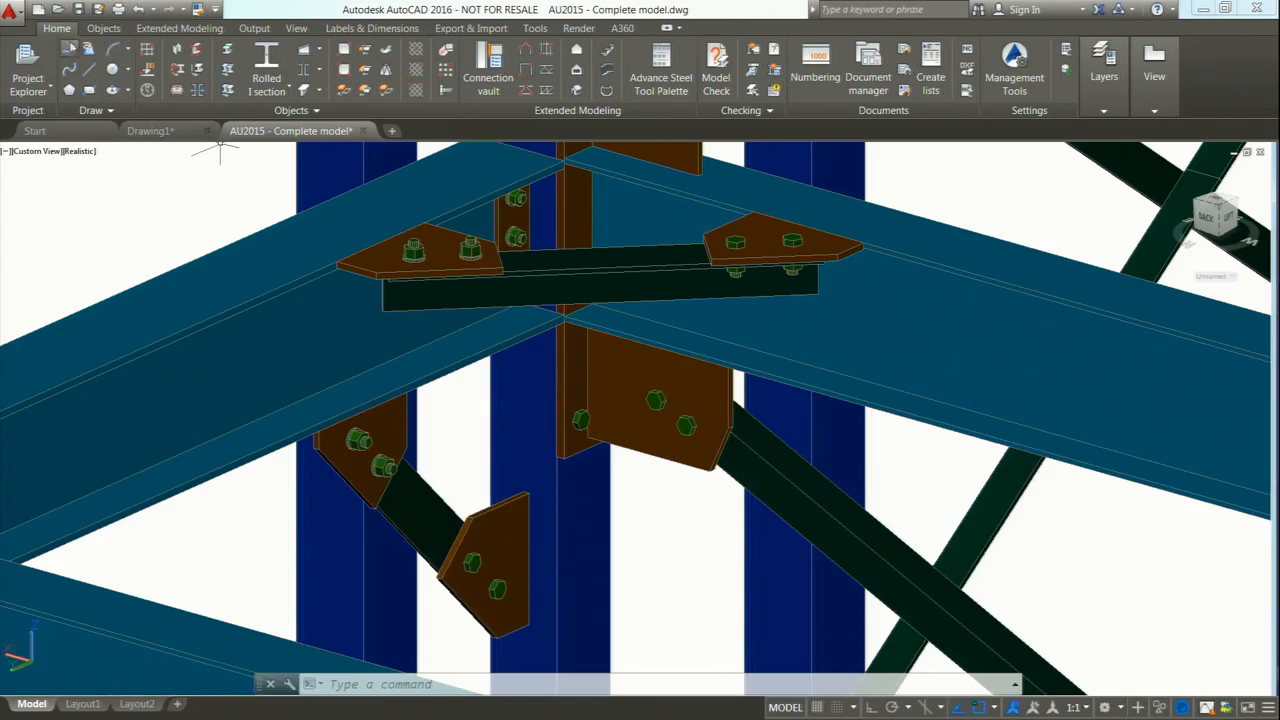
Open the Advance Steel Tool Palette and place it over an empty area of the model view.
{"action": "left_click", "coordinate": [658, 80]}
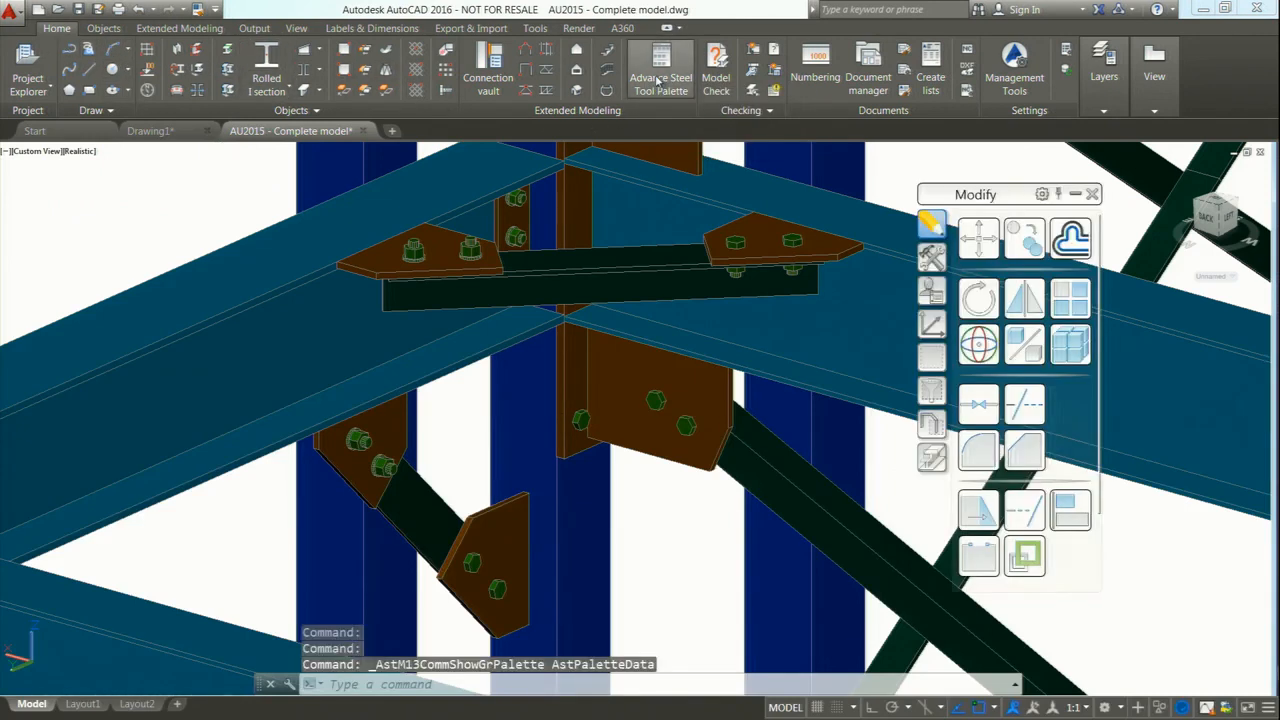
{"action": "middle_click_drag", "start_coordinate": [160, 212], "coordinate": [1058, 402]}
{"action": "scroll", "coordinate": [634, 322], "scroll_direction": "down", "scroll_amount": 5}
{"action": "middle_click_drag", "start_coordinate": [498, 317], "coordinate": [1230, 420]}
{"action": "left_click_drag", "start_coordinate": [1005, 194], "coordinate": [288, 209]}
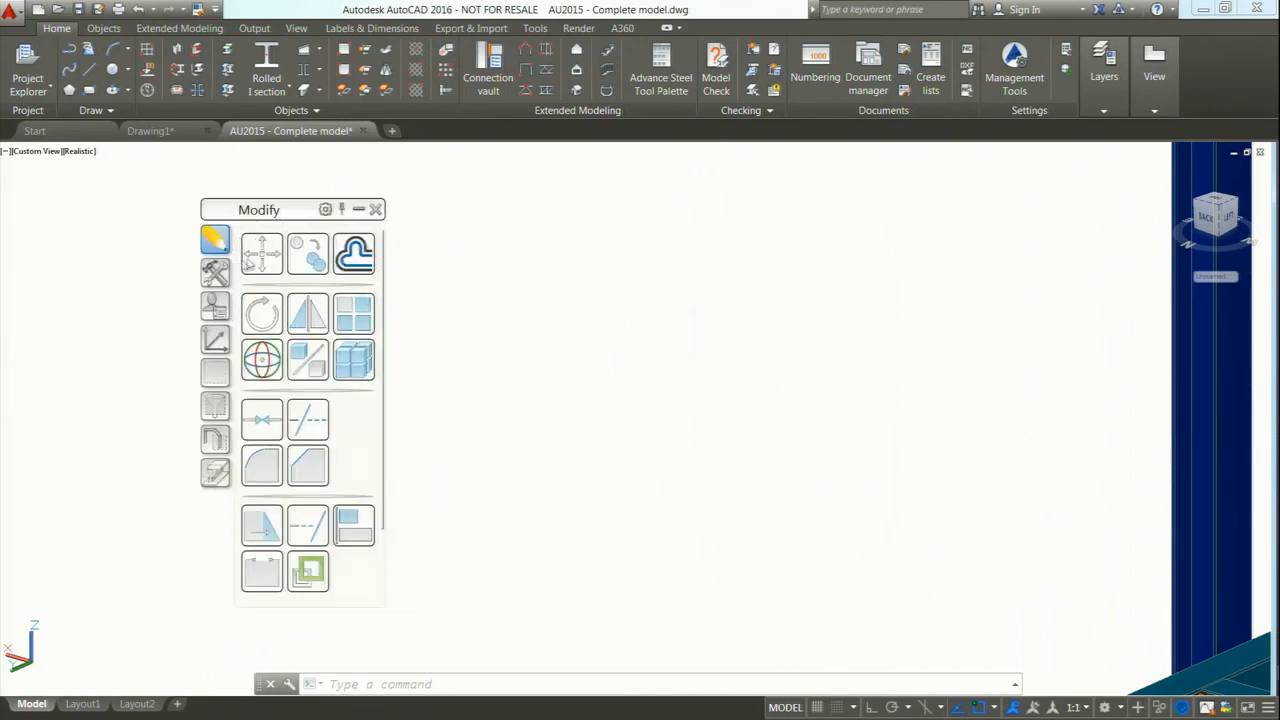
Set the number of item columns to 4 in the tool palette's theme settings.
{"action": "left_click", "coordinate": [324, 211]}
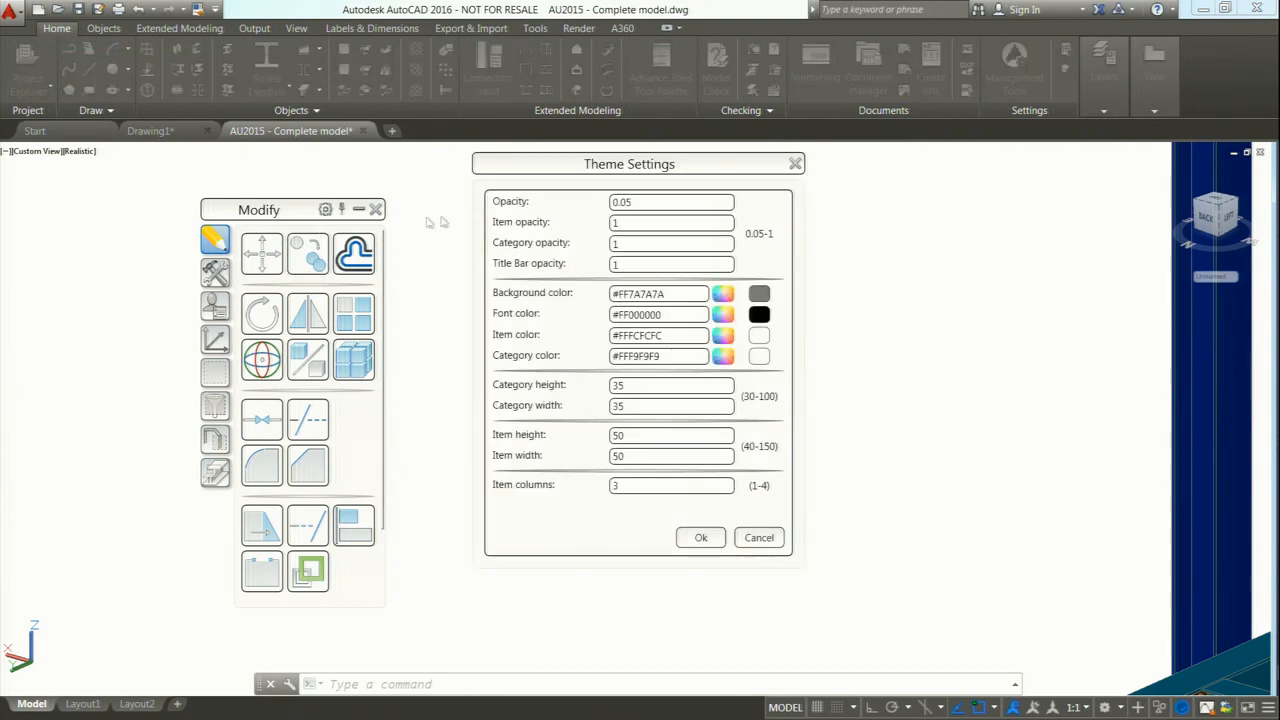
{"action": "left_click_drag", "start_coordinate": [559, 171], "coordinate": [507, 211]}
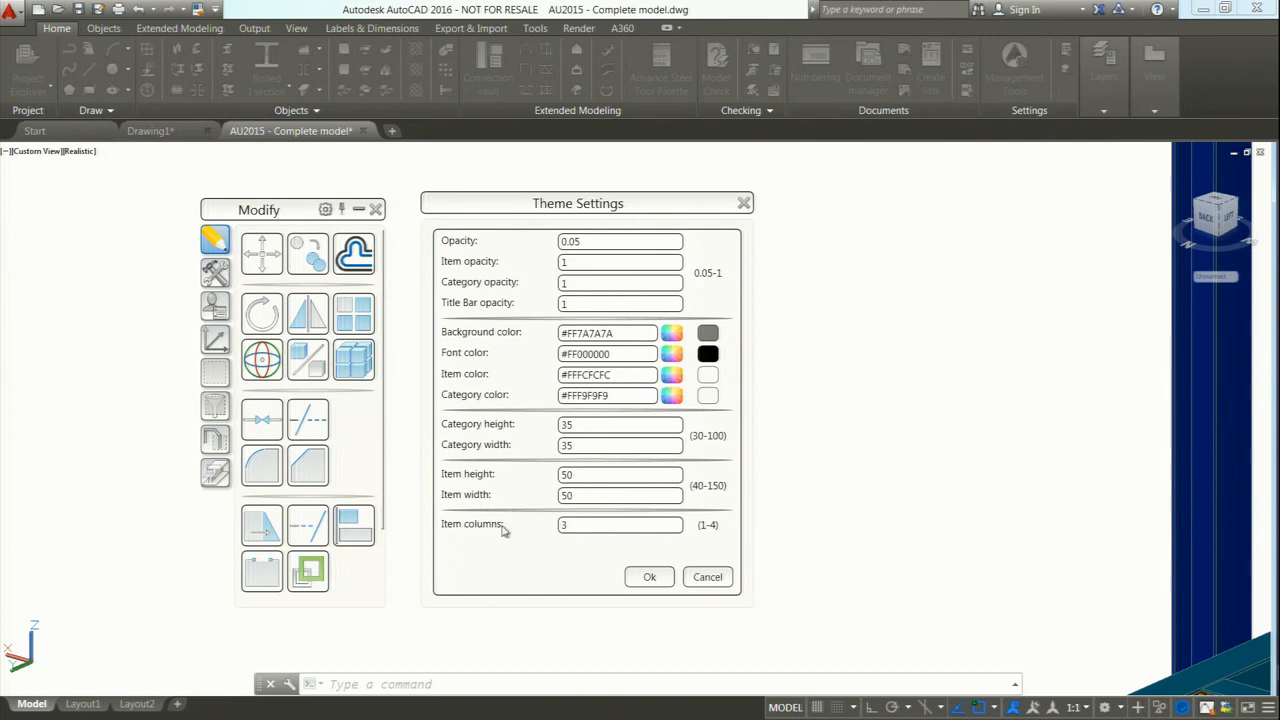
{"action": "double_click", "coordinate": [602, 527]}
{"action": "left_click", "coordinate": [650, 577]}
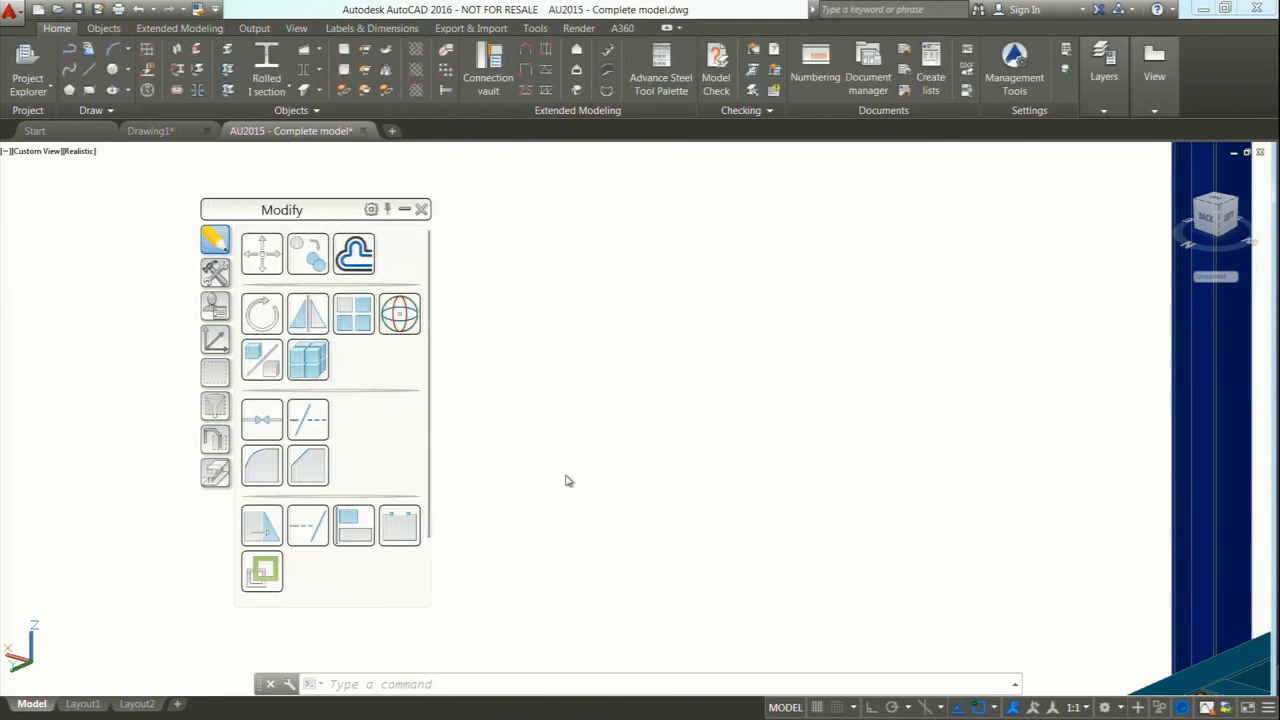
Set the palette's item height and item width to 40, and look through its tool categories including Custom connections.
{"action": "left_click", "coordinate": [371, 209]}
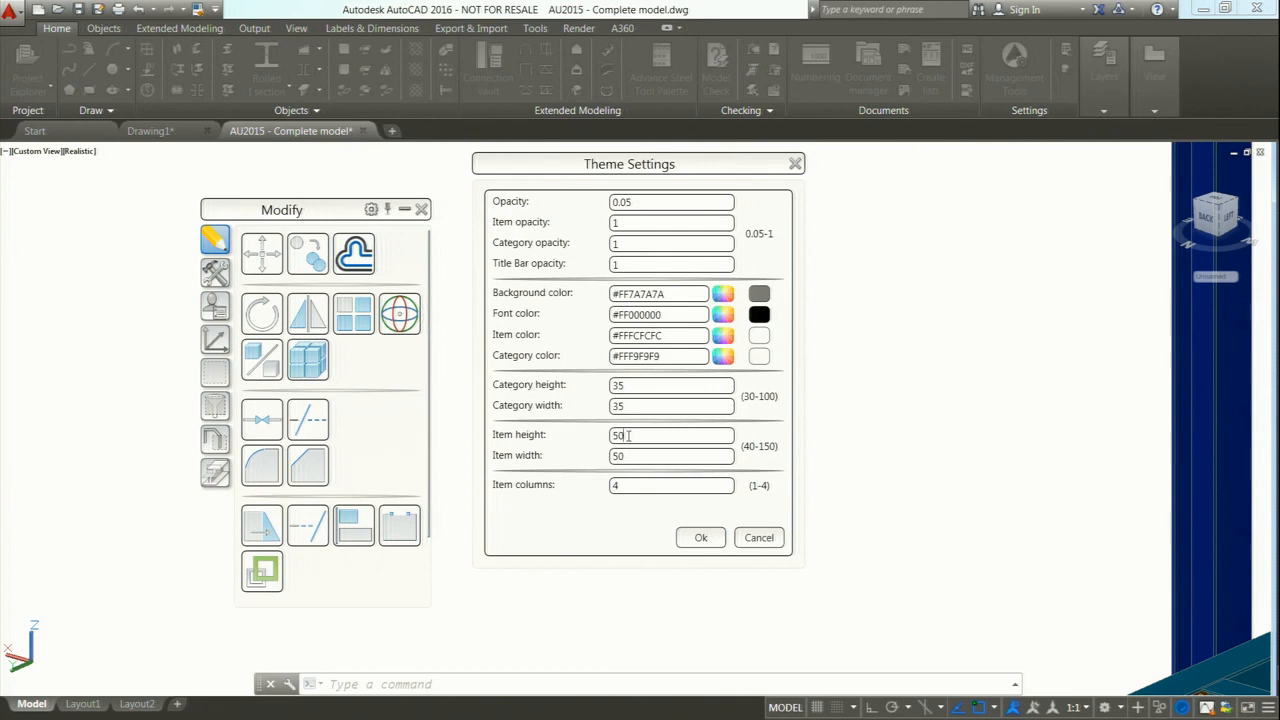
{"action": "left_click_drag", "start_coordinate": [628, 435], "coordinate": [565, 436]}
{"action": "type", "text": "40"}
{"action": "left_click_drag", "start_coordinate": [648, 456], "coordinate": [566, 456]}
{"action": "type", "text": "40"}
{"action": "left_click", "coordinate": [701, 537]}
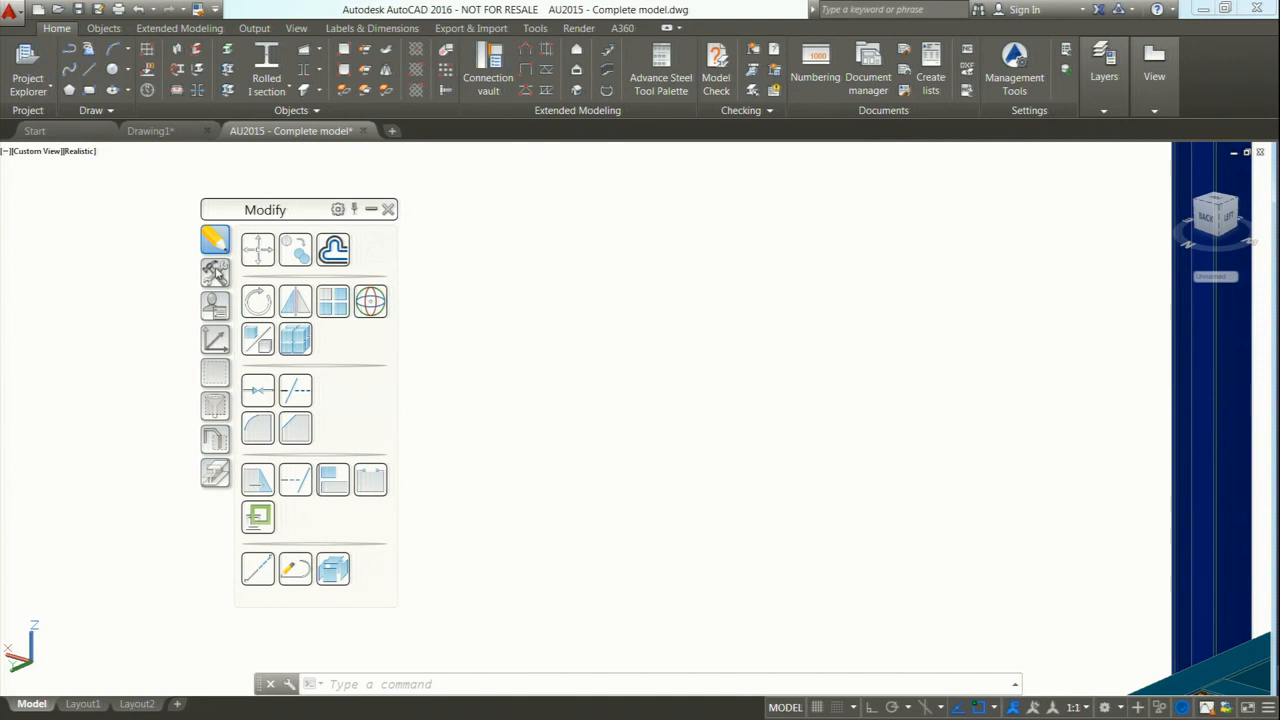
{"action": "left_click", "coordinate": [215, 274]}
{"action": "left_click", "coordinate": [216, 307]}
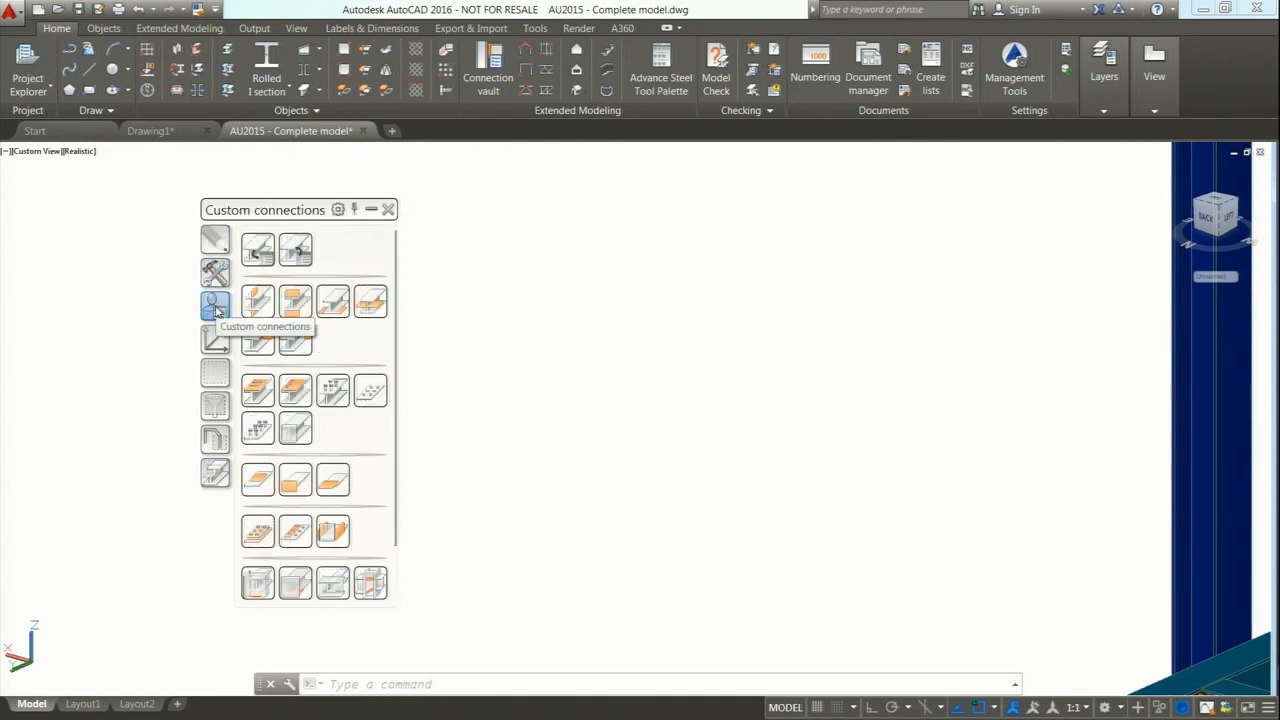
{"action": "left_click", "coordinate": [216, 244]}
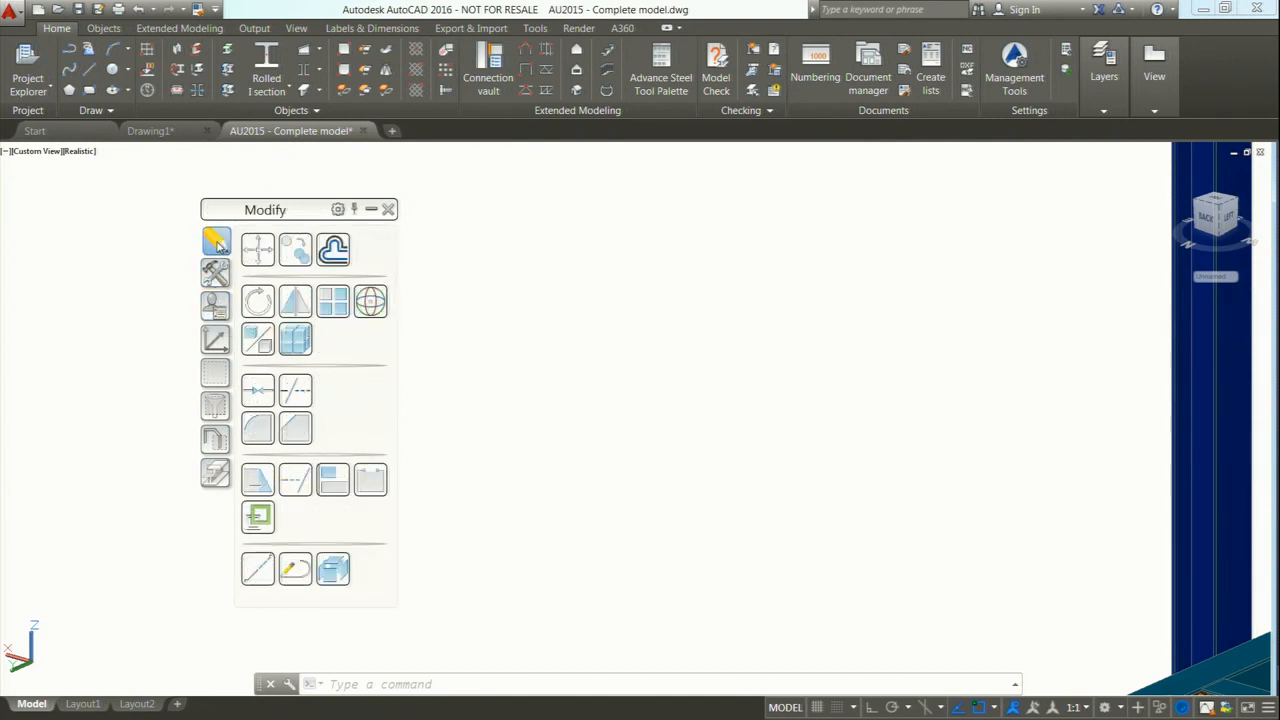
Copy the existing item color code in the theme settings and change the item color to blue, #FF0080C0.
{"action": "left_click", "coordinate": [337, 209]}
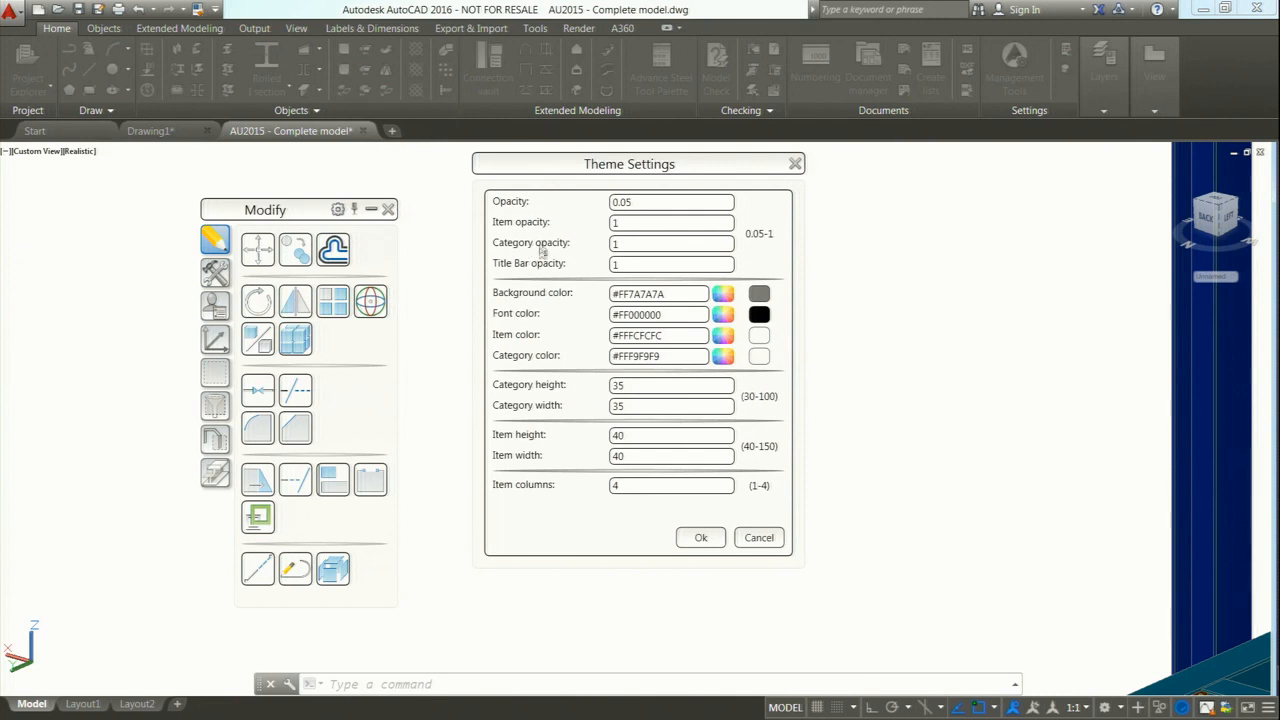
{"action": "left_click_drag", "start_coordinate": [672, 335], "coordinate": [611, 335]}
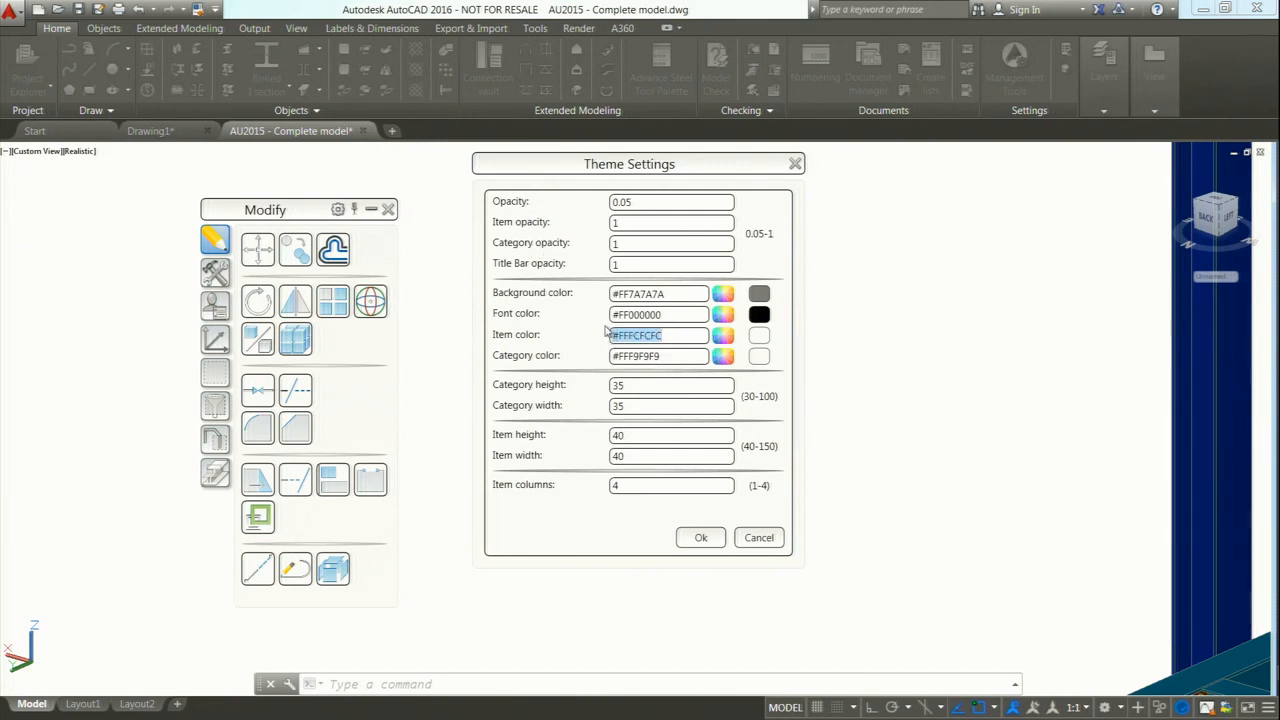
{"action": "right_click", "coordinate": [621, 335]}
{"action": "left_click", "coordinate": [662, 363]}
{"action": "left_click", "coordinate": [723, 336]}
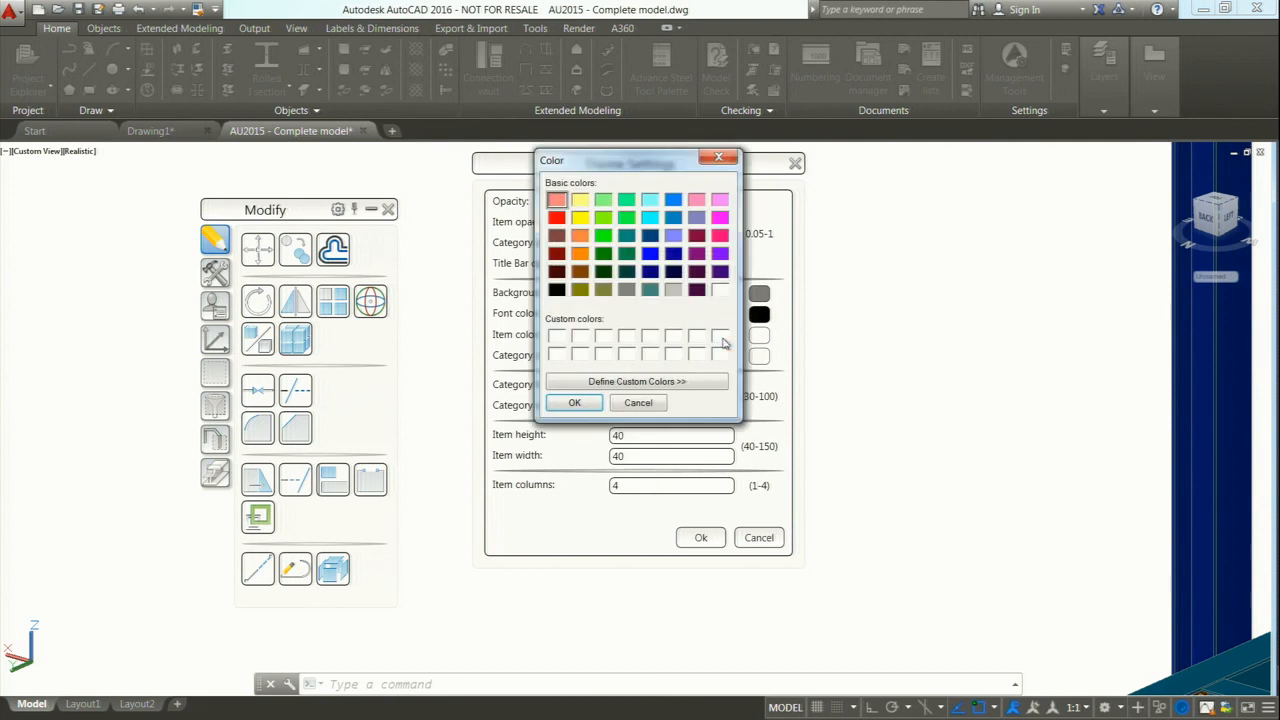
{"action": "left_click", "coordinate": [673, 217]}
{"action": "left_click", "coordinate": [589, 404]}
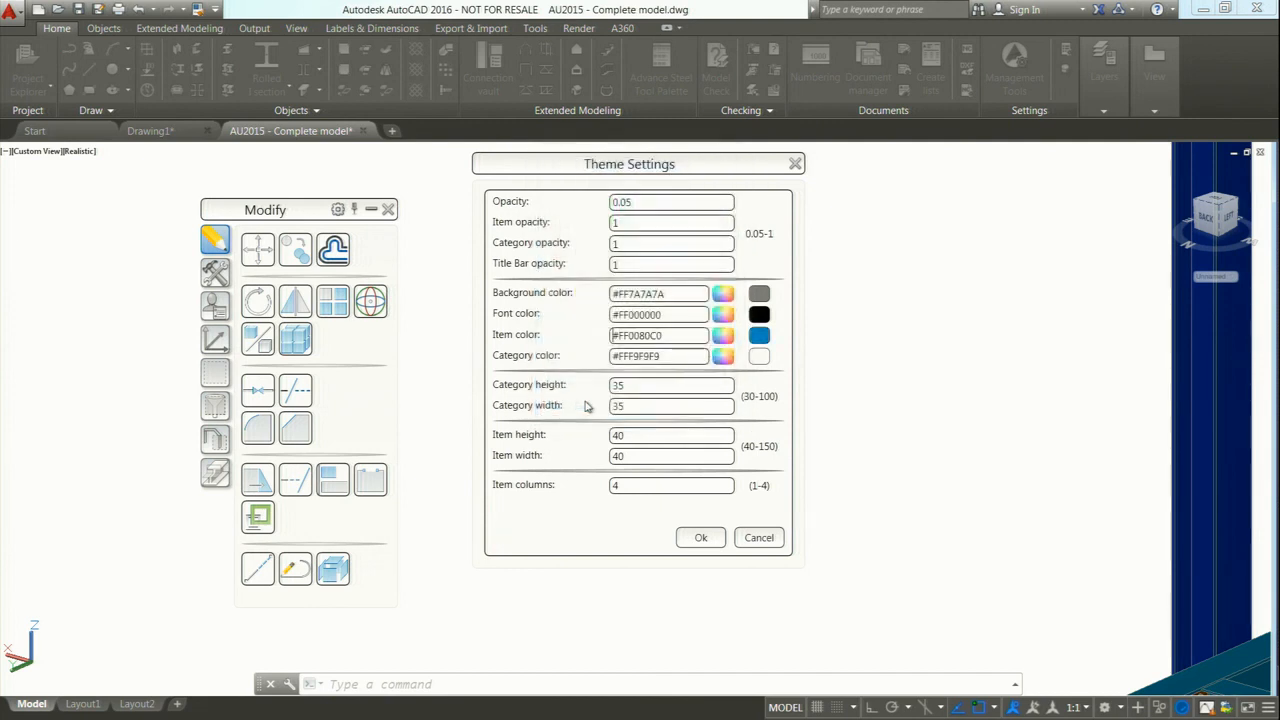
{"action": "left_click", "coordinate": [697, 538]}
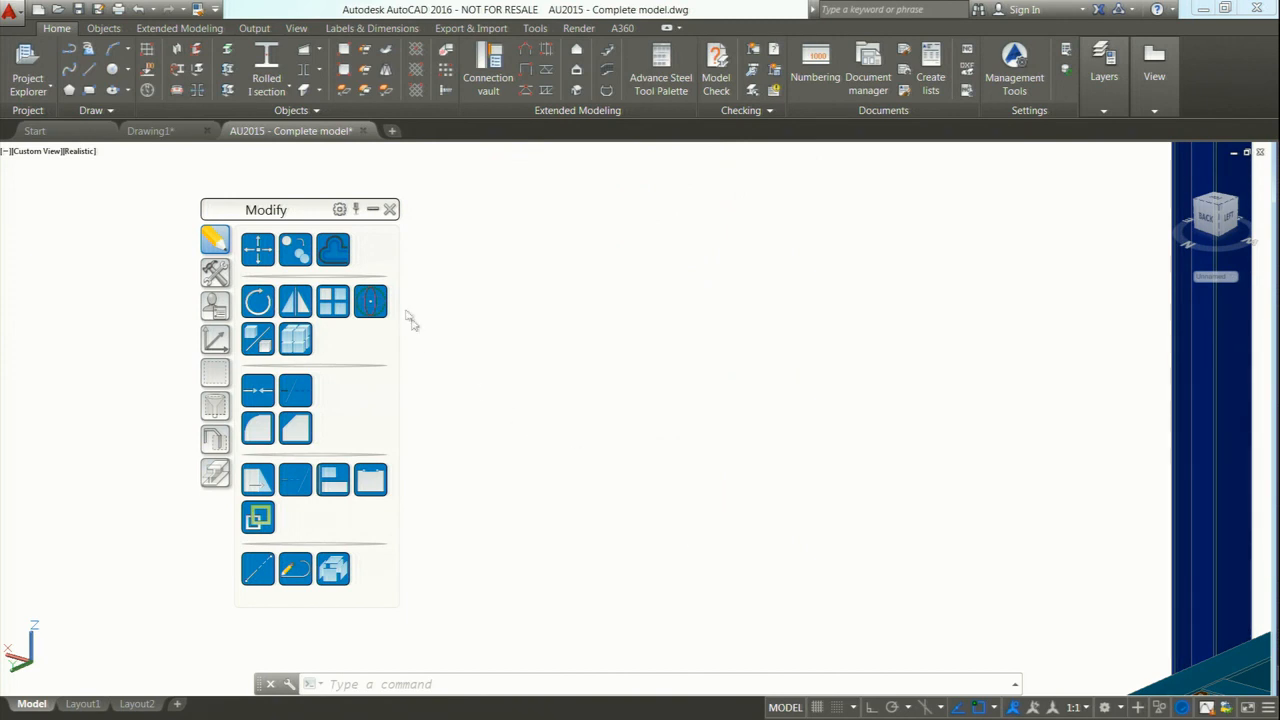
Try to replace the blue item color by cutting its code and pasting the clipboard content.
{"action": "left_click", "coordinate": [340, 210]}
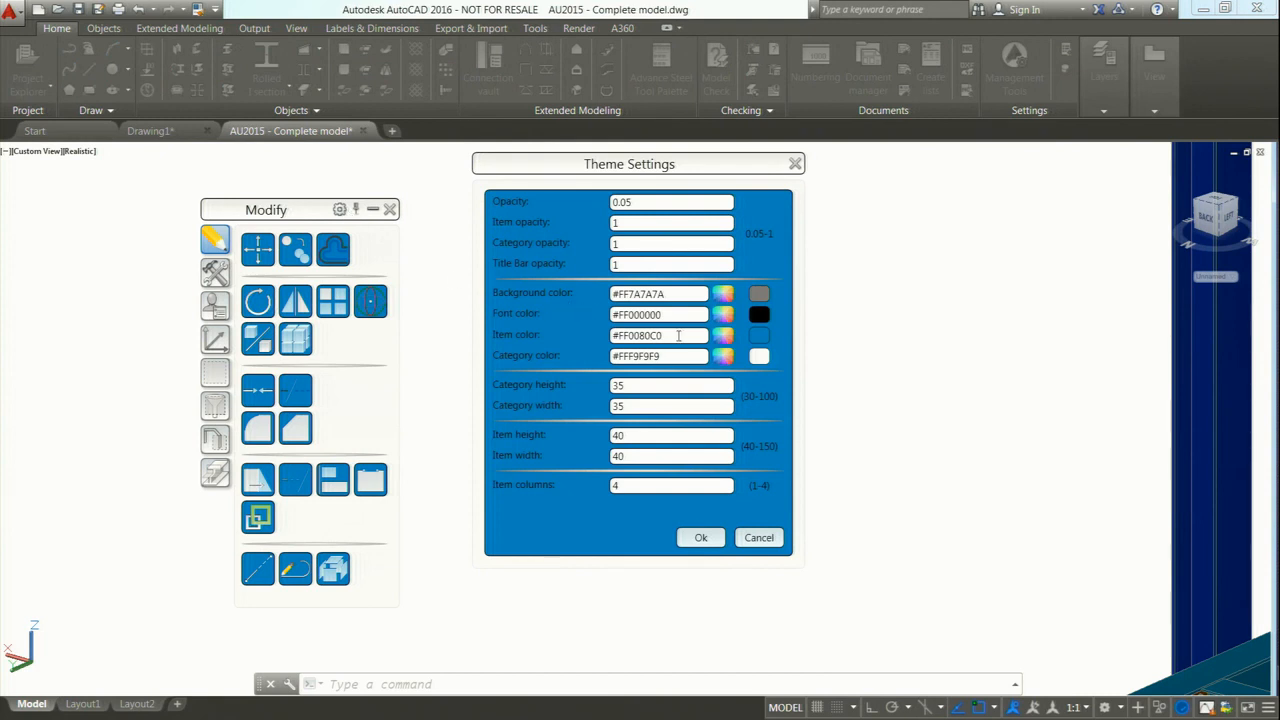
{"action": "left_click_drag", "start_coordinate": [678, 336], "coordinate": [596, 337]}
{"action": "right_click", "coordinate": [650, 342]}
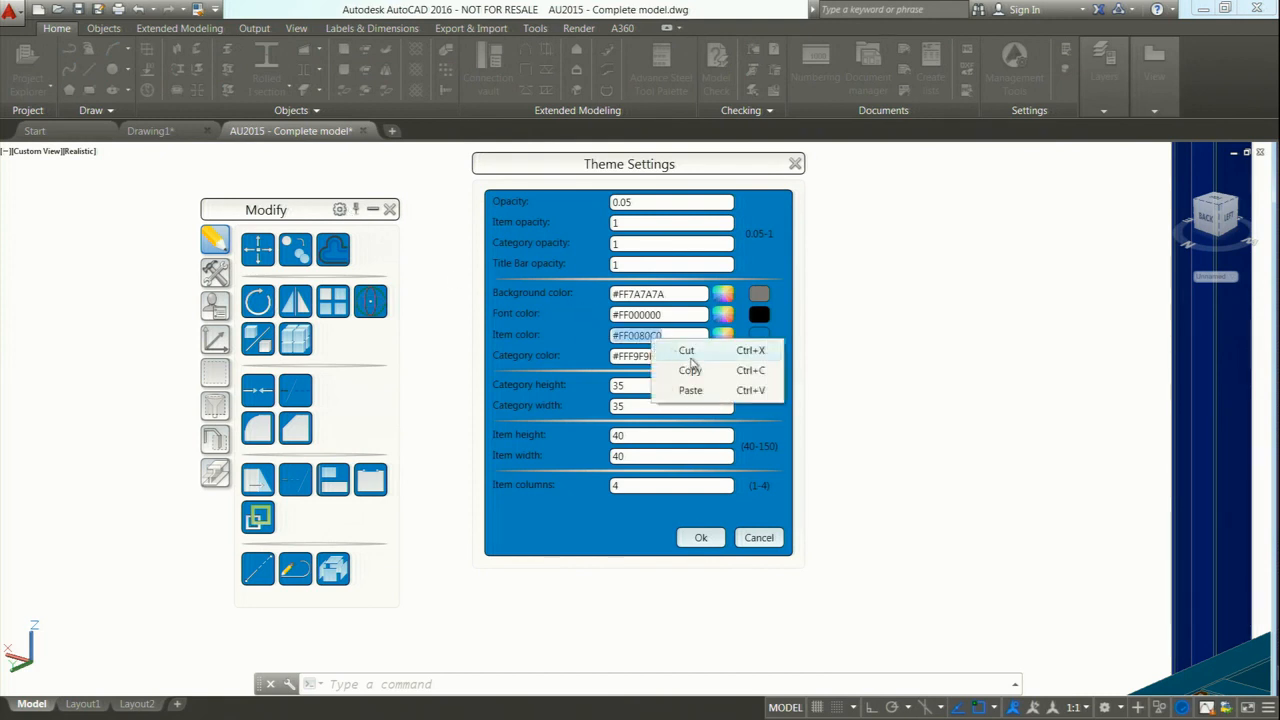
{"action": "left_click", "coordinate": [688, 352]}
{"action": "right_click", "coordinate": [648, 338]}
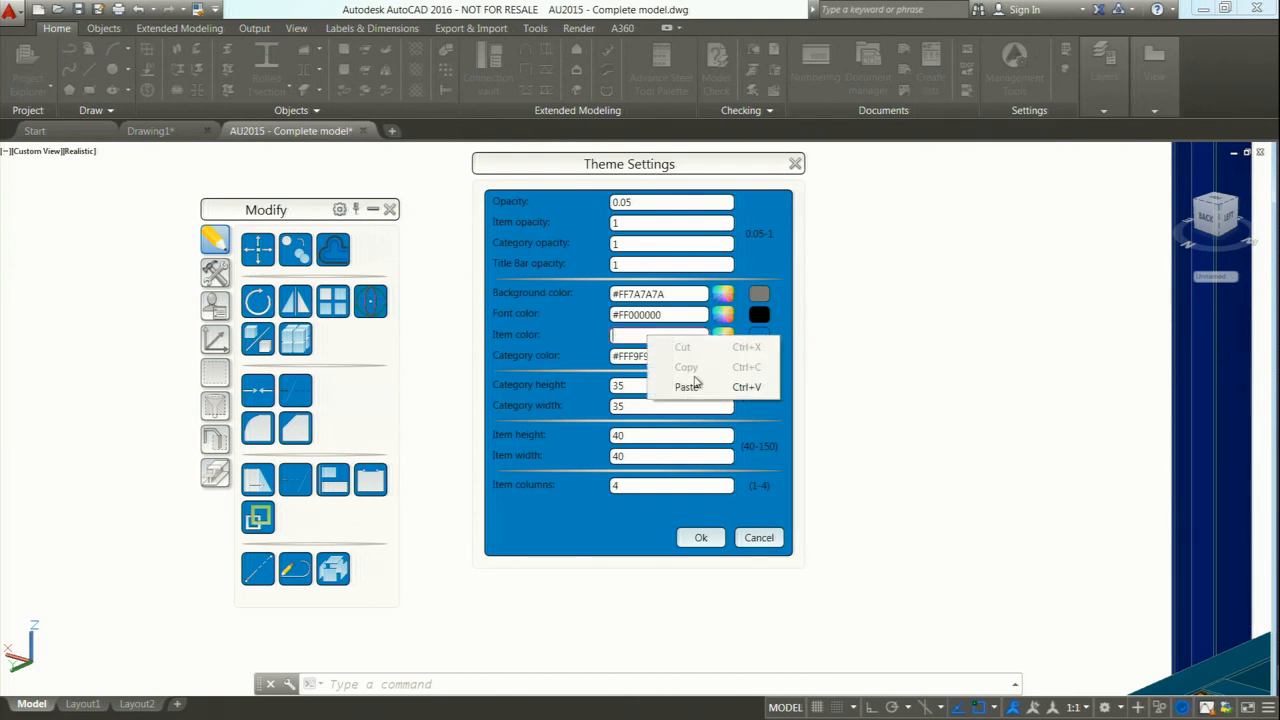
{"action": "left_click", "coordinate": [688, 386]}
{"action": "left_click", "coordinate": [701, 537]}
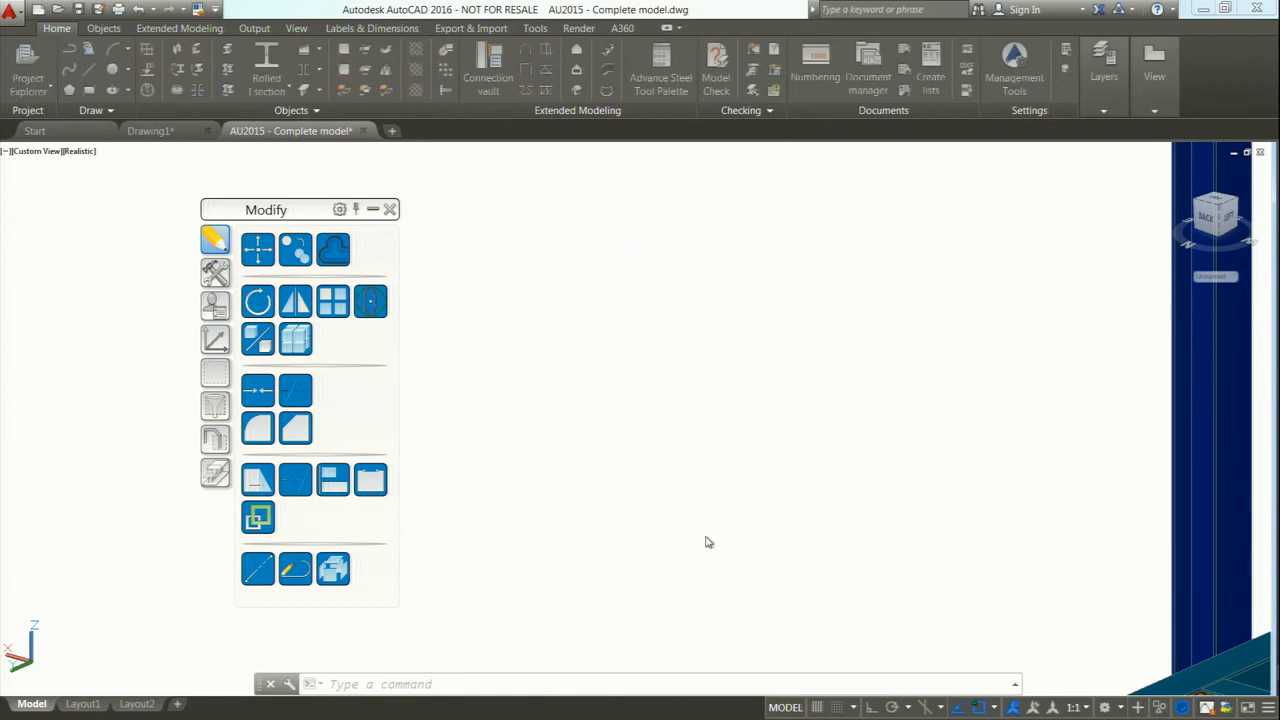
Set the palette's item color to white, #FFFFFFFF, using the basic colors.
{"action": "left_click", "coordinate": [339, 210]}
{"action": "left_click", "coordinate": [722, 356]}
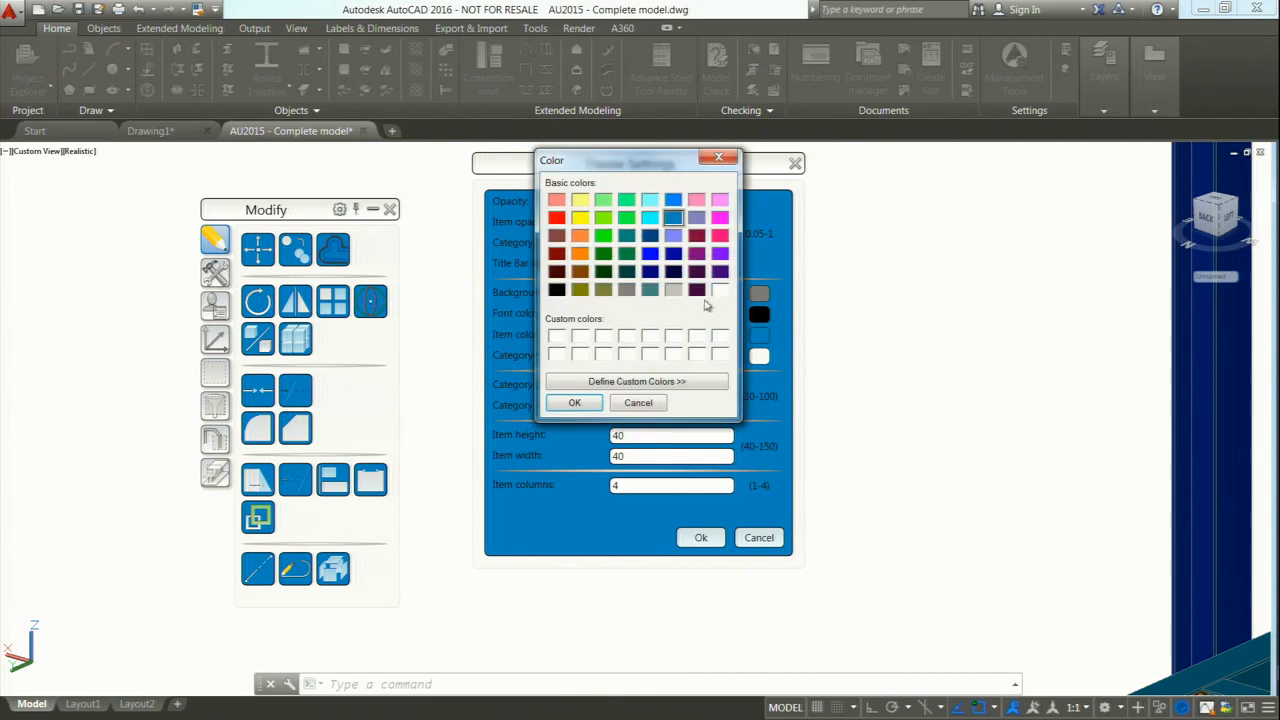
{"action": "left_click", "coordinate": [580, 403]}
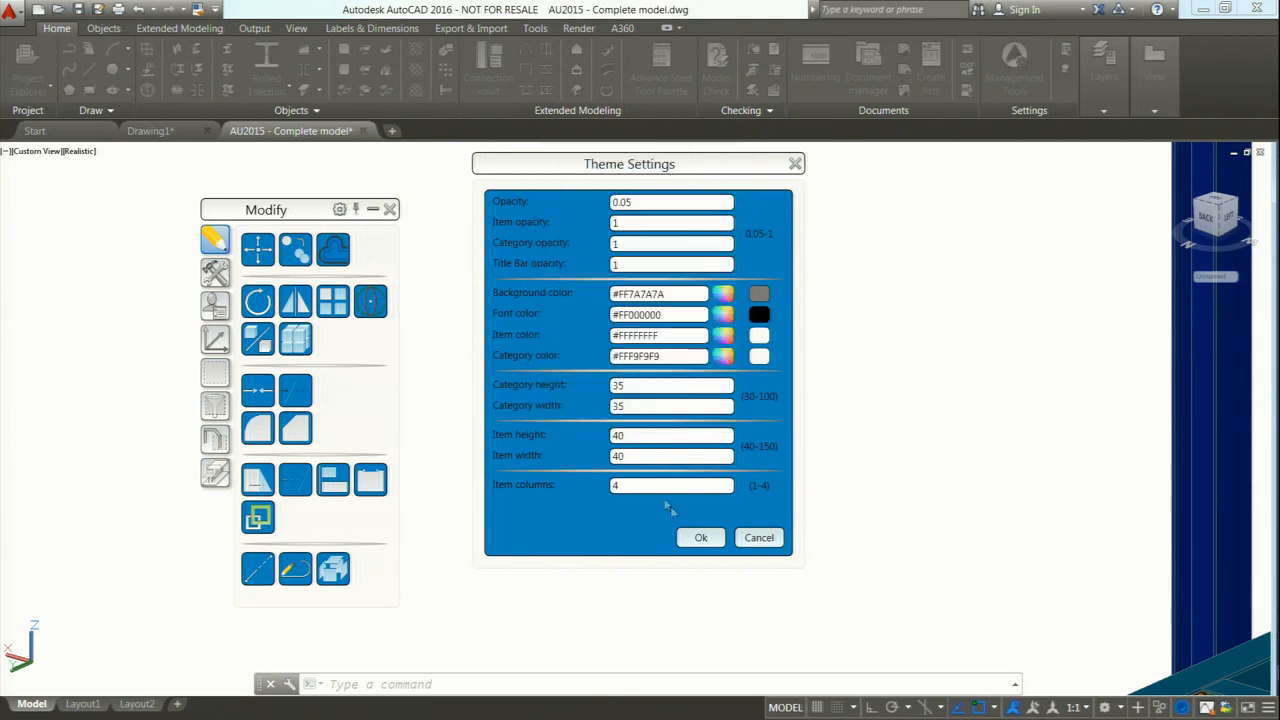
{"action": "left_click", "coordinate": [697, 537]}
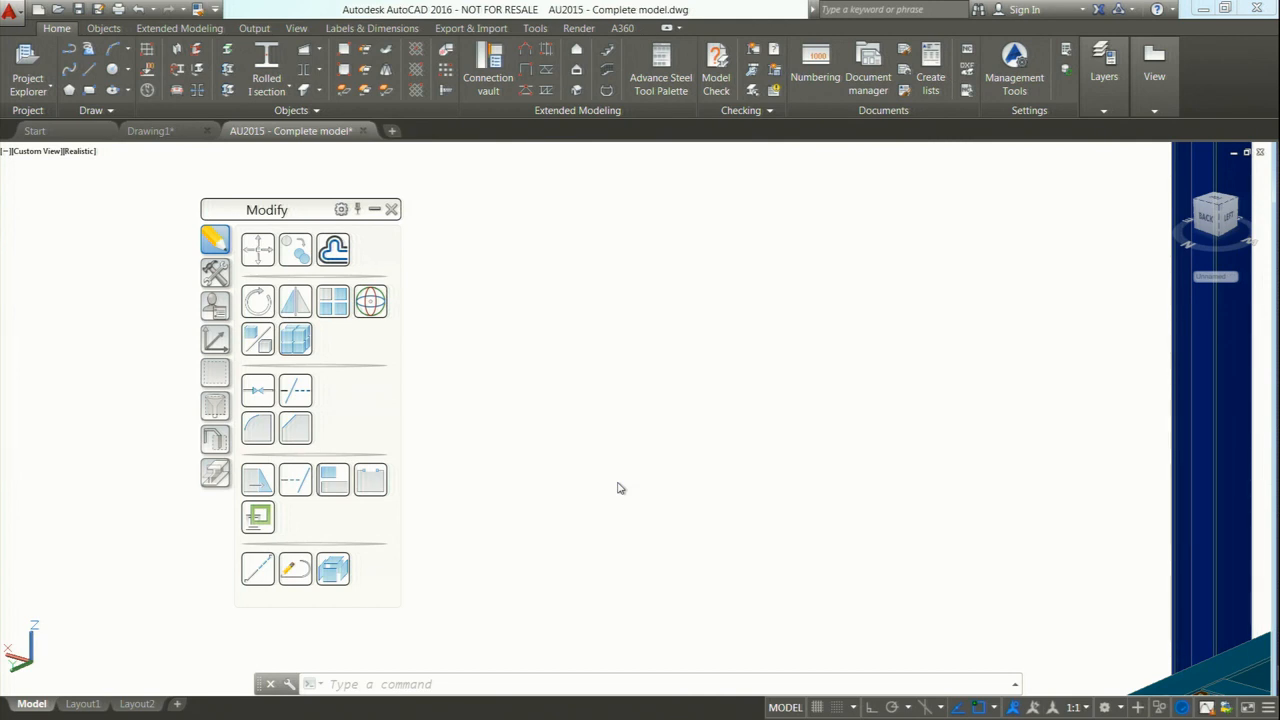
Set the palette's item columns to 3 and both item height and item width to 50.
{"action": "left_click", "coordinate": [341, 209]}
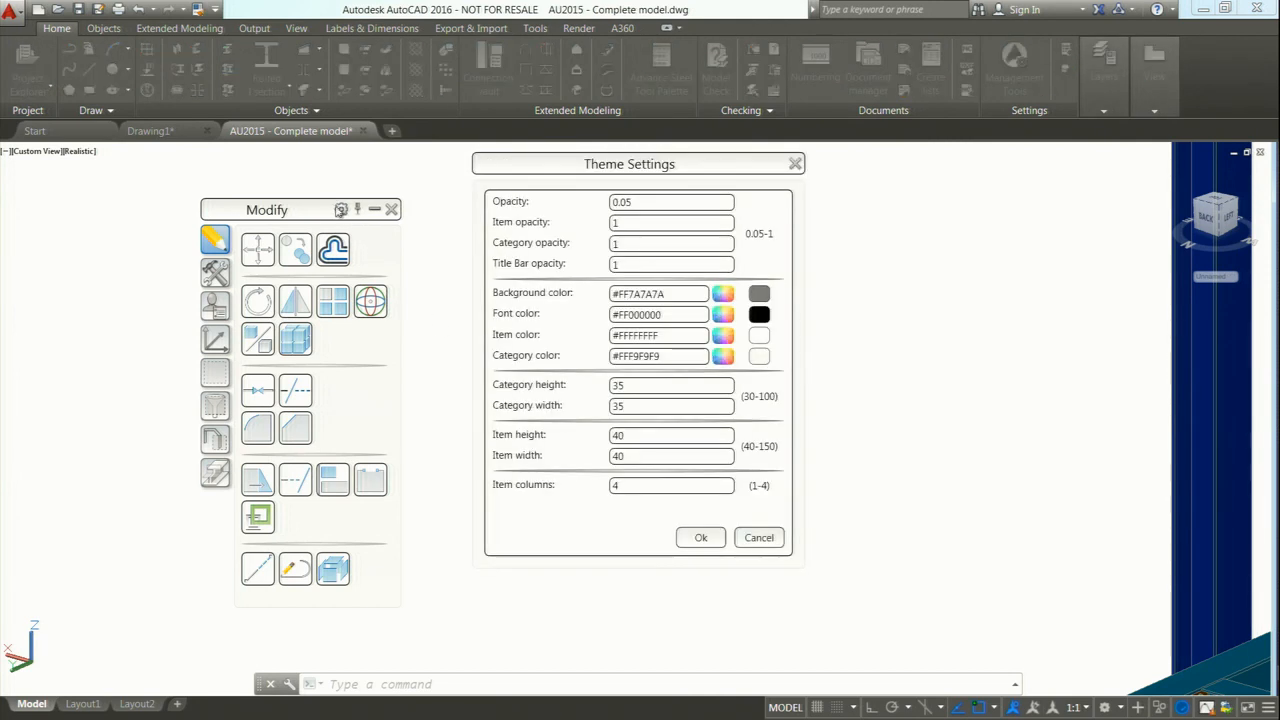
{"action": "double_click", "coordinate": [624, 485]}
{"action": "type", "text": "3"}
{"action": "left_click_drag", "start_coordinate": [636, 440], "coordinate": [565, 462]}
{"action": "type", "text": "5050"}
{"action": "left_click", "coordinate": [701, 537]}
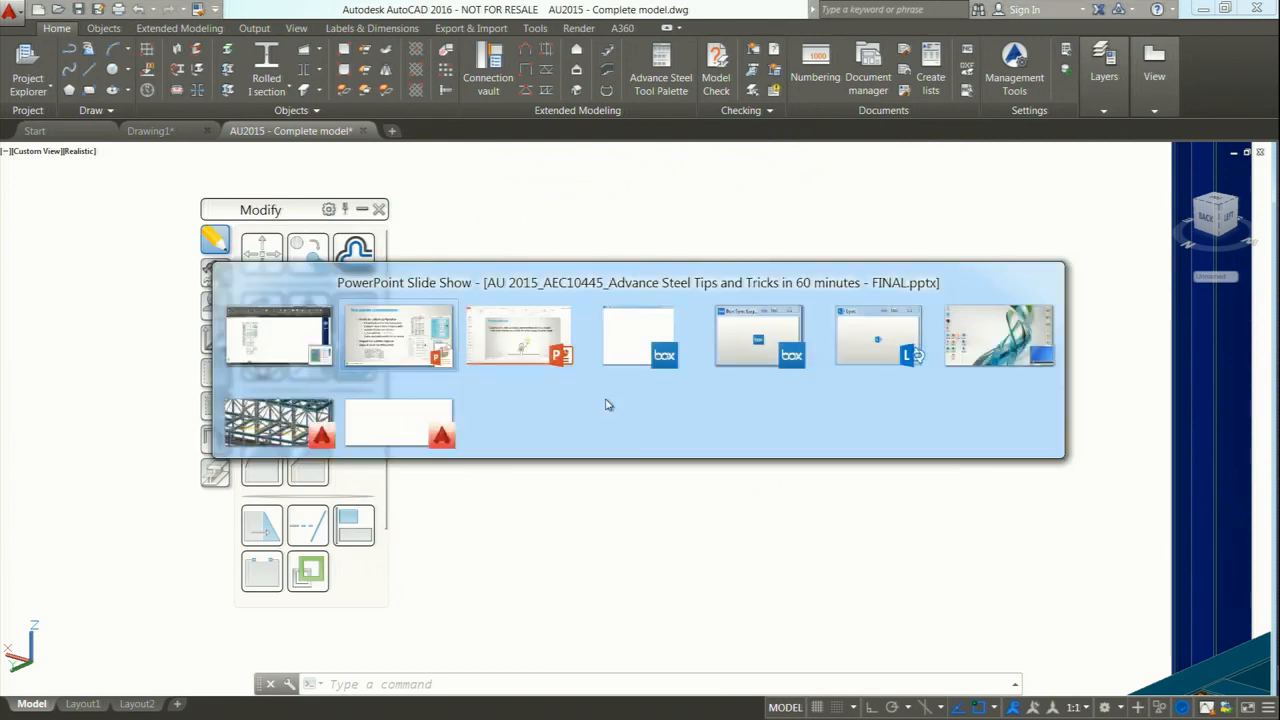
Return to the model and collapse the Advance Steel Tool Palette to its title bar.
{"action": "key", "text": "alt+Tab"}
{"action": "key", "text": "alt+Tab"}
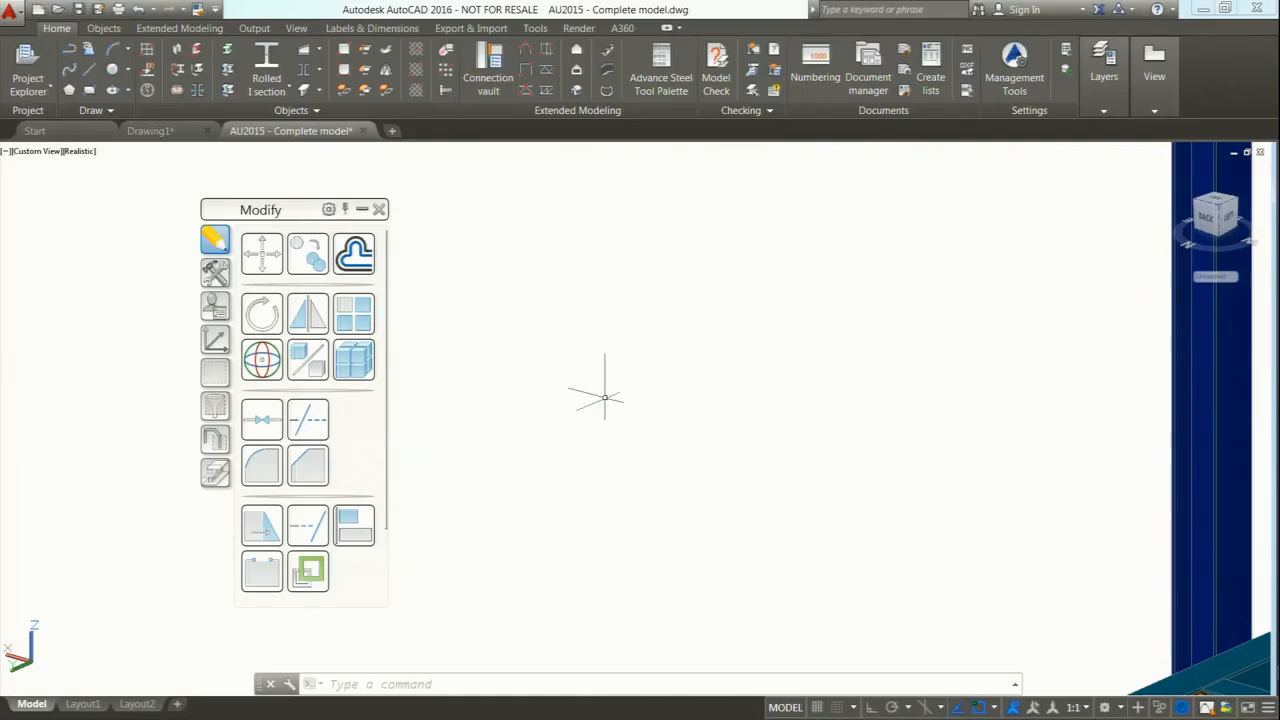
{"action": "left_click", "coordinate": [344, 209]}
{"action": "mouse_move", "coordinate": [363, 216]}
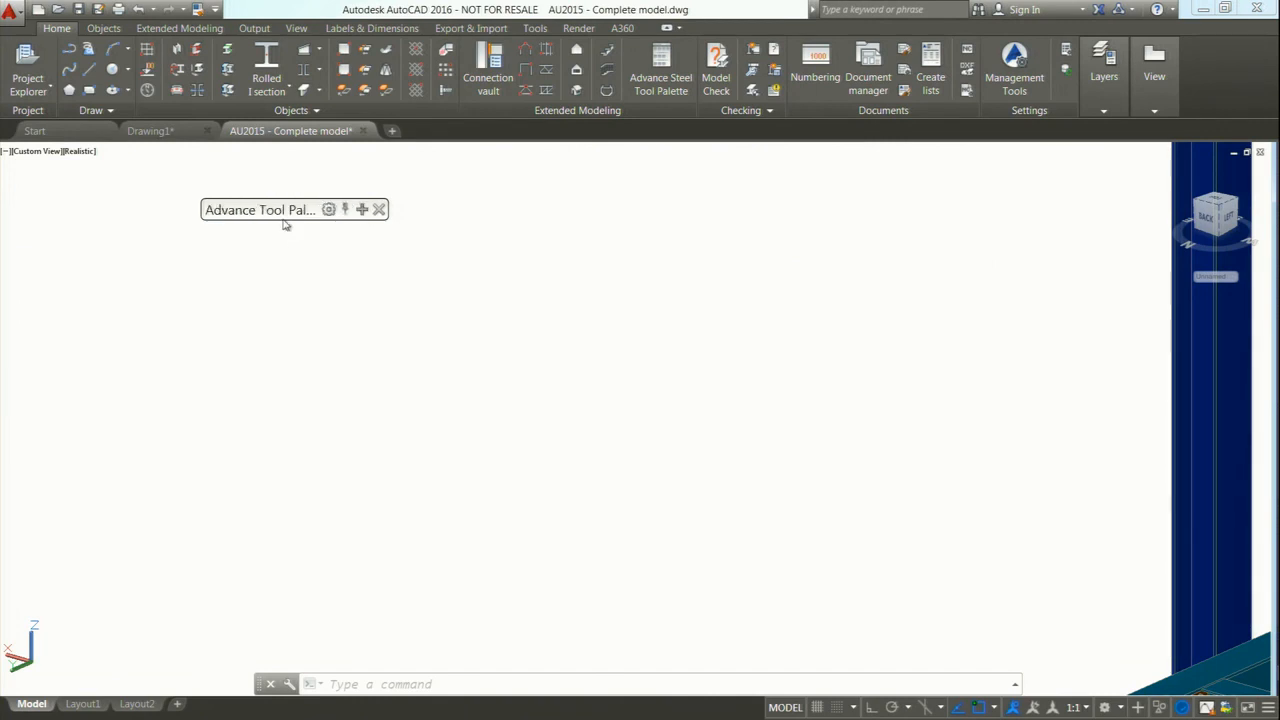
Open the Drawing Styles and Drawing Processes palettes, snapping Drawing Processes directly beneath the Advance Tool Palette.
{"action": "left_click", "coordinate": [254, 28]}
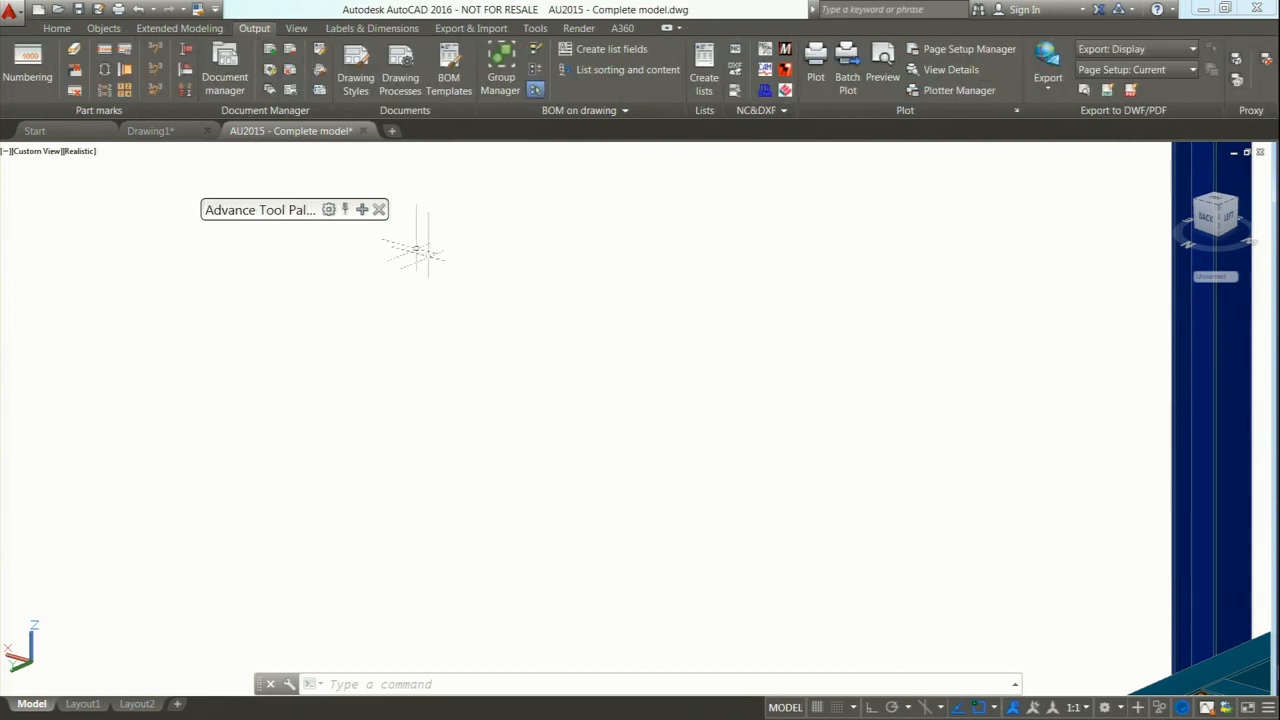
{"action": "left_click", "coordinate": [355, 77]}
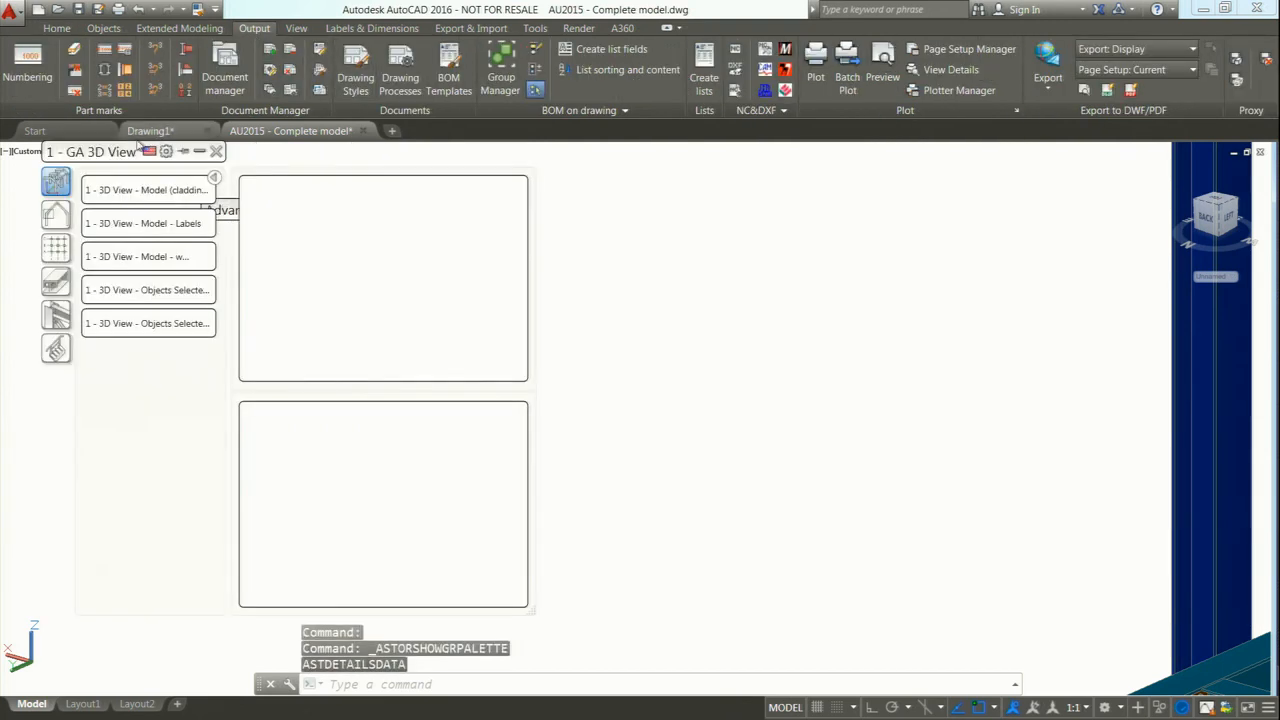
{"action": "left_click_drag", "start_coordinate": [138, 147], "coordinate": [600, 188]}
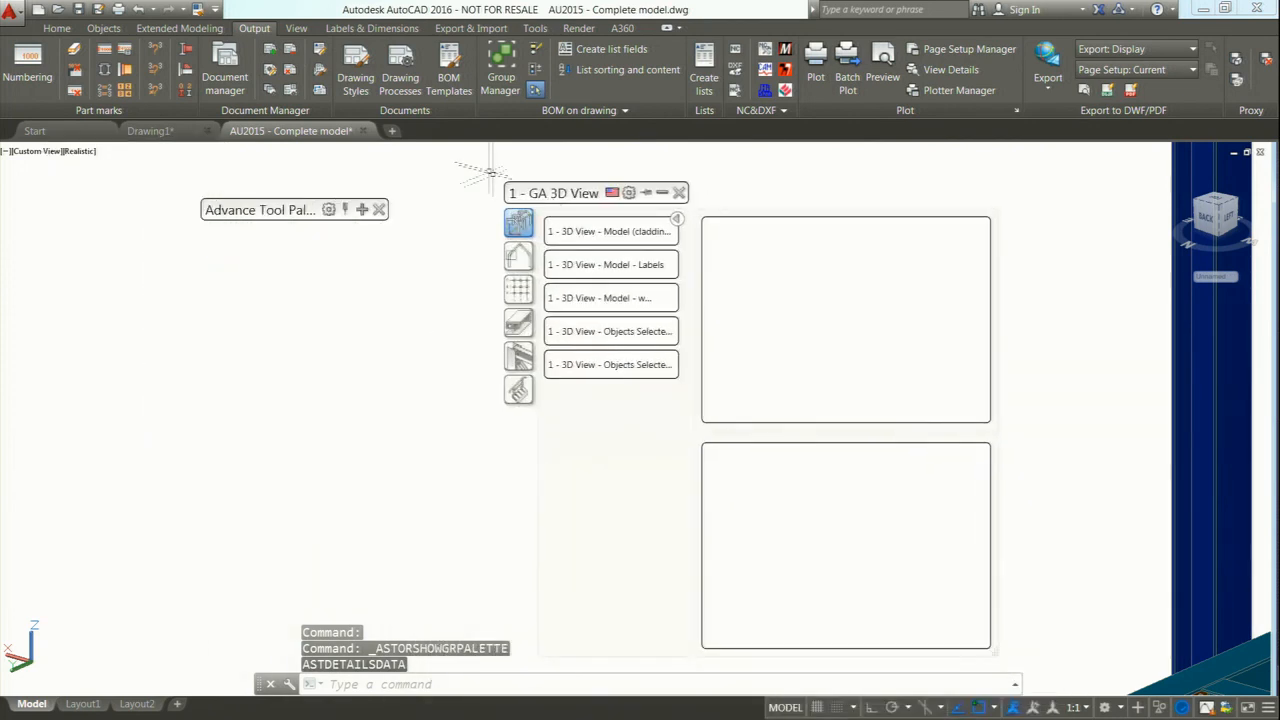
{"action": "left_click", "coordinate": [400, 77]}
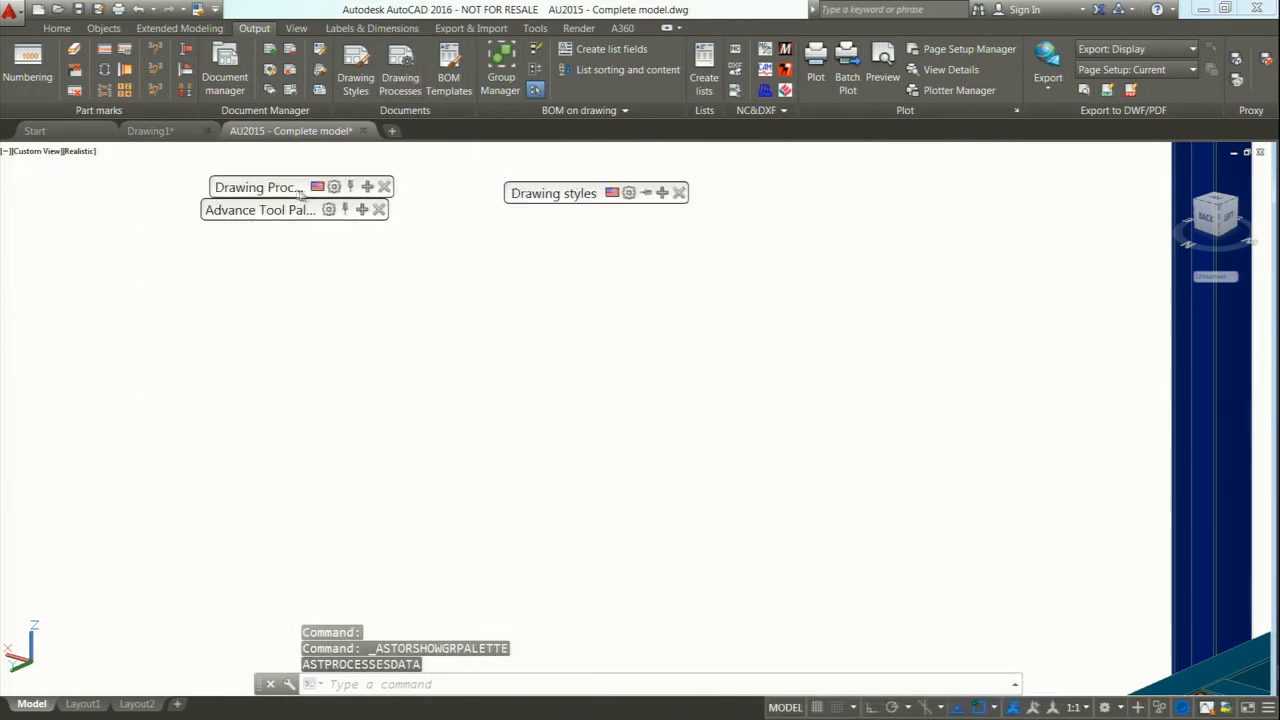
{"action": "mouse_move", "coordinate": [300, 195]}
{"action": "left_mouse_down"}
{"action": "mouse_move", "coordinate": [198, 331]}
{"action": "mouse_move", "coordinate": [148, 303]}
{"action": "mouse_move", "coordinate": [257, 266]}
{"action": "mouse_move", "coordinate": [257, 232]}
{"action": "left_mouse_up"}
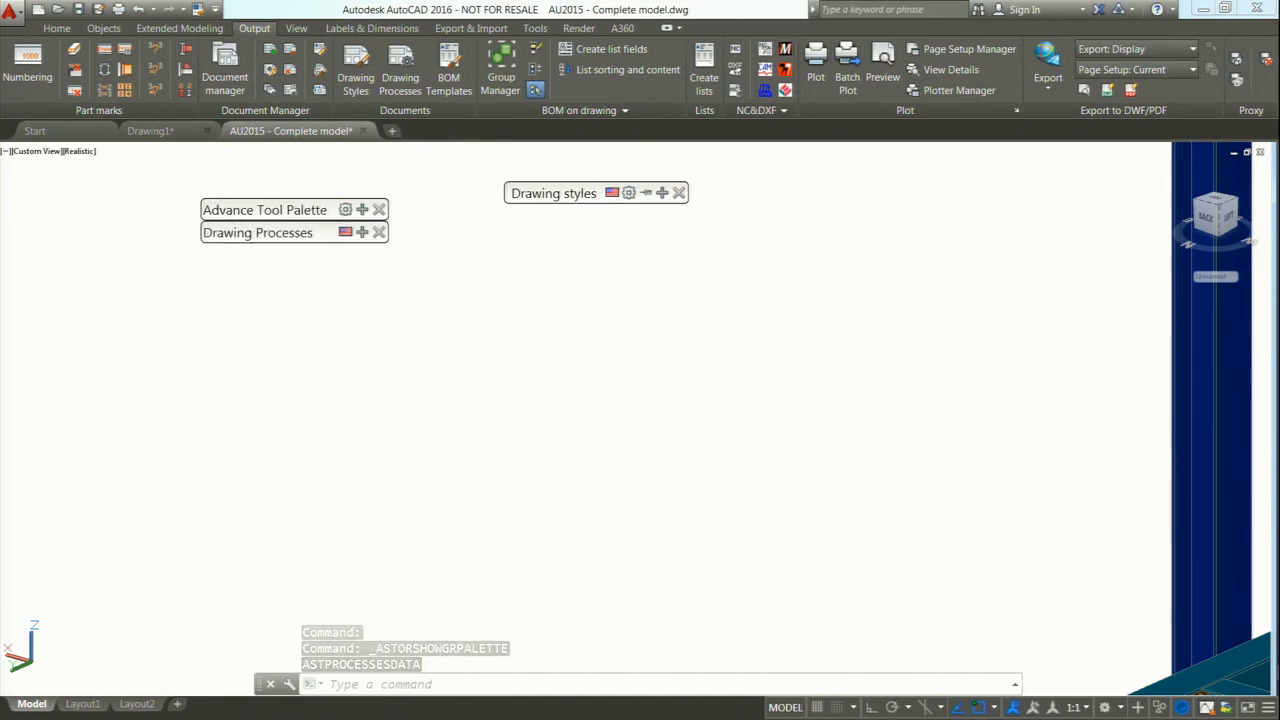
Snap the Drawing Styles palette beneath Drawing Processes and move the joined stack toward the edge of the model view.
{"action": "mouse_move", "coordinate": [586, 205]}
{"action": "mouse_move", "coordinate": [585, 196]}
{"action": "left_mouse_down"}
{"action": "mouse_move", "coordinate": [319, 262]}
{"action": "mouse_move", "coordinate": [280, 257]}
{"action": "left_mouse_up"}
{"action": "left_click", "coordinate": [361, 254]}
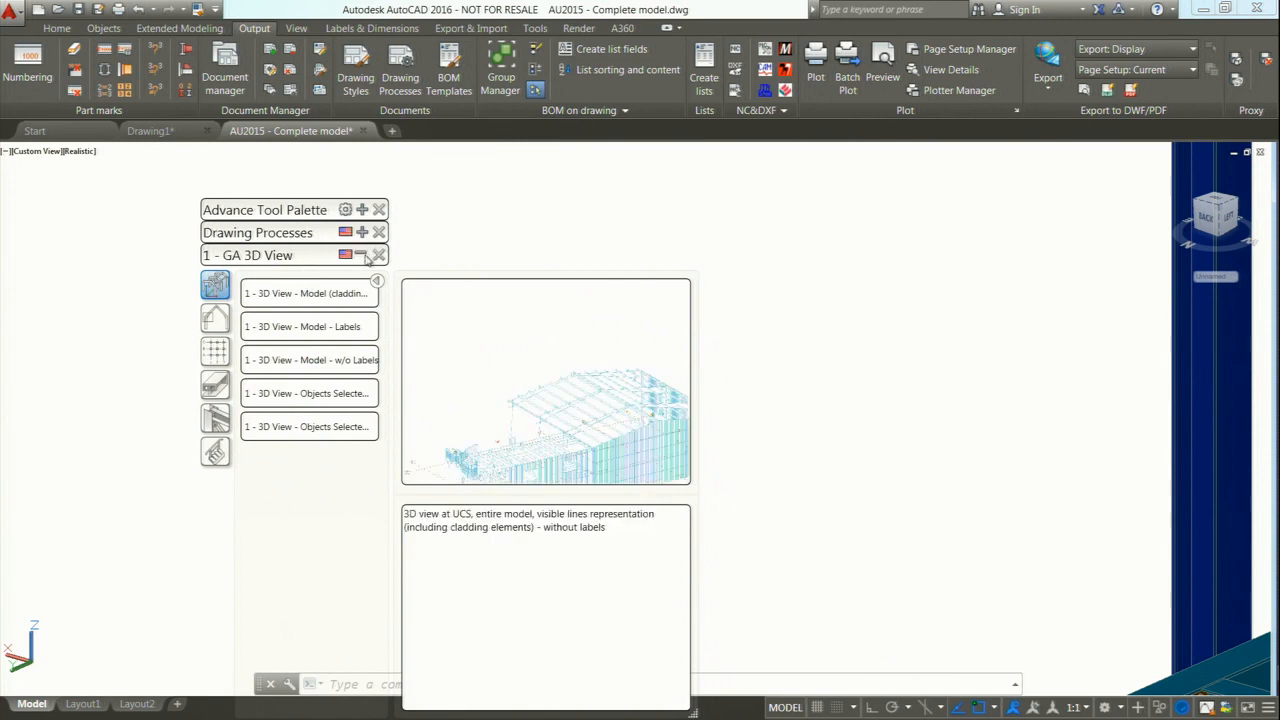
{"action": "left_click_drag", "start_coordinate": [290, 210], "coordinate": [139, 211]}
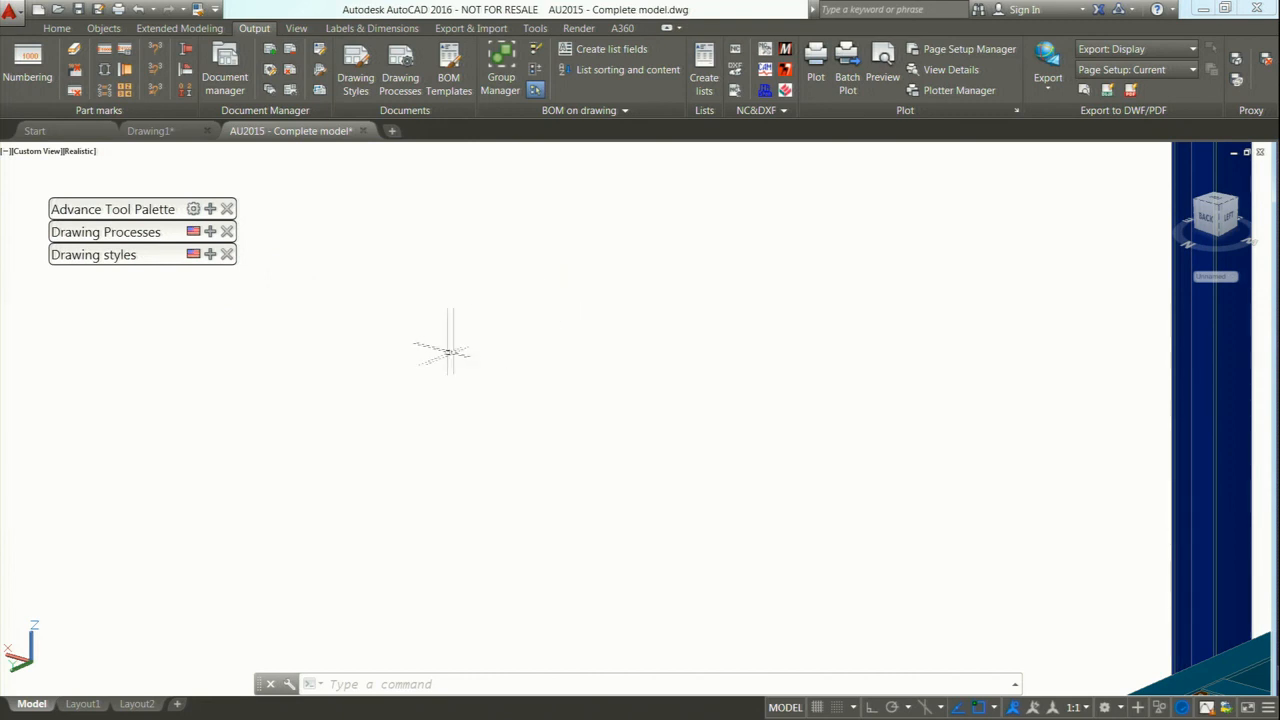
Detach the Drawing Styles and Drawing Processes palettes from the stack, close both, and switch to the PowerPoint slide show.
{"action": "mouse_move", "coordinate": [139, 257]}
{"action": "left_mouse_down"}
{"action": "mouse_move", "coordinate": [406, 274]}
{"action": "mouse_move", "coordinate": [343, 211]}
{"action": "left_mouse_up"}
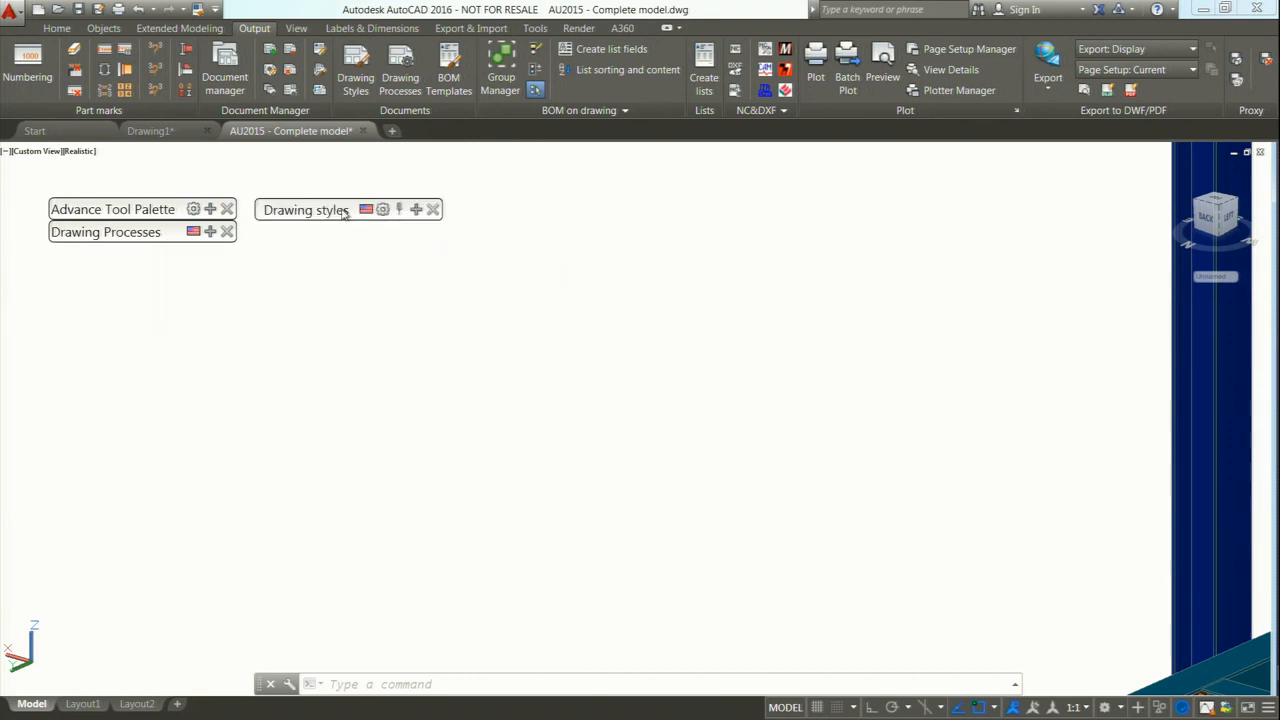
{"action": "mouse_move", "coordinate": [155, 237]}
{"action": "left_mouse_down"}
{"action": "mouse_move", "coordinate": [213, 263]}
{"action": "mouse_move", "coordinate": [556, 233]}
{"action": "mouse_move", "coordinate": [570, 221]}
{"action": "left_mouse_up"}
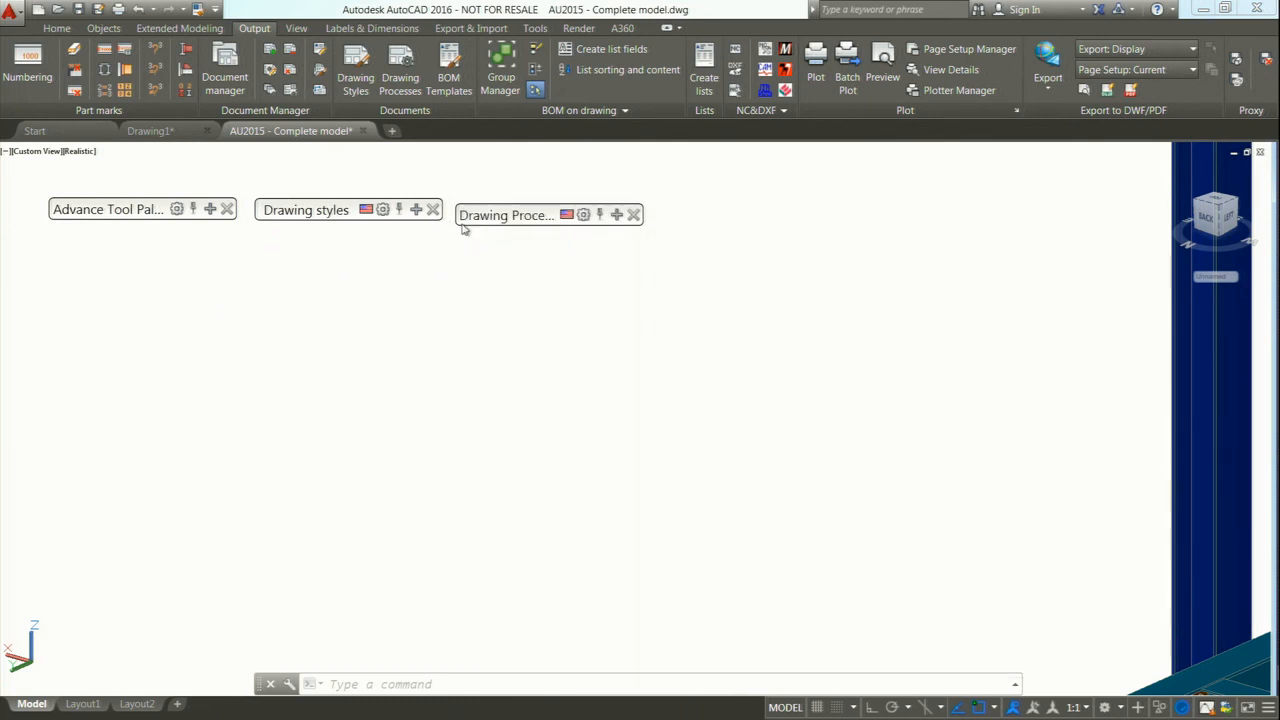
{"action": "mouse_move", "coordinate": [498, 220]}
{"action": "left_click", "coordinate": [632, 215]}
{"action": "left_click", "coordinate": [433, 209]}
{"action": "key", "text": "alt+Tab"}
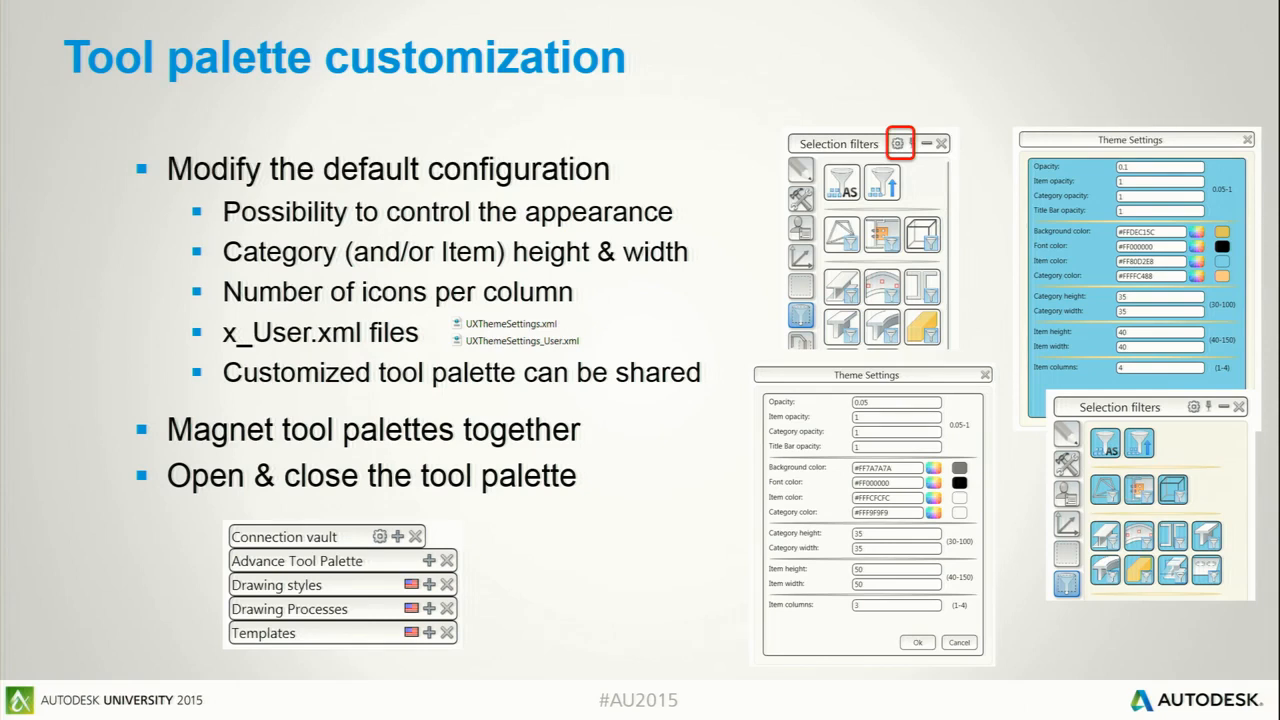
{"action": "key", "text": "Right"}
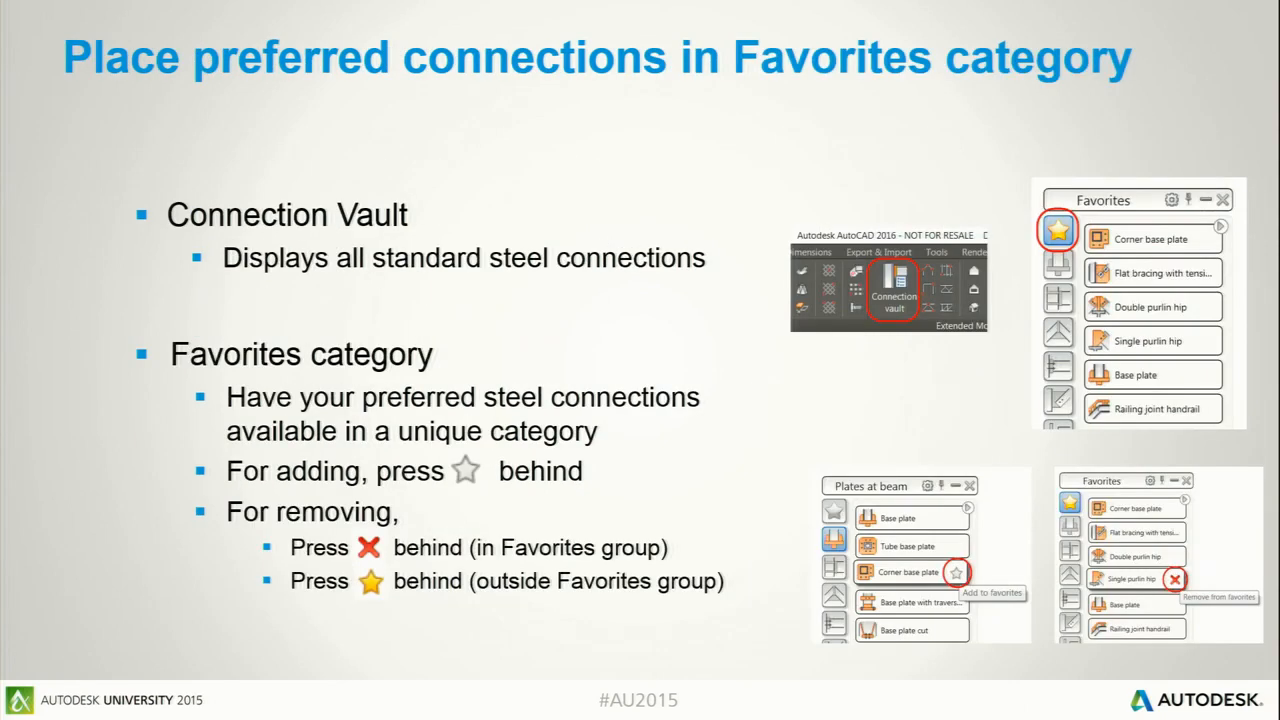
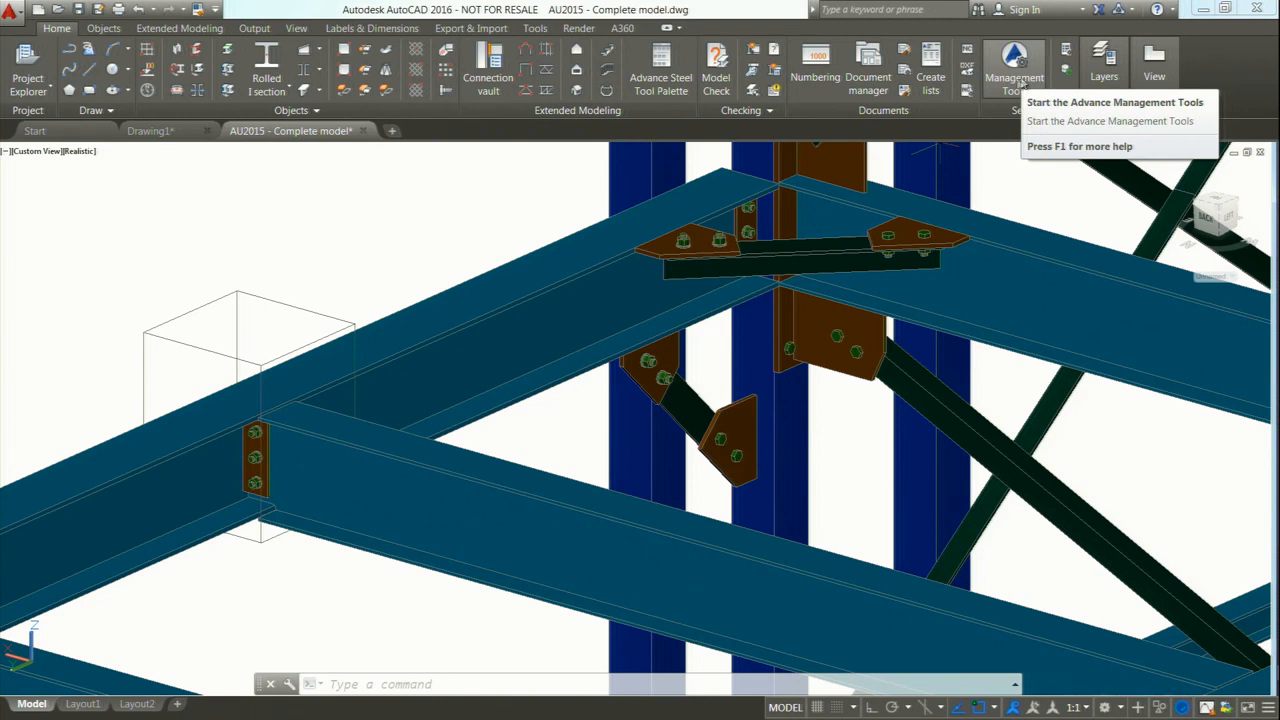
Launch Management Tools 2016 from the Autodesk Advance Steel 2016 programs installed in Windows.
{"action": "left_click", "coordinate": [20, 706]}
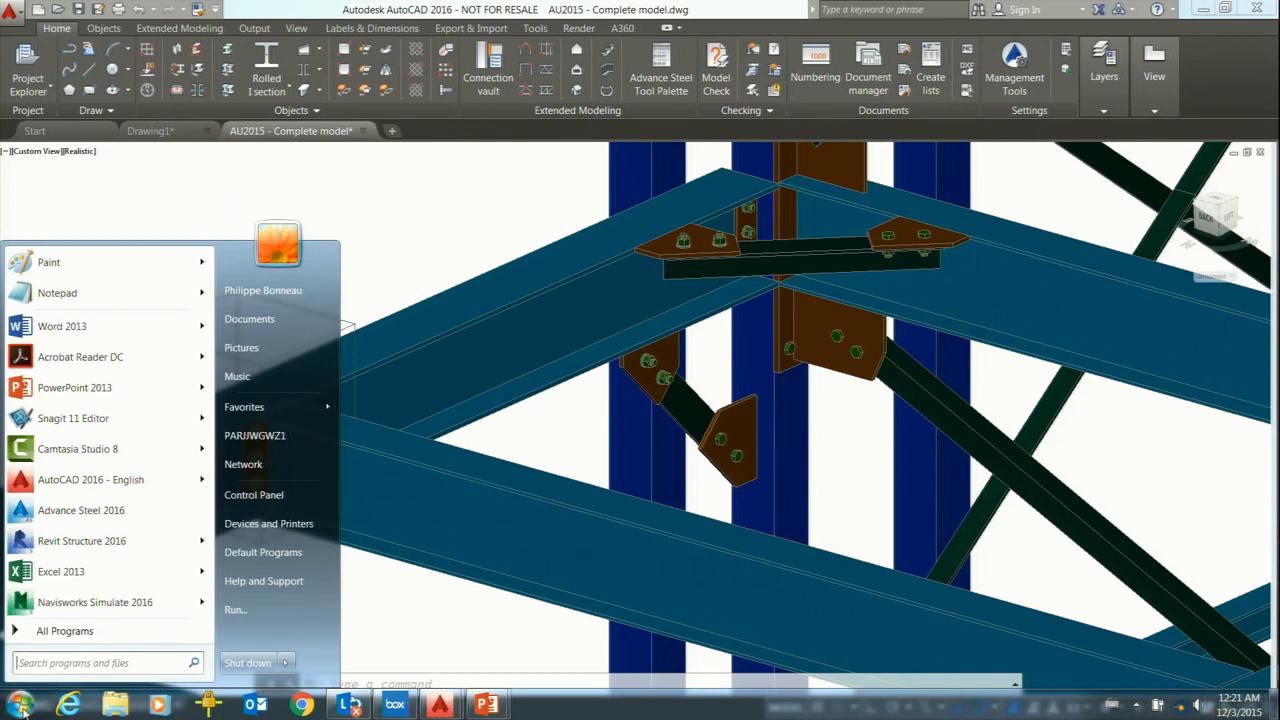
{"action": "left_click", "coordinate": [55, 631]}
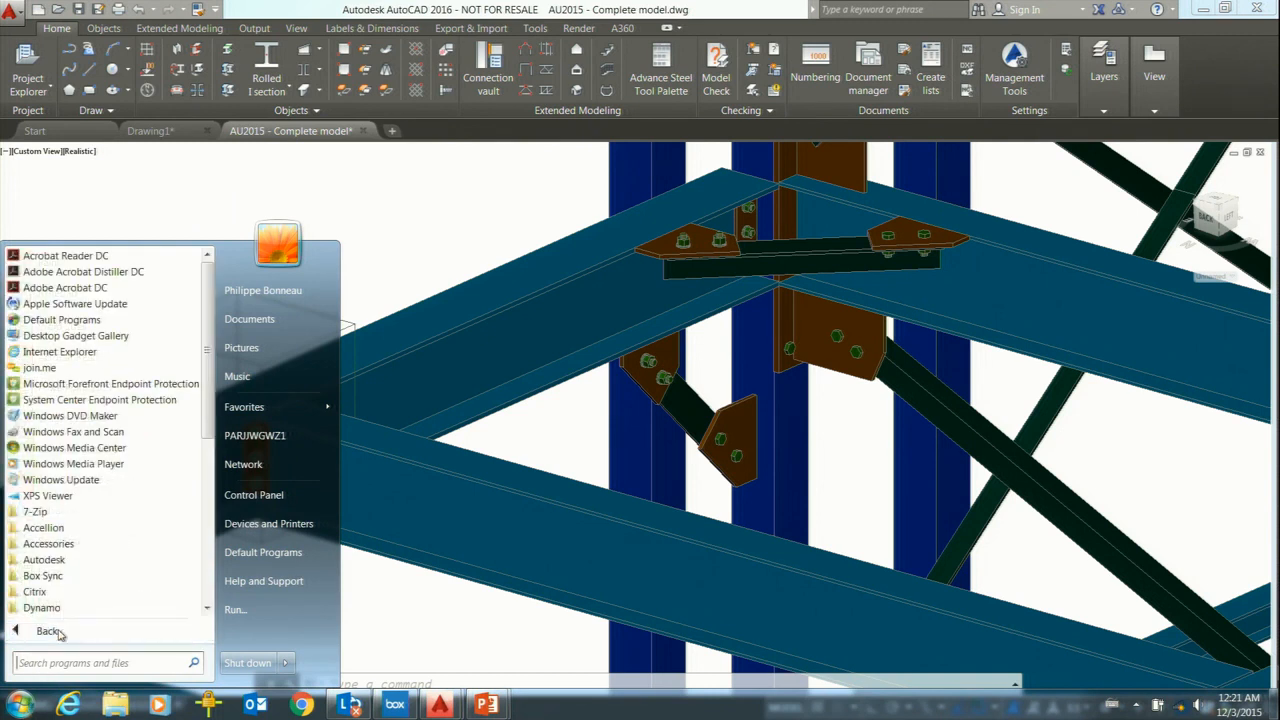
{"action": "left_click", "coordinate": [76, 561]}
{"action": "left_click", "coordinate": [105, 384]}
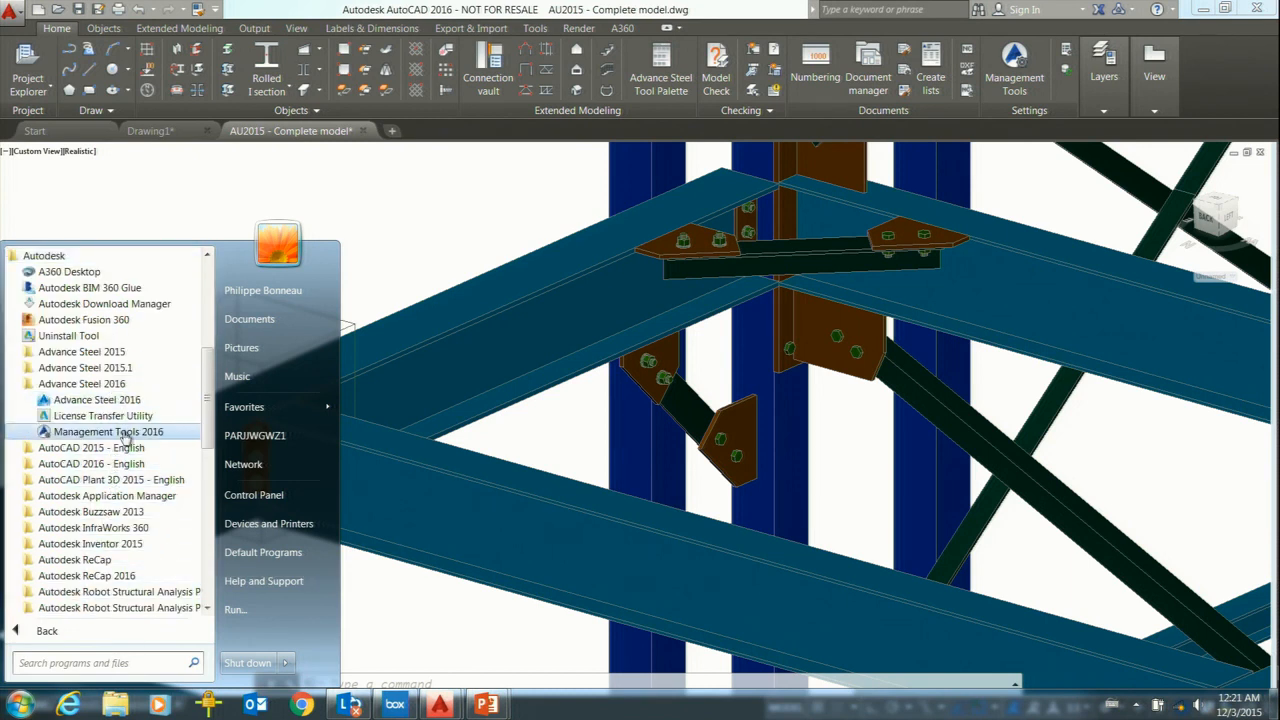
{"action": "left_click", "coordinate": [108, 431]}
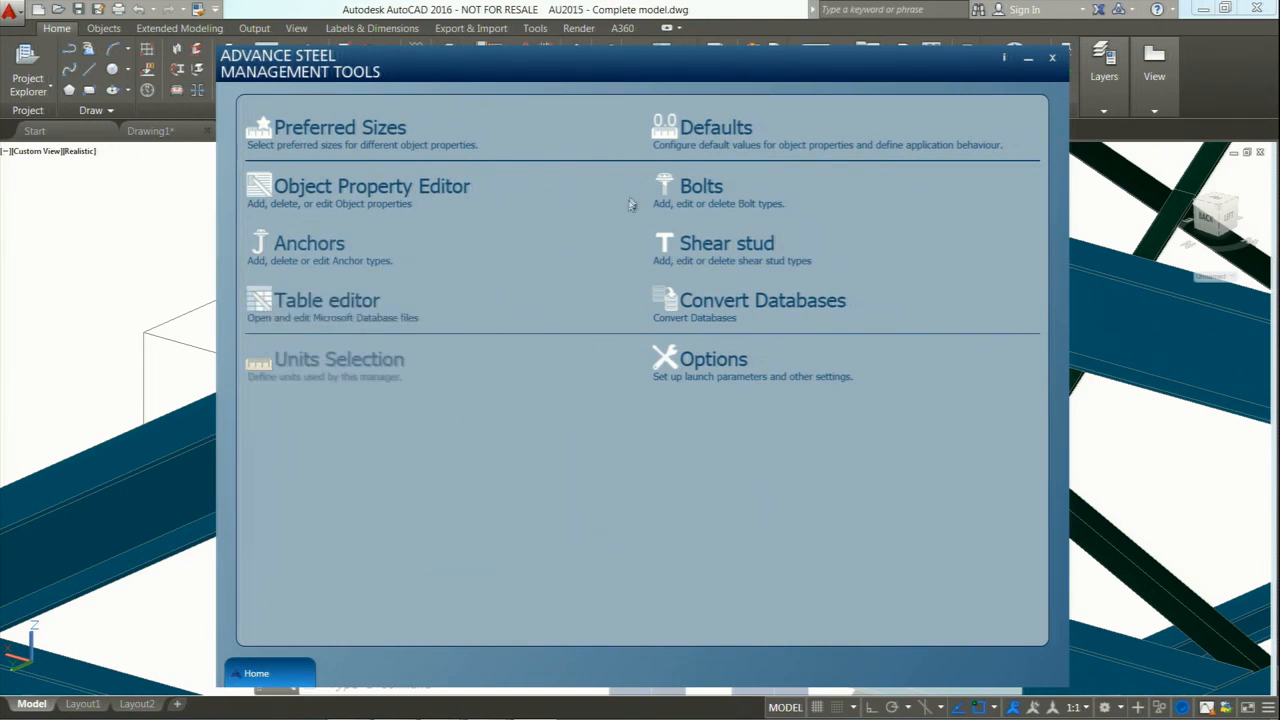
Open the Defaults and view the General properties of the Beam and Drawing-Presentation categories.
{"action": "left_click", "coordinate": [714, 128]}
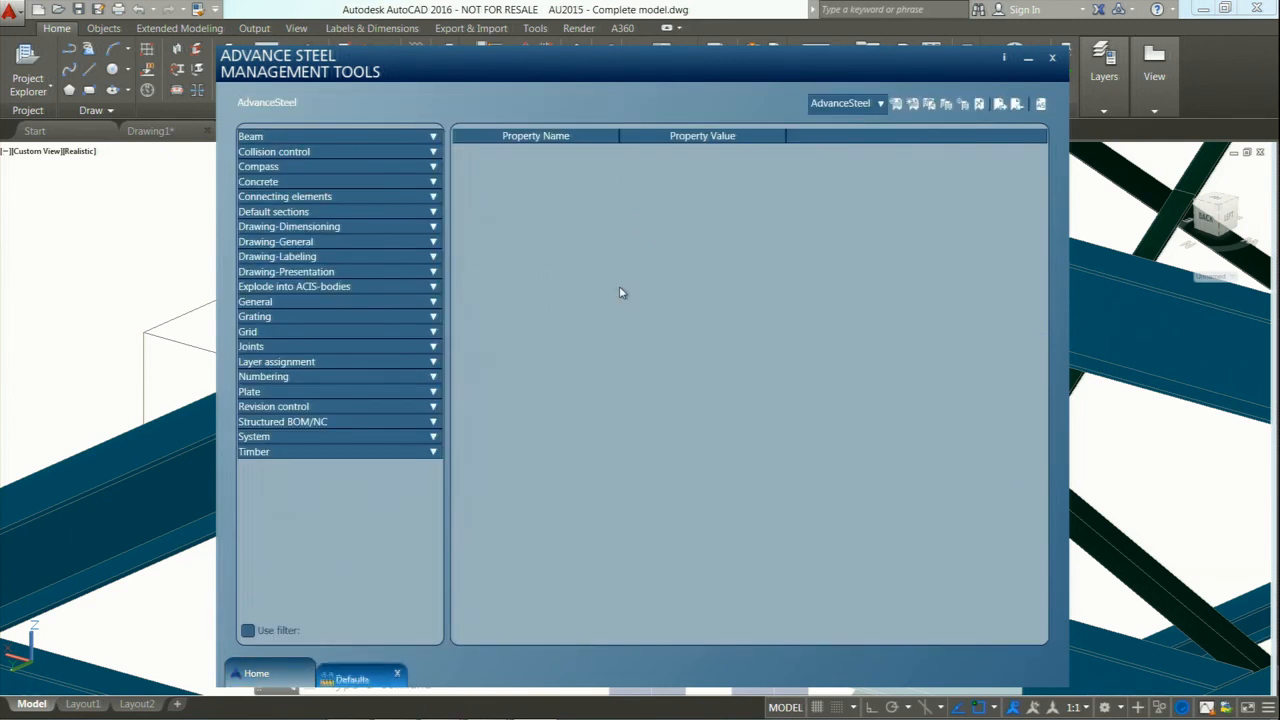
{"action": "left_click", "coordinate": [433, 137]}
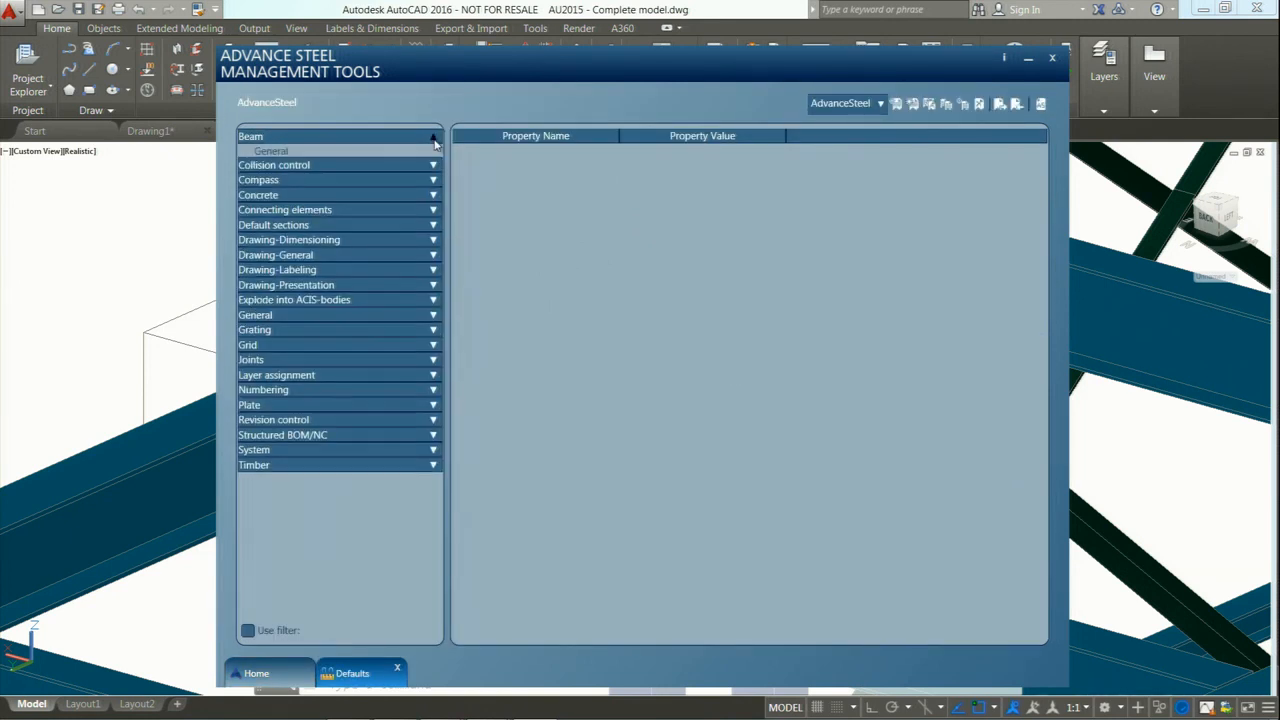
{"action": "left_click", "coordinate": [311, 151]}
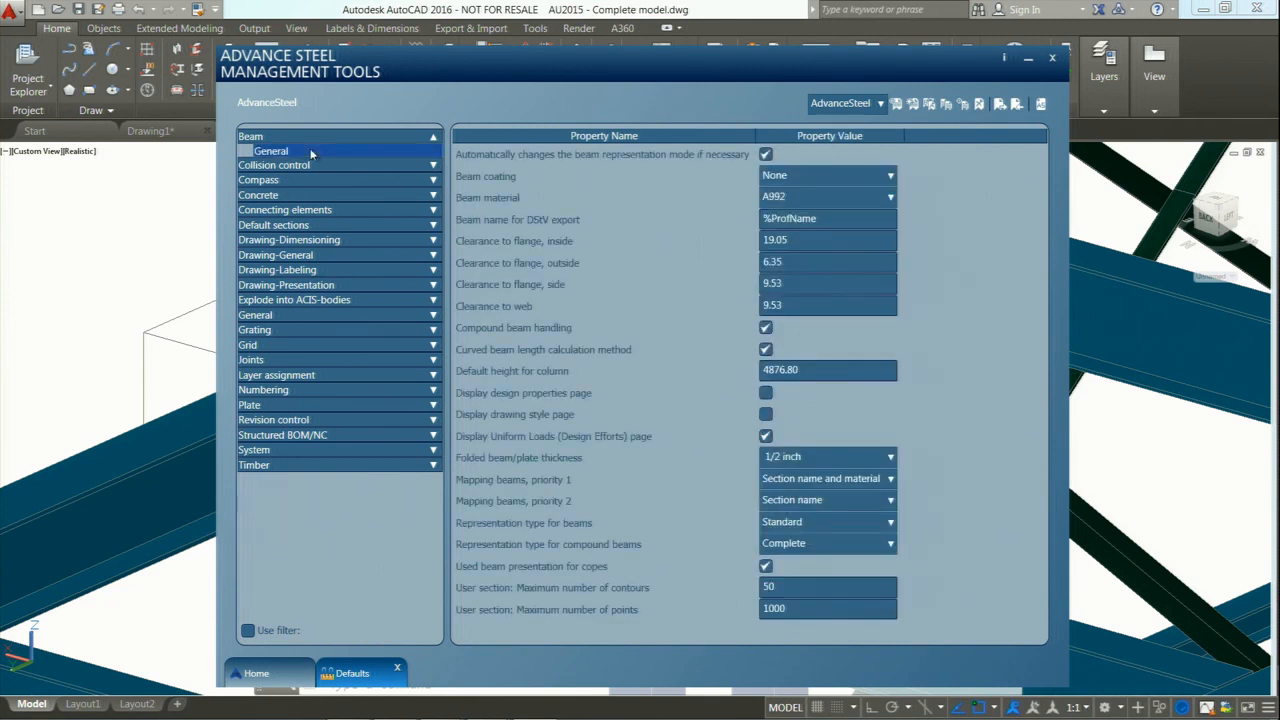
{"action": "left_click", "coordinate": [433, 285]}
{"action": "left_click", "coordinate": [285, 314]}
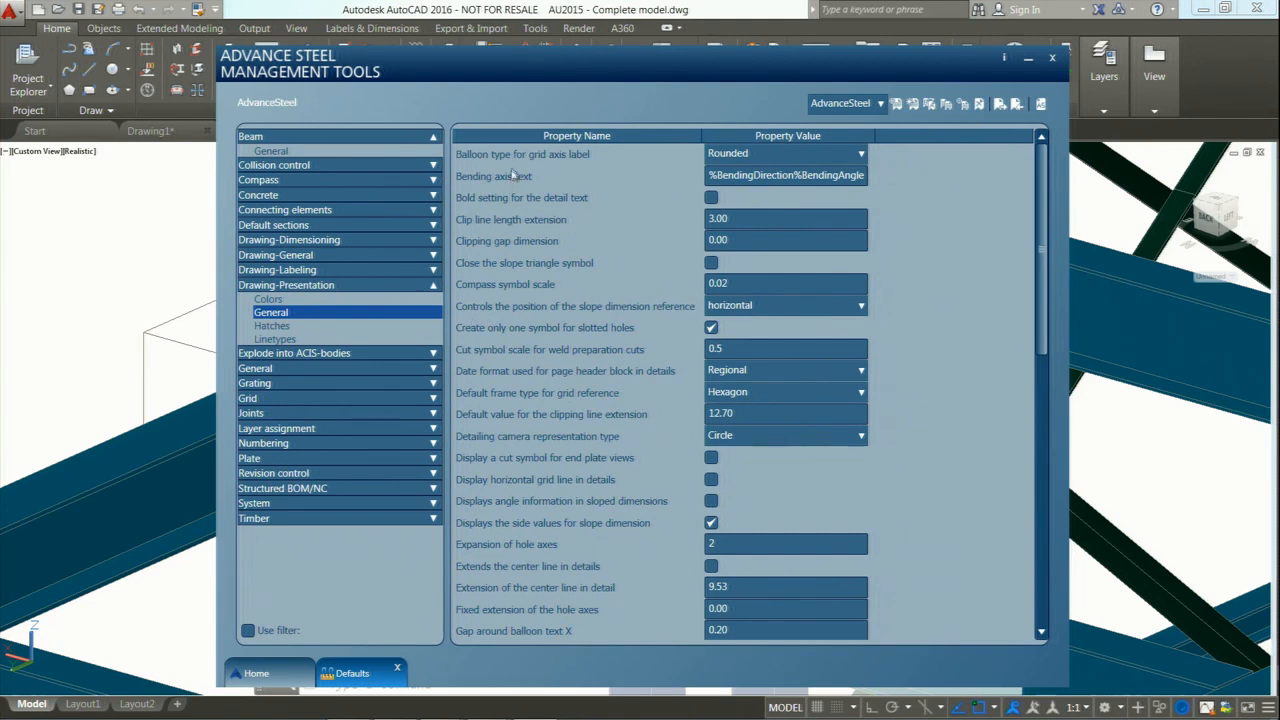
Examine the illustrated tooltip and the available options of the Balloon type for grid axis label default.
{"action": "mouse_move", "coordinate": [519, 162]}
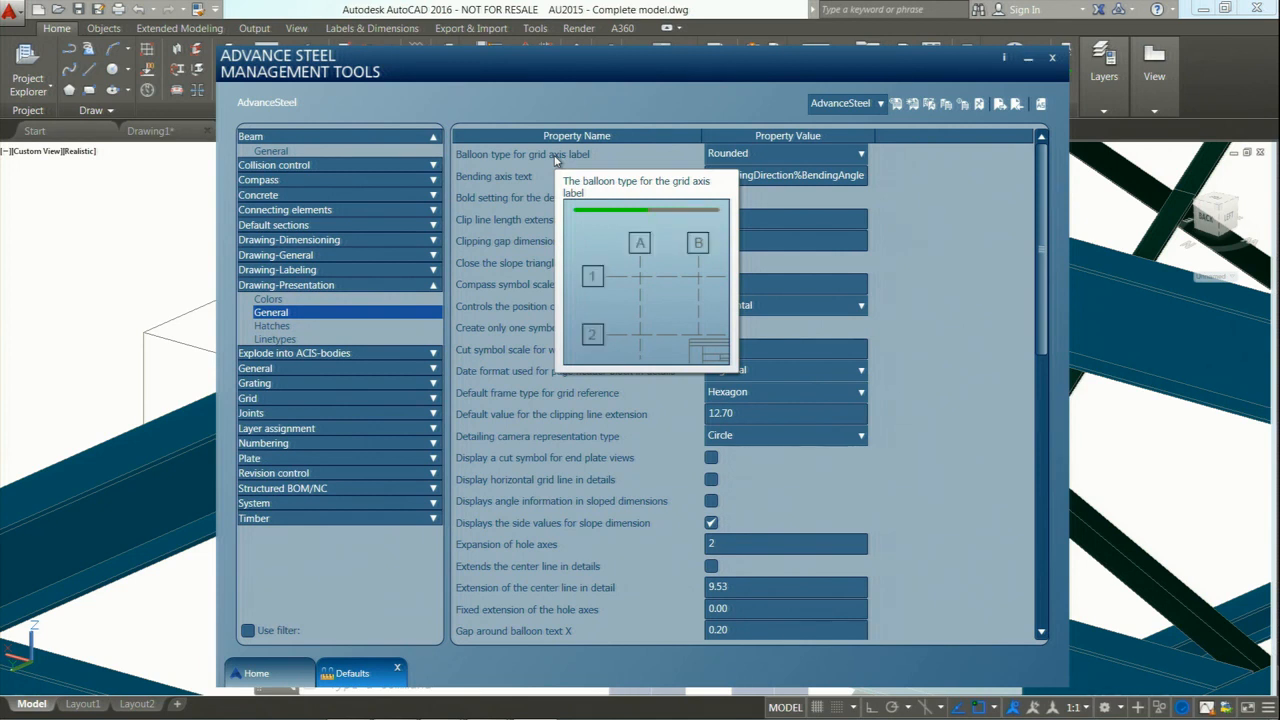
{"action": "left_click", "coordinate": [860, 153]}
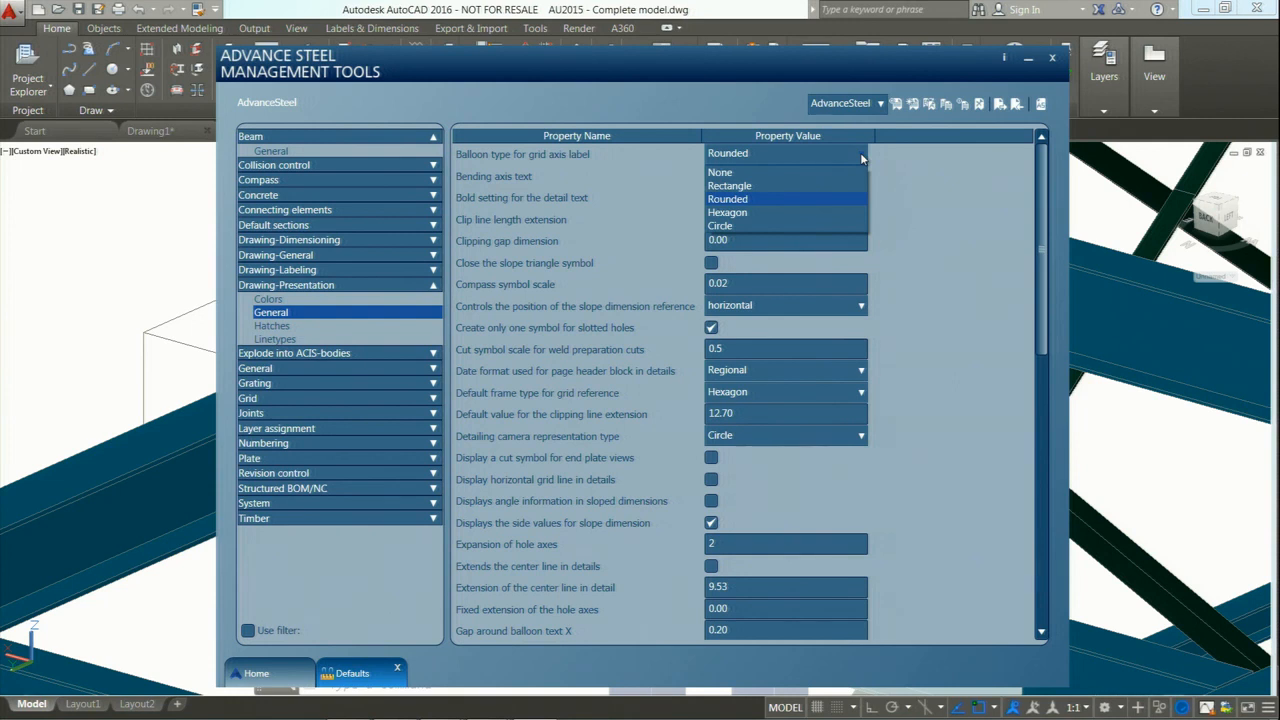
{"action": "left_click", "coordinate": [506, 291]}
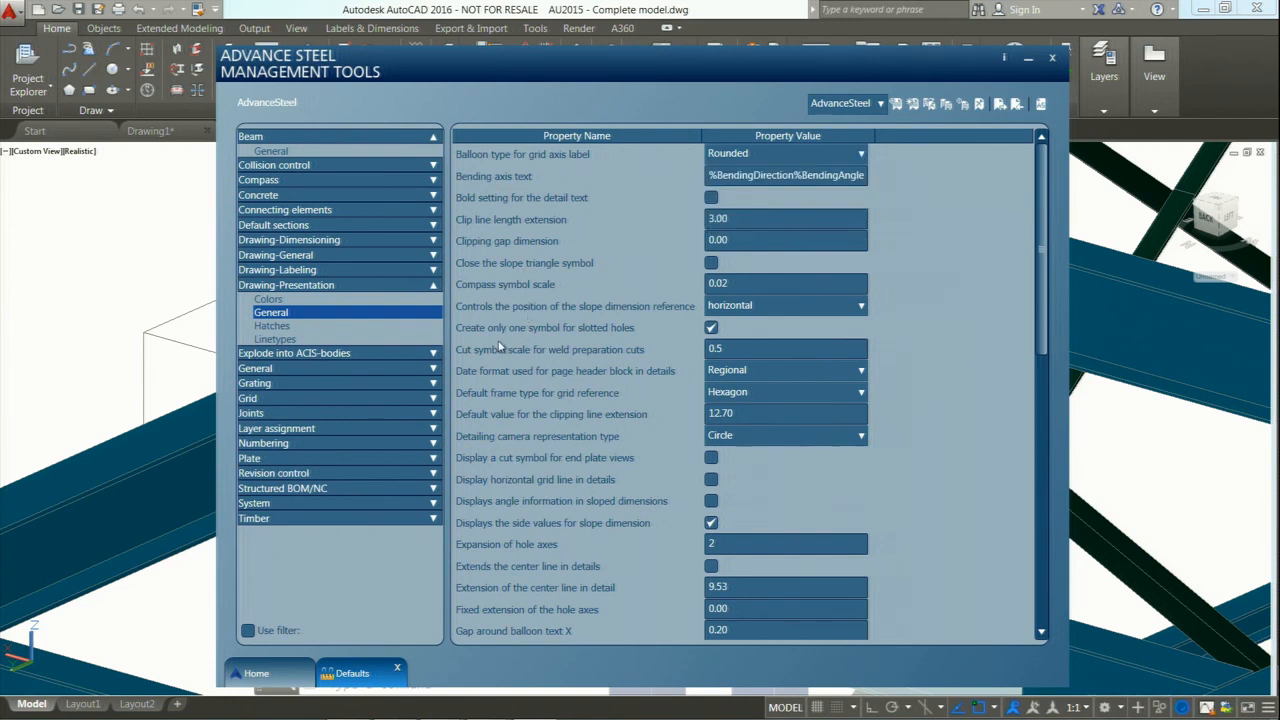
Filter the defaults by "wrap" and review the value options of Wrap-around templates under Drawing-General.
{"action": "left_click", "coordinate": [248, 631]}
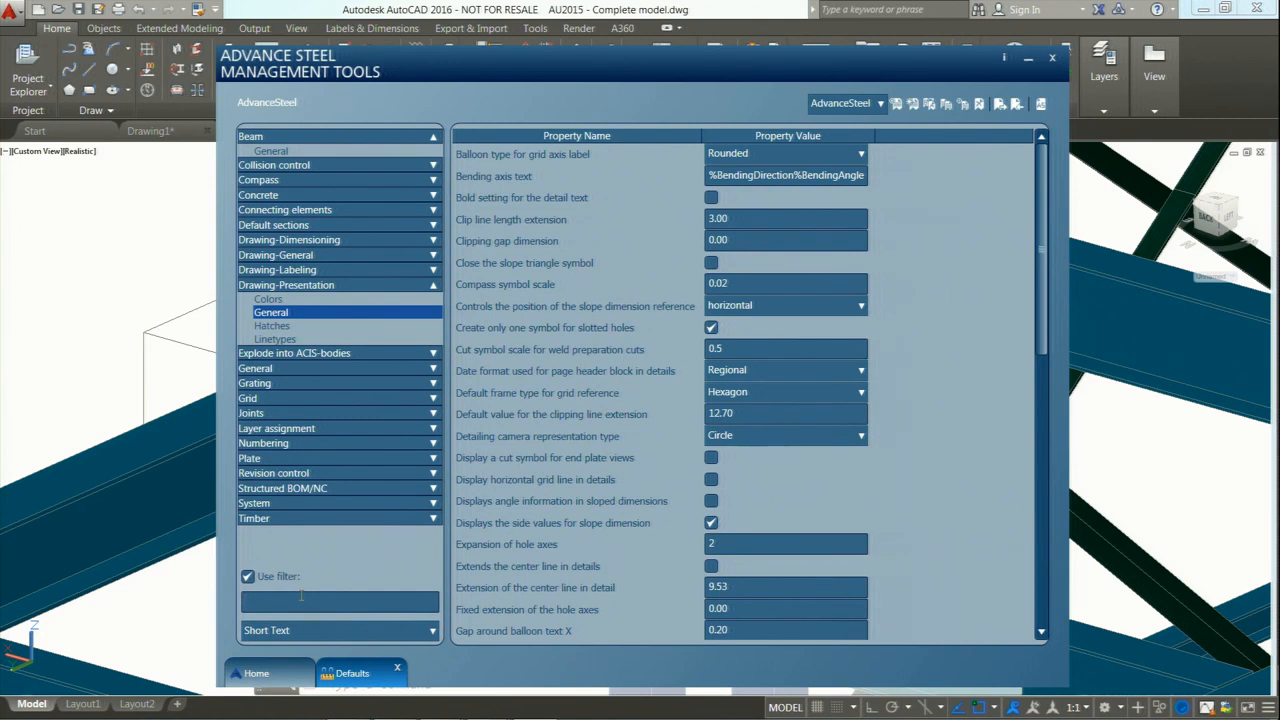
{"action": "left_click", "coordinate": [300, 598]}
{"action": "type", "text": "wrap"}
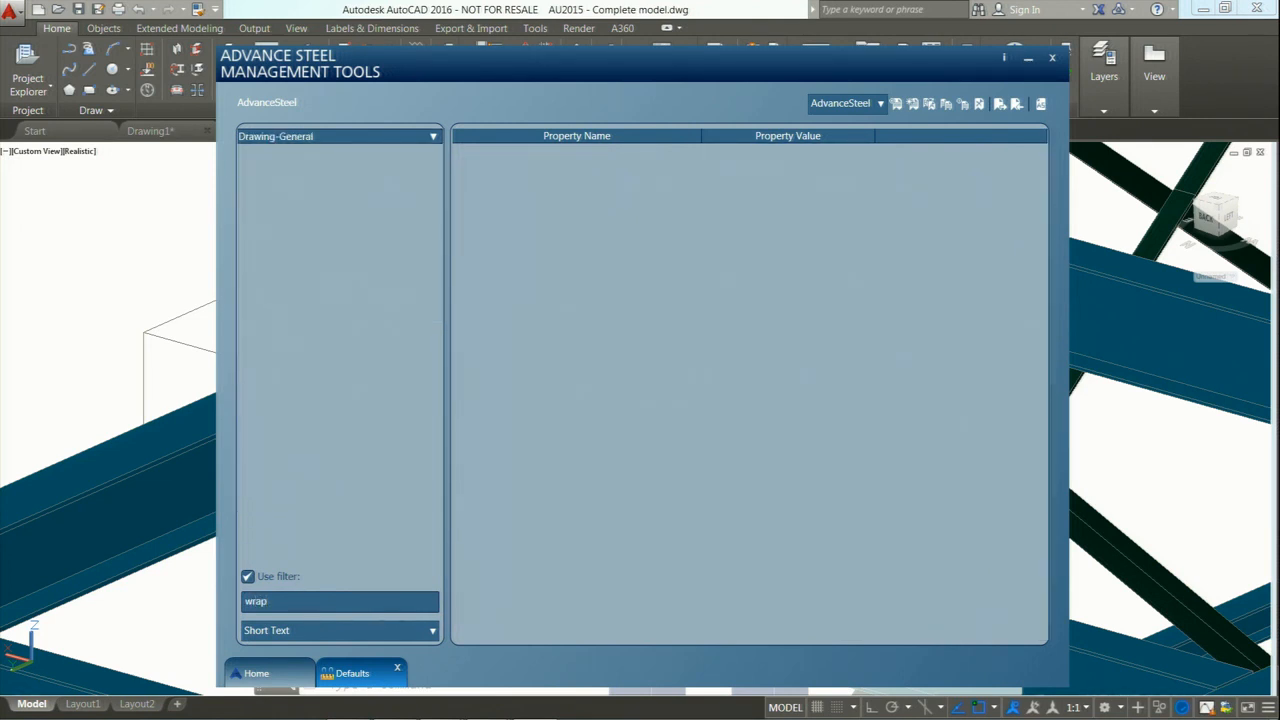
{"action": "left_click", "coordinate": [433, 136]}
{"action": "left_click", "coordinate": [271, 152]}
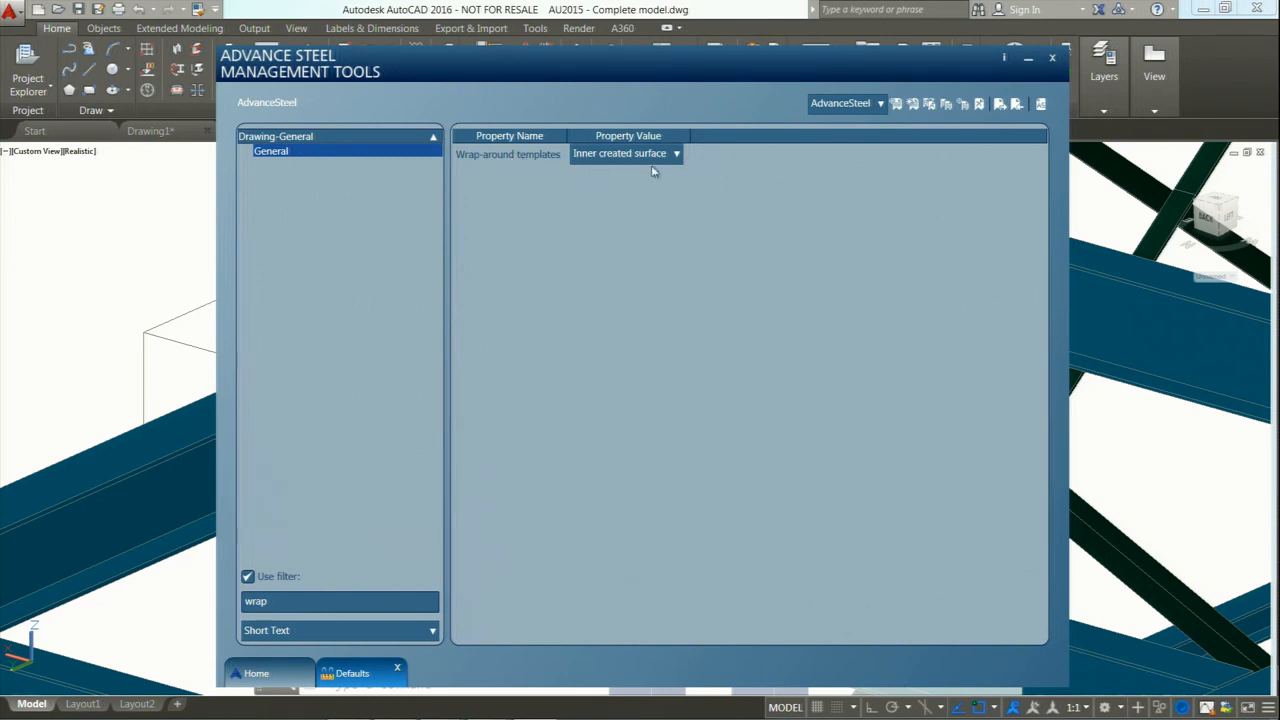
{"action": "left_click", "coordinate": [677, 153]}
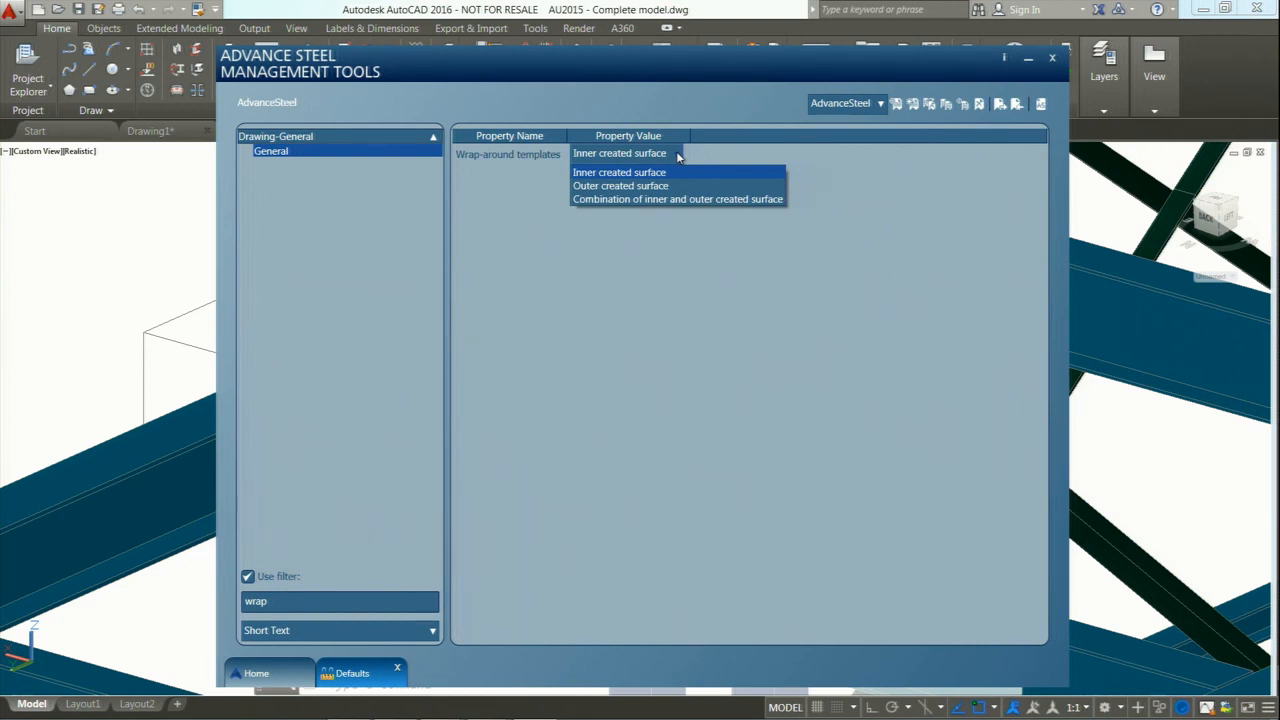
{"action": "left_click", "coordinate": [815, 293]}
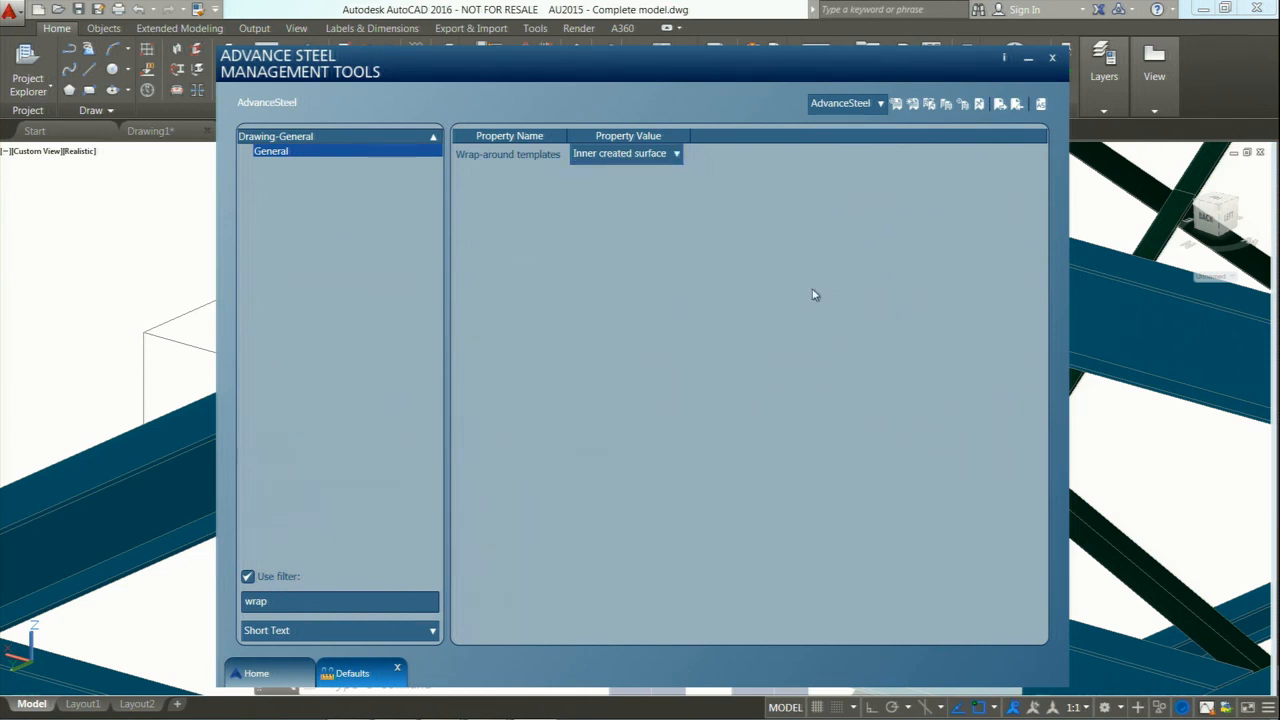
Reset the defaults filter, filter by "save" instead, and view the matching General properties.
{"action": "left_click", "coordinate": [290, 674]}
{"action": "left_click", "coordinate": [365, 677]}
{"action": "left_click", "coordinate": [250, 577]}
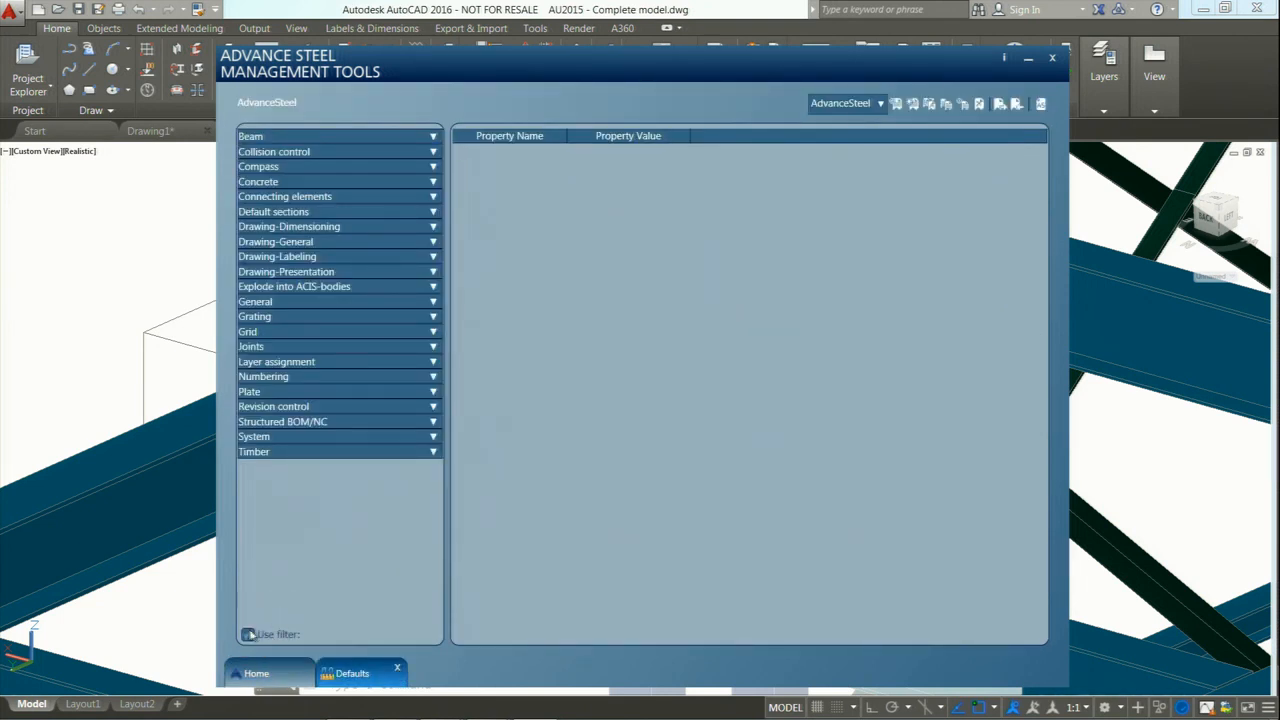
{"action": "left_click", "coordinate": [249, 632]}
{"action": "type", "text": "save"}
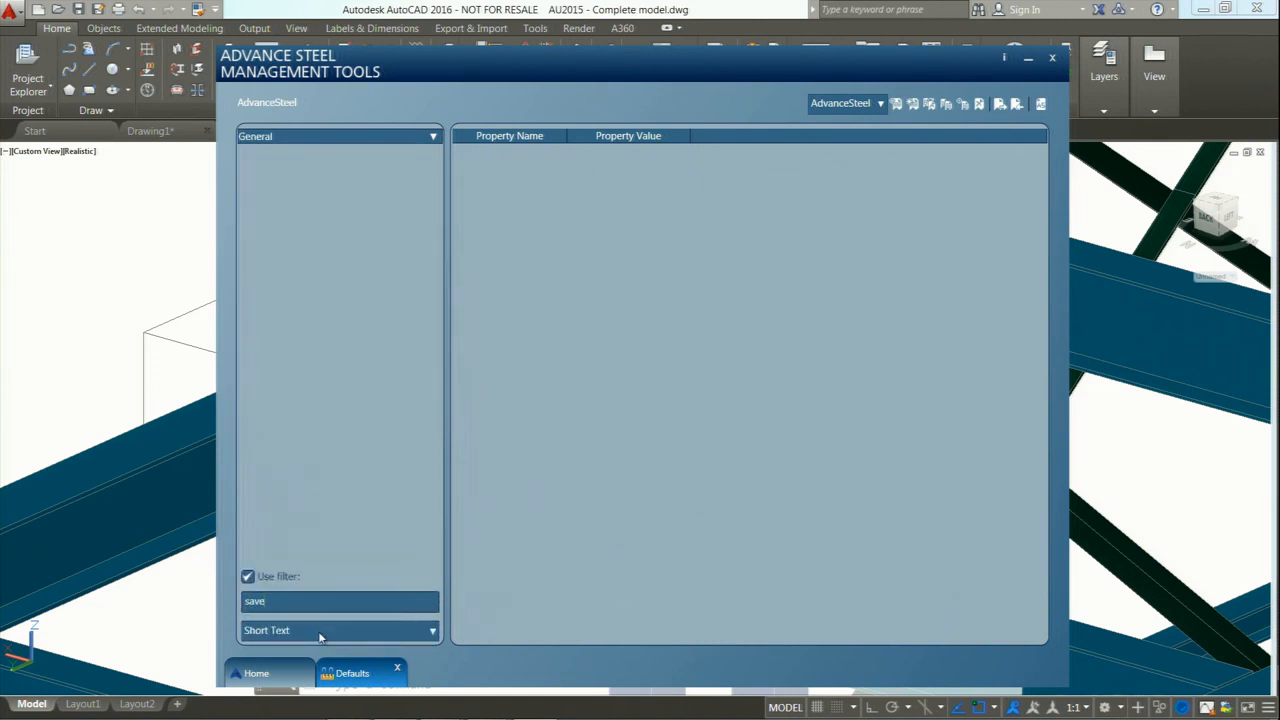
{"action": "left_click", "coordinate": [434, 137]}
{"action": "left_click", "coordinate": [287, 150]}
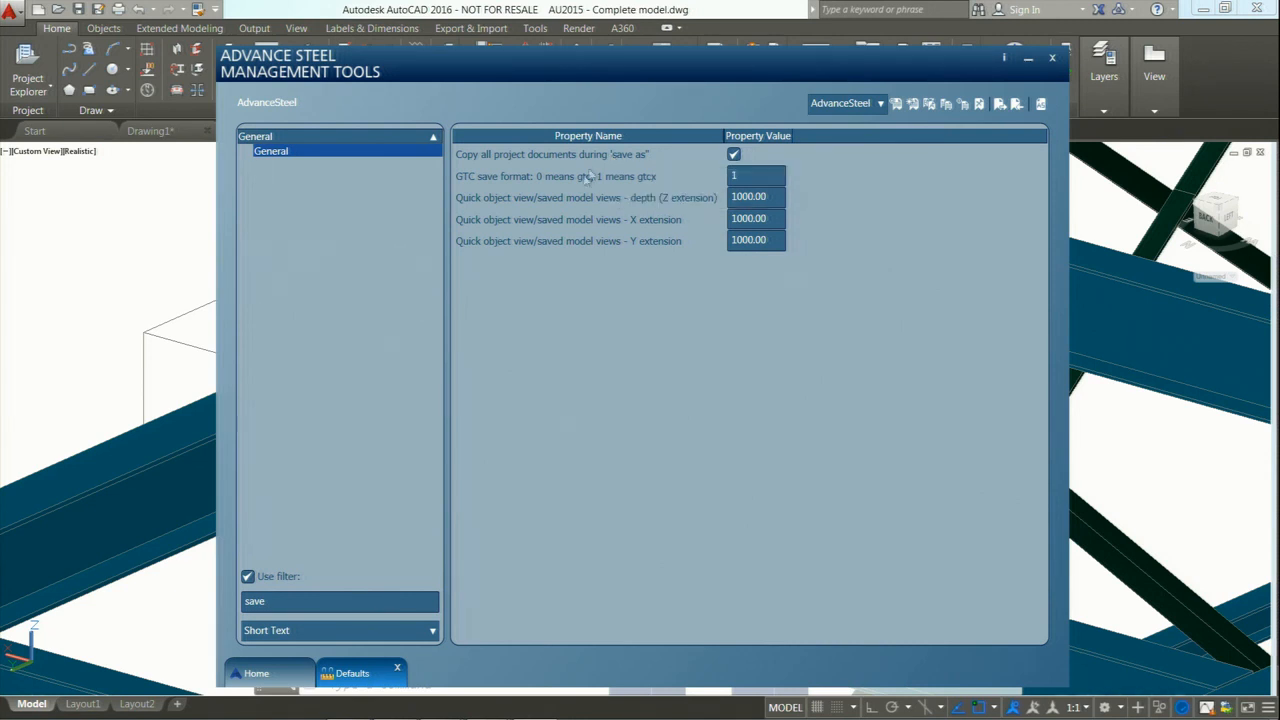
Open the Anchors editor and review the parameters of the US Headed, US J-Round and US J-Square Anchors.
{"action": "left_click", "coordinate": [262, 676]}
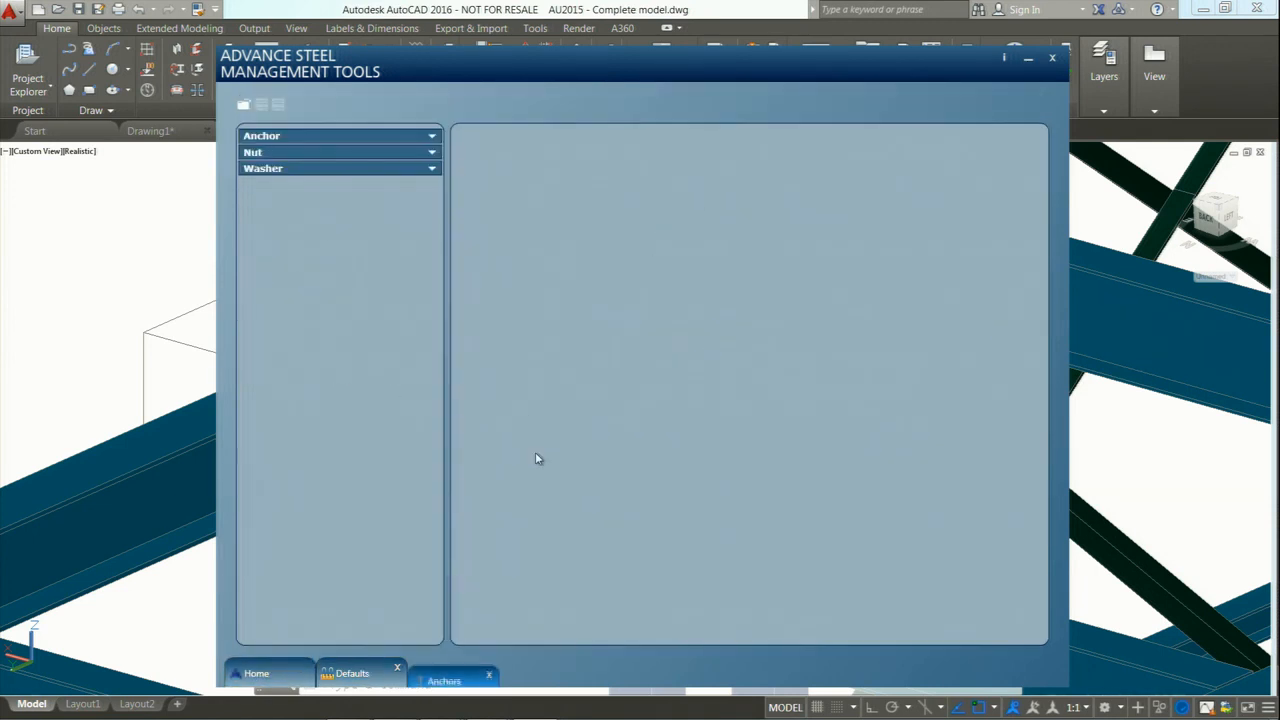
{"action": "left_click", "coordinate": [428, 136]}
{"action": "left_click_drag", "start_coordinate": [435, 181], "coordinate": [440, 525]}
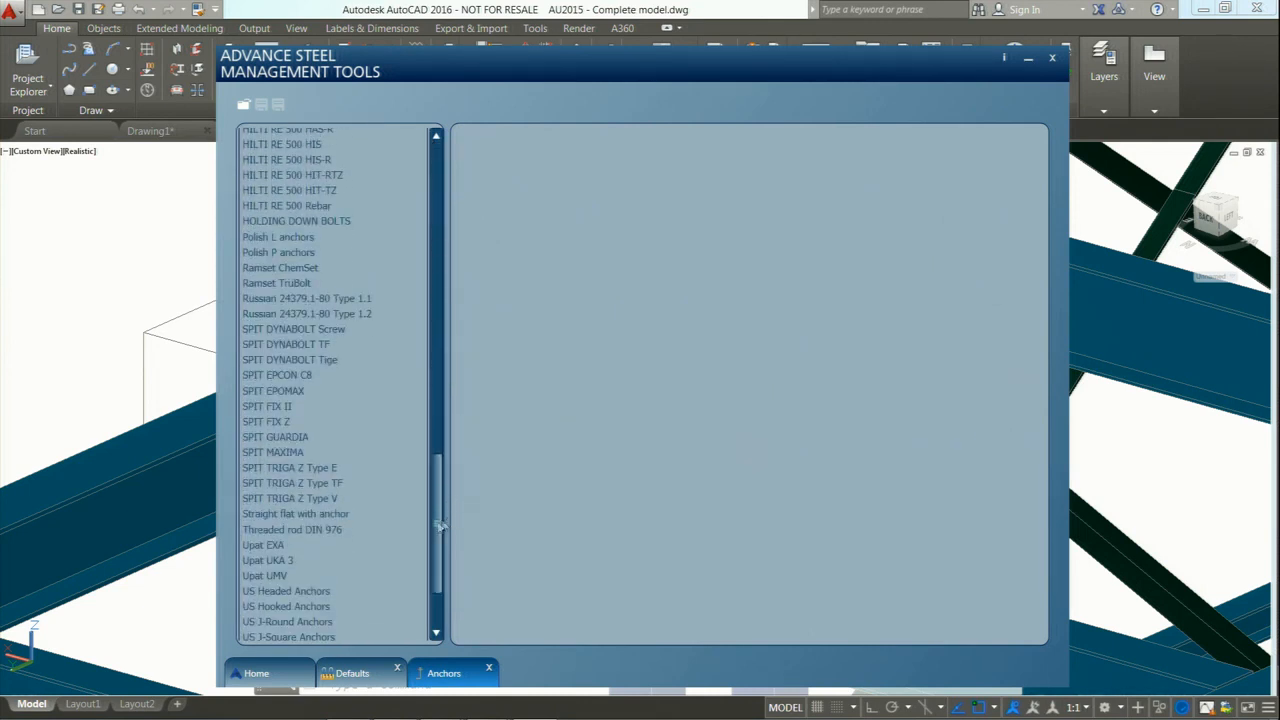
{"action": "left_click", "coordinate": [307, 590]}
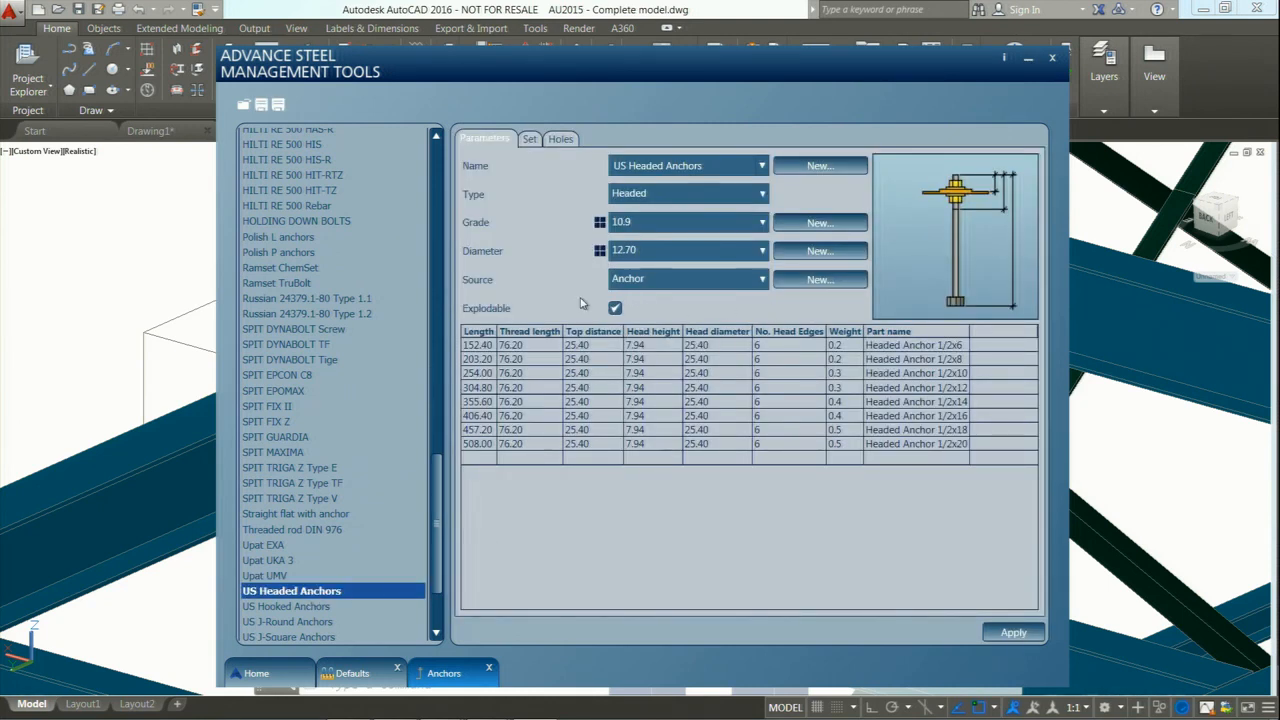
{"action": "left_click", "coordinate": [528, 373]}
{"action": "left_click", "coordinate": [307, 623]}
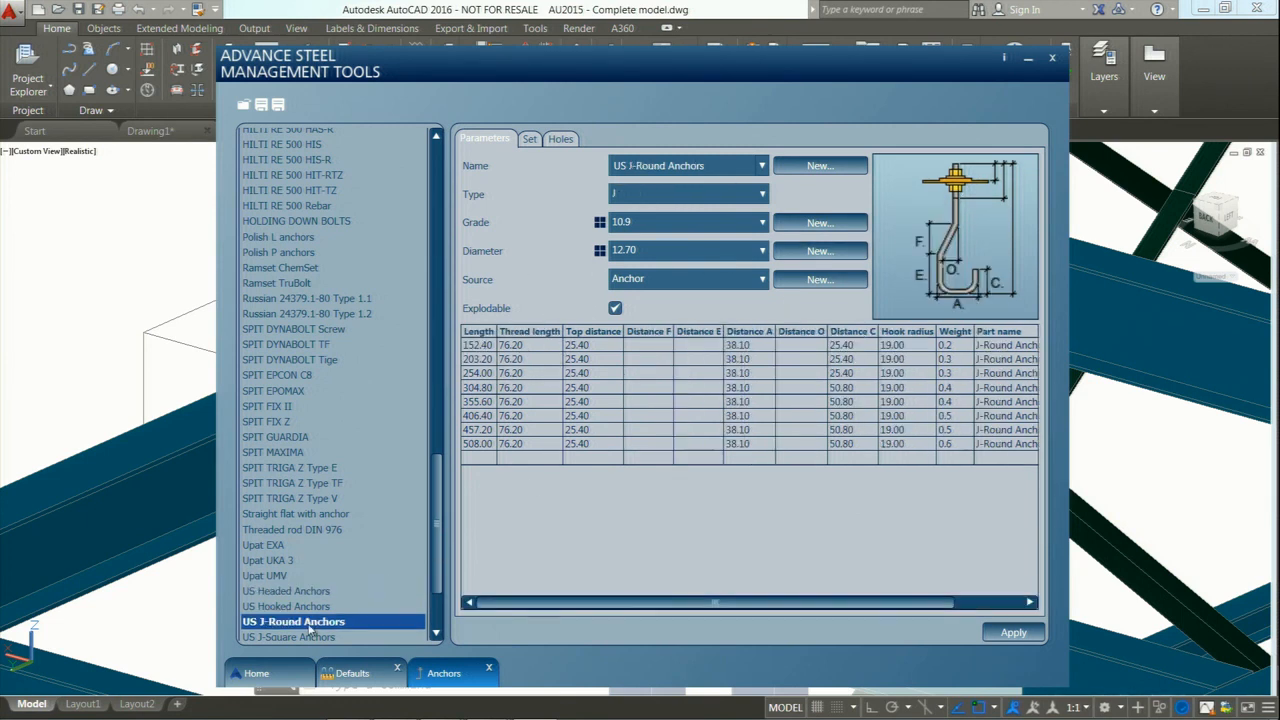
{"action": "left_click", "coordinate": [316, 637]}
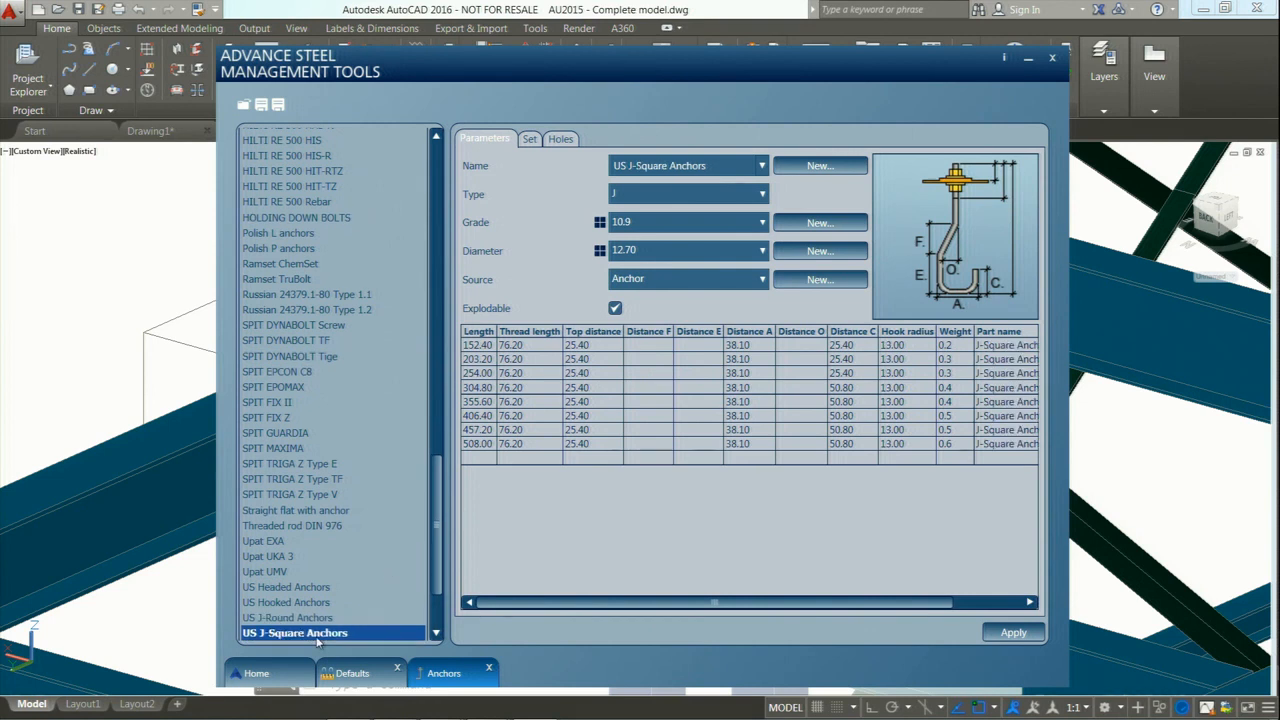
Open the Bolts editor, review the A490 bolt's parameters, bolt lengths and holes, and view the A490 CSK hole definition.
{"action": "left_click", "coordinate": [280, 670]}
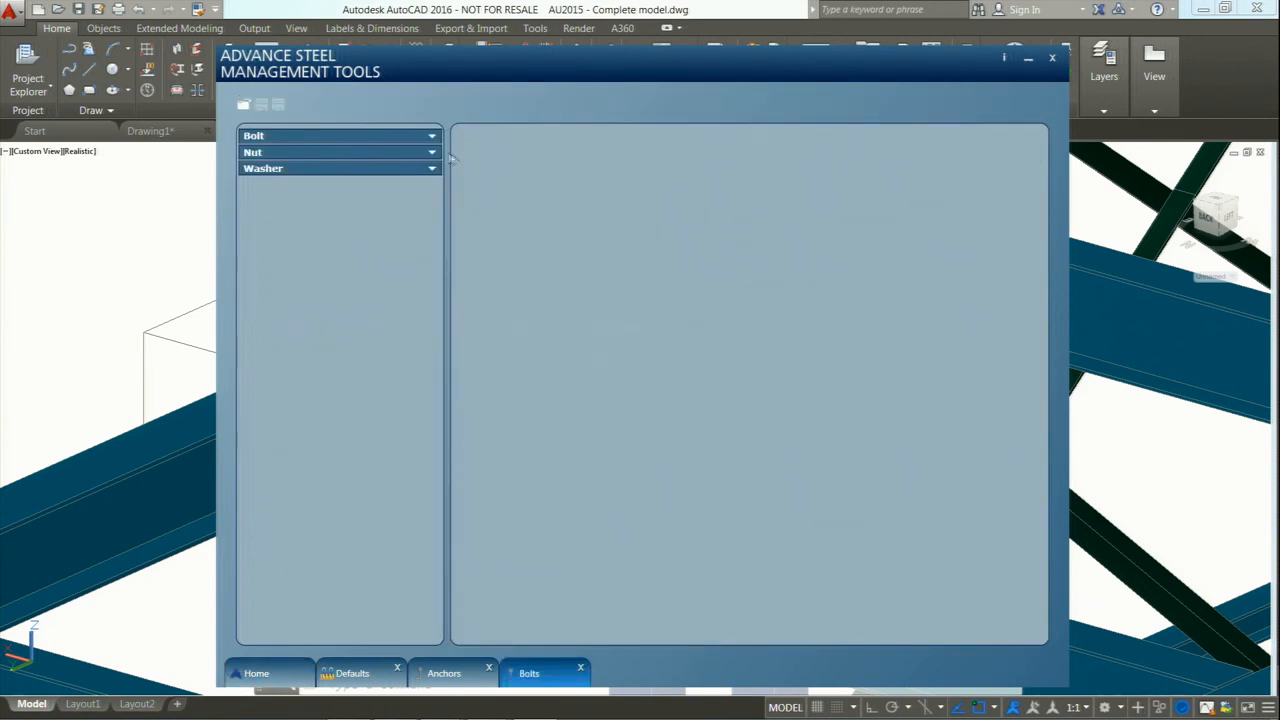
{"action": "left_click", "coordinate": [435, 137]}
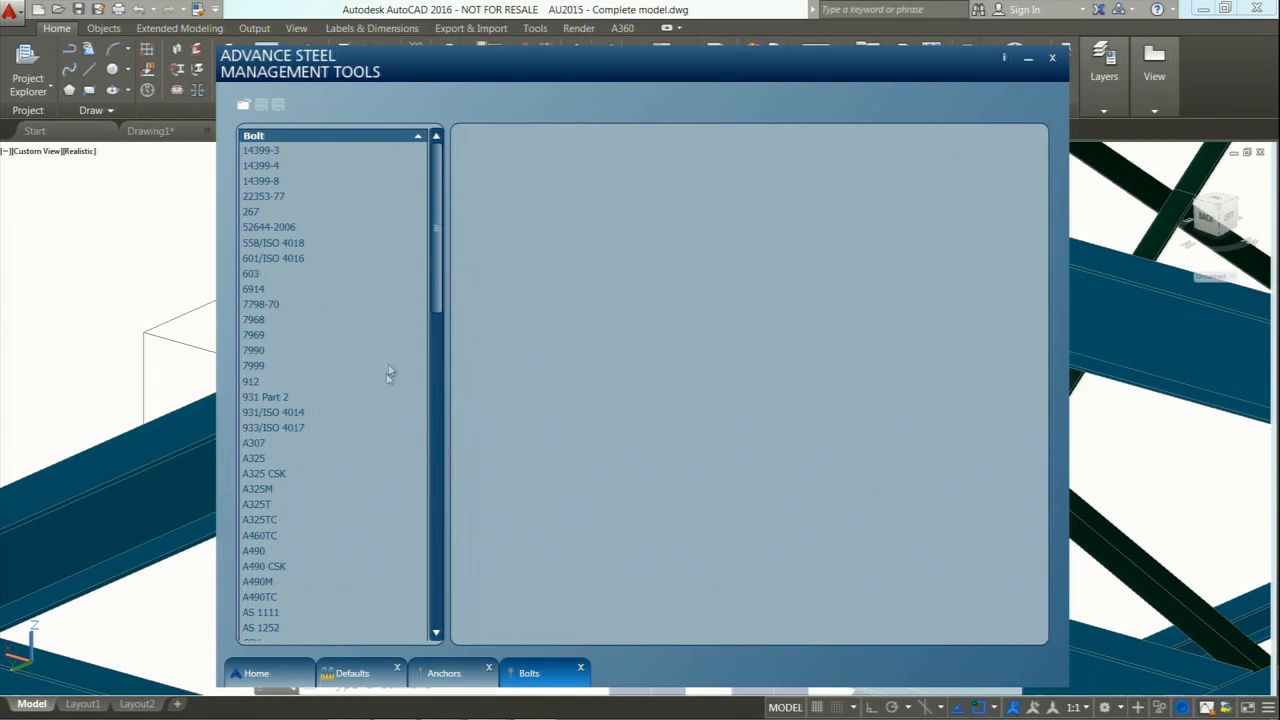
{"action": "left_click", "coordinate": [301, 550]}
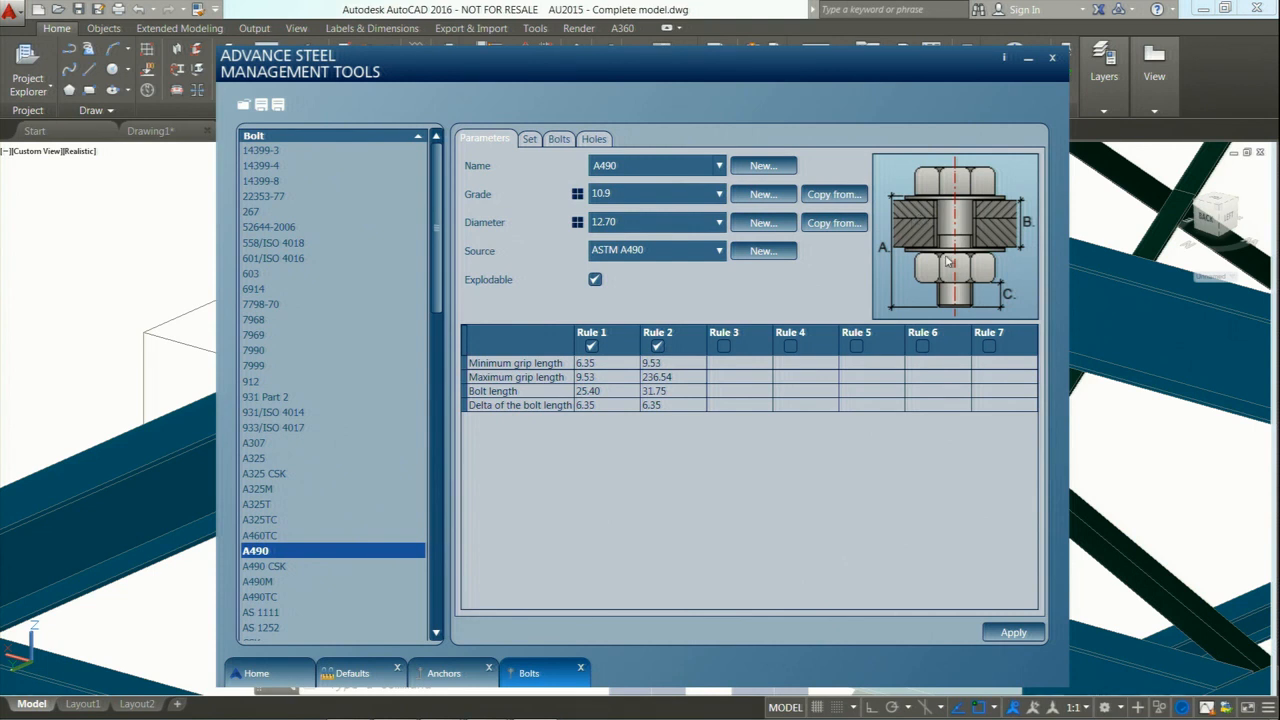
{"action": "left_click", "coordinate": [562, 140]}
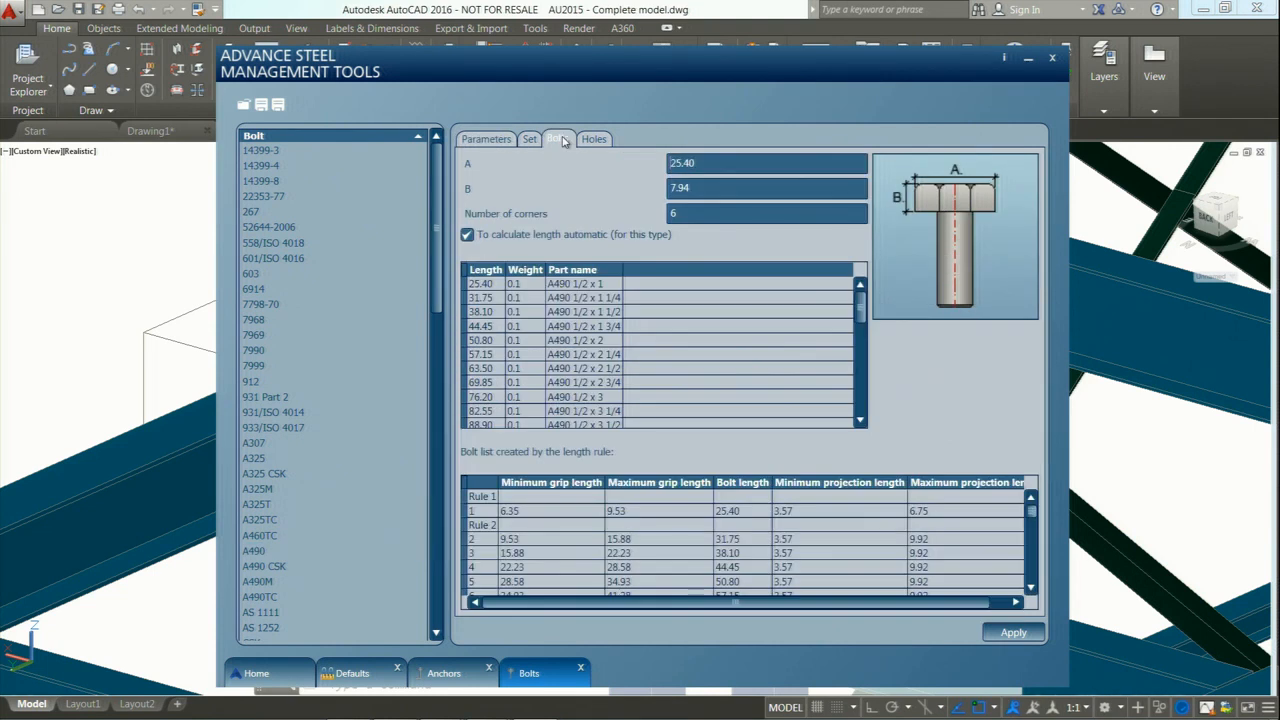
{"action": "left_click", "coordinate": [598, 140]}
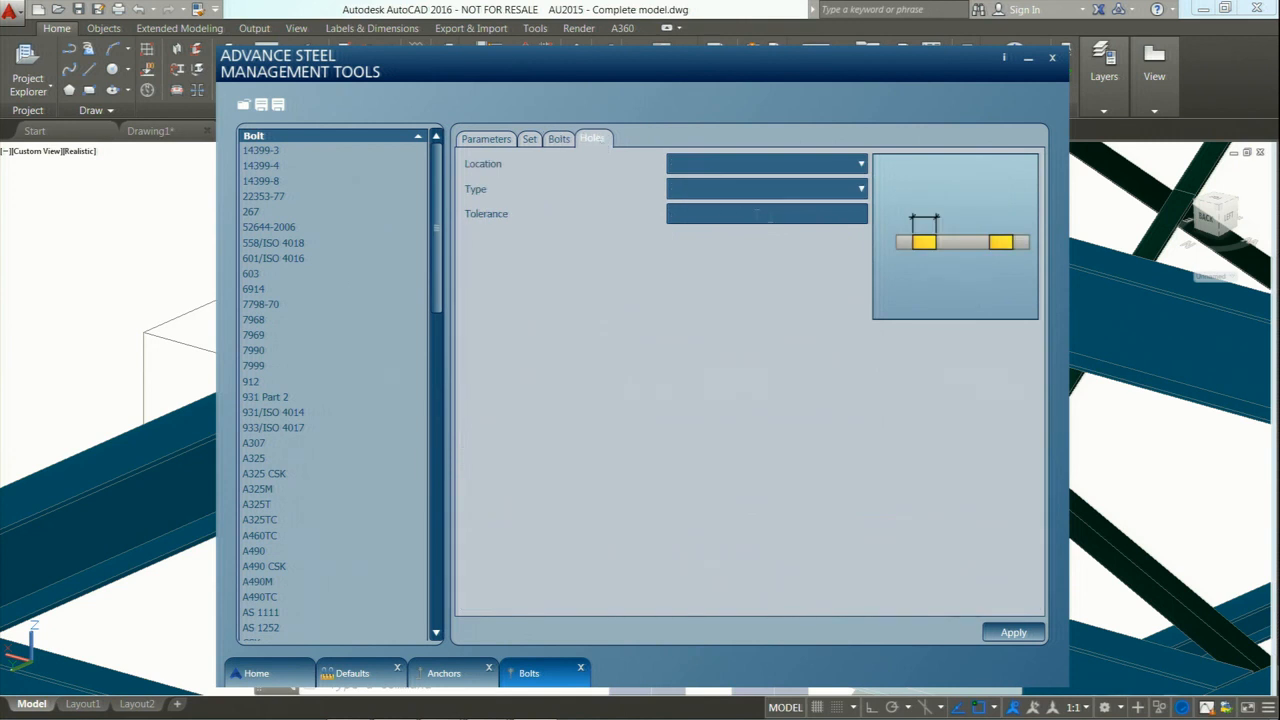
{"action": "left_click", "coordinate": [278, 567]}
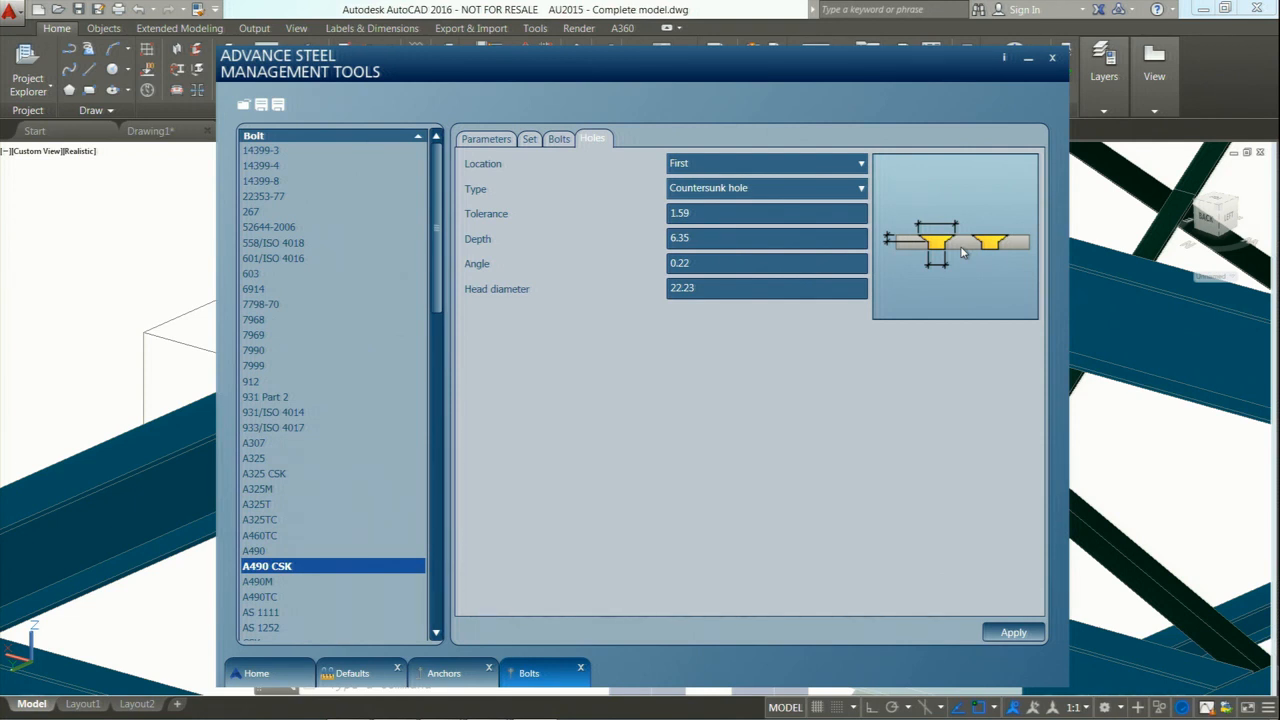
Close Management Tools, switch to the PowerPoint slide show and advance to the "Which version are you using" slide.
{"action": "left_click", "coordinate": [1053, 59]}
{"action": "key", "text": "alt+Tab"}
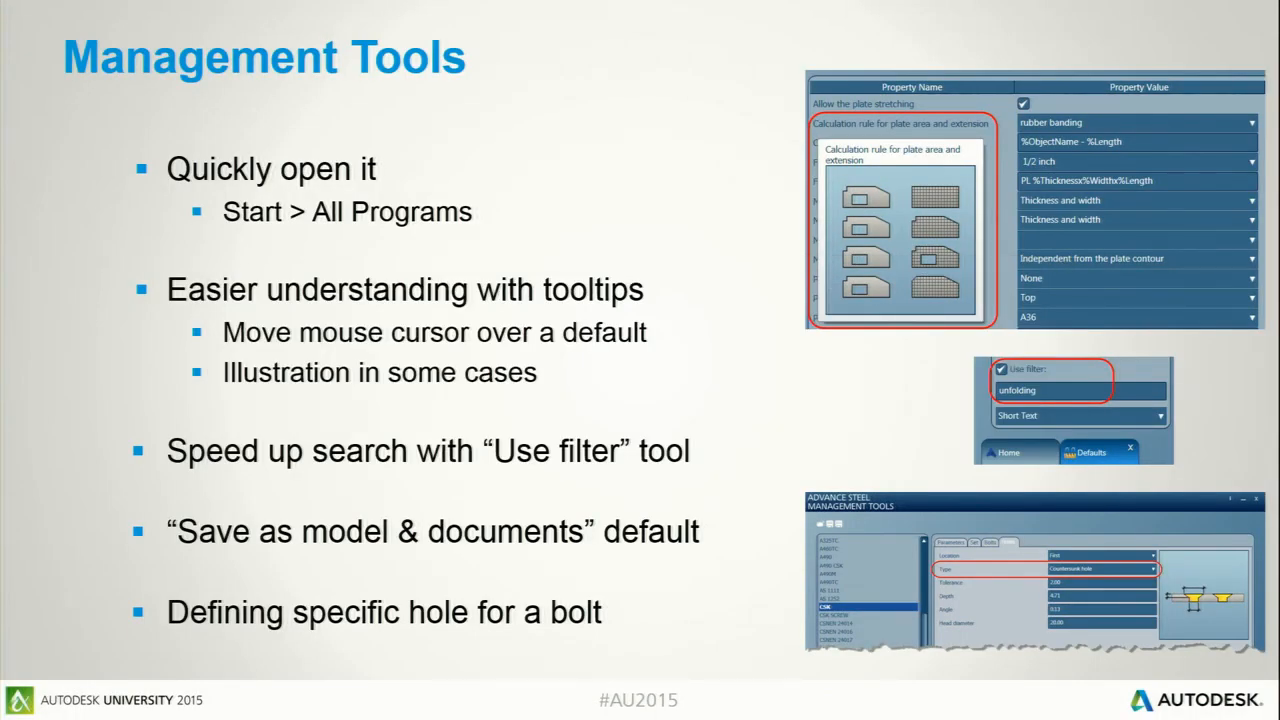
{"action": "key", "text": "Right"}
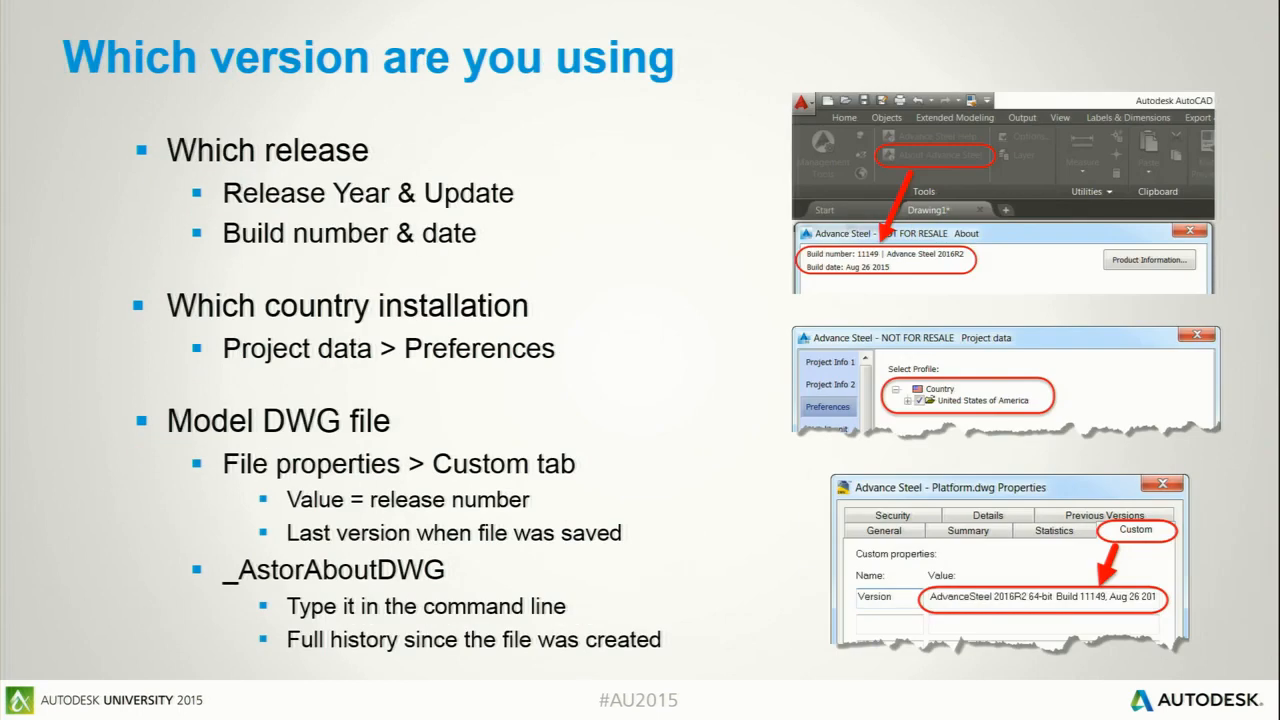
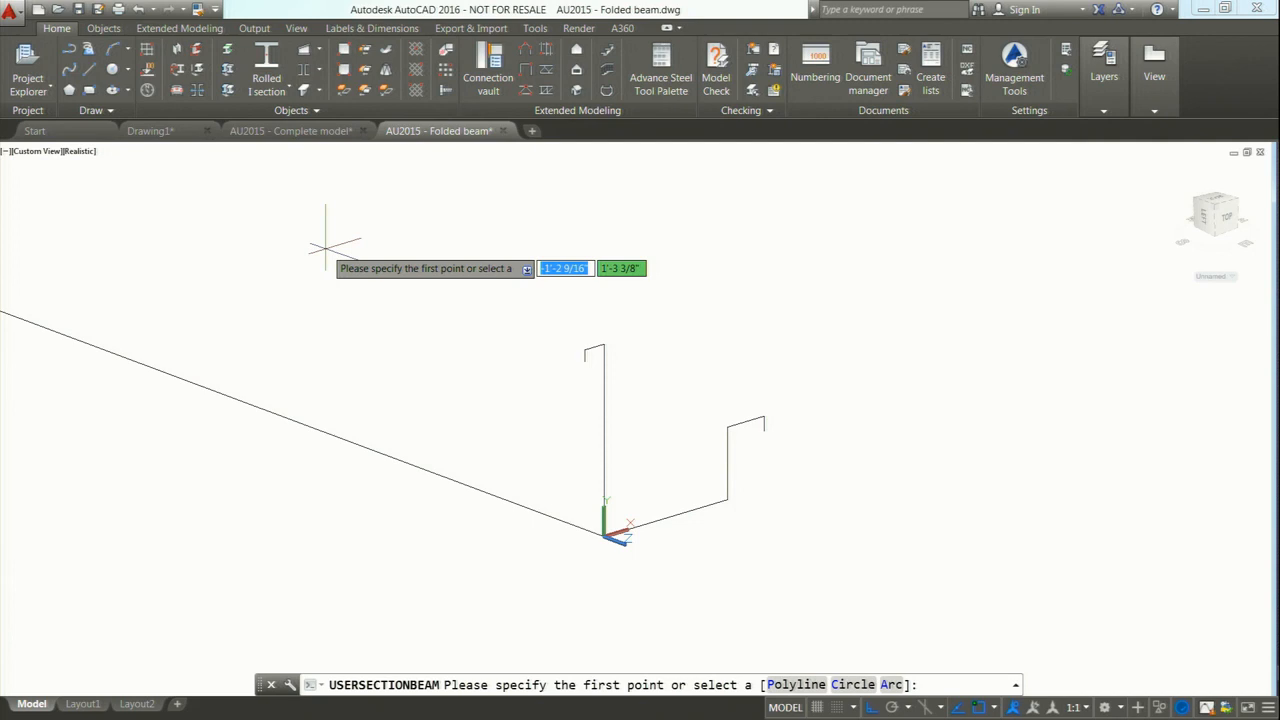
Use the polyline profile as the folded beam's section and place the system axis central point on the profile's corner endpoint at the origin.
{"action": "type", "text": "p"}
{"action": "key", "text": "Return"}
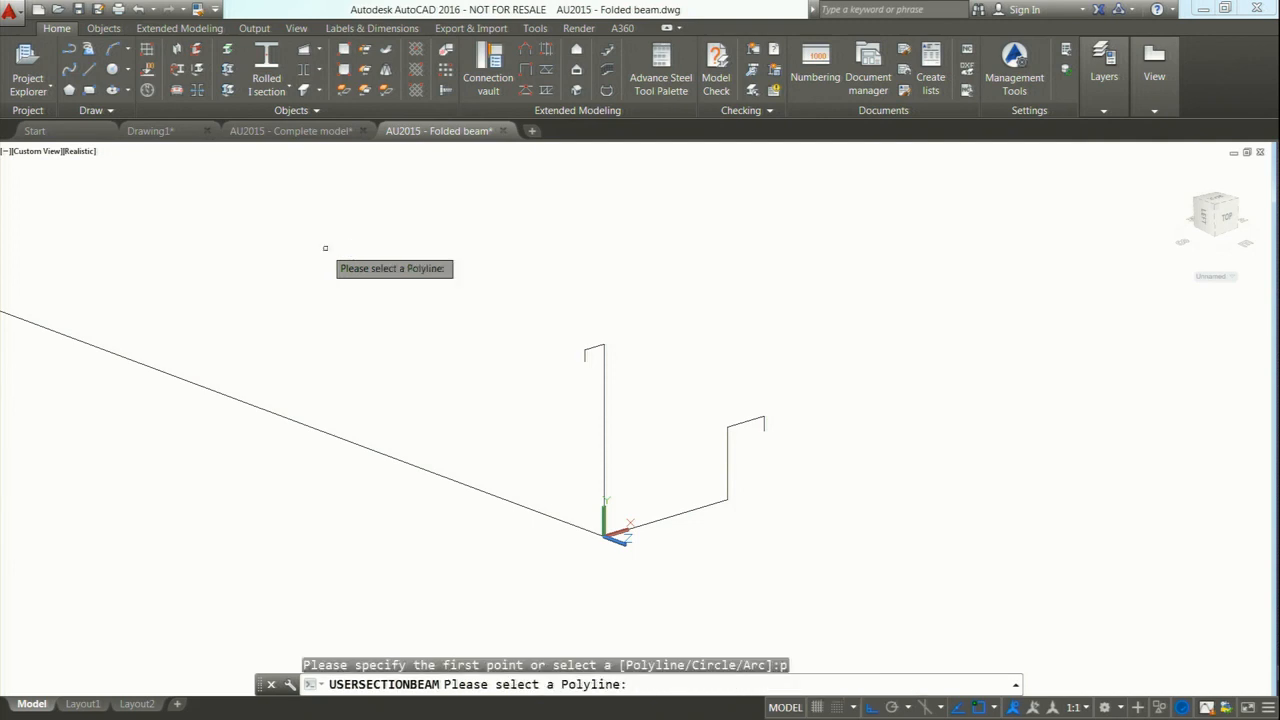
{"action": "left_click", "coordinate": [602, 375]}
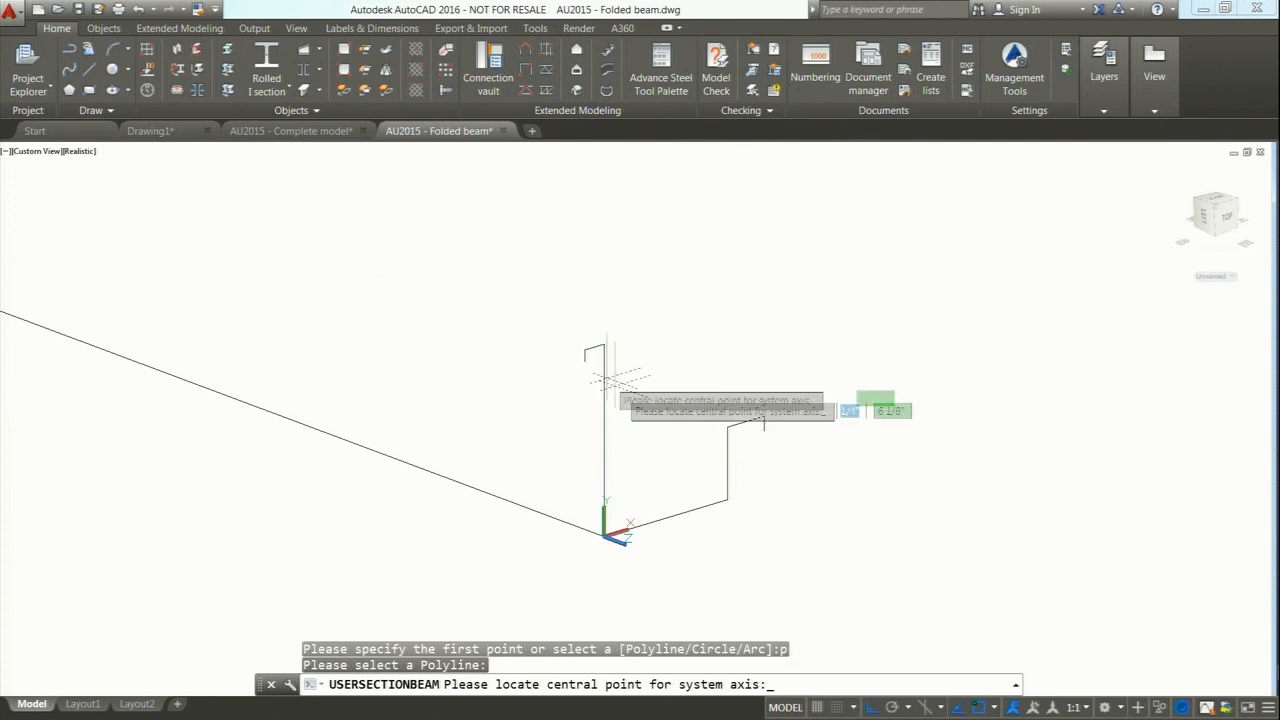
{"action": "right_click", "coordinate": [650, 414], "text": "shift"}
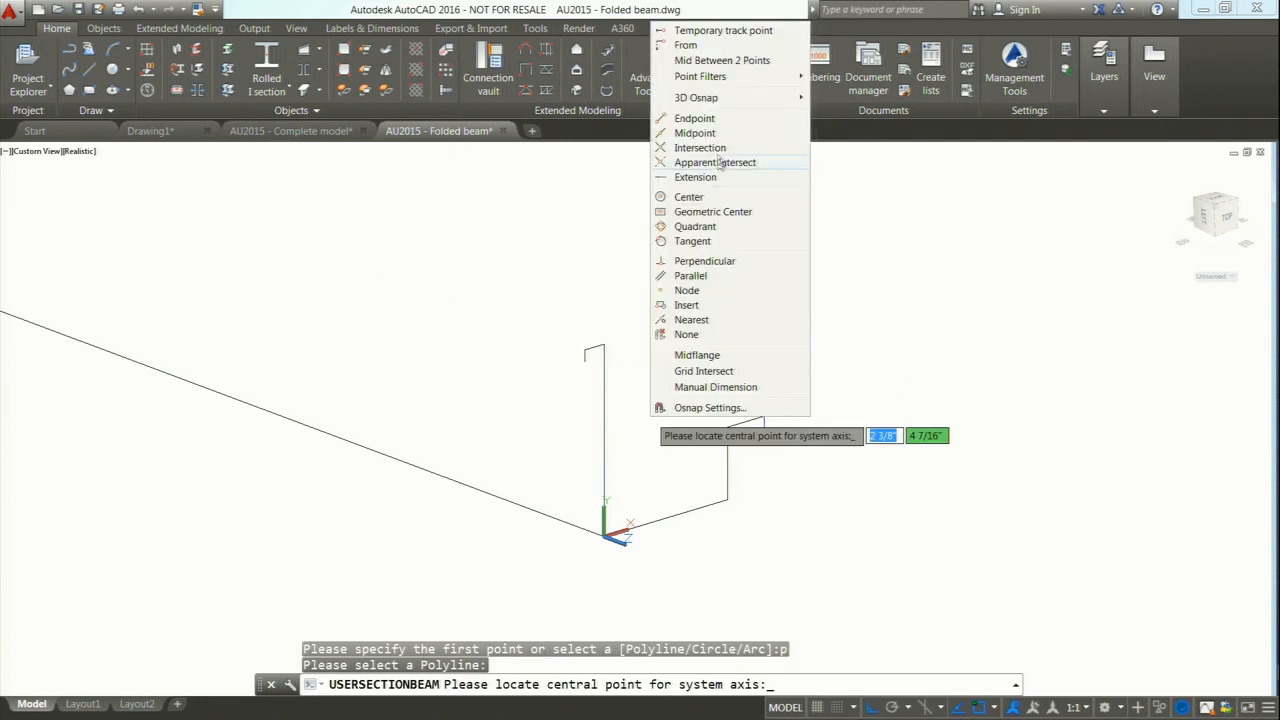
{"action": "left_click", "coordinate": [722, 125]}
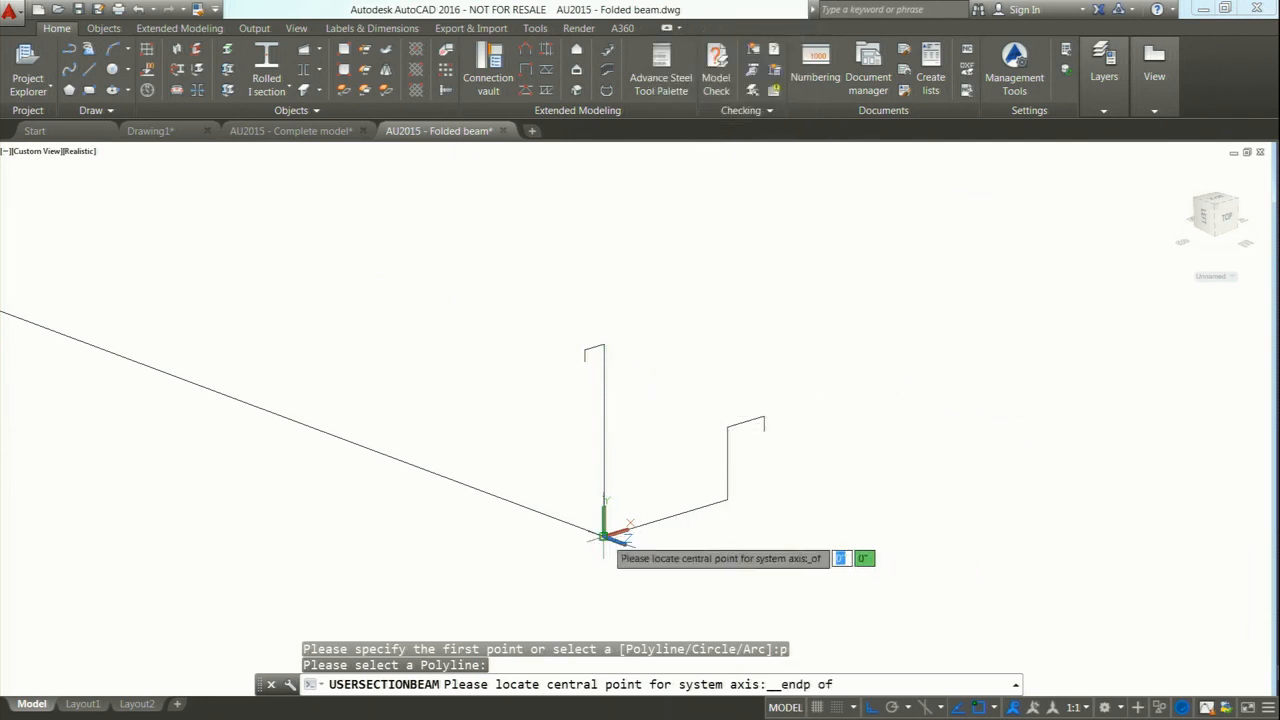
{"action": "left_click", "coordinate": [608, 532]}
Run the beam's system axis from that corner endpoint to the far endpoint of the long line.
{"action": "right_click", "coordinate": [663, 540], "text": "shift"}
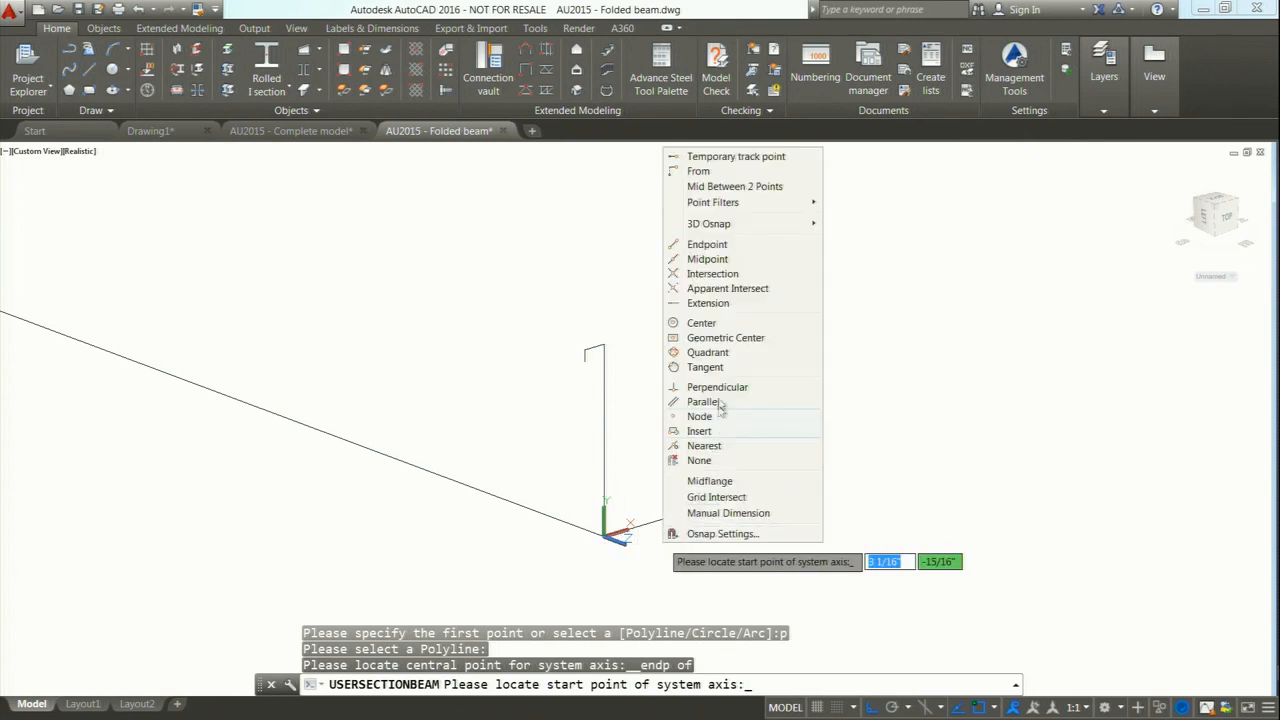
{"action": "left_click", "coordinate": [728, 245]}
{"action": "left_click", "coordinate": [606, 533]}
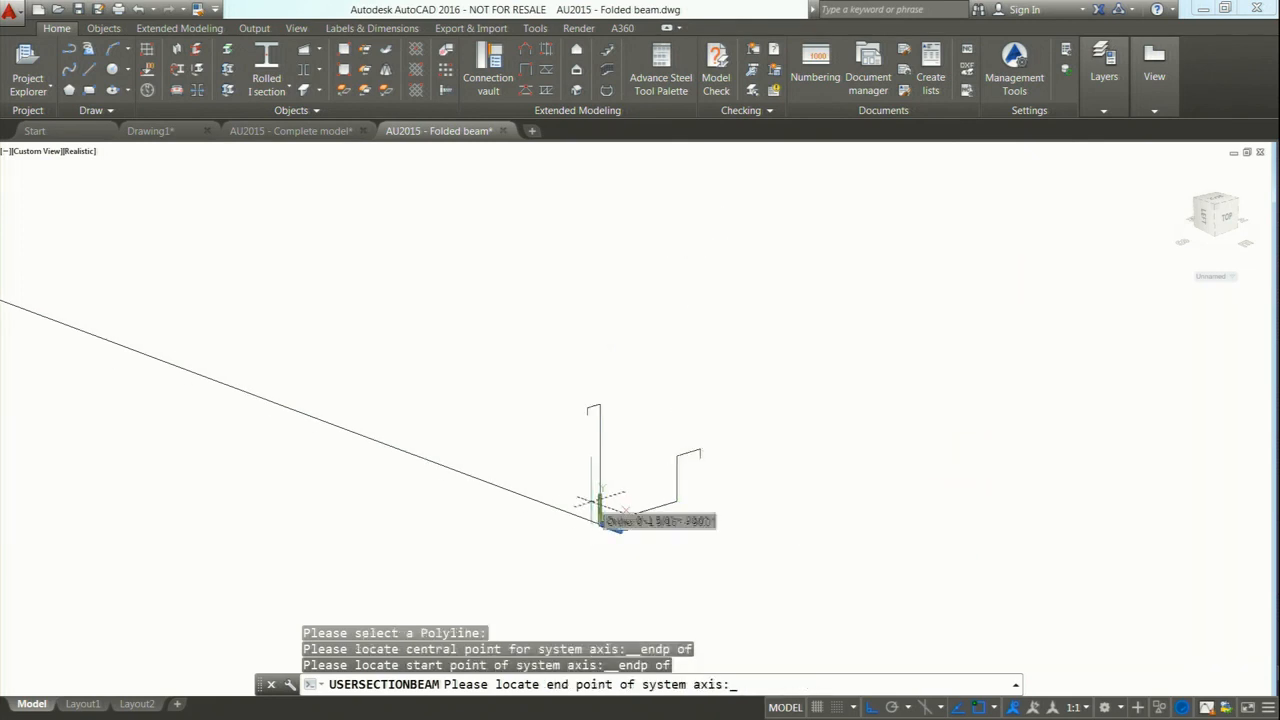
{"action": "middle_click_drag", "start_coordinate": [585, 471], "coordinate": [800, 528]}
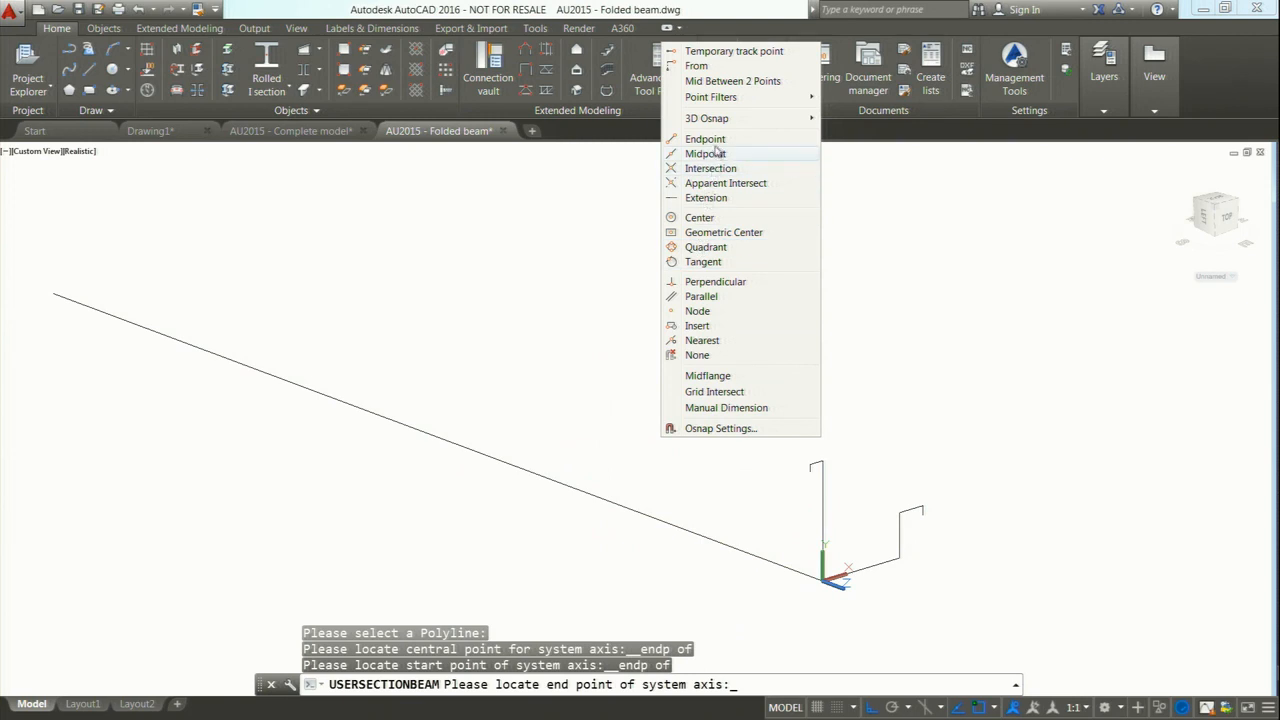
{"action": "left_click", "coordinate": [700, 130]}
{"action": "left_click", "coordinate": [52, 291]}
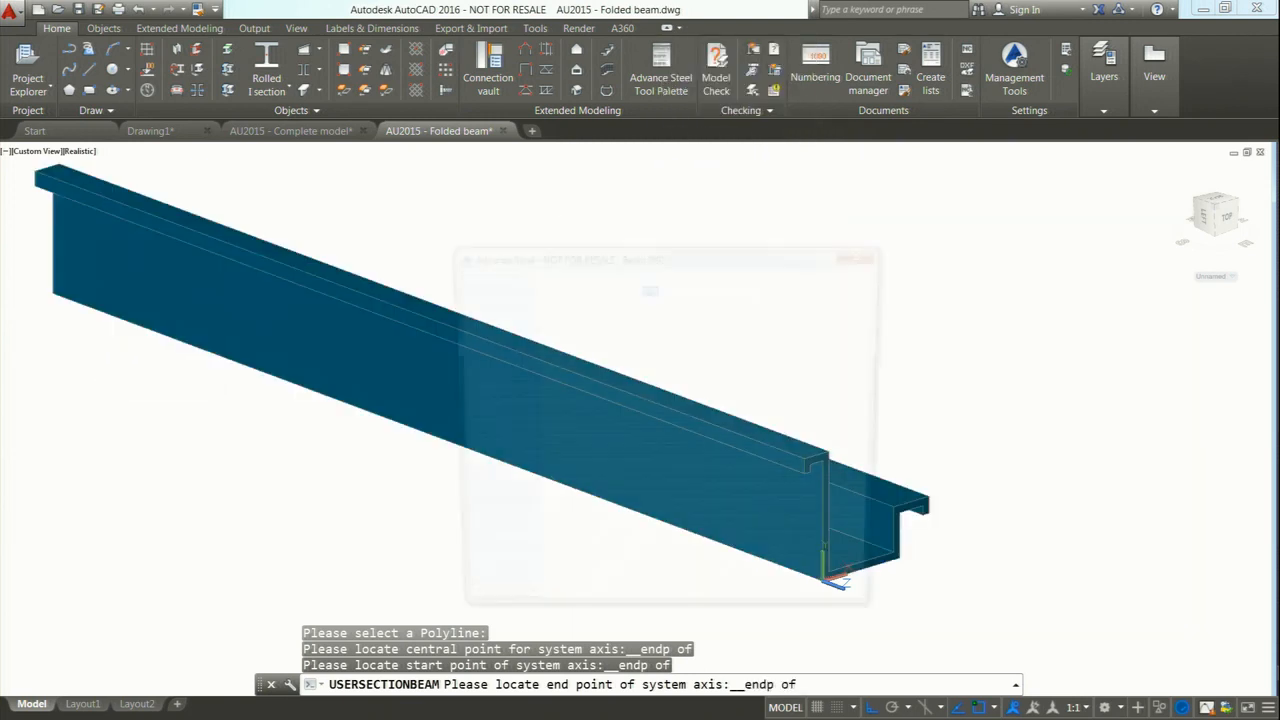
Set the folded beam's thickness to 1/4".
{"action": "left_click_drag", "start_coordinate": [521, 260], "coordinate": [137, 245]}
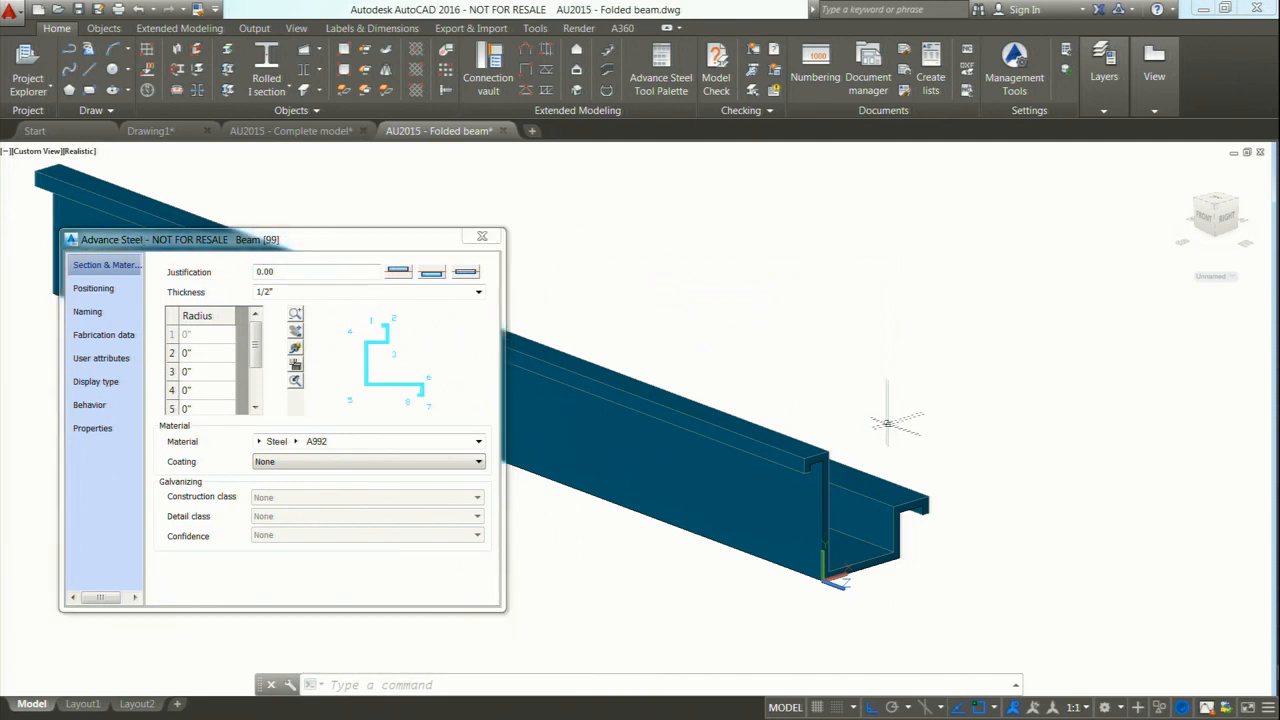
{"action": "middle_click_drag", "start_coordinate": [935, 470], "coordinate": [908, 393], "text": "shift"}
{"action": "scroll", "coordinate": [895, 434], "scroll_direction": "up", "scroll_amount": 3}
{"action": "middle_click_drag", "start_coordinate": [899, 452], "coordinate": [1008, 471]}
{"action": "left_click_drag", "start_coordinate": [344, 247], "coordinate": [359, 247]}
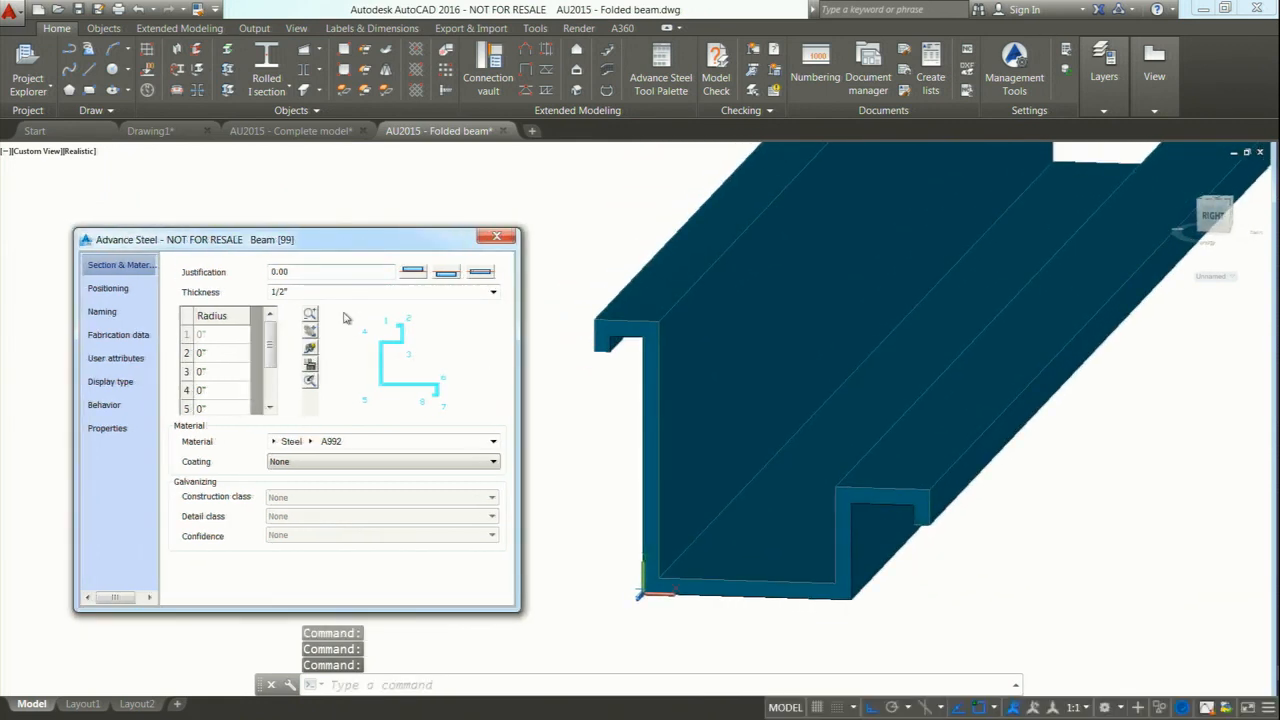
{"action": "left_click", "coordinate": [300, 291]}
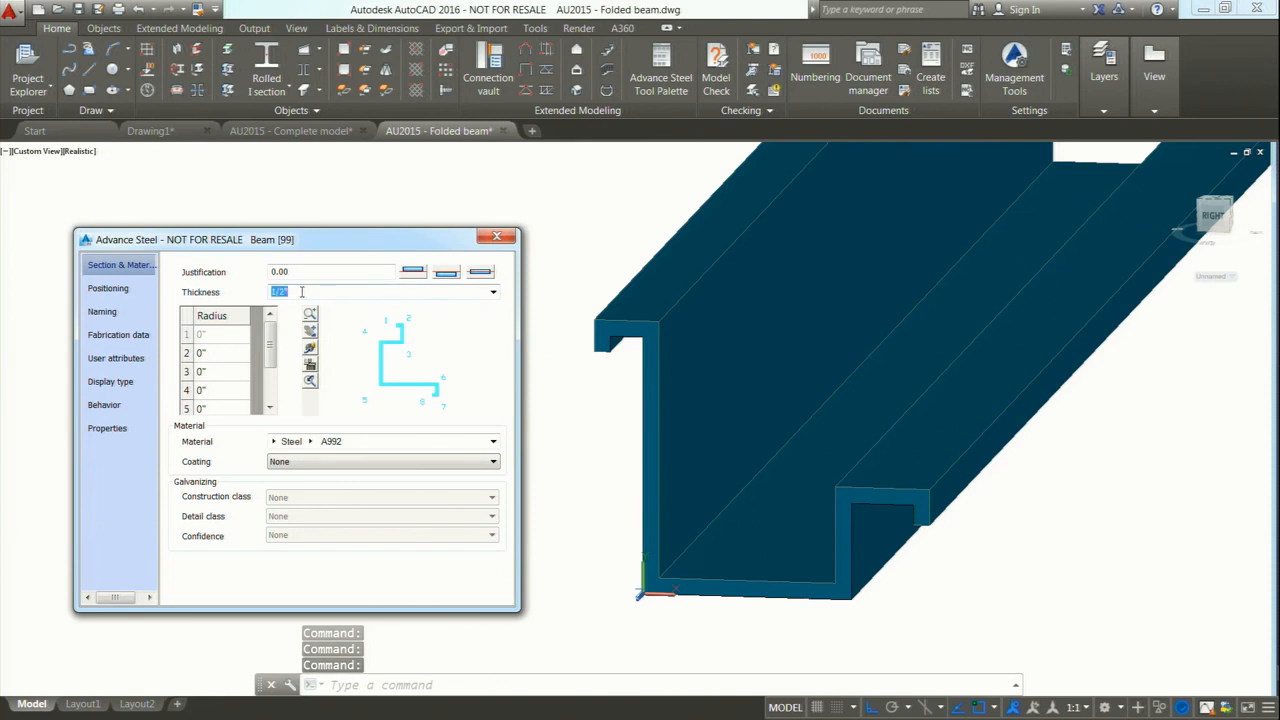
{"action": "left_click", "coordinate": [491, 292]}
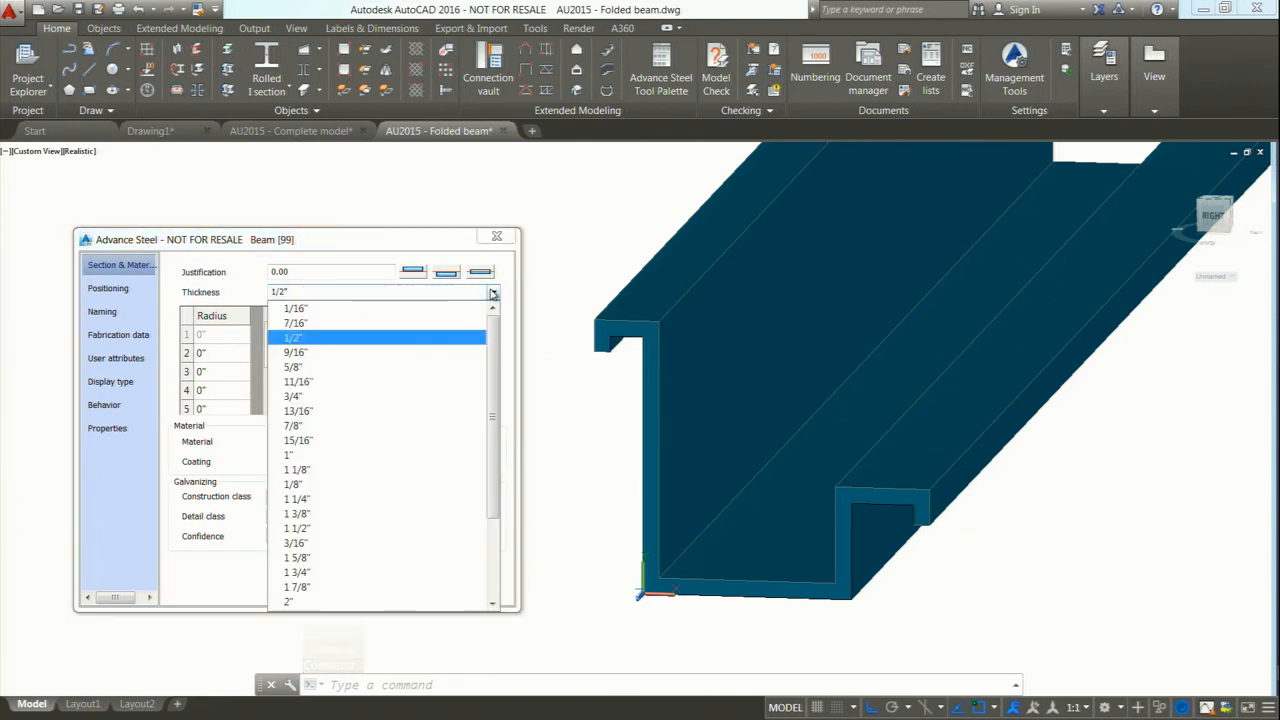
{"action": "left_click", "coordinate": [286, 291]}
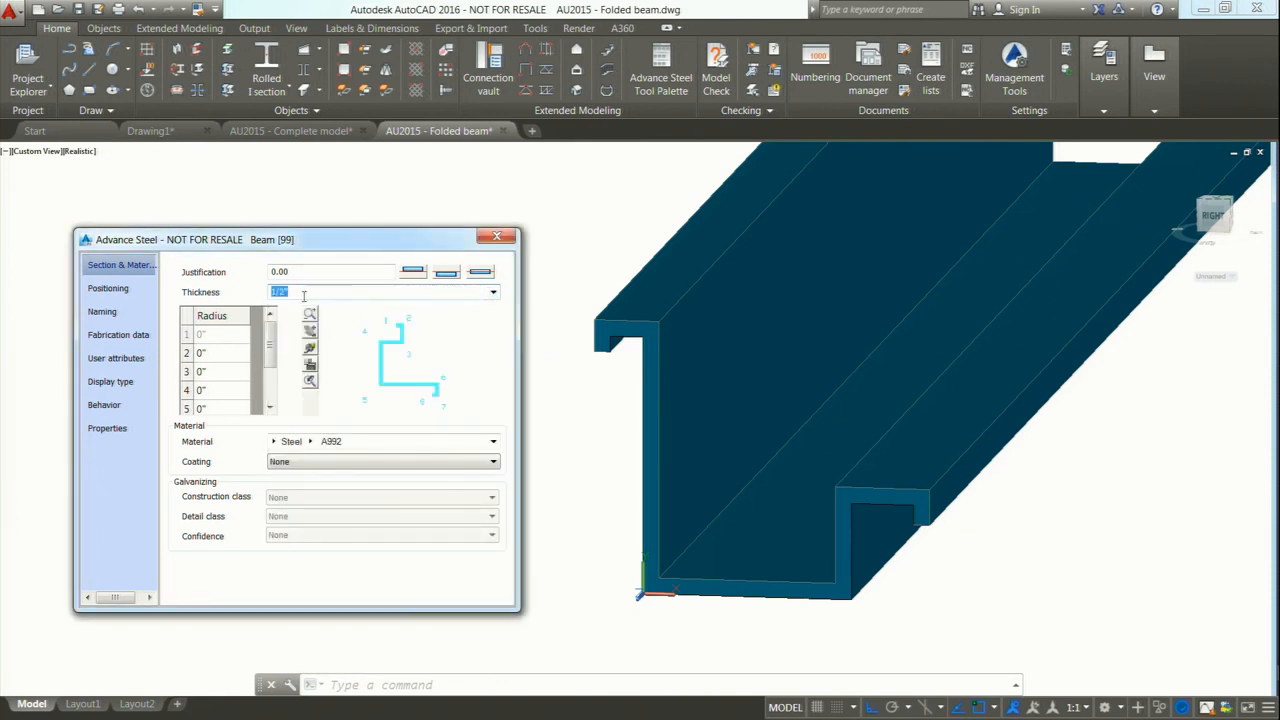
{"action": "type", "text": ".25"}
{"action": "key", "text": "Return"}
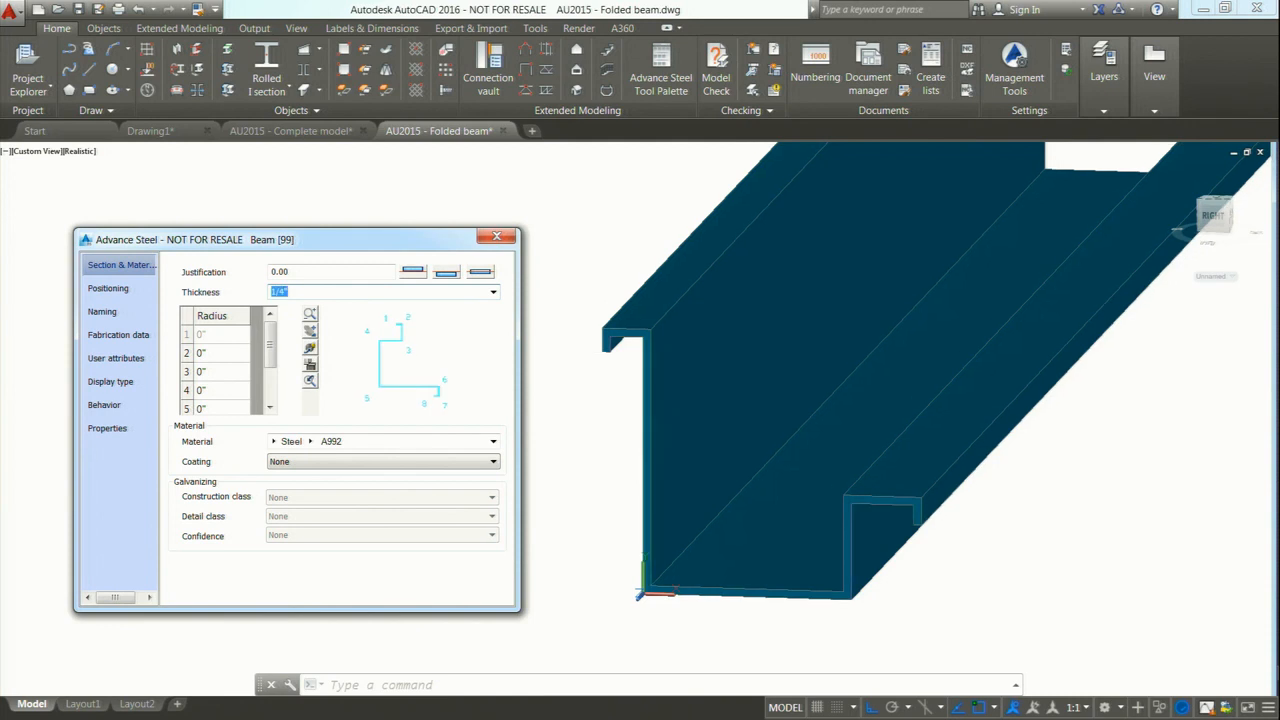
Try the folded beam's section at justification 1.00 and return it to 0.00.
{"action": "left_click", "coordinate": [446, 274]}
{"action": "left_click", "coordinate": [413, 273]}
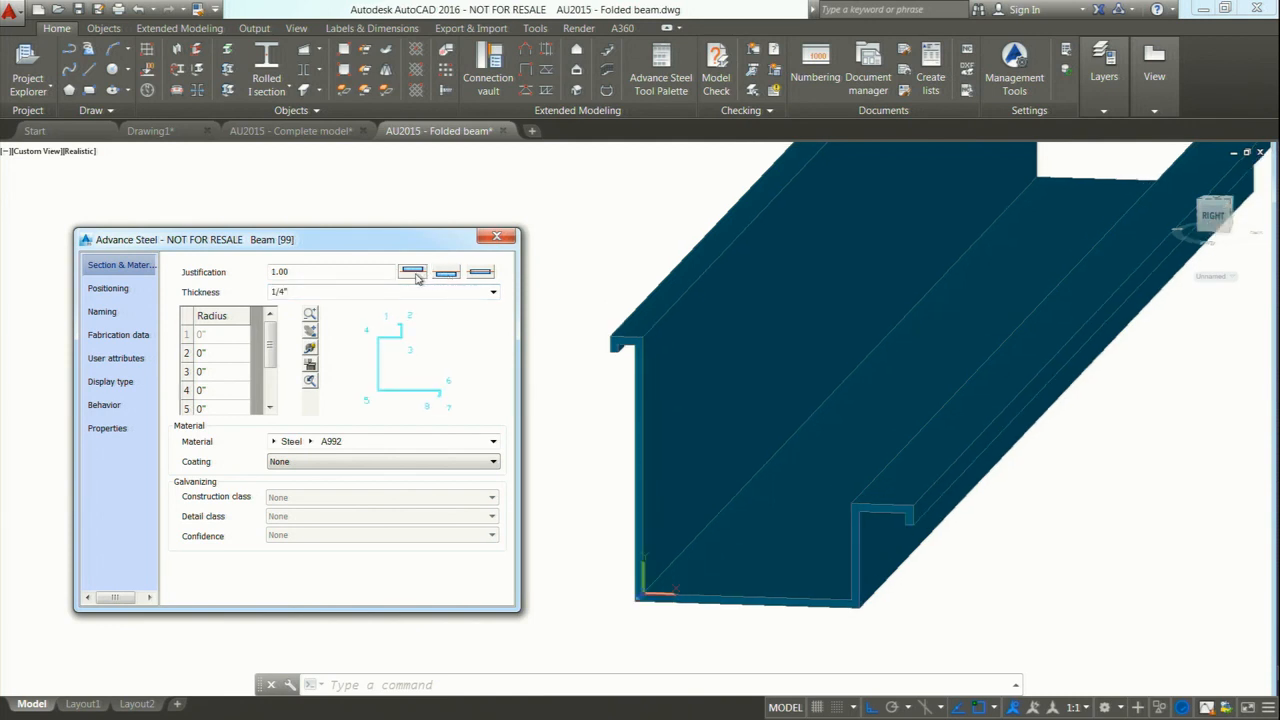
{"action": "left_click", "coordinate": [446, 274]}
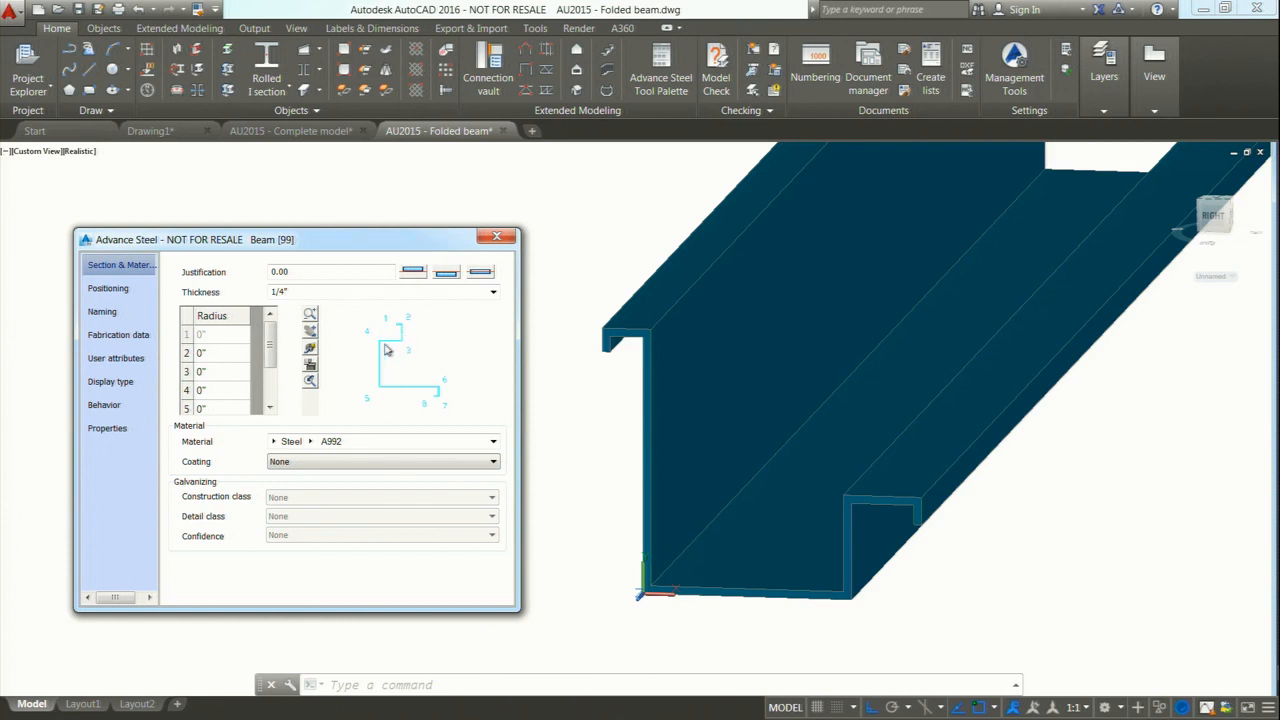
Set the bend radius of section corners 4 and 5 to 1/2".
{"action": "left_click", "coordinate": [224, 390]}
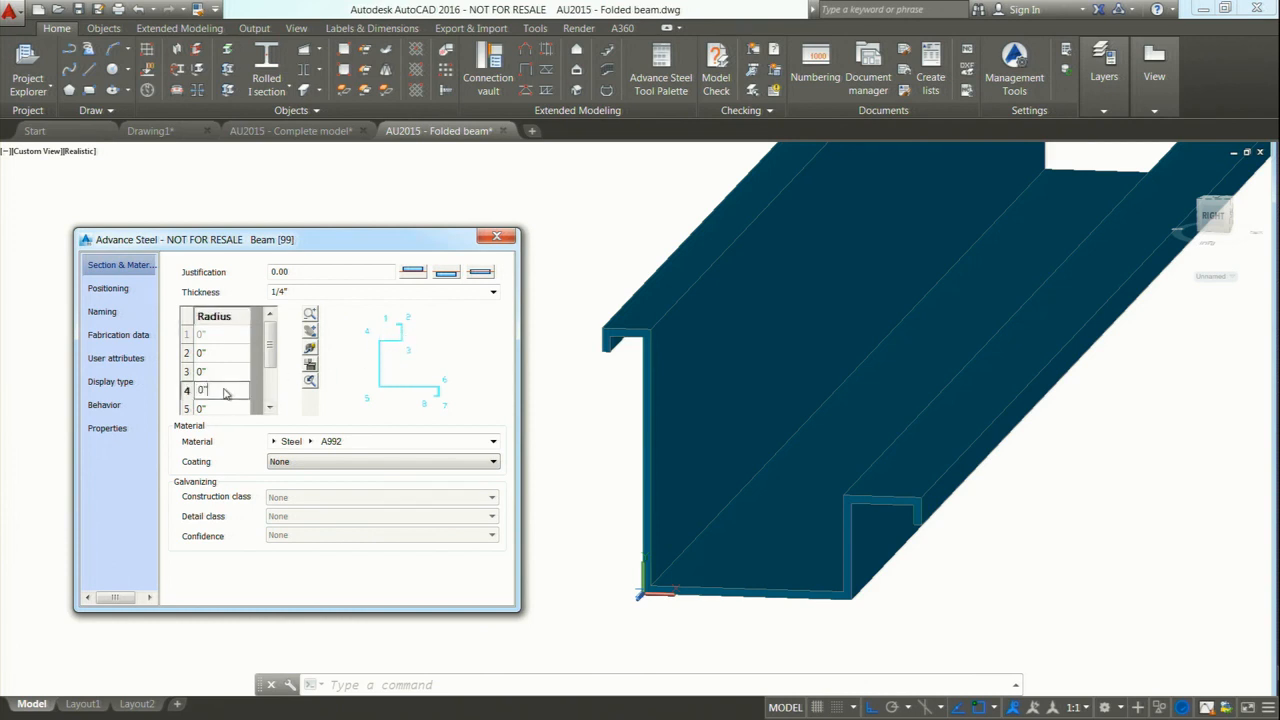
{"action": "type", "text": "1/2"}
{"action": "key", "text": "Return"}
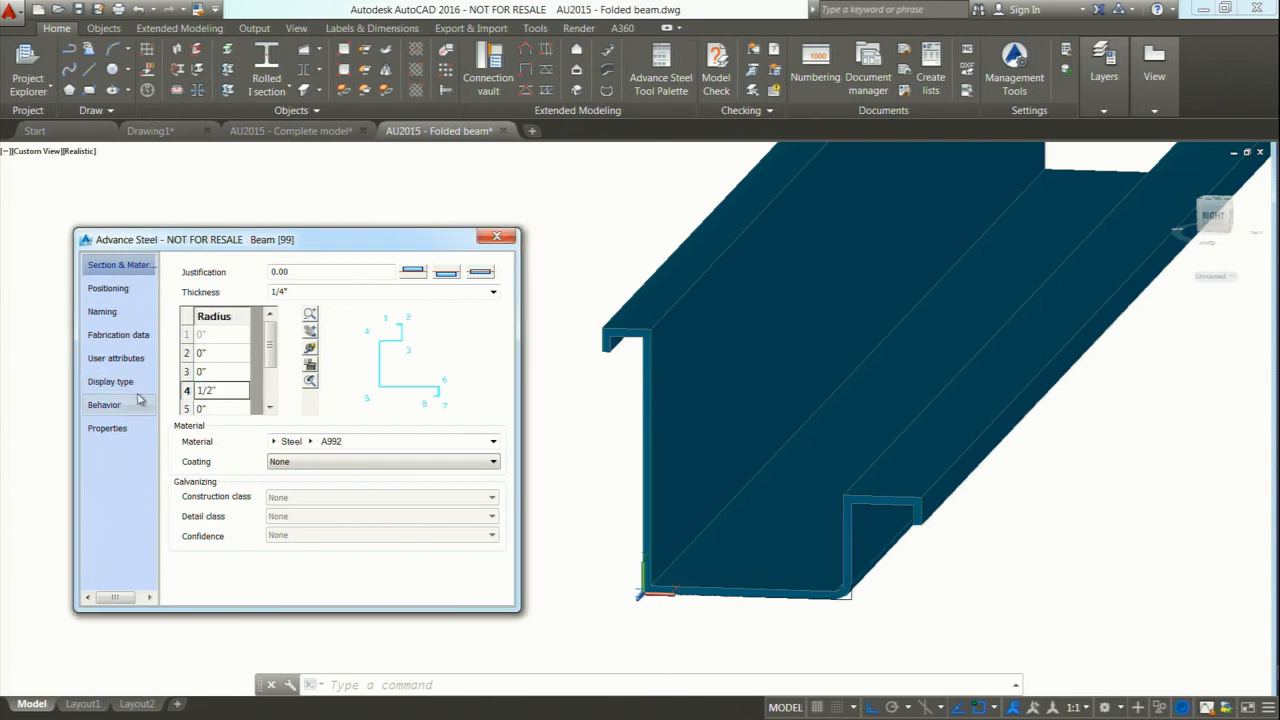
{"action": "left_click_drag", "start_coordinate": [271, 358], "coordinate": [136, 366]}
{"action": "left_click", "coordinate": [234, 375]}
{"action": "type", "text": "1/2"}
{"action": "key", "text": "Return"}
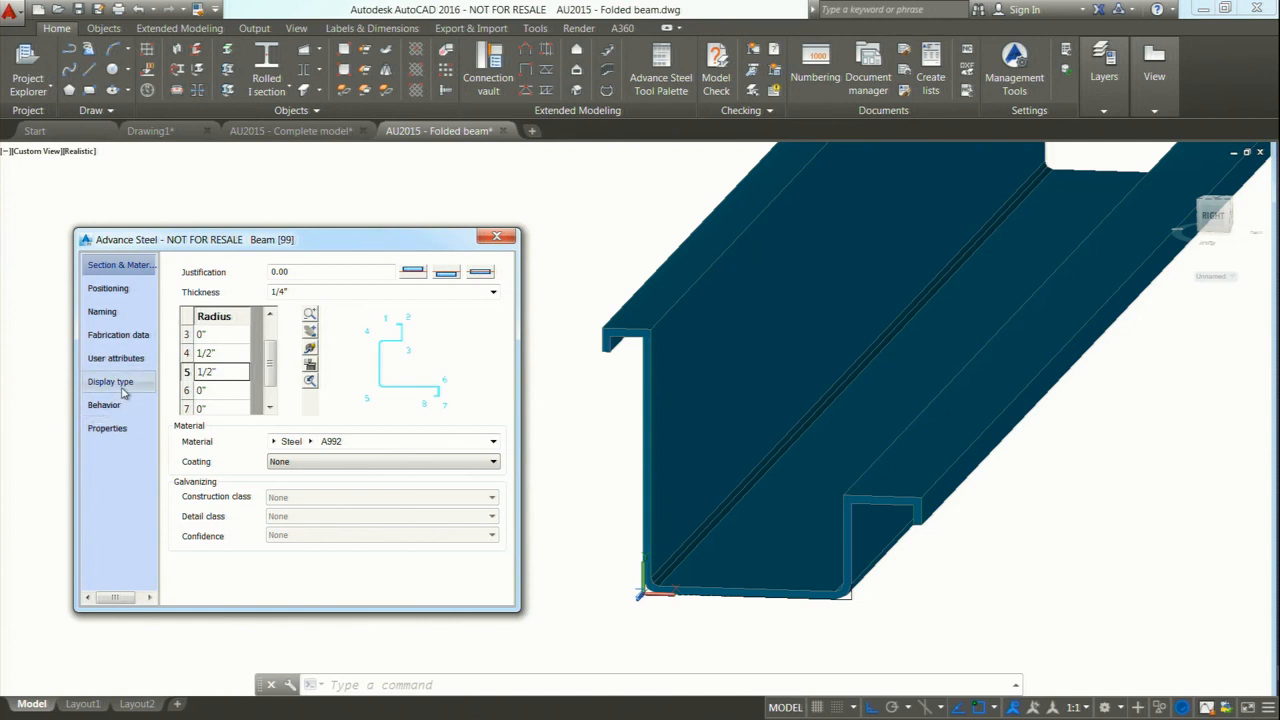
Switch the beam's display type to Exact (possible to modify the section) and close its properties.
{"action": "left_click", "coordinate": [118, 383]}
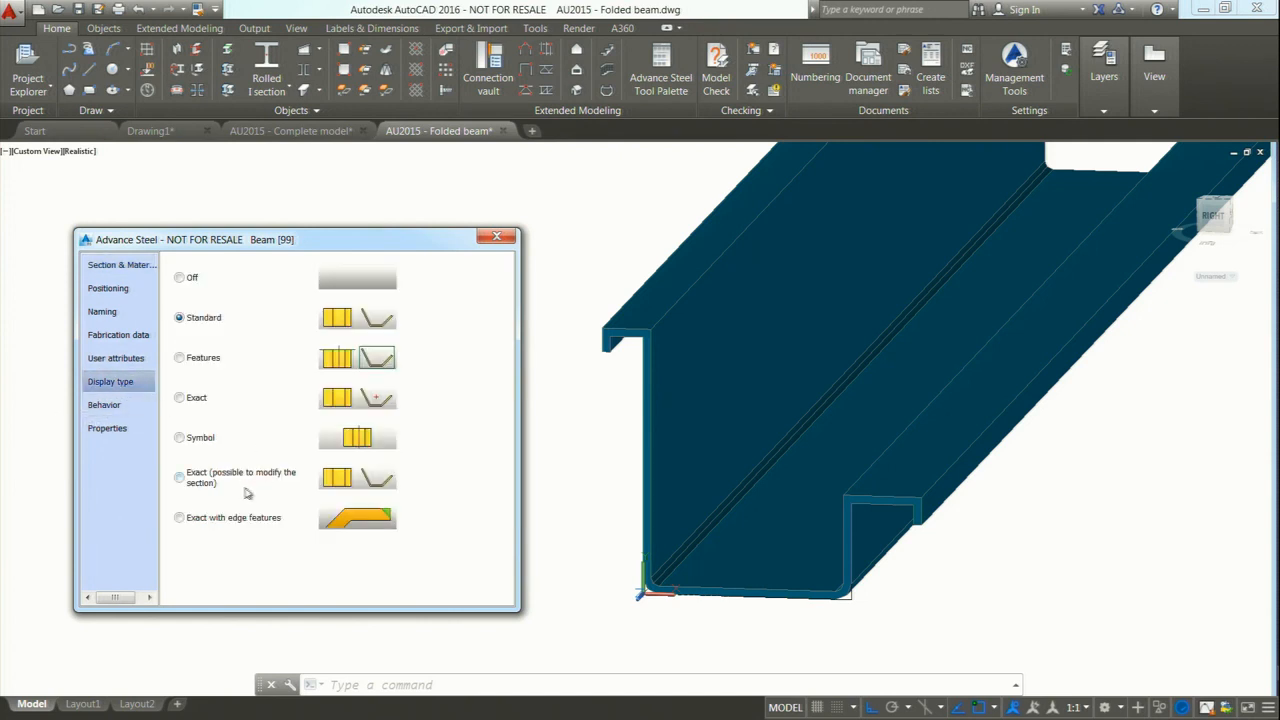
{"action": "left_click", "coordinate": [190, 486]}
{"action": "left_click", "coordinate": [495, 238]}
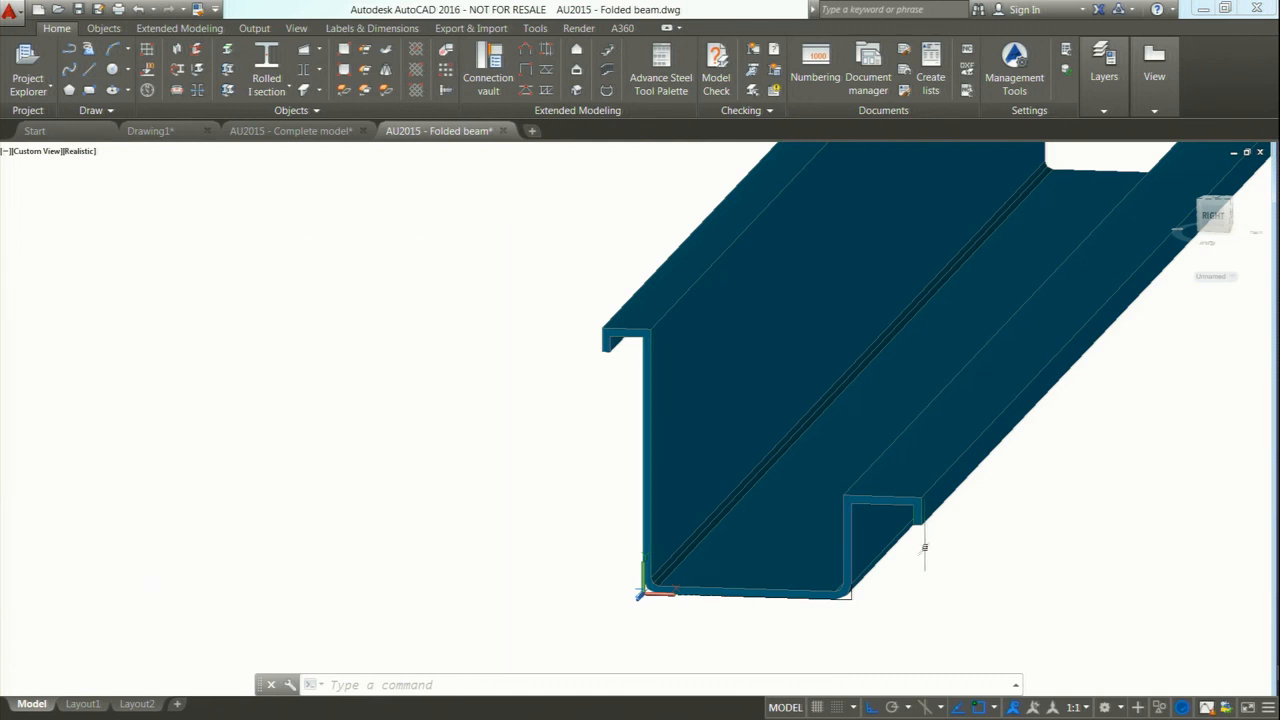
Lengthen the downturned lip on the beam's shorter side by stretching its end point straight down.
{"action": "scroll", "coordinate": [926, 560], "scroll_direction": "up", "scroll_amount": 3}
{"action": "left_click", "coordinate": [884, 482]}
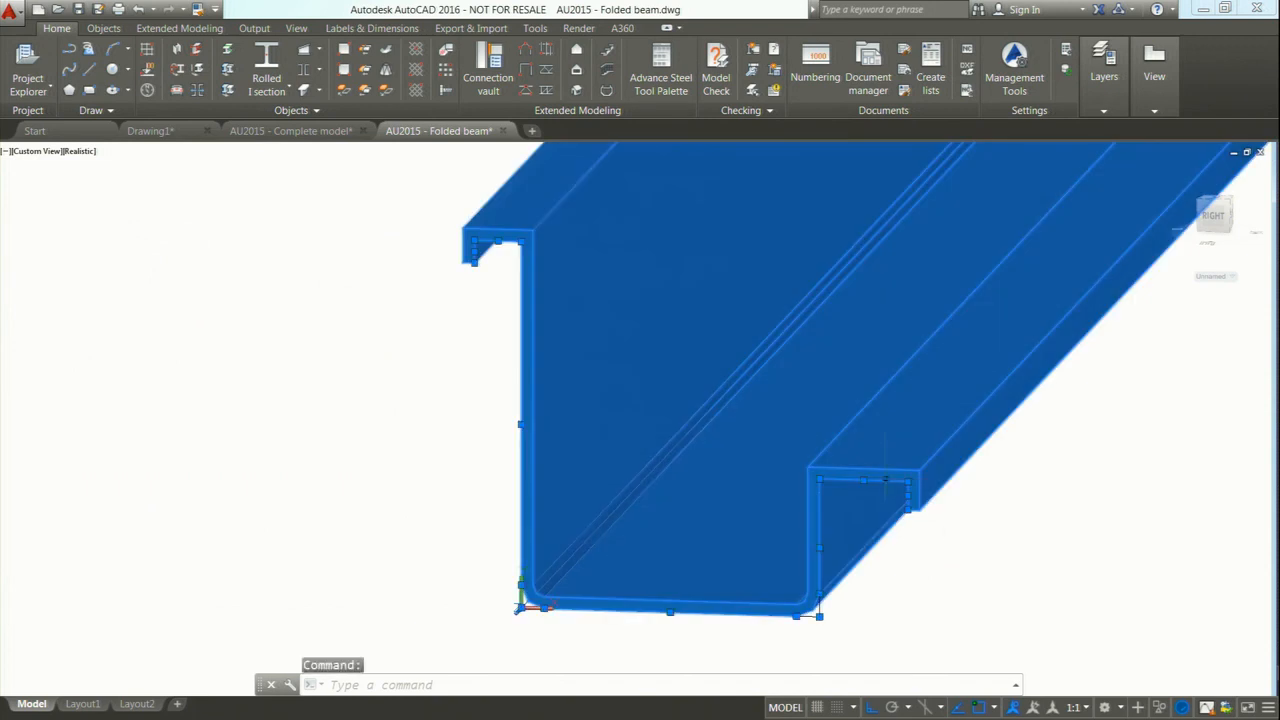
{"action": "left_click", "coordinate": [907, 511]}
{"action": "left_click", "coordinate": [900, 577]}
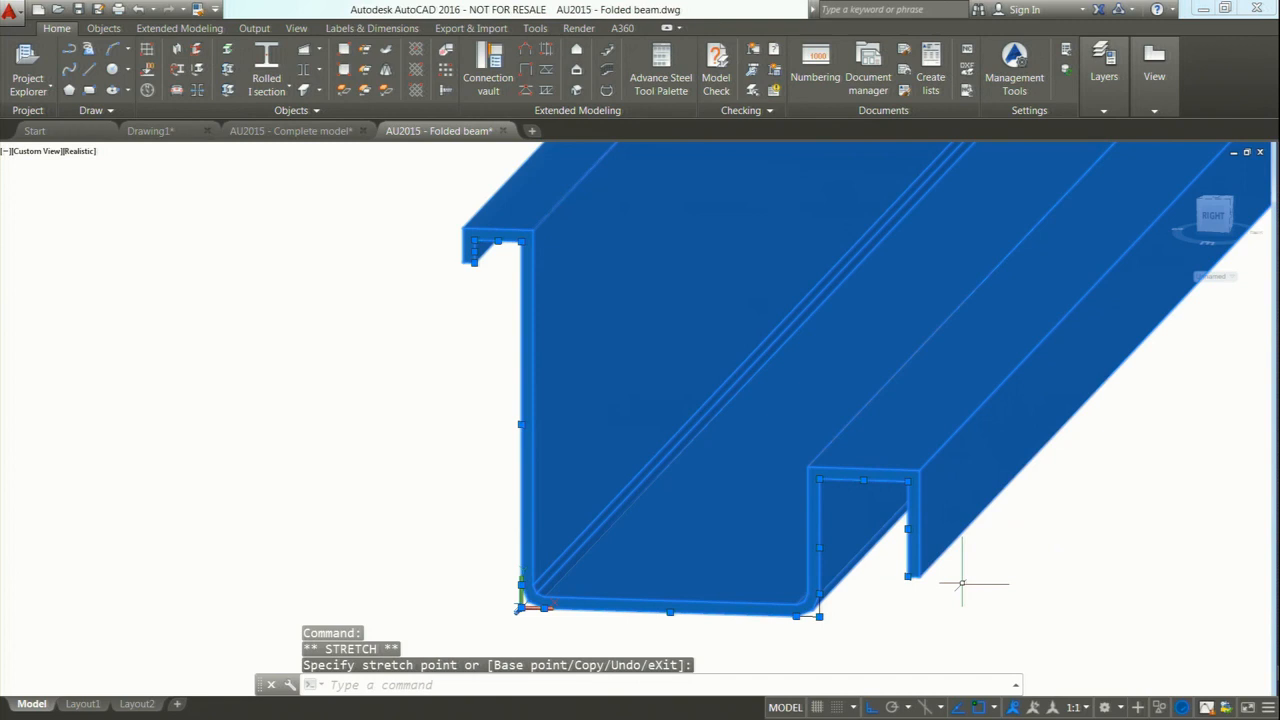
{"action": "key", "text": "Escape"}
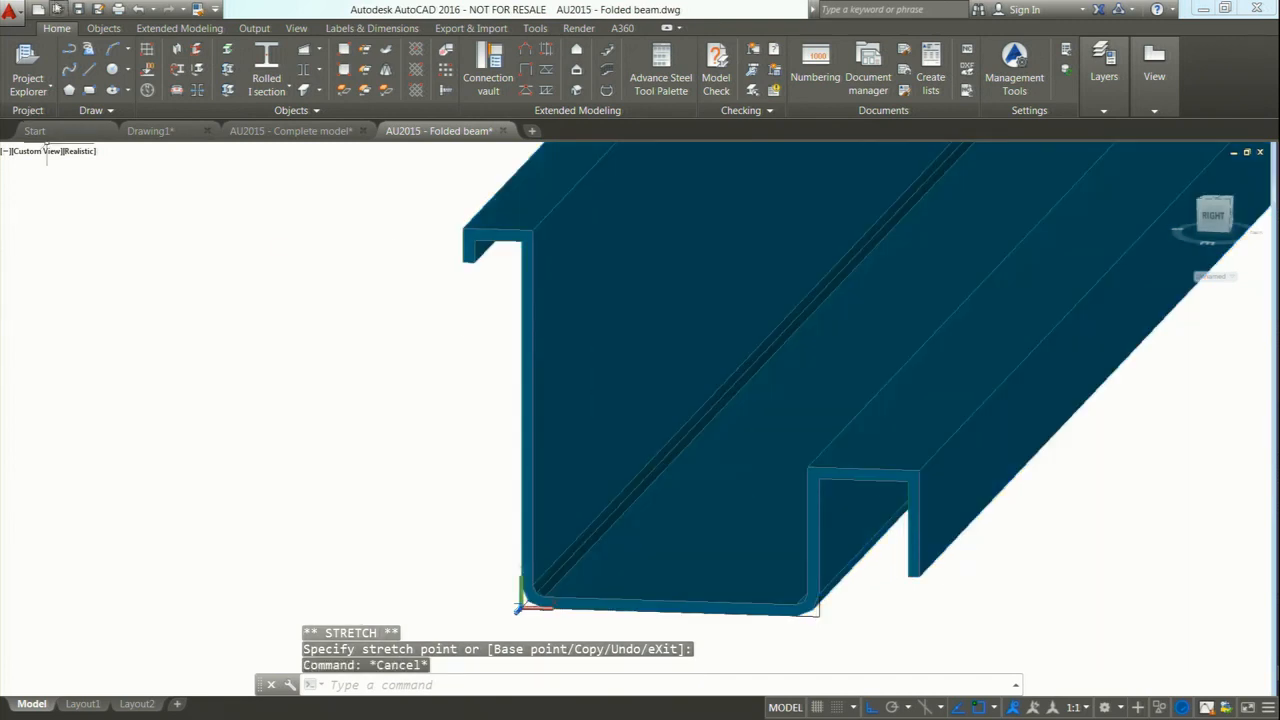
Open the drawing AU2015 - Grating from a polyline.dwg, ignoring its unresolved references.
{"action": "left_click", "coordinate": [58, 10]}
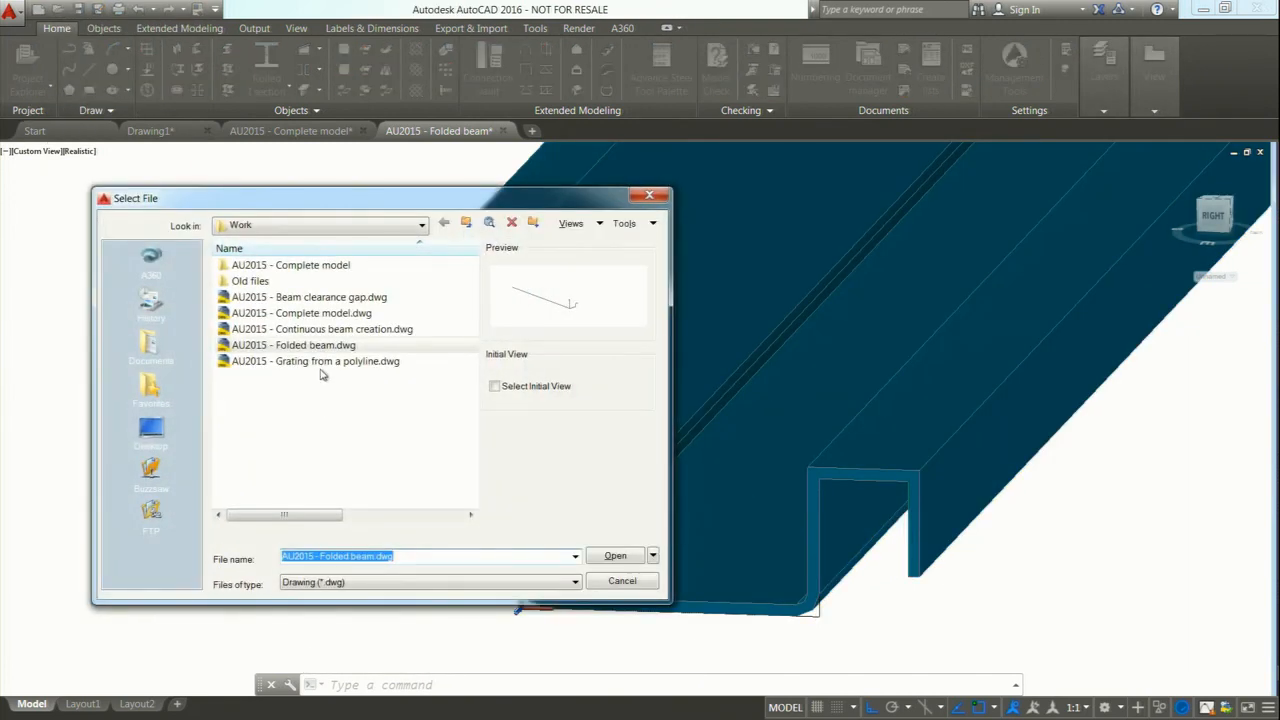
{"action": "left_click", "coordinate": [320, 362]}
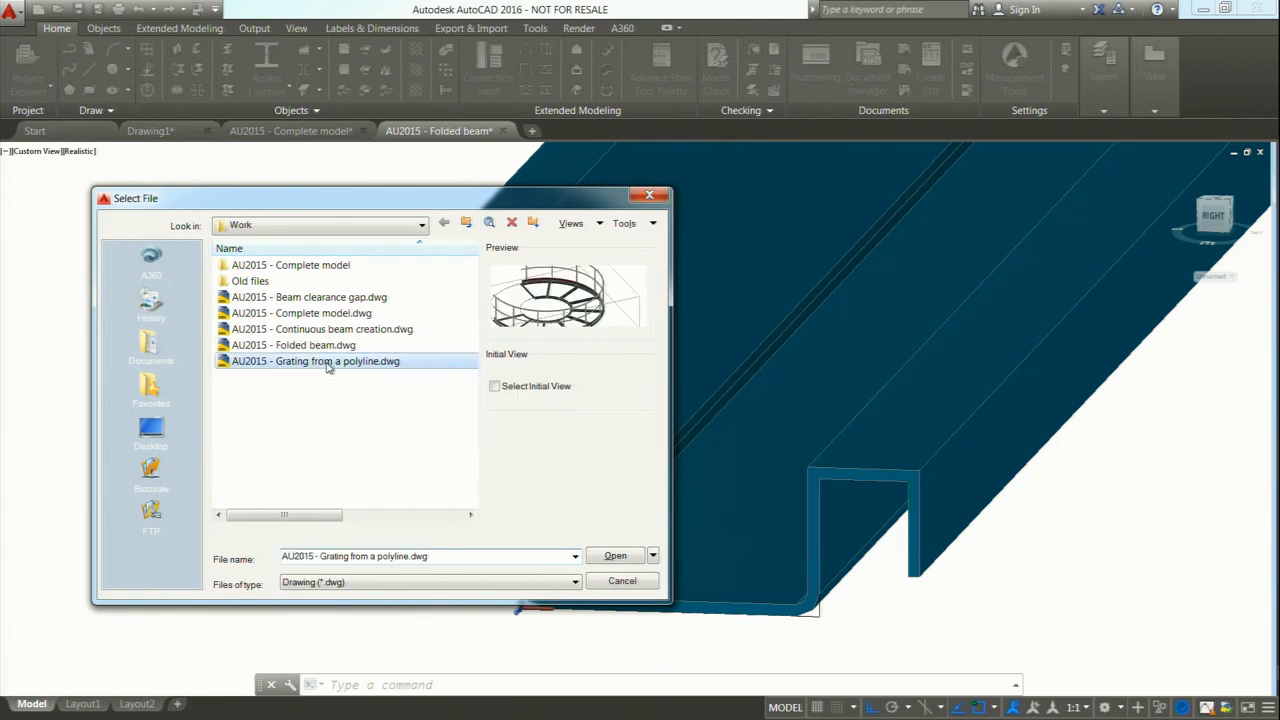
{"action": "left_click", "coordinate": [616, 557]}
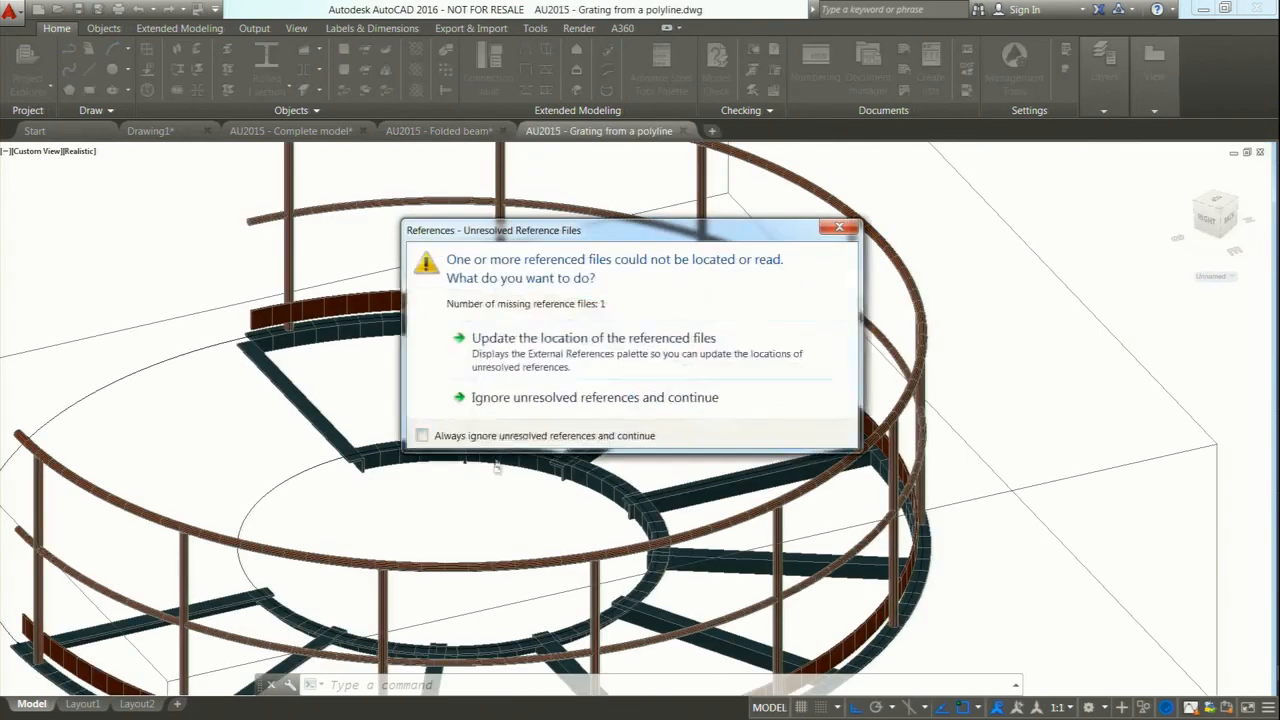
{"action": "left_click", "coordinate": [540, 400]}
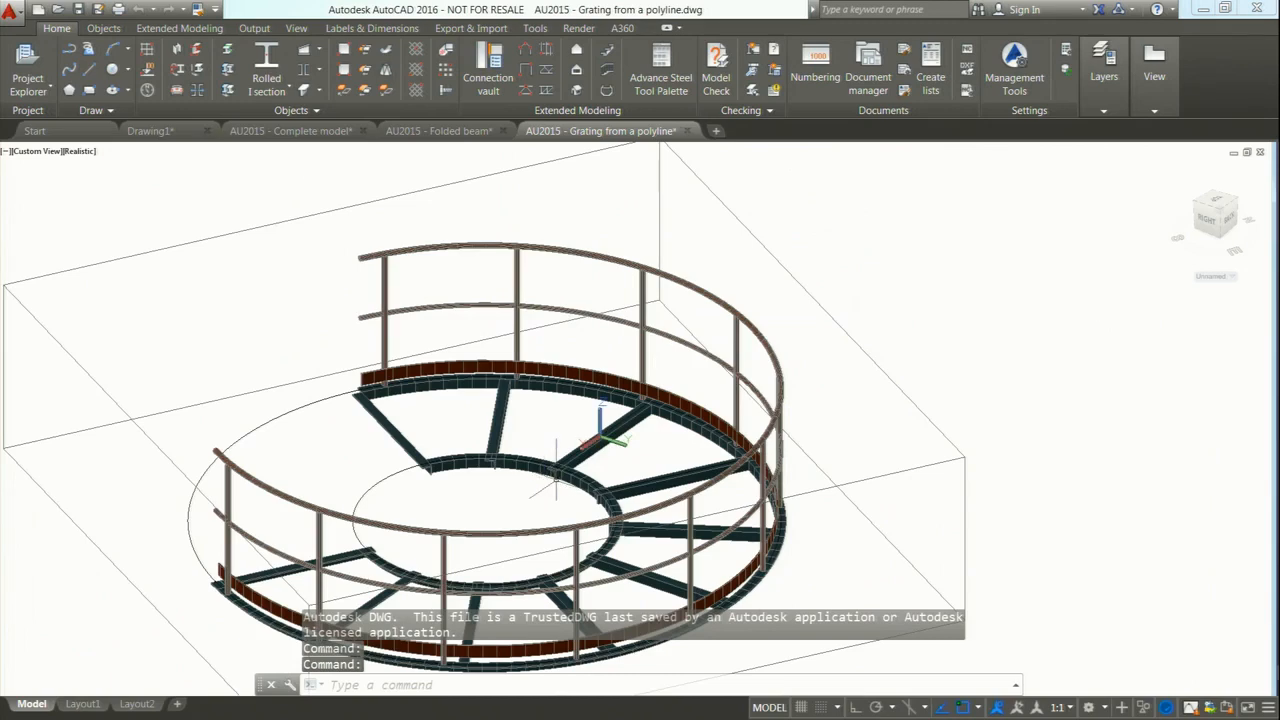
Create a grating with Grating at Polyline from the closed polyline between two radial beams of the circular platform.
{"action": "middle_click_drag", "start_coordinate": [556, 472], "coordinate": [586, 447], "text": "shift"}
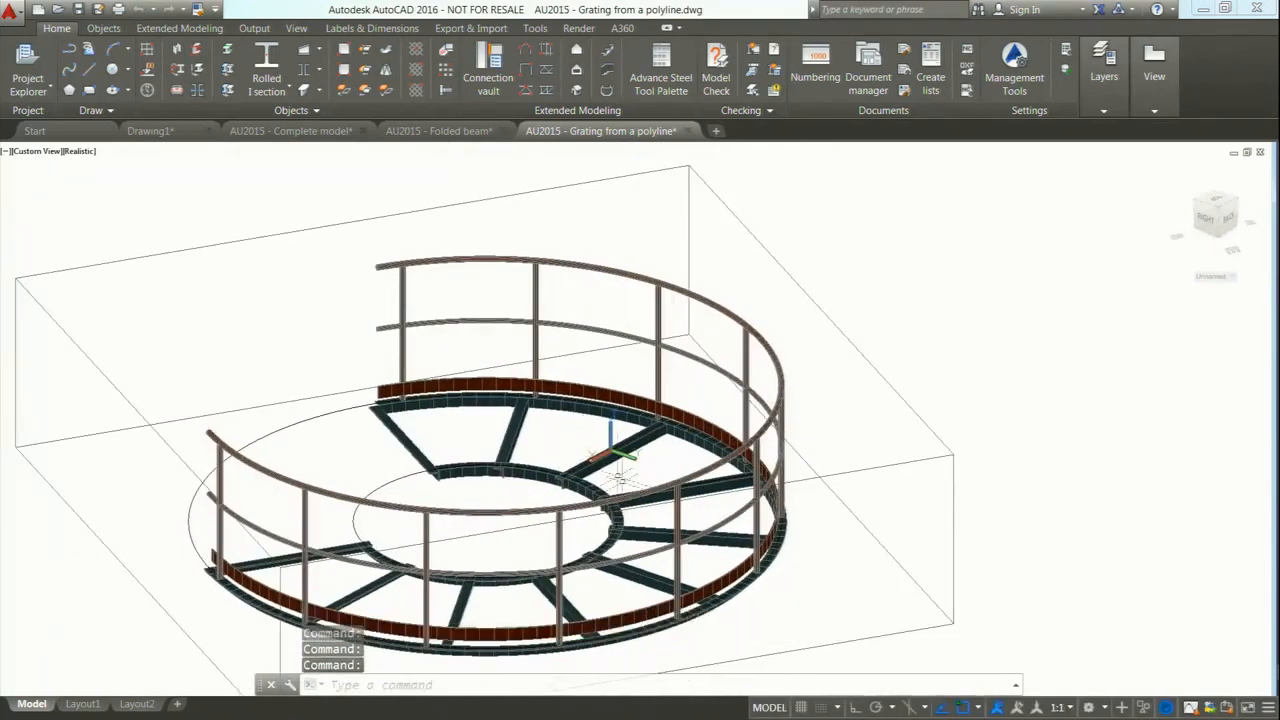
{"action": "scroll", "coordinate": [642, 470], "scroll_direction": "up", "scroll_amount": 4}
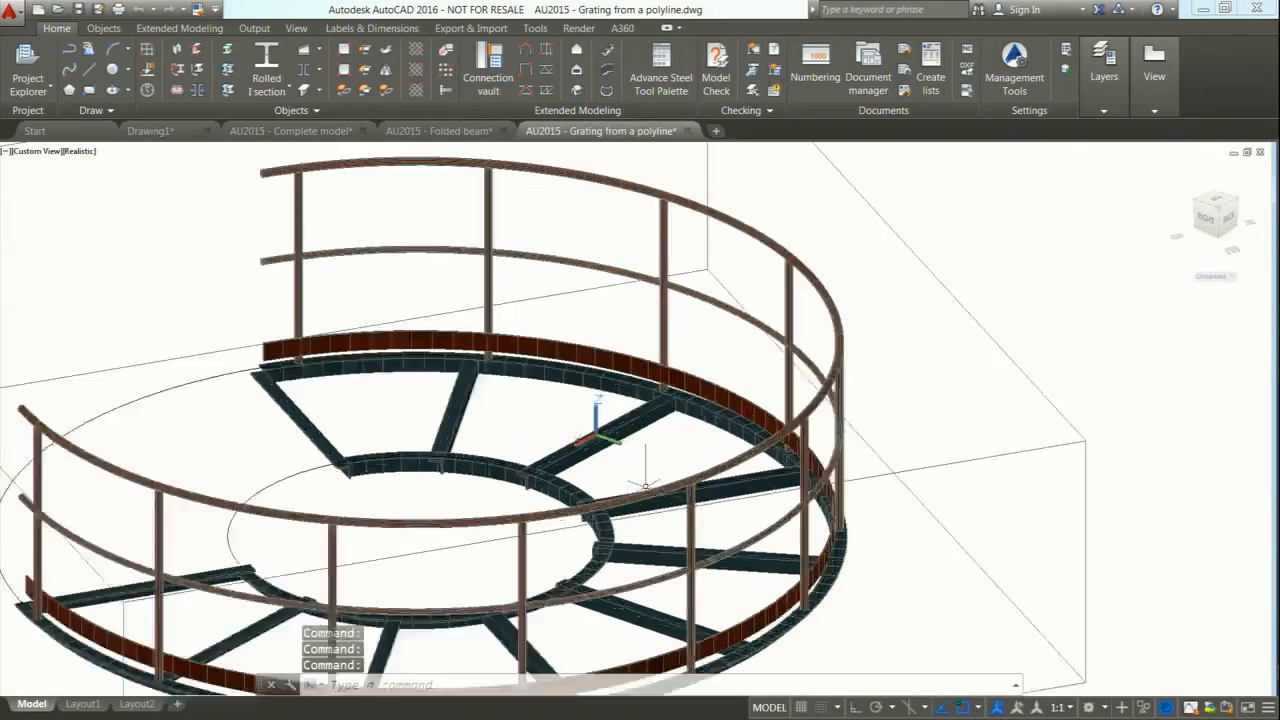
{"action": "middle_click_drag", "start_coordinate": [606, 456], "coordinate": [701, 389]}
{"action": "scroll", "coordinate": [641, 378], "scroll_direction": "up", "scroll_amount": 4}
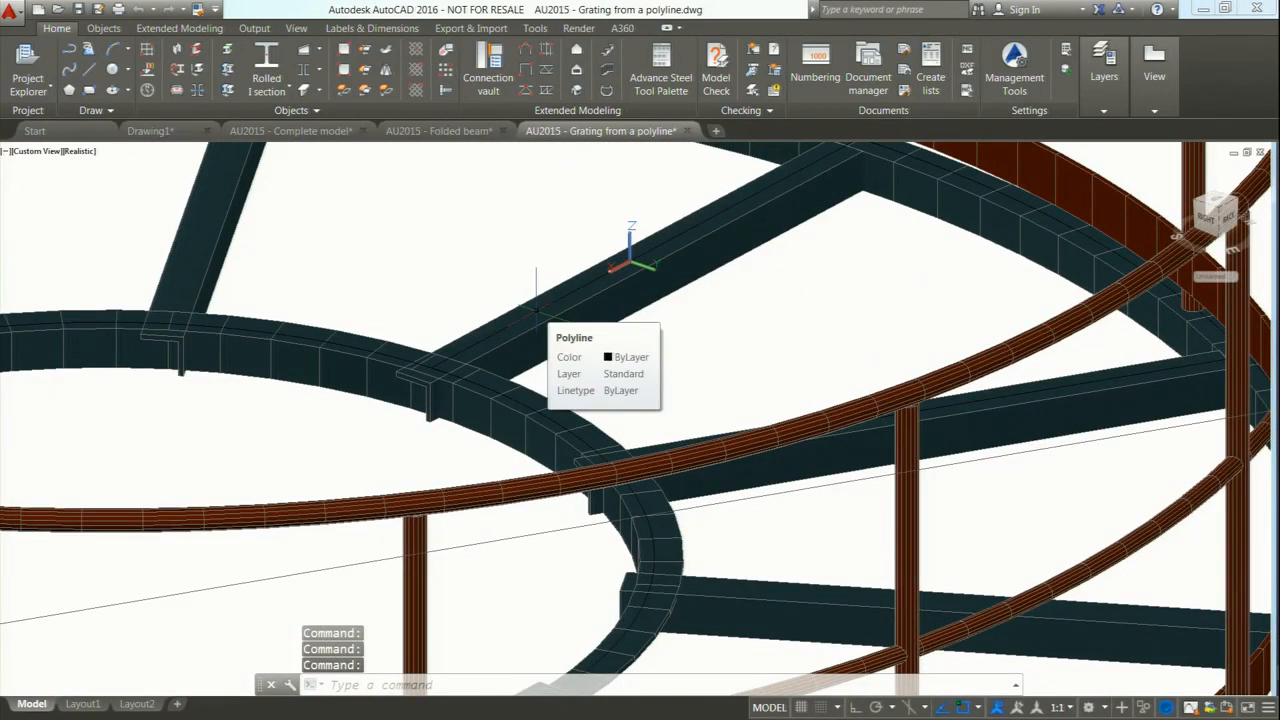
{"action": "left_click", "coordinate": [536, 310]}
{"action": "middle_click_drag", "start_coordinate": [700, 388], "coordinate": [609, 464]}
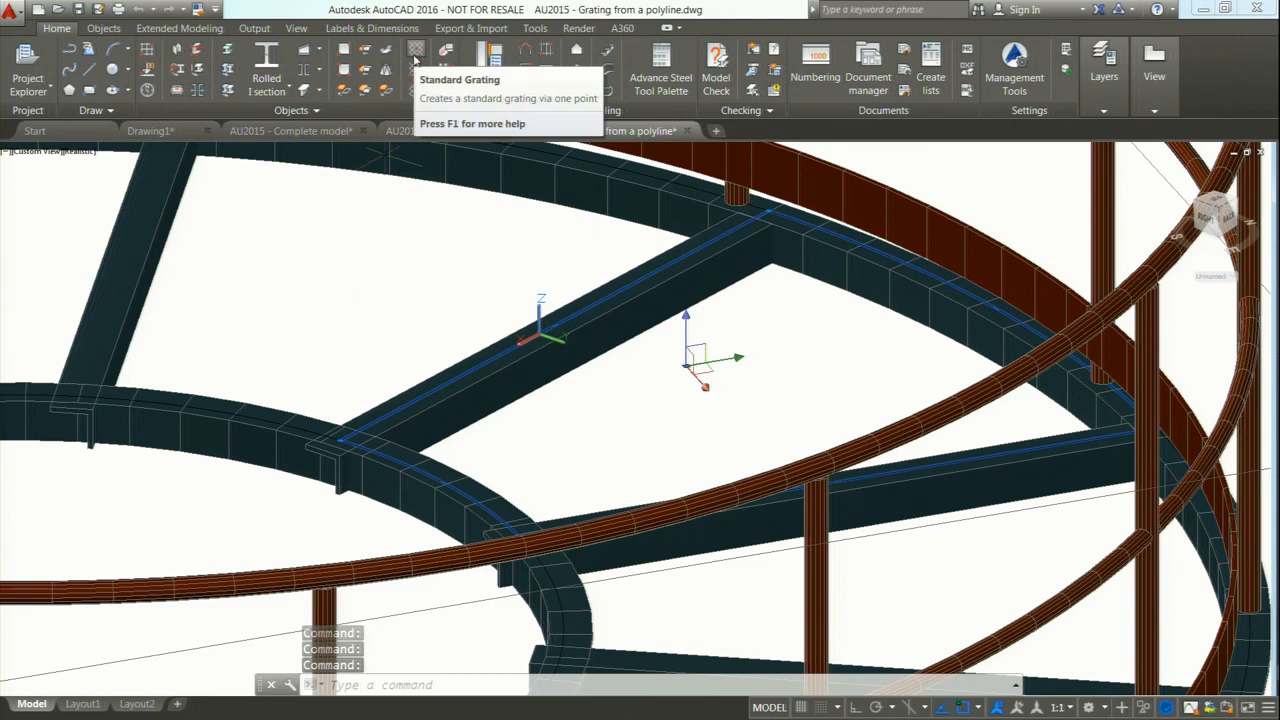
{"action": "left_click", "coordinate": [103, 28]}
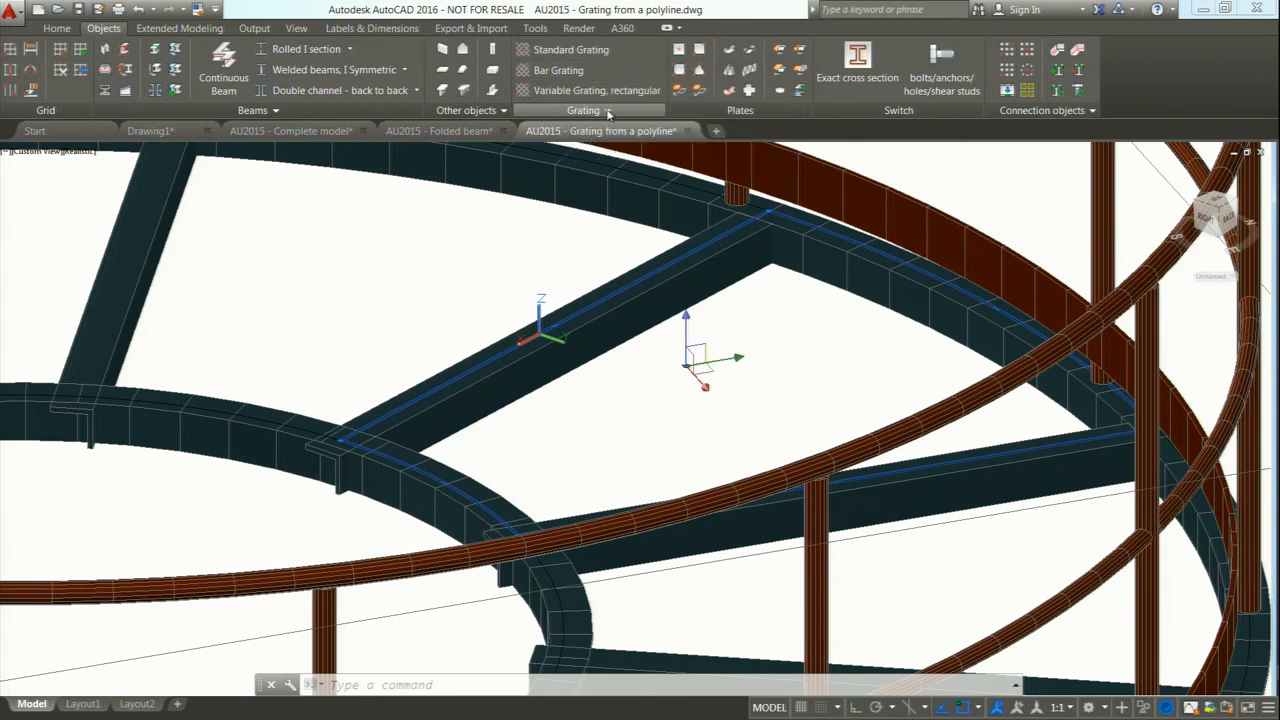
{"action": "left_click", "coordinate": [606, 110]}
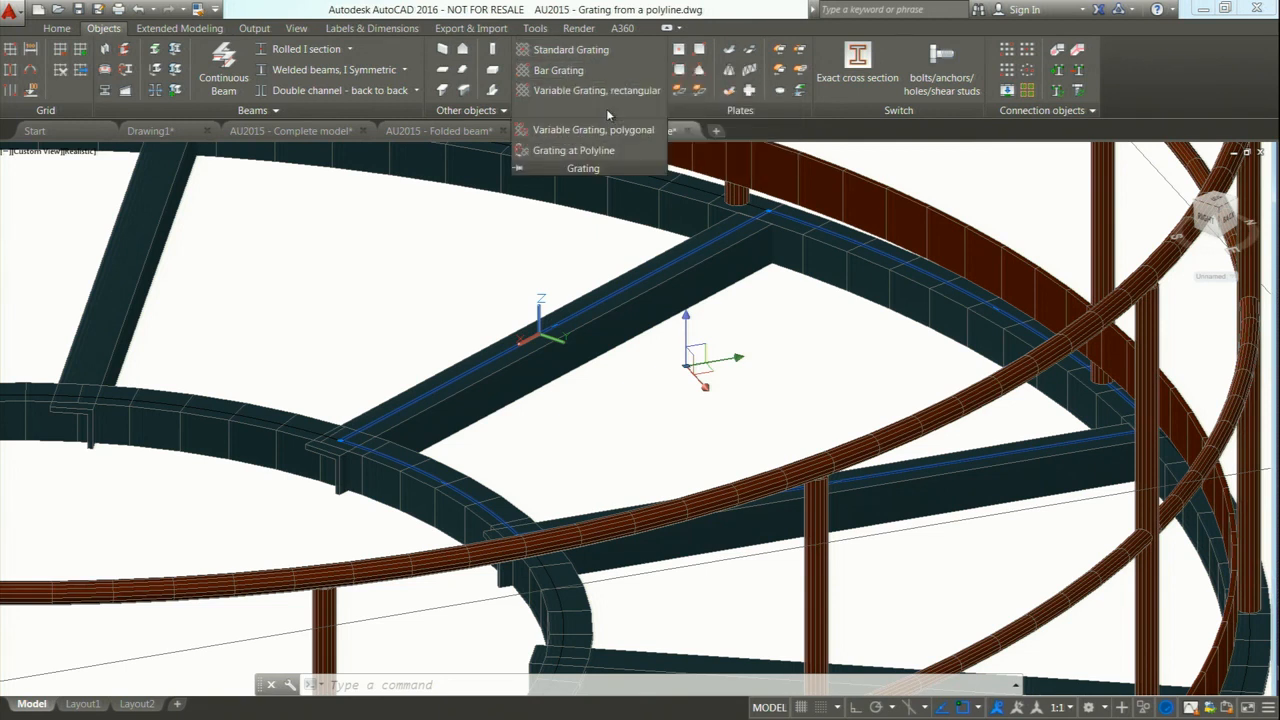
{"action": "left_click", "coordinate": [555, 152]}
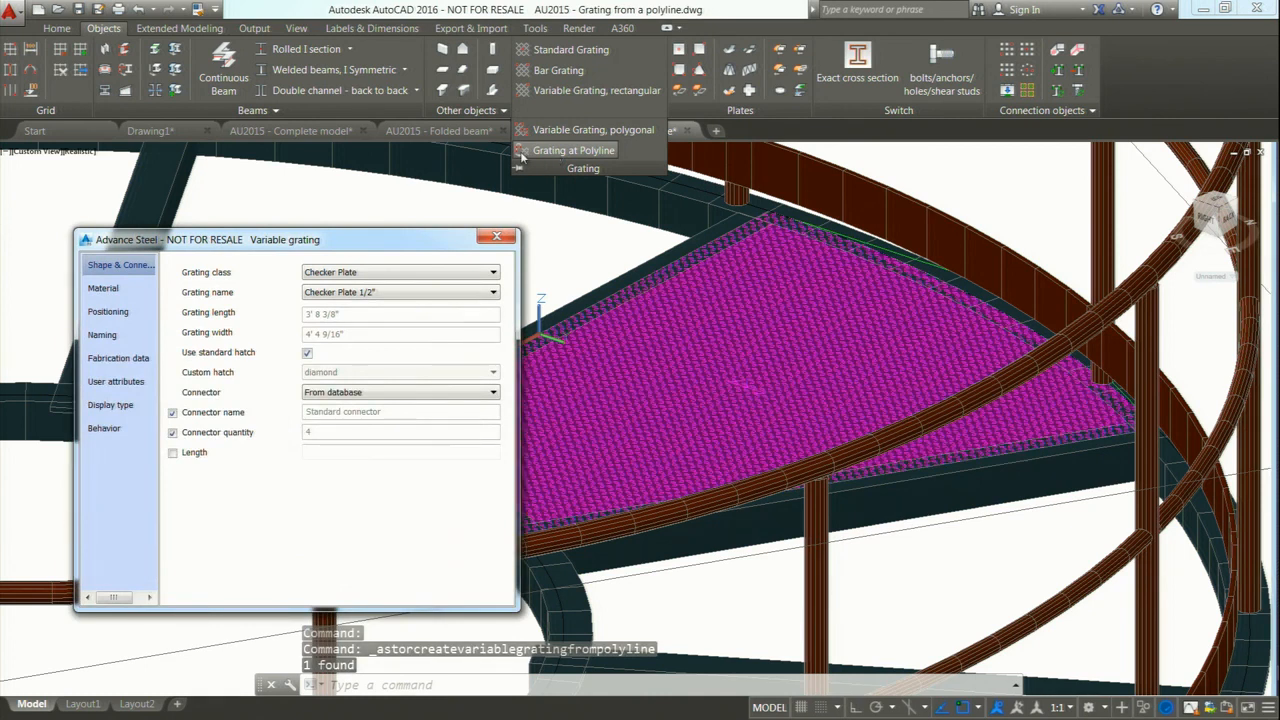
Set the new grating's justification to 1.00 in its positioning properties.
{"action": "left_click_drag", "start_coordinate": [402, 248], "coordinate": [353, 102]}
{"action": "middle_click_drag", "start_coordinate": [547, 262], "coordinate": [718, 317]}
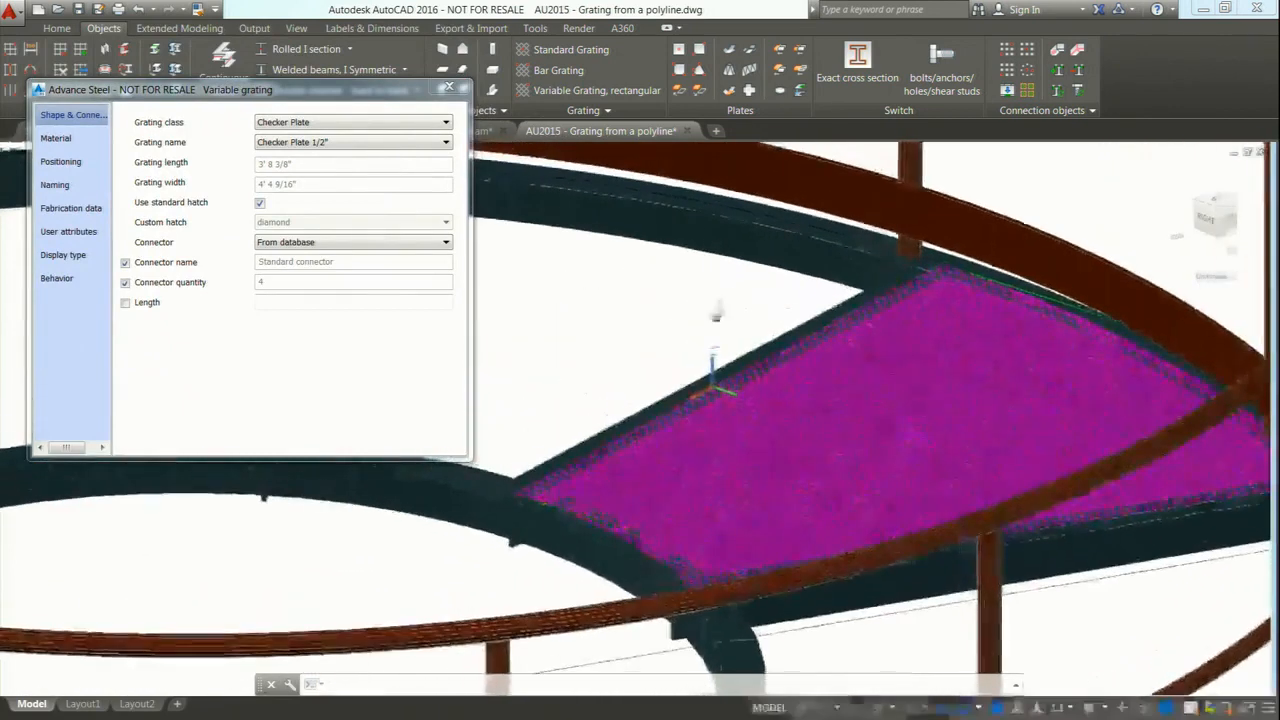
{"action": "left_click_drag", "start_coordinate": [297, 94], "coordinate": [306, 193]}
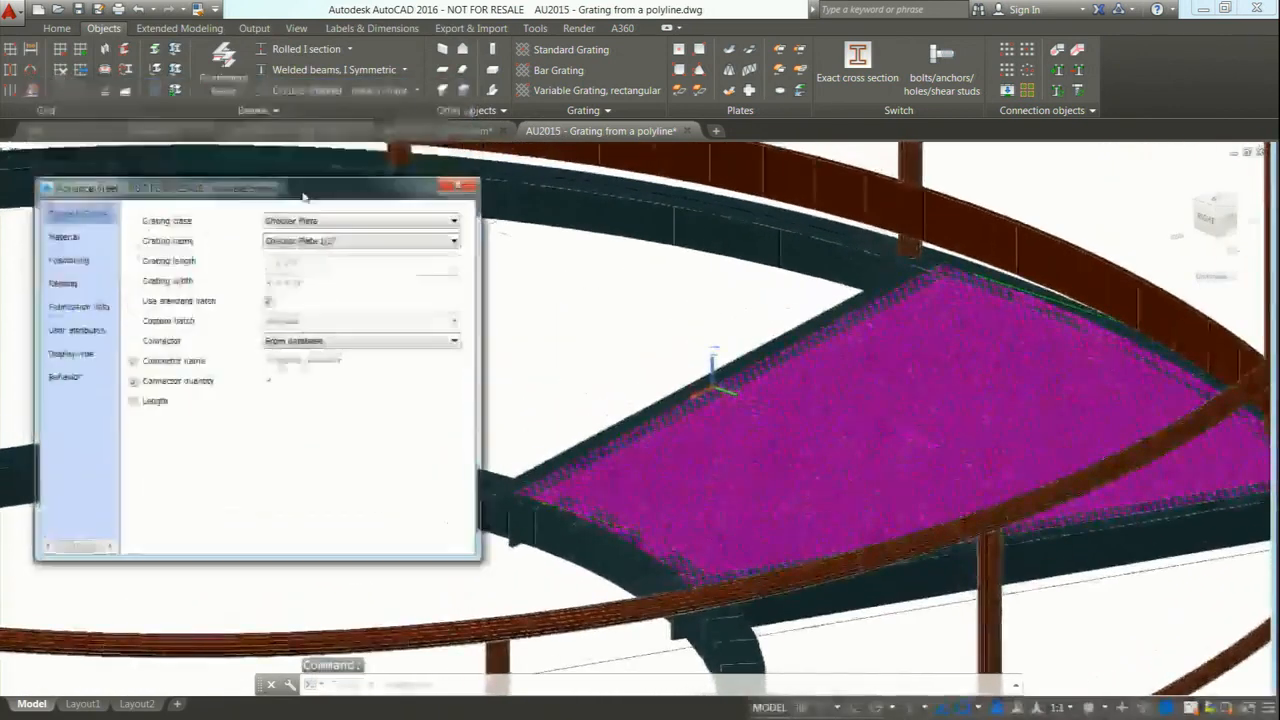
{"action": "left_click", "coordinate": [90, 261]}
{"action": "left_click", "coordinate": [289, 234]}
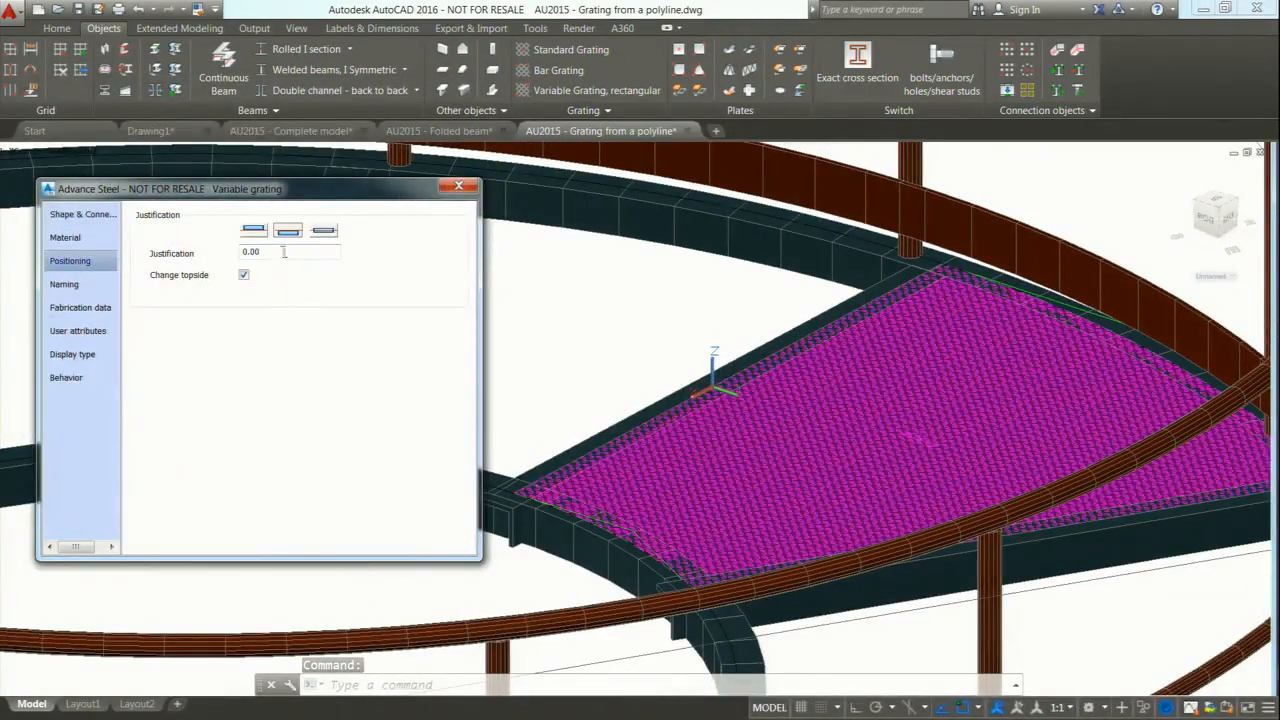
{"action": "left_click", "coordinate": [254, 231]}
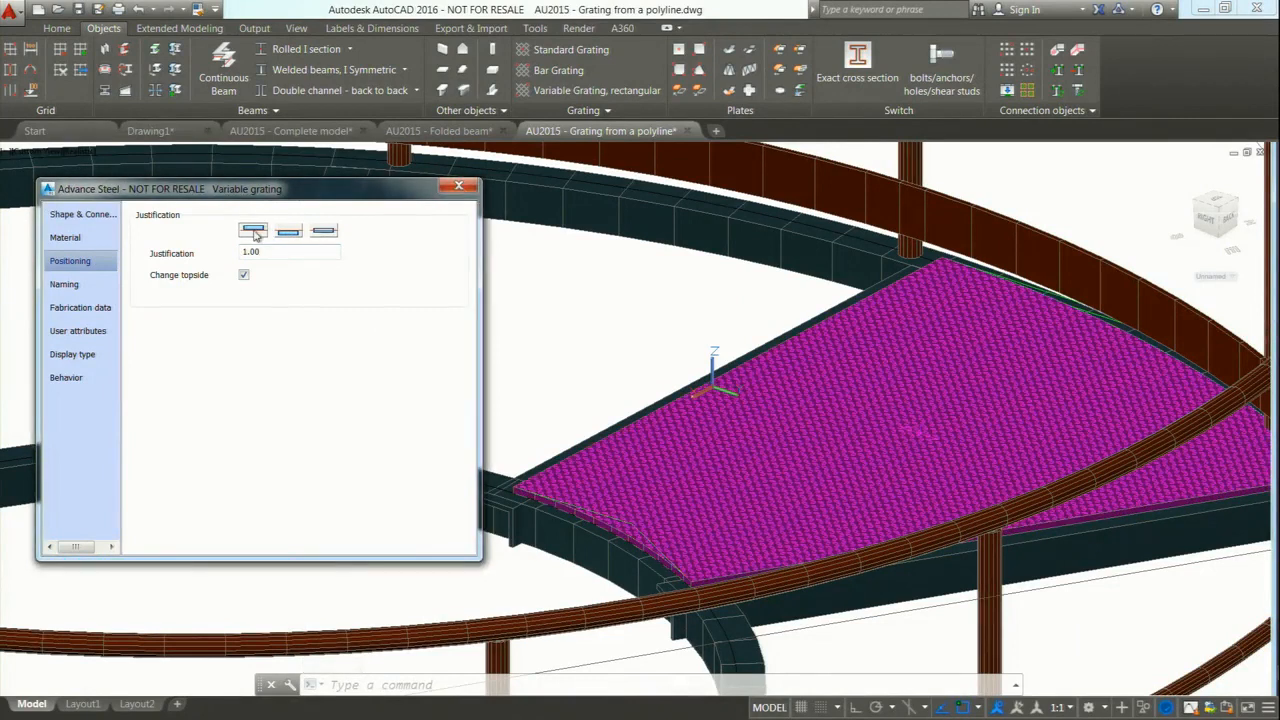
Try Checker Plate 1/8" as the grating name, restore Checker Plate 1/2" and close the grating properties.
{"action": "left_click", "coordinate": [88, 216]}
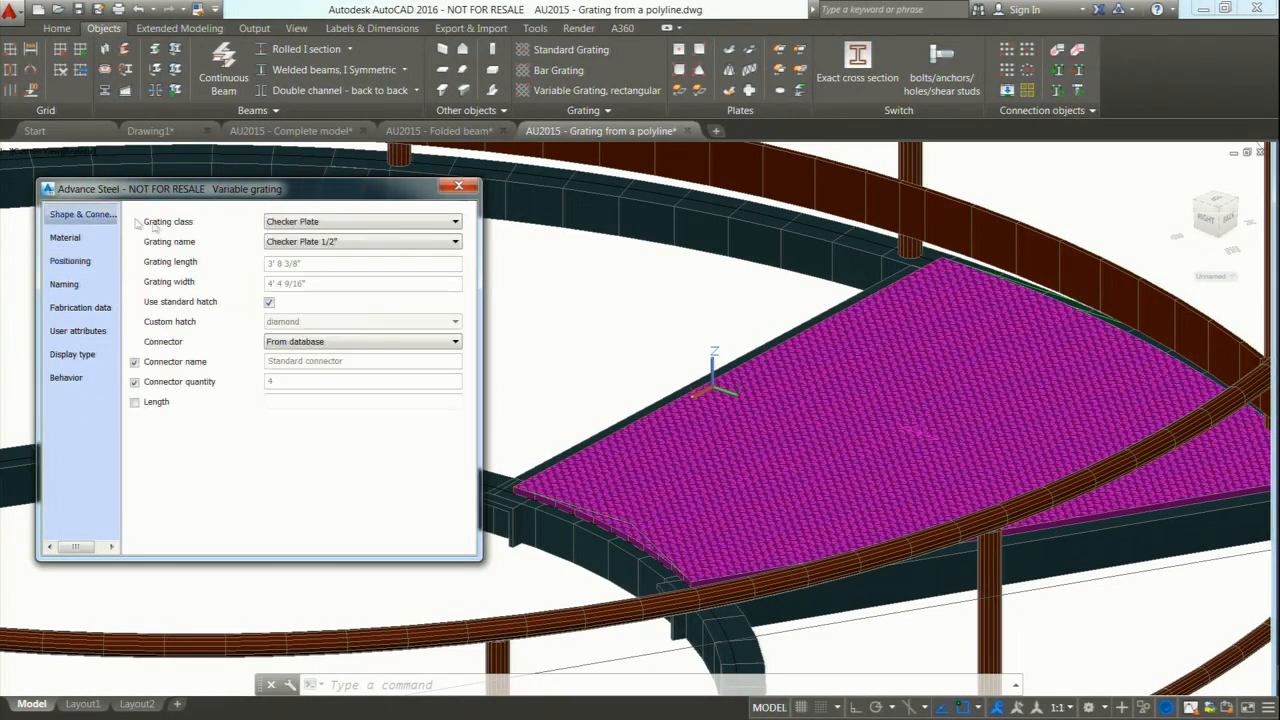
{"action": "left_click", "coordinate": [354, 242]}
{"action": "left_click", "coordinate": [357, 287]}
{"action": "left_click", "coordinate": [348, 243]}
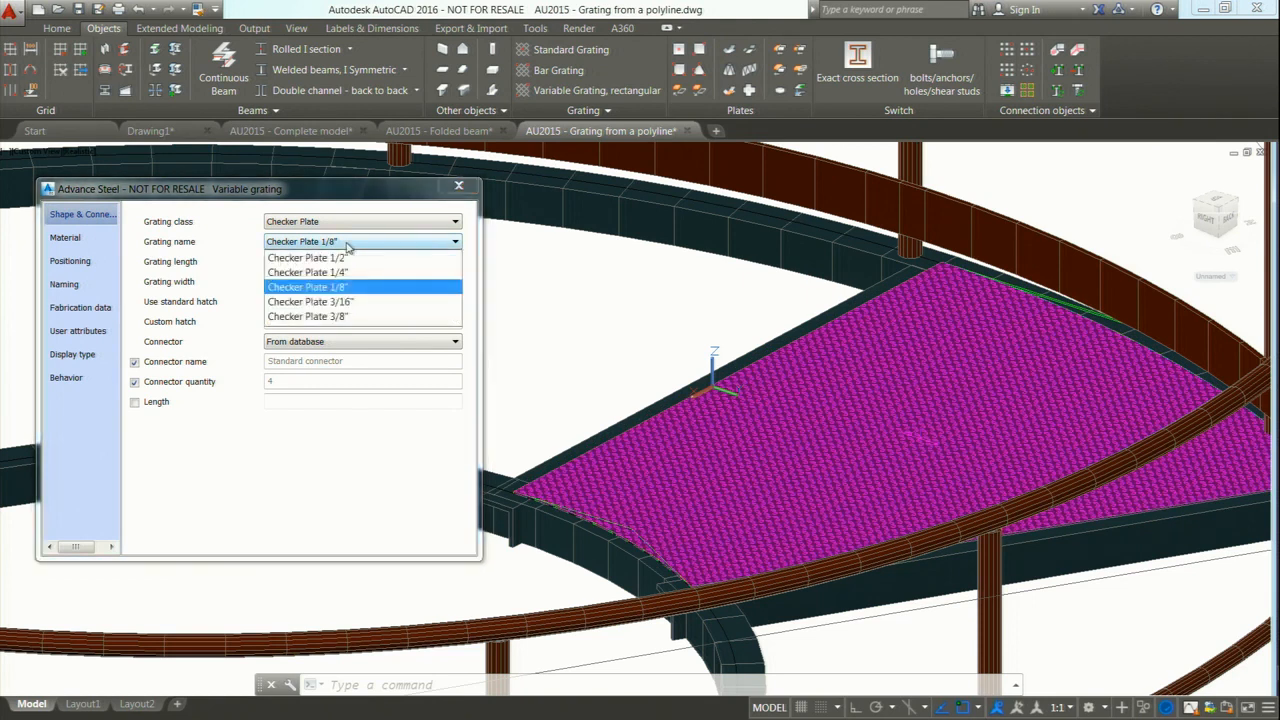
{"action": "left_click", "coordinate": [339, 258]}
{"action": "left_click", "coordinate": [346, 224]}
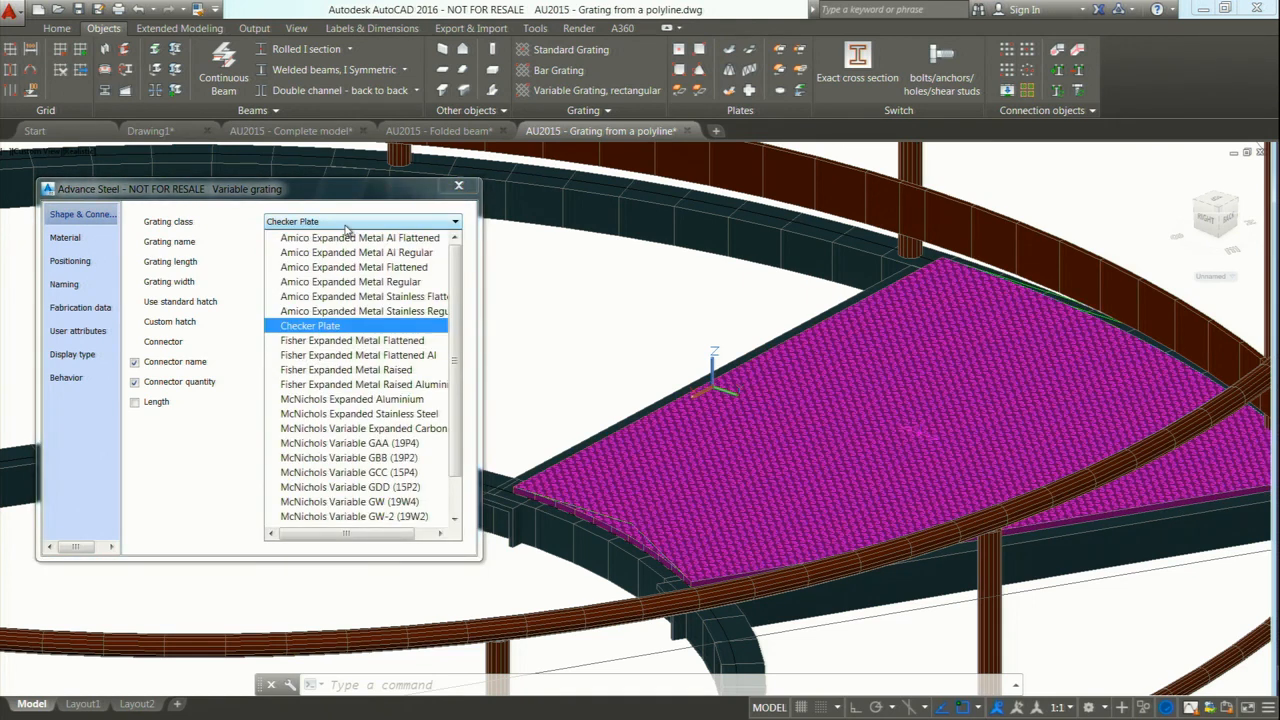
{"action": "left_click", "coordinate": [346, 222]}
{"action": "left_click", "coordinate": [459, 186]}
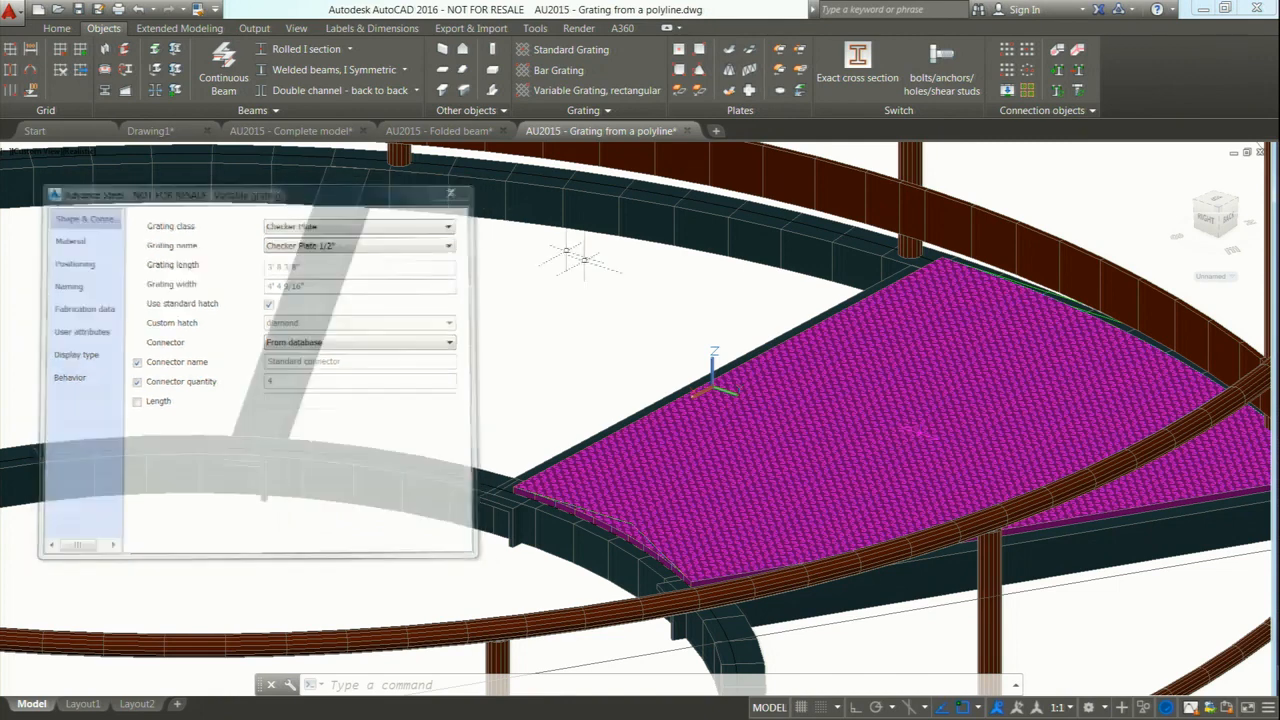
Expand the grating by an offset of 1 with Shrink / expand poly plate.
{"action": "middle_click_drag", "start_coordinate": [854, 398], "coordinate": [733, 420]}
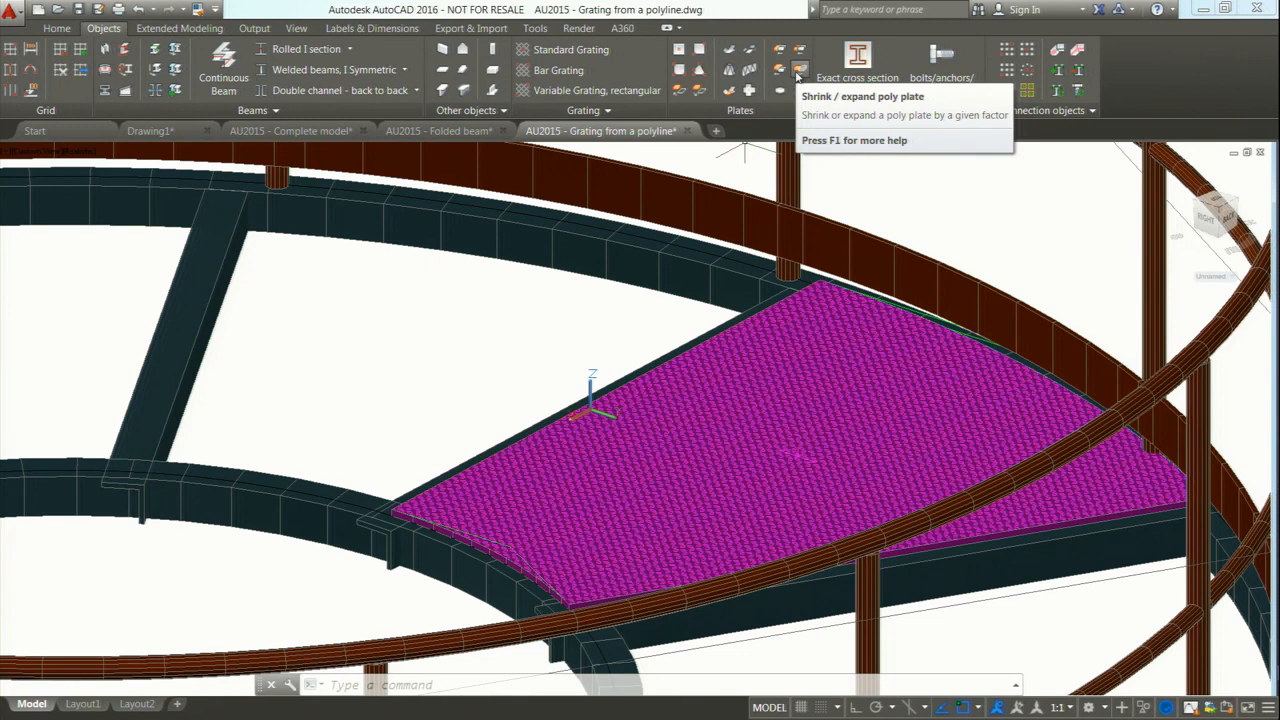
{"action": "left_click", "coordinate": [797, 74]}
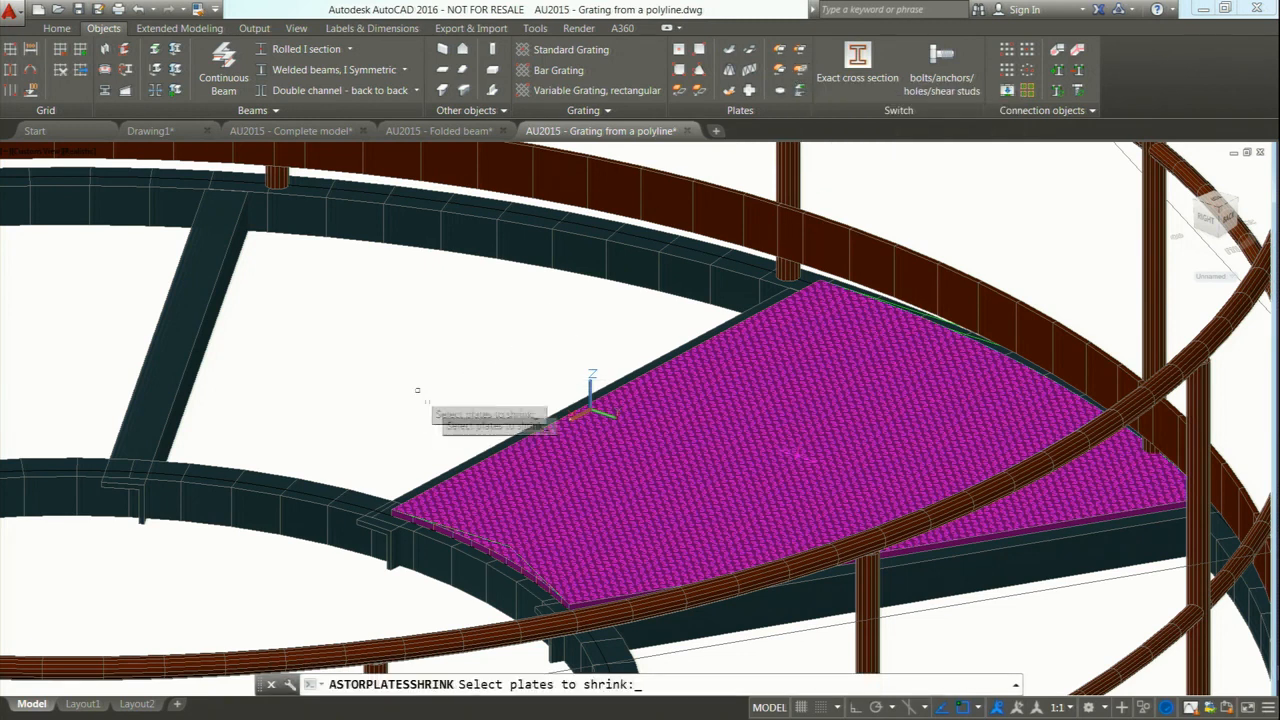
{"action": "left_click", "coordinate": [553, 474]}
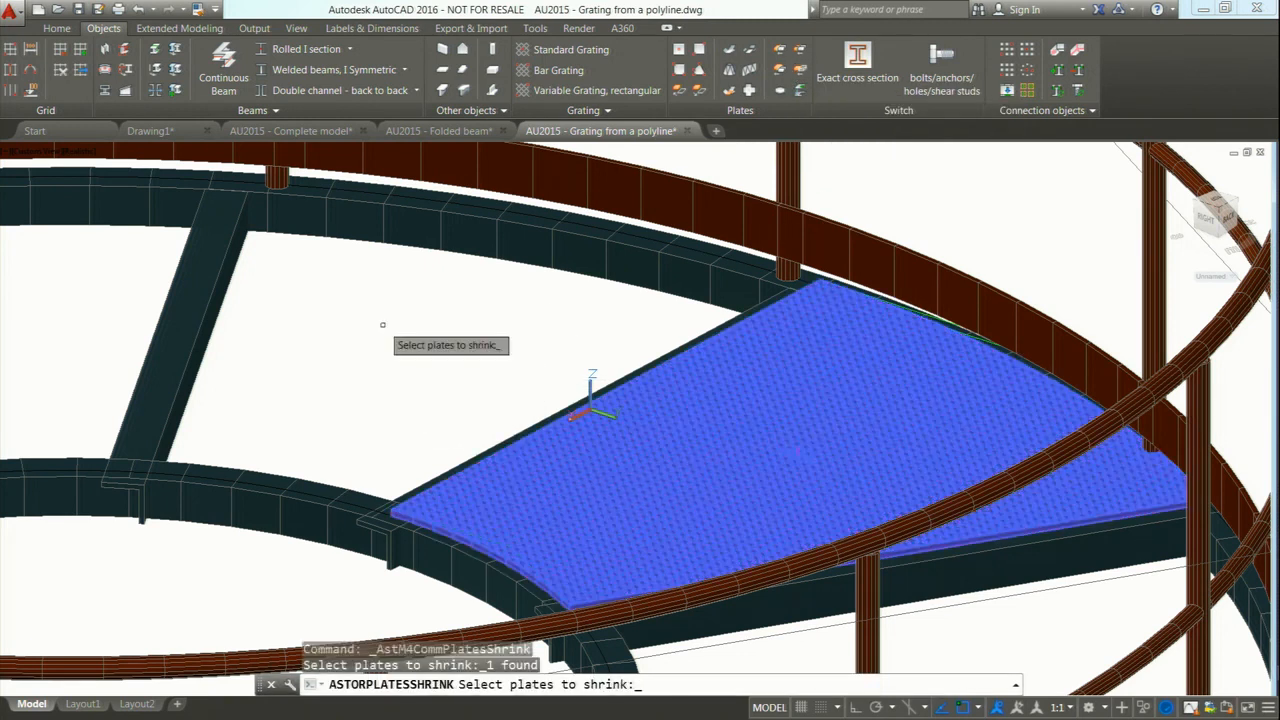
{"action": "key", "text": "Return"}
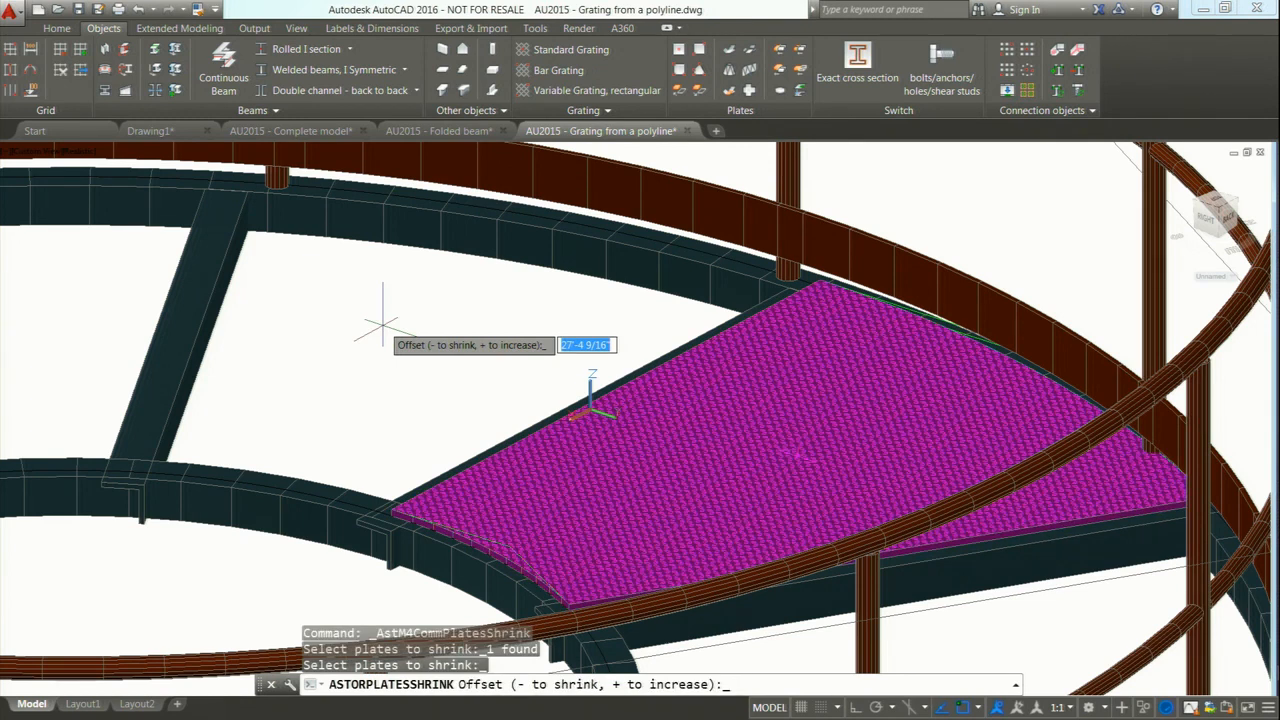
{"action": "type", "text": "1"}
{"action": "key", "text": "Return"}
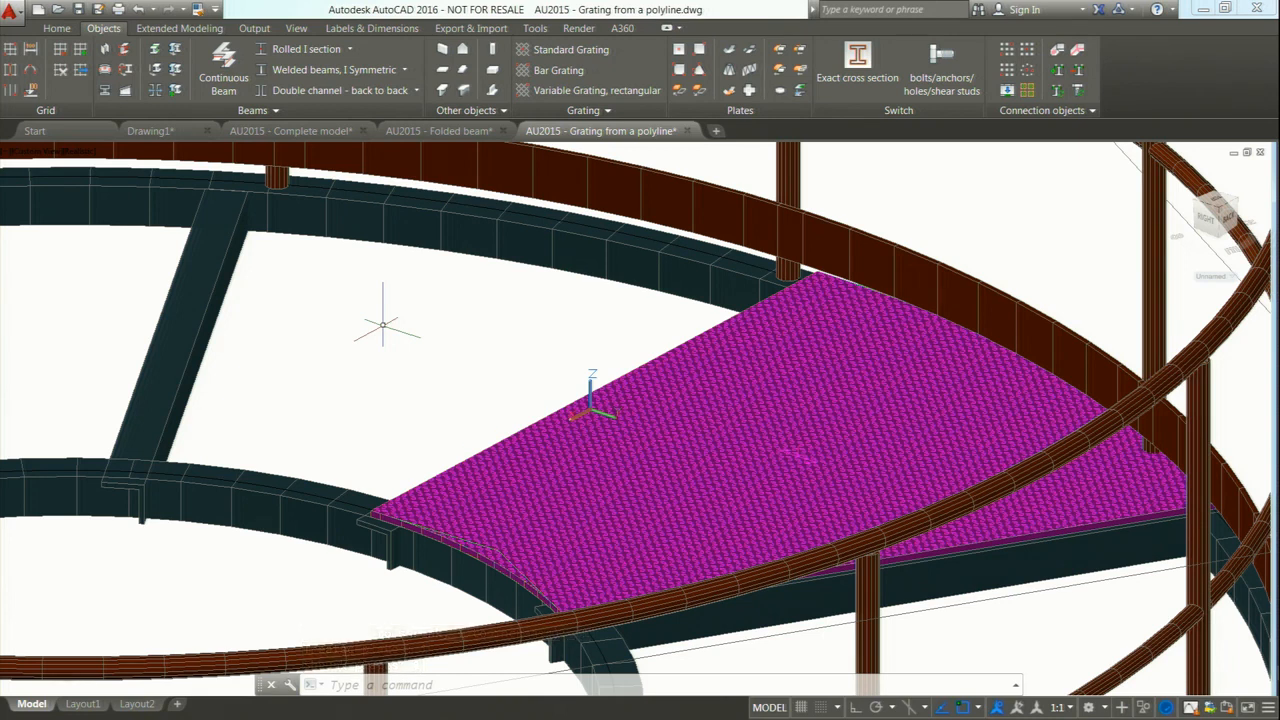
Switch to the PowerPoint slide on converting CAD entities to Advance Steel objects and return to the grating drawing.
{"action": "key", "text": "alt+Tab"}
{"action": "key", "text": "alt+Tab"}
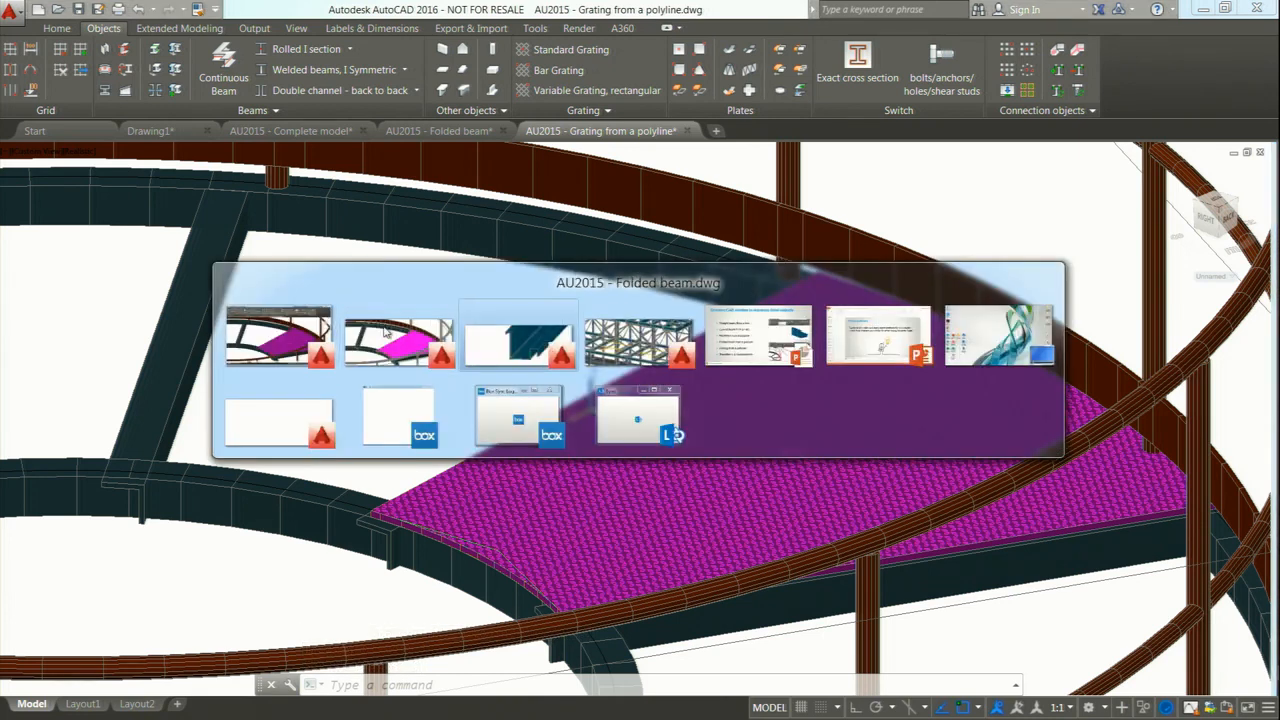
{"action": "key", "text": "alt+Tab"}
{"action": "key", "text": "alt+Tab"}
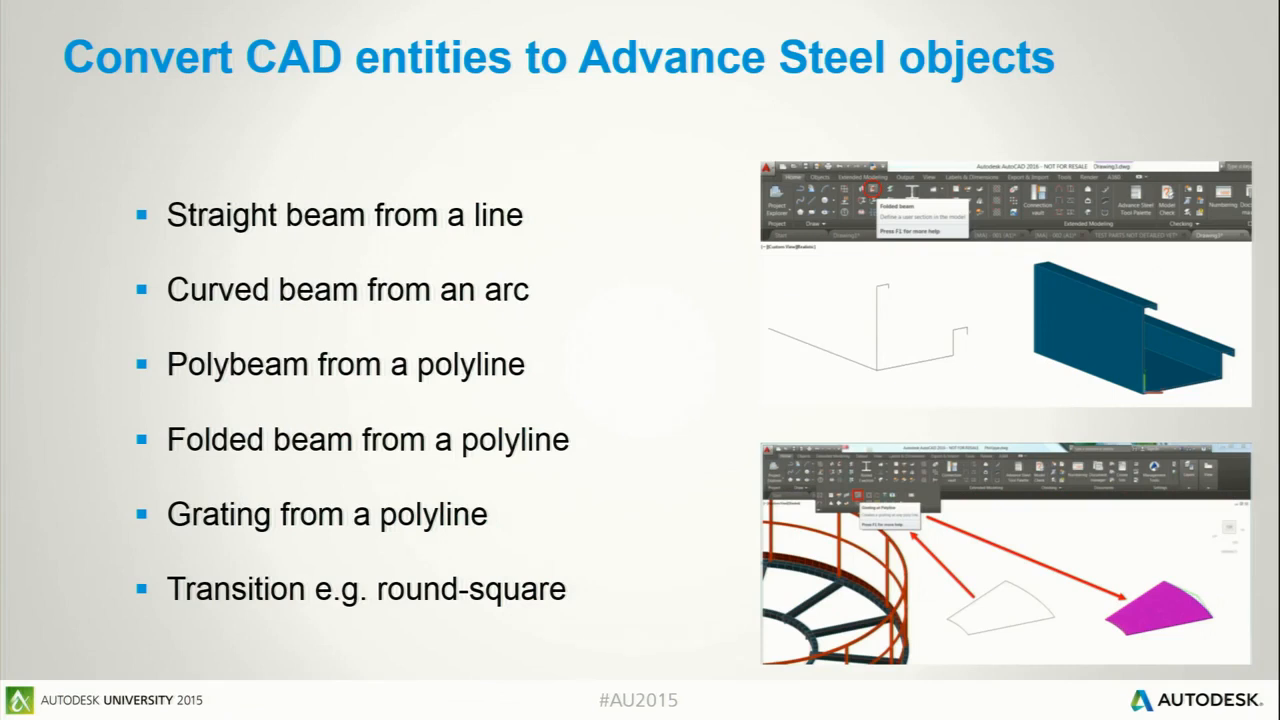
{"action": "key", "text": "alt+Tab"}
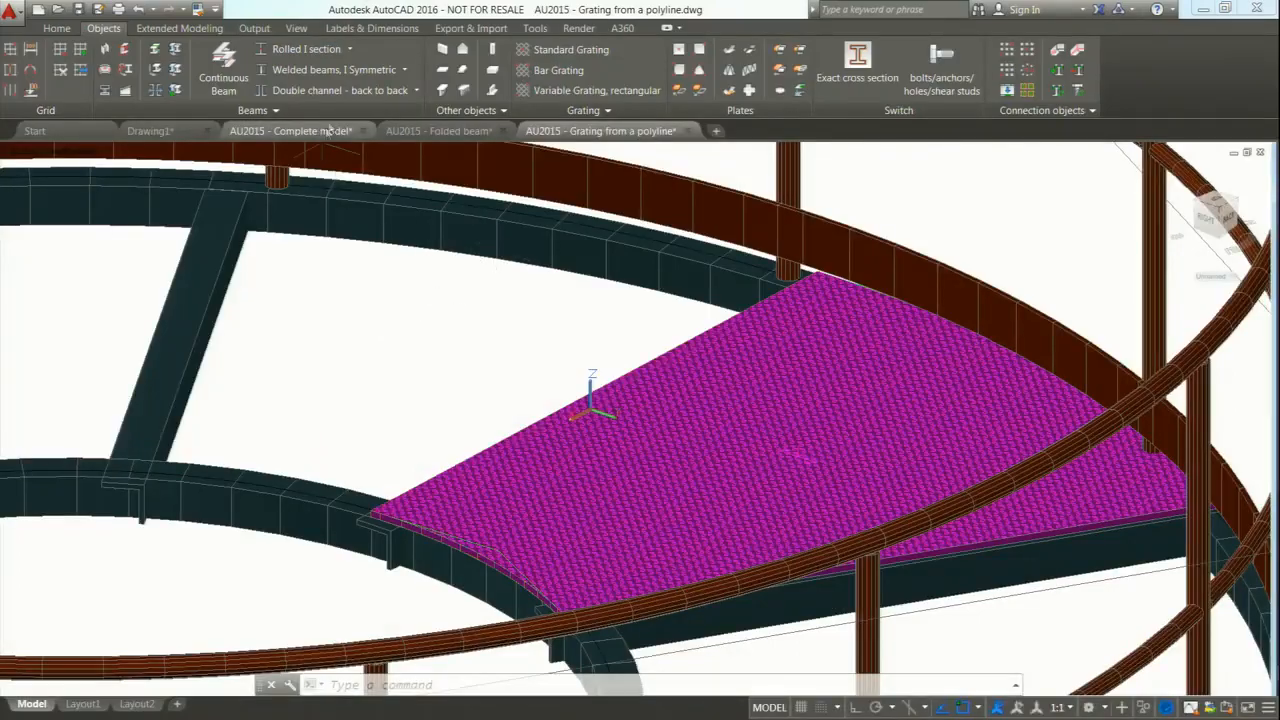
Switch to the AU2015 - Complete model drawing and locate the rectangular contour on the upper frame above the circle.
{"action": "left_click", "coordinate": [318, 131]}
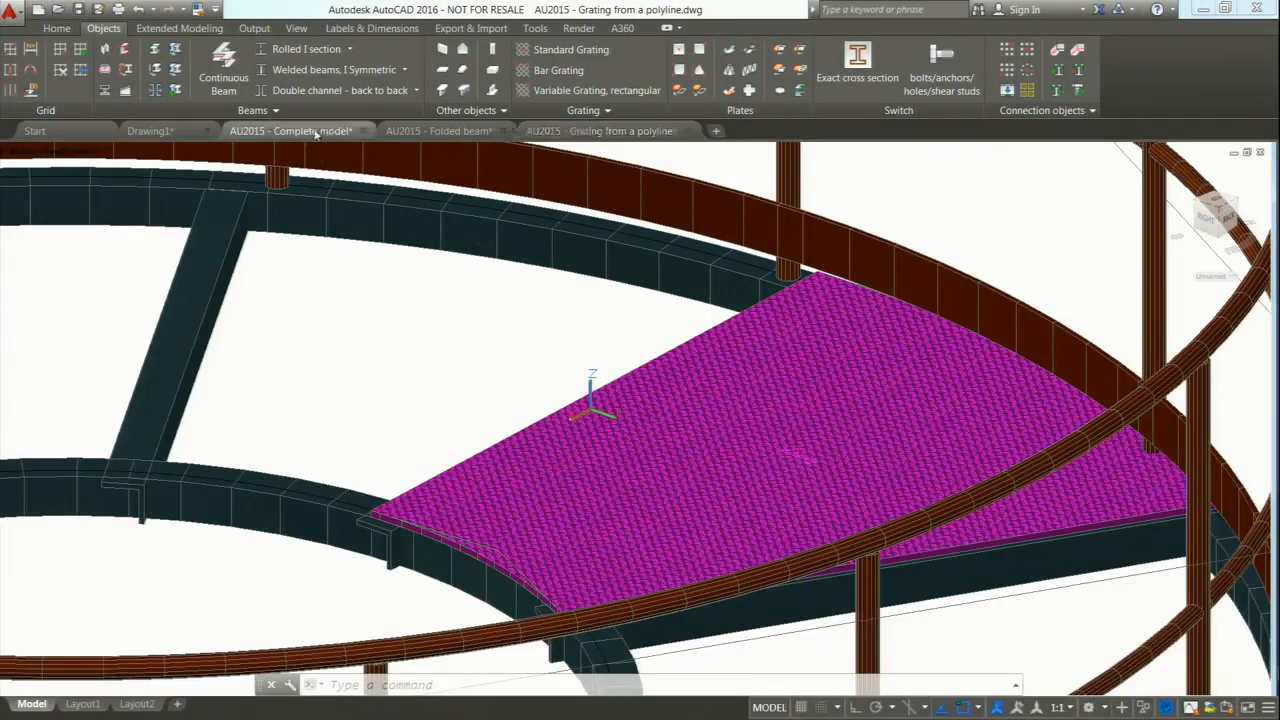
{"action": "scroll", "coordinate": [860, 407], "scroll_direction": "down", "scroll_amount": 10}
{"action": "middle_click_drag", "start_coordinate": [860, 407], "coordinate": [468, 455]}
{"action": "scroll", "coordinate": [609, 351], "scroll_direction": "up", "scroll_amount": 5}
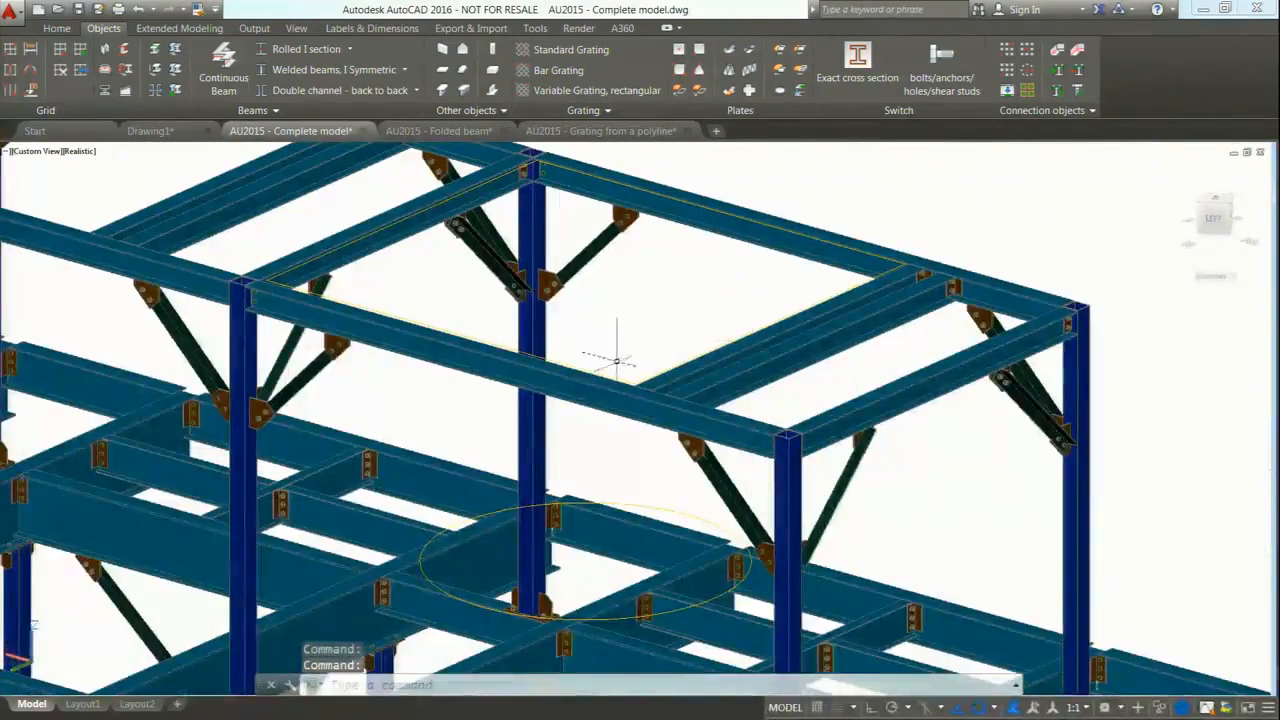
{"action": "mouse_move", "coordinate": [608, 376]}
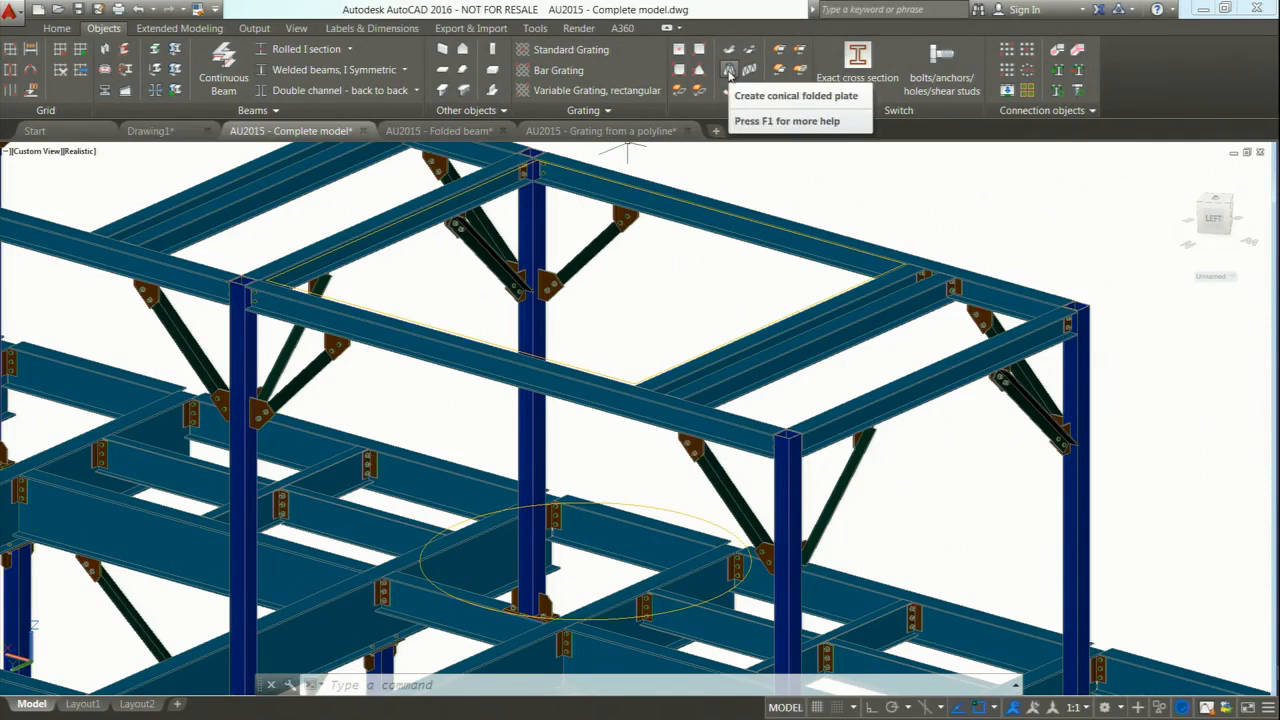
Define a conical folded plate running from the rectangular contour on the upper frame to the circular contour below.
{"action": "left_click", "coordinate": [729, 70]}
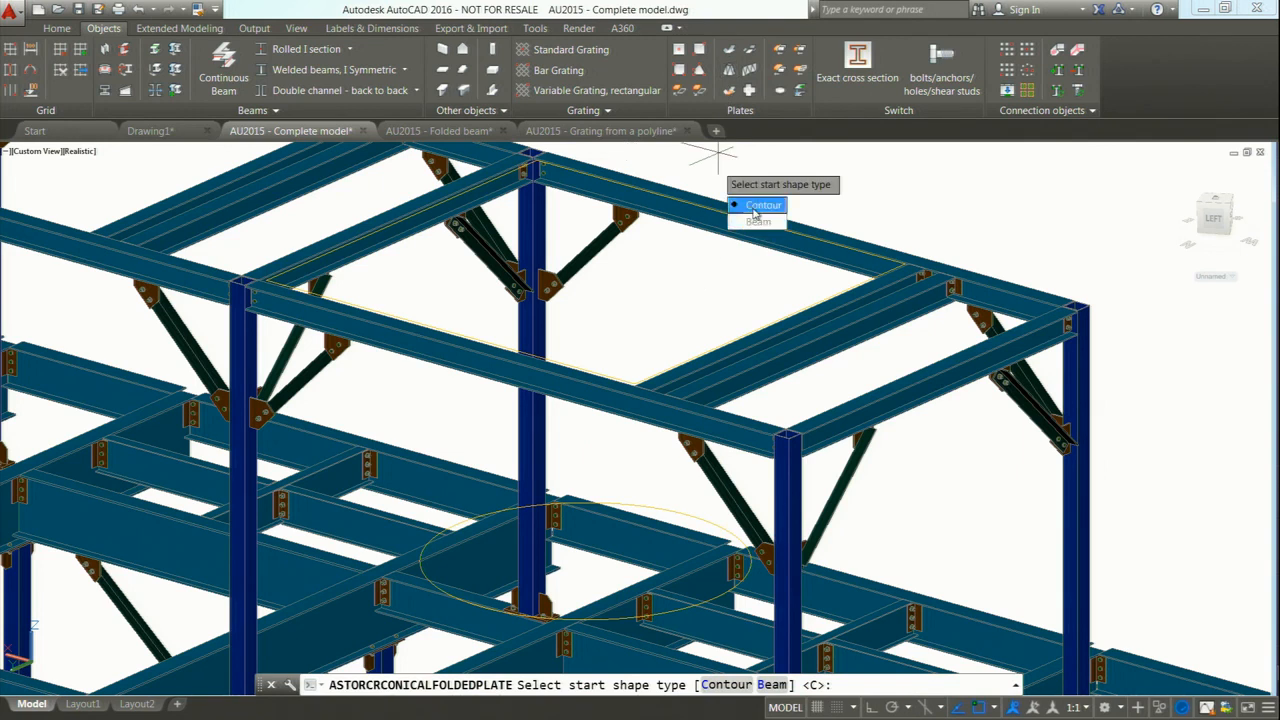
{"action": "left_click", "coordinate": [756, 206]}
{"action": "scroll", "coordinate": [612, 392], "scroll_direction": "up", "scroll_amount": 4}
{"action": "left_click", "coordinate": [605, 370]}
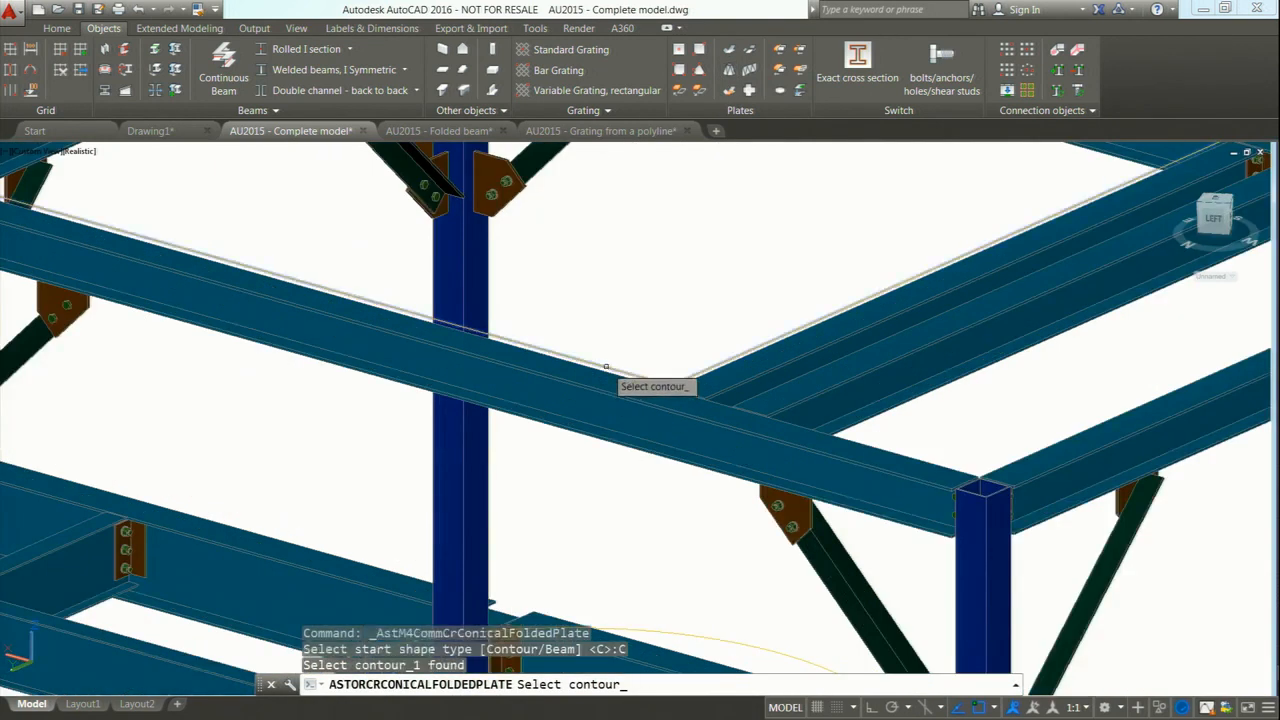
{"action": "key", "text": "Return"}
{"action": "key", "text": "Return"}
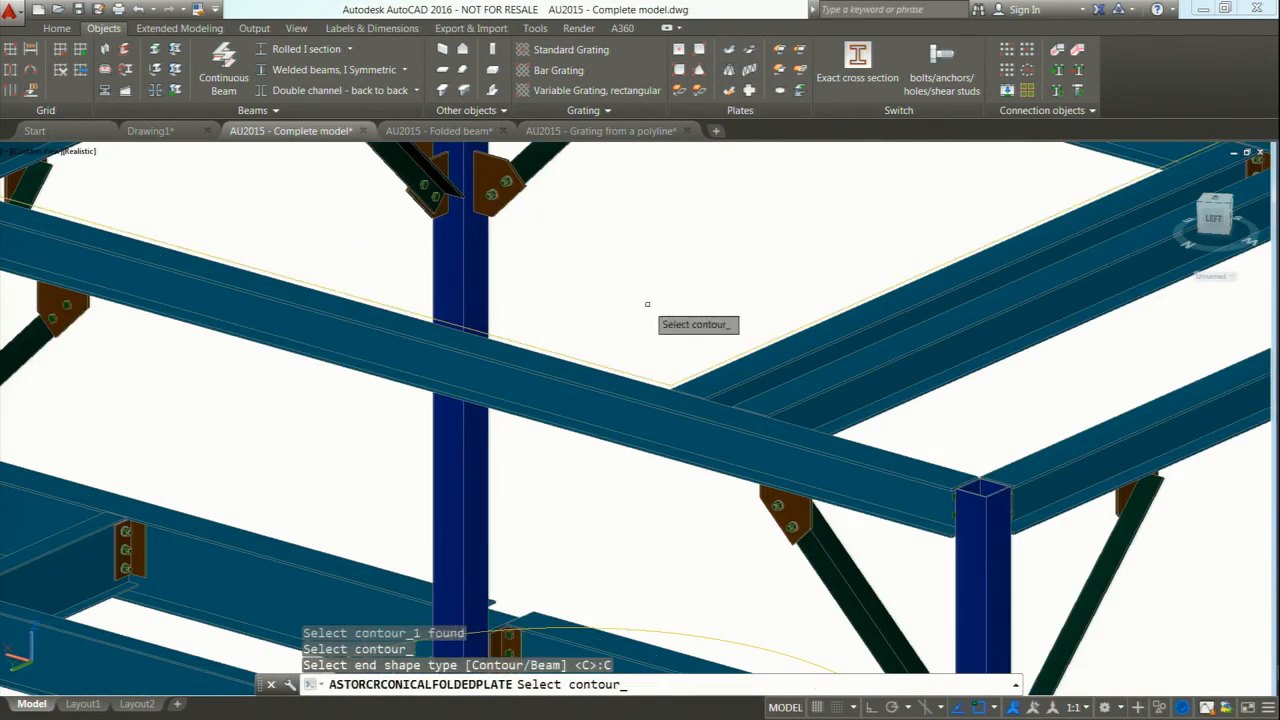
{"action": "middle_click_drag", "start_coordinate": [538, 512], "coordinate": [560, 268]}
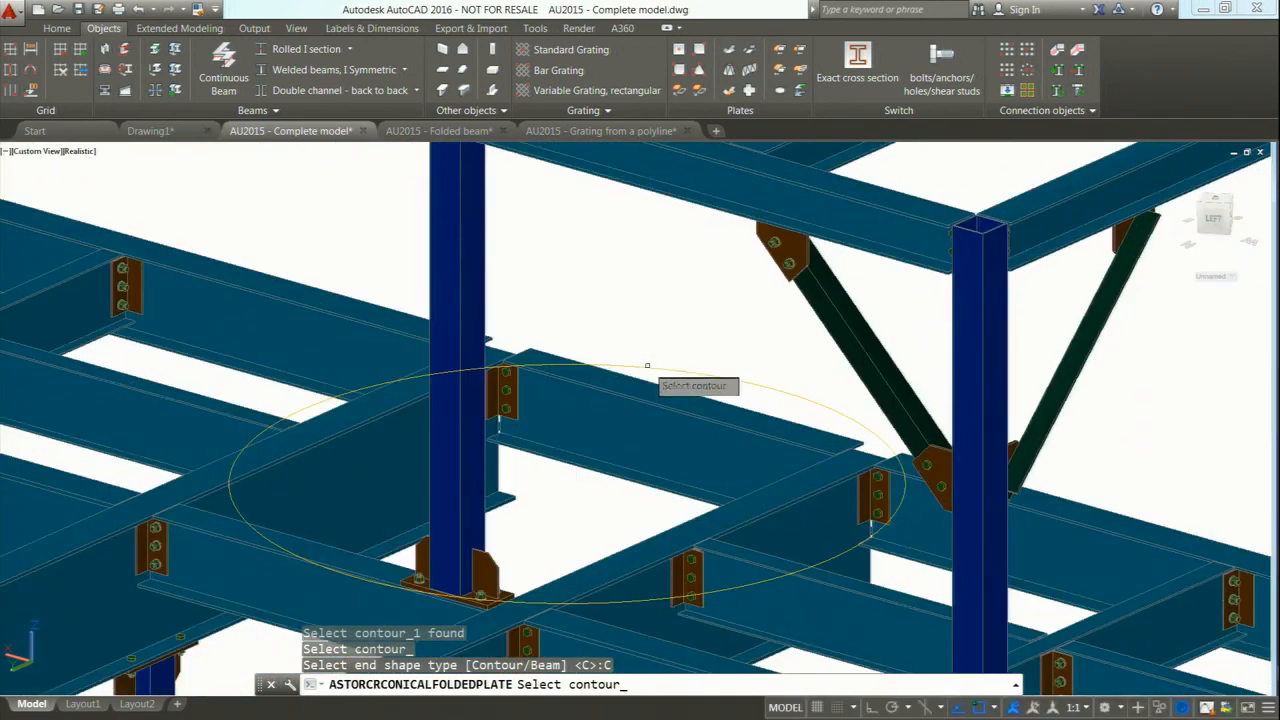
{"action": "left_click", "coordinate": [651, 366]}
{"action": "key", "text": "Return"}
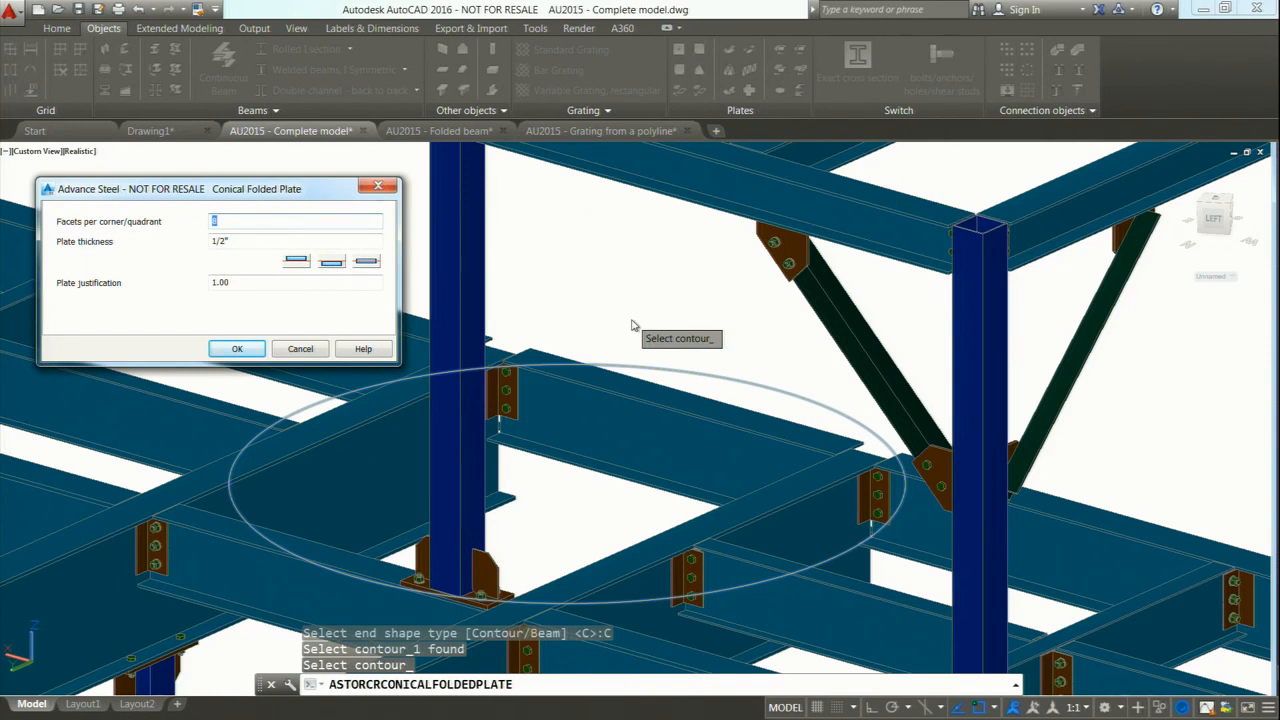
Create the conical folded plate with 24 facets per corner/quadrant, 1/2" thickness and a justification of 0.0.
{"action": "type", "text": "24"}
{"action": "left_click", "coordinate": [219, 240]}
{"action": "left_click", "coordinate": [332, 263]}
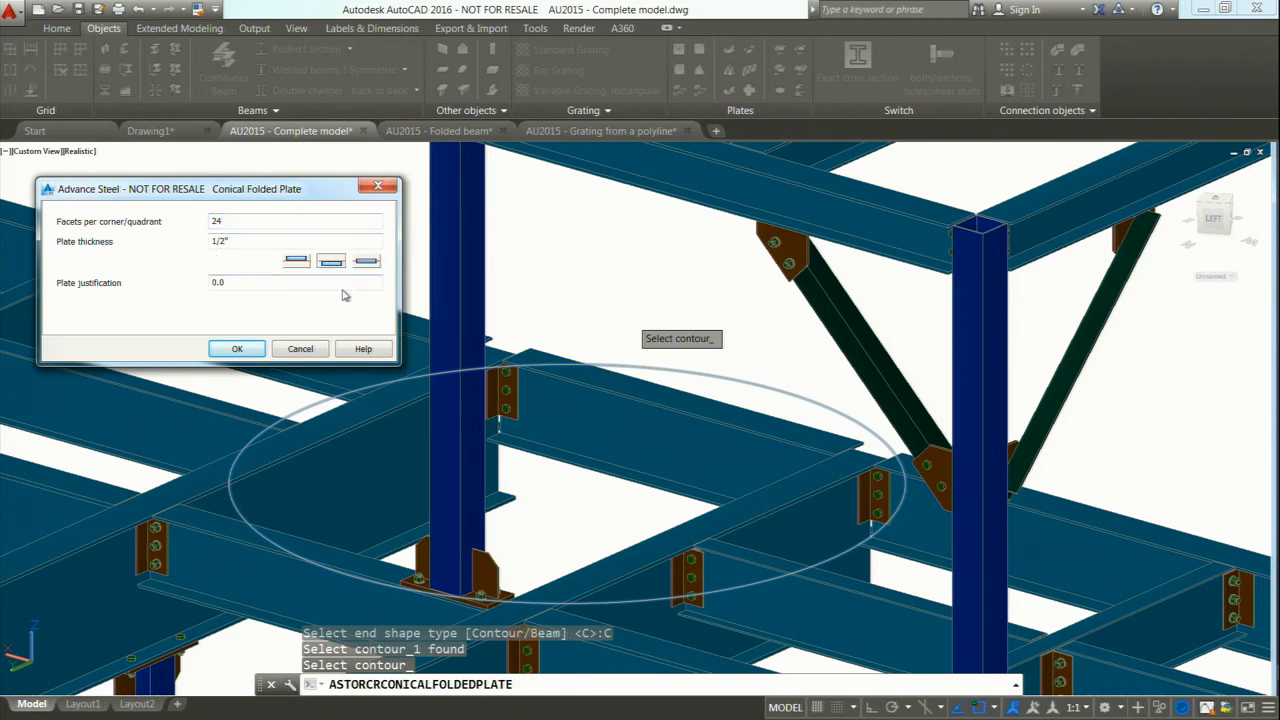
{"action": "left_click", "coordinate": [237, 348]}
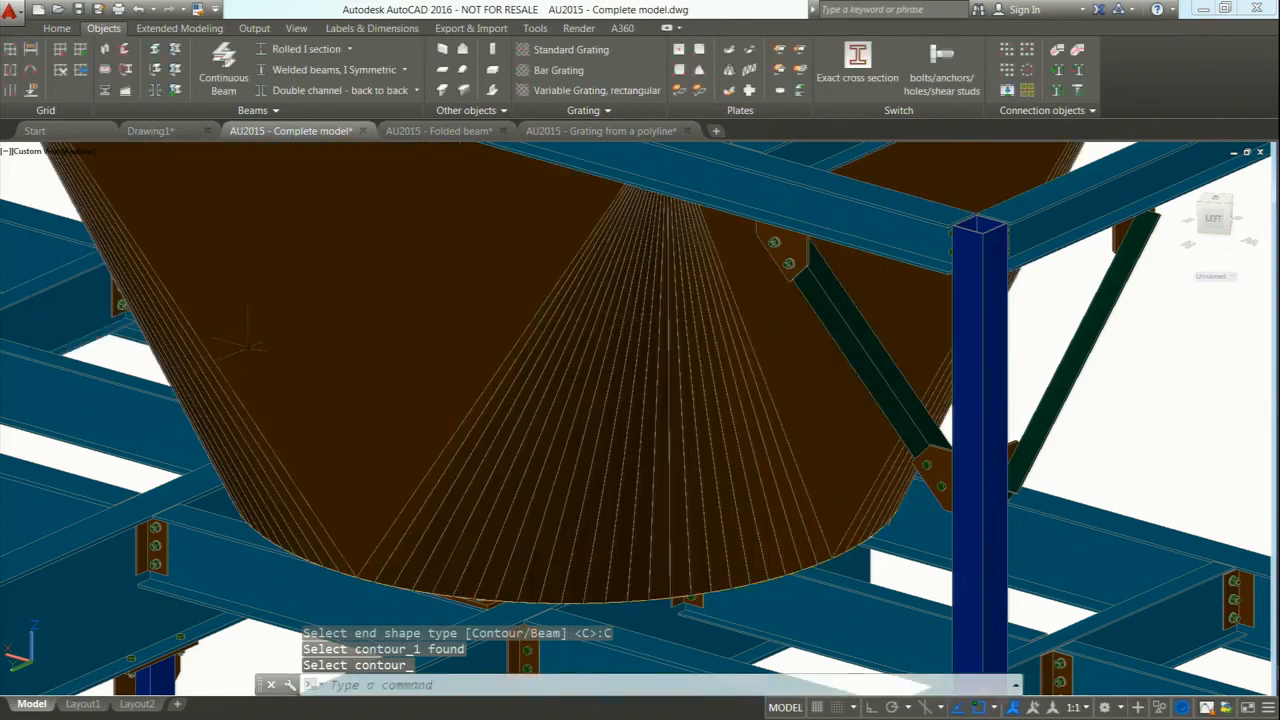
{"action": "scroll", "coordinate": [520, 272], "scroll_direction": "down", "scroll_amount": 4}
{"action": "middle_click_drag", "start_coordinate": [548, 275], "coordinate": [560, 412]}
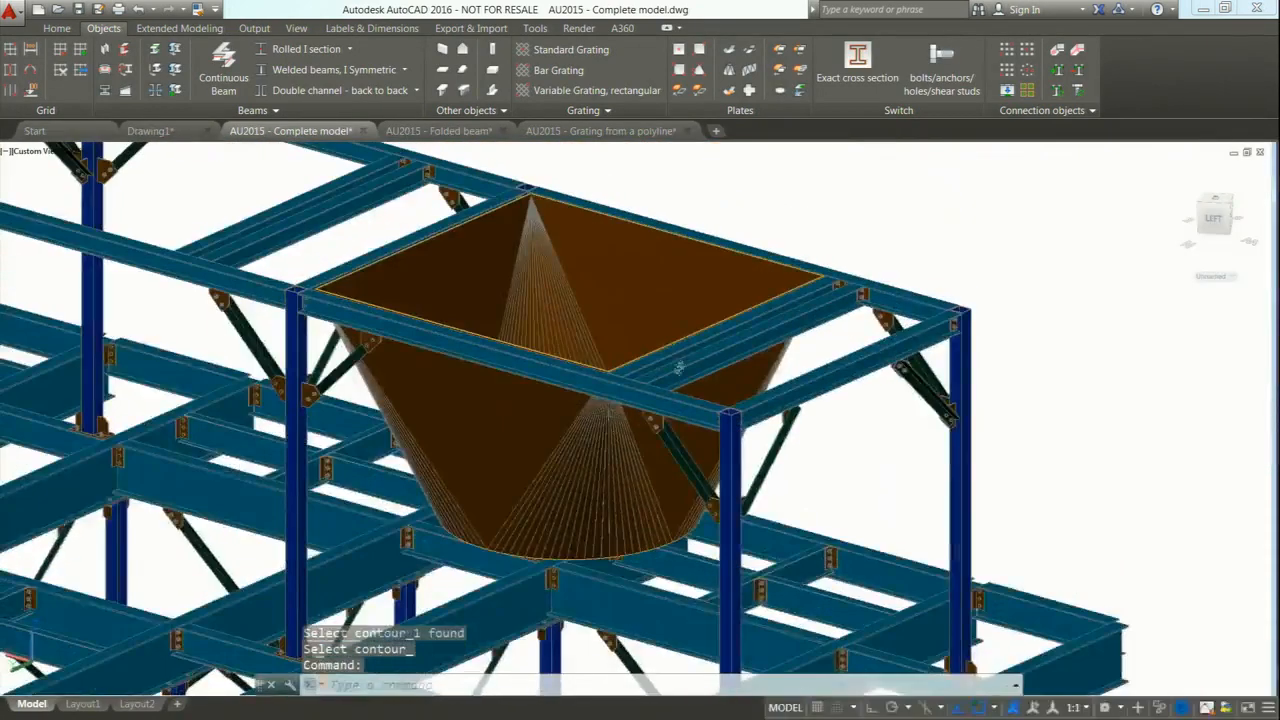
{"action": "middle_click_drag", "start_coordinate": [680, 366], "coordinate": [752, 240], "text": "shift"}
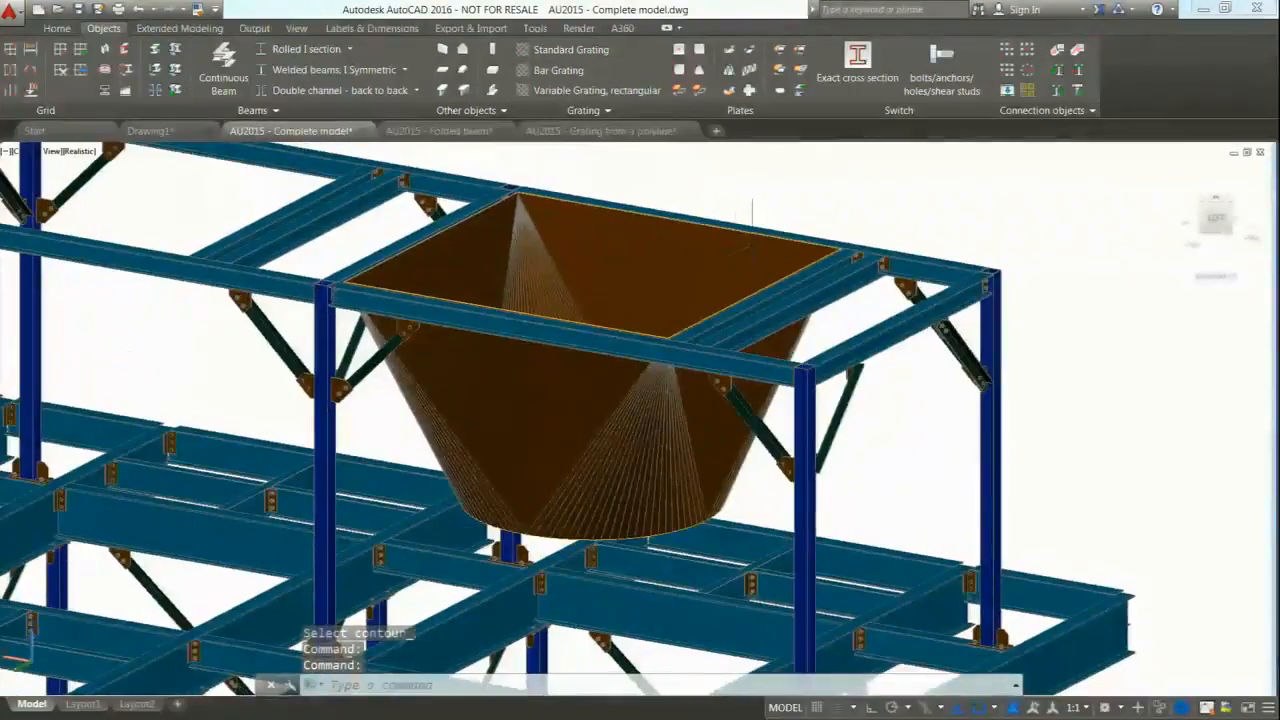
{"action": "mouse_move", "coordinate": [753, 240]}
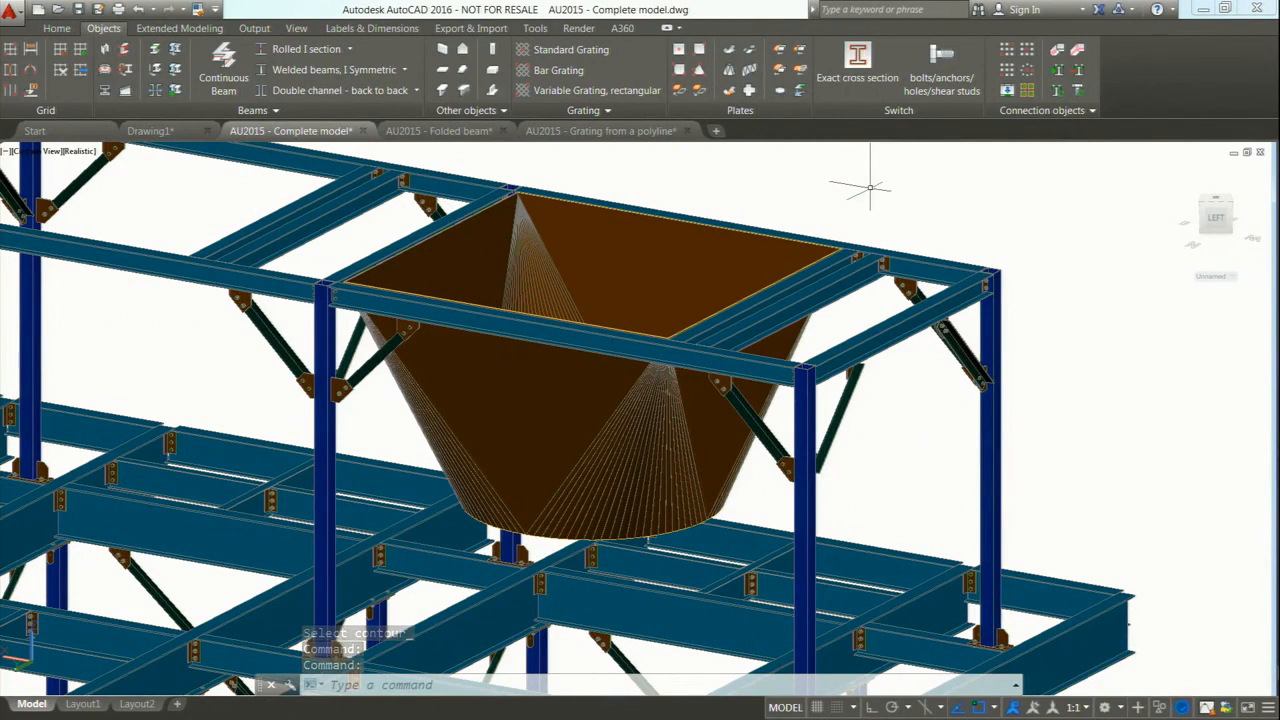
Delete the conical folded plate from the frame.
{"action": "middle_click_drag", "start_coordinate": [870, 188], "coordinate": [957, 267]}
{"action": "left_click", "coordinate": [895, 318]}
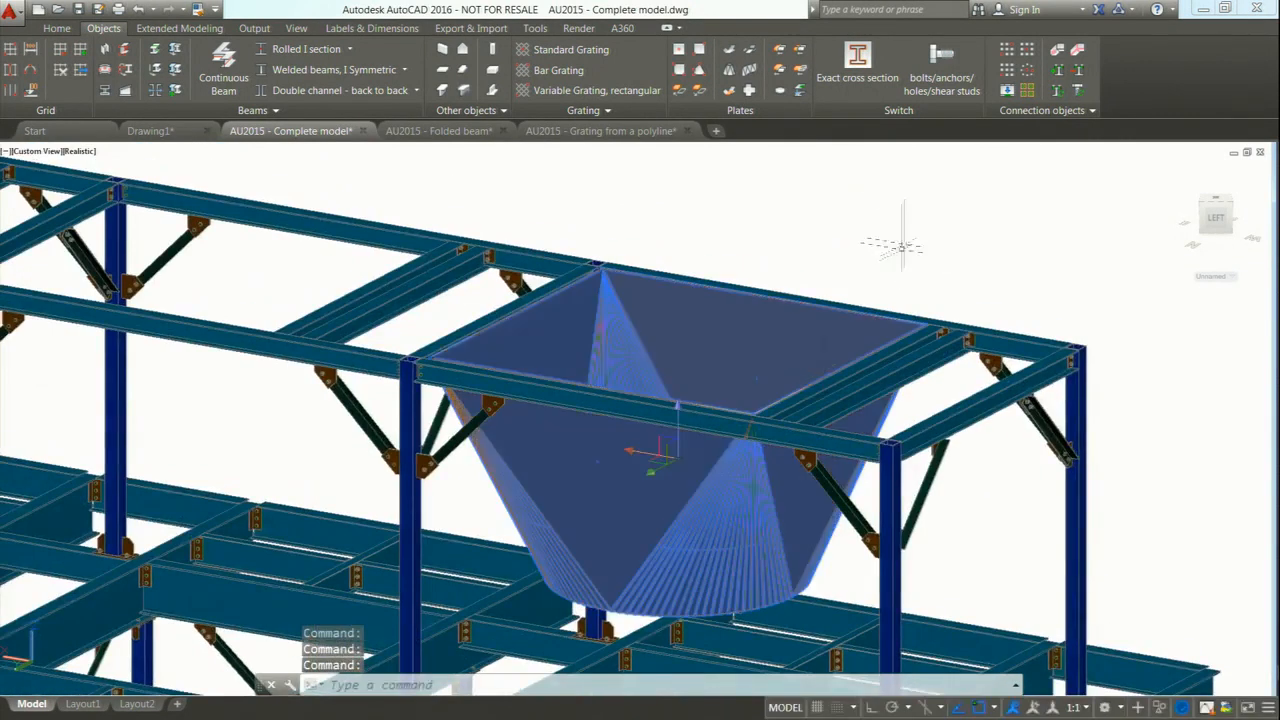
{"action": "key", "text": "Delete"}
{"action": "key", "text": "alt+Tab"}
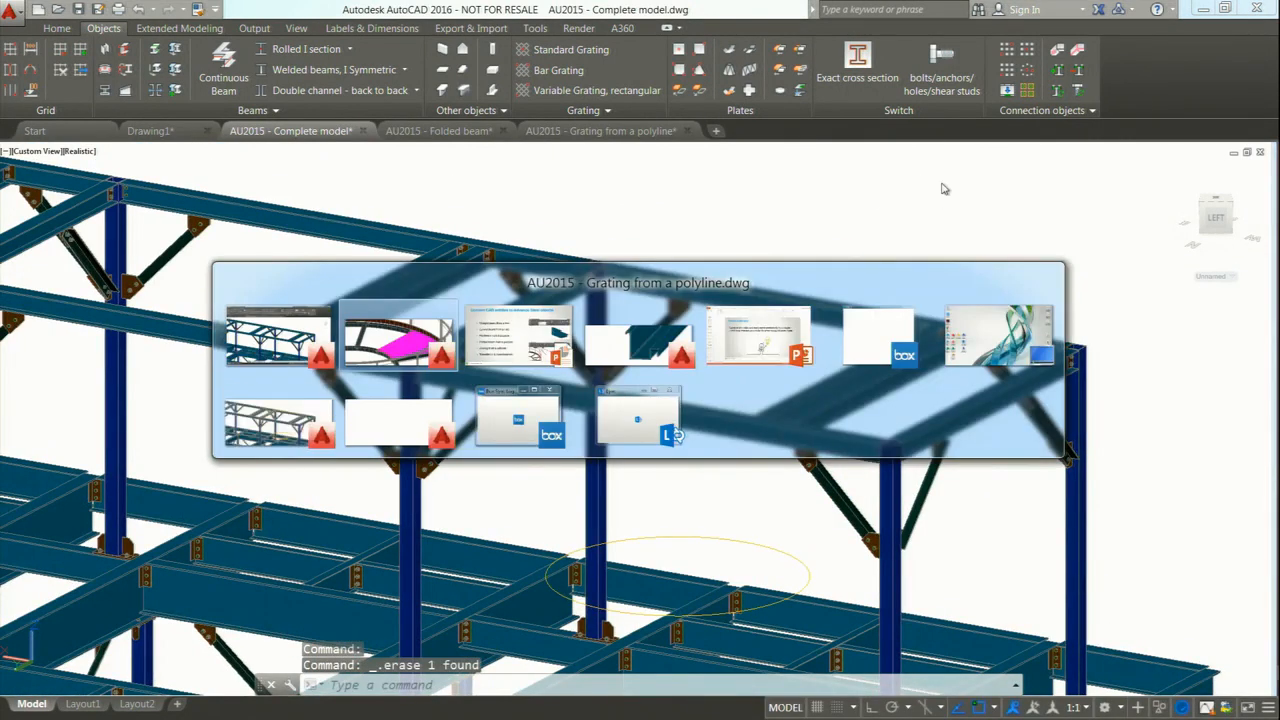
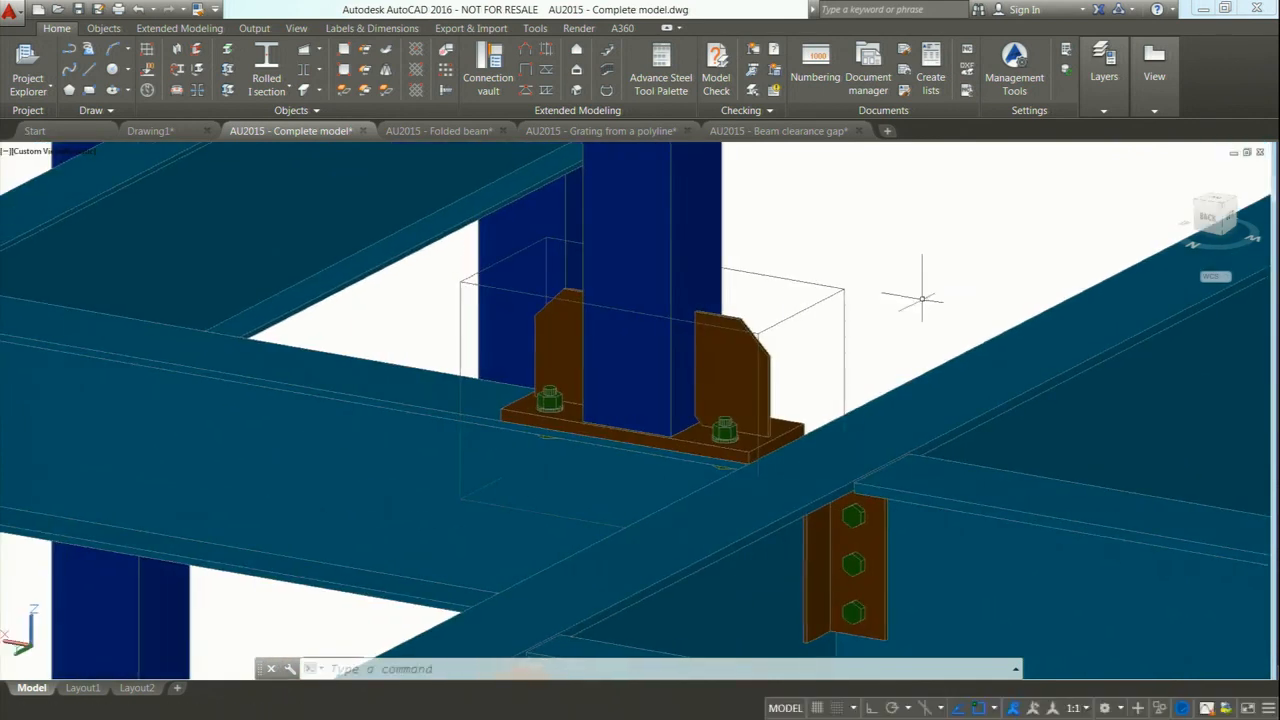
Open the Project Explorer and start a new model view at the joint box around the column base plate.
{"action": "middle_click_drag", "start_coordinate": [814, 293], "coordinate": [874, 288]}
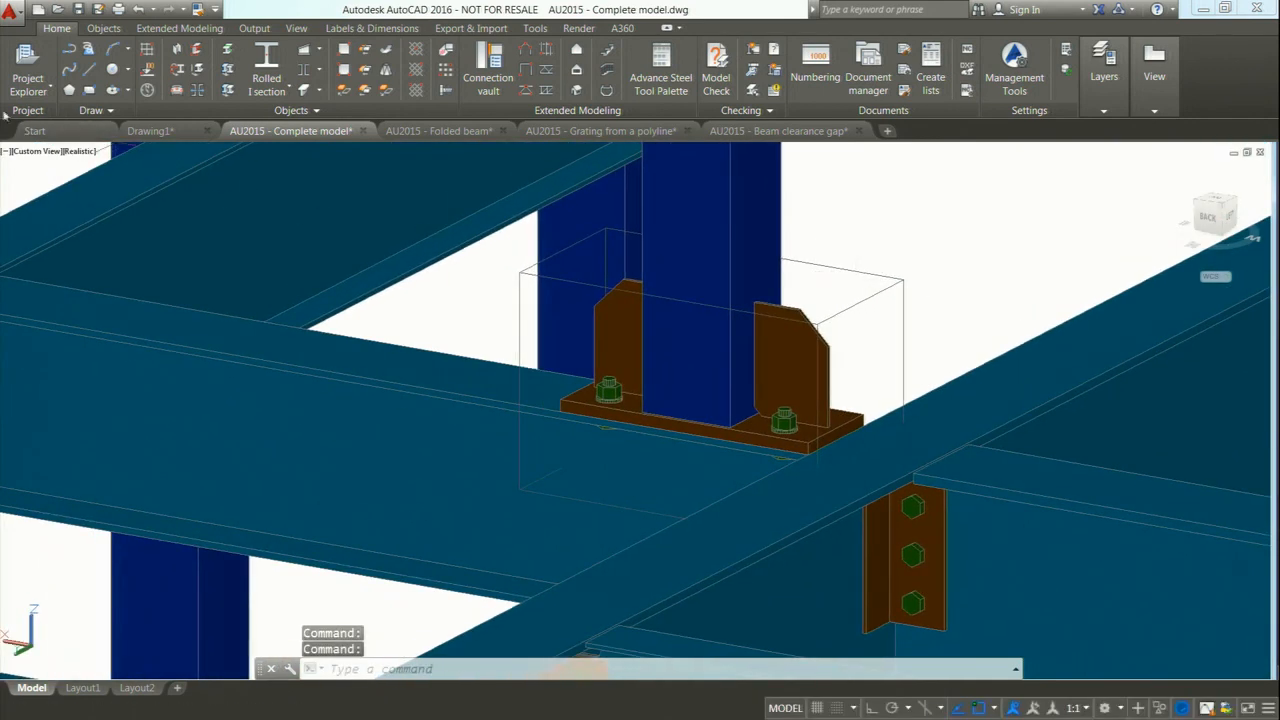
{"action": "left_click", "coordinate": [34, 91]}
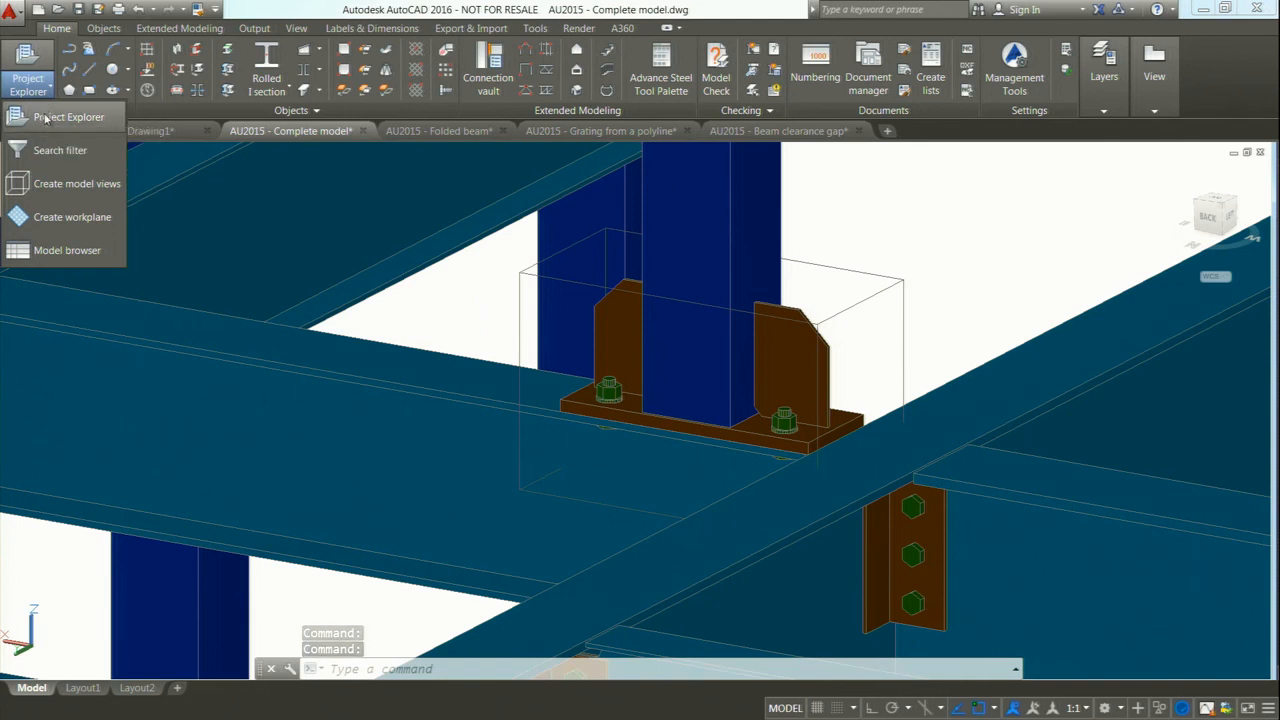
{"action": "left_click", "coordinate": [38, 116]}
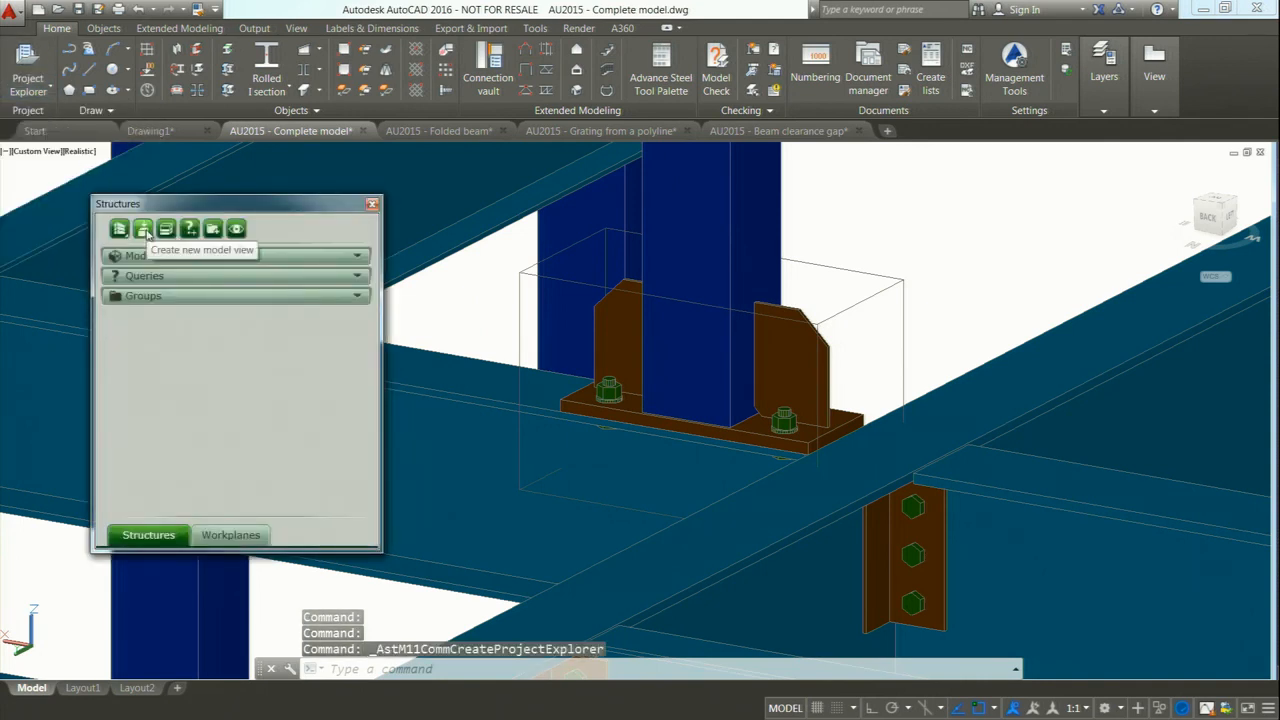
{"action": "left_click", "coordinate": [145, 231]}
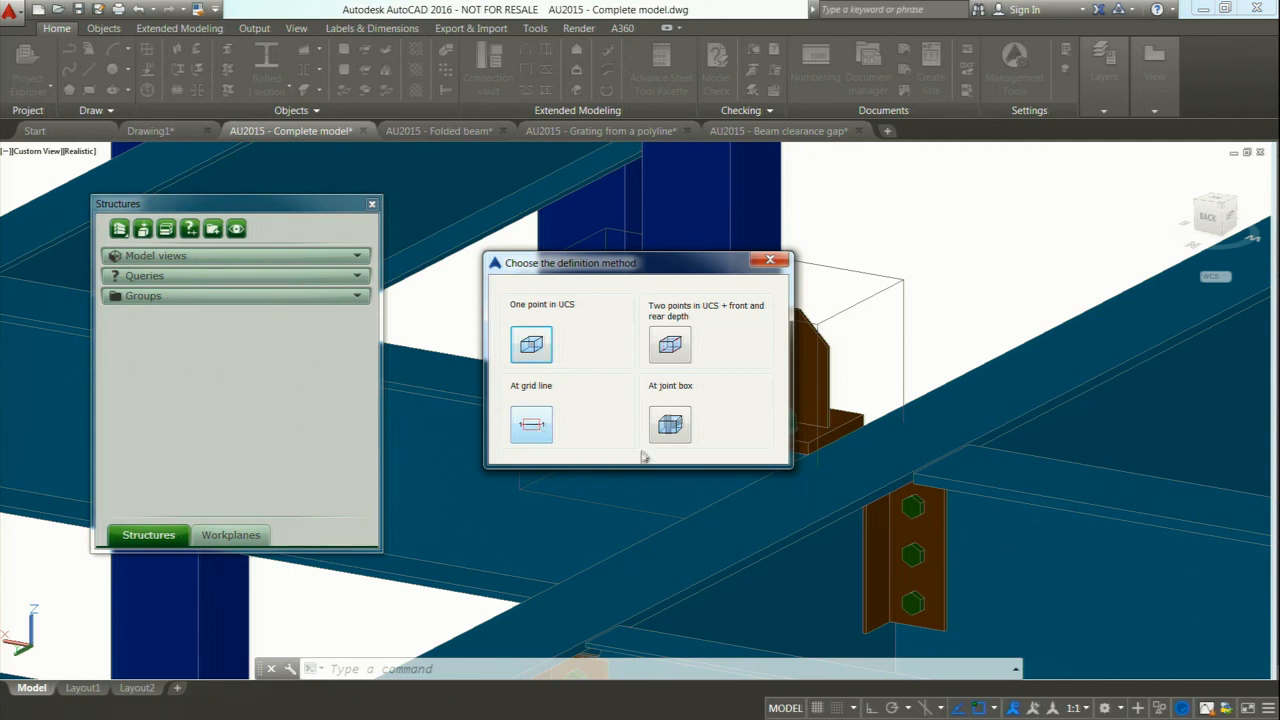
{"action": "left_click_drag", "start_coordinate": [655, 266], "coordinate": [1035, 171]}
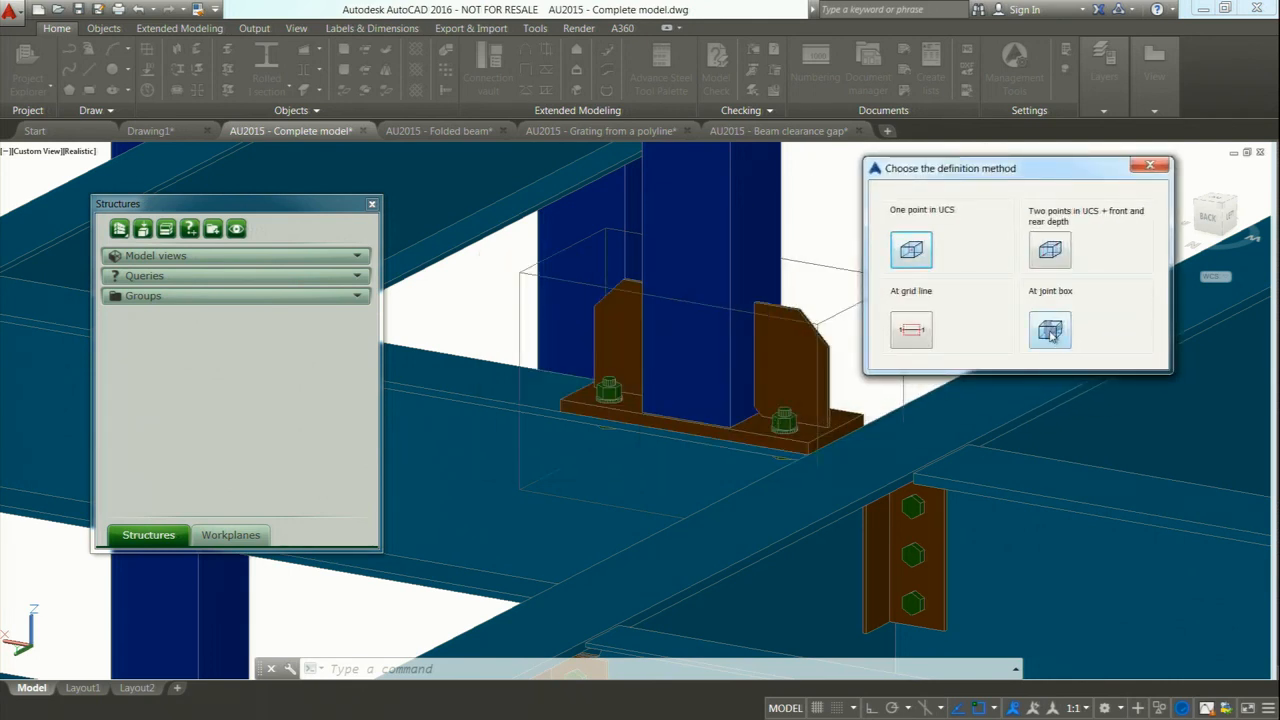
{"action": "left_click", "coordinate": [1050, 334]}
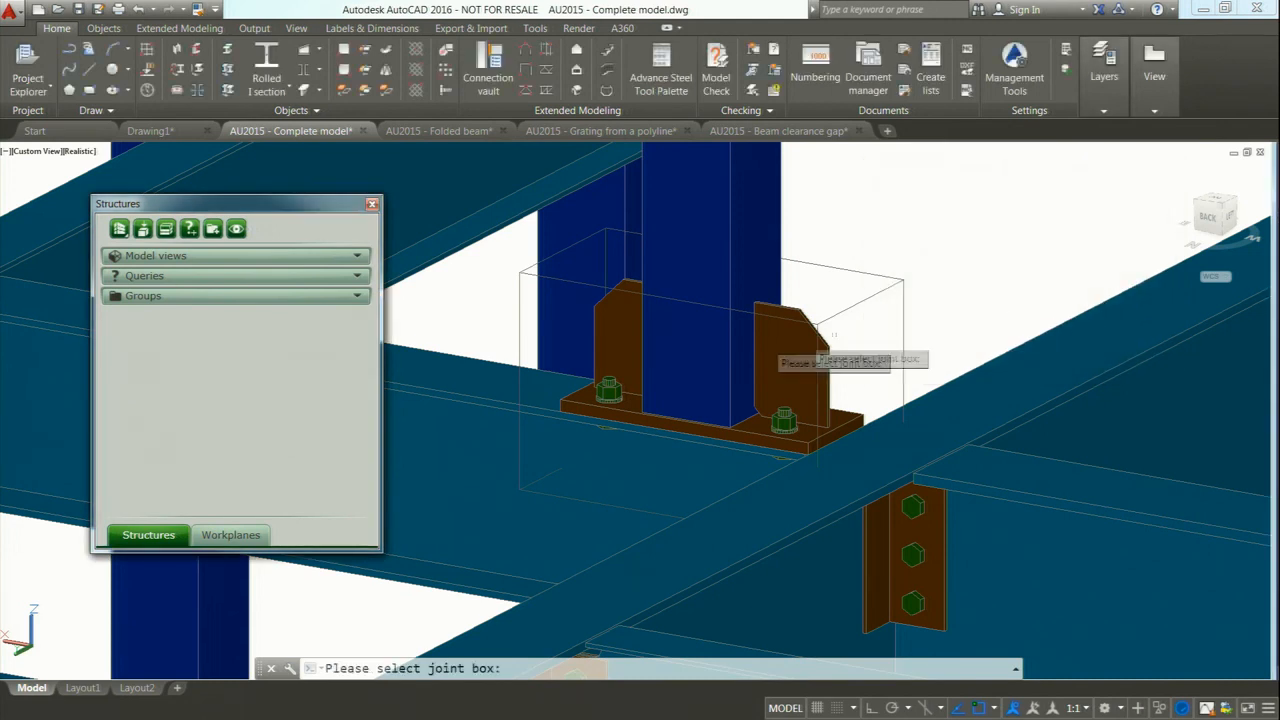
{"action": "left_click", "coordinate": [519, 323]}
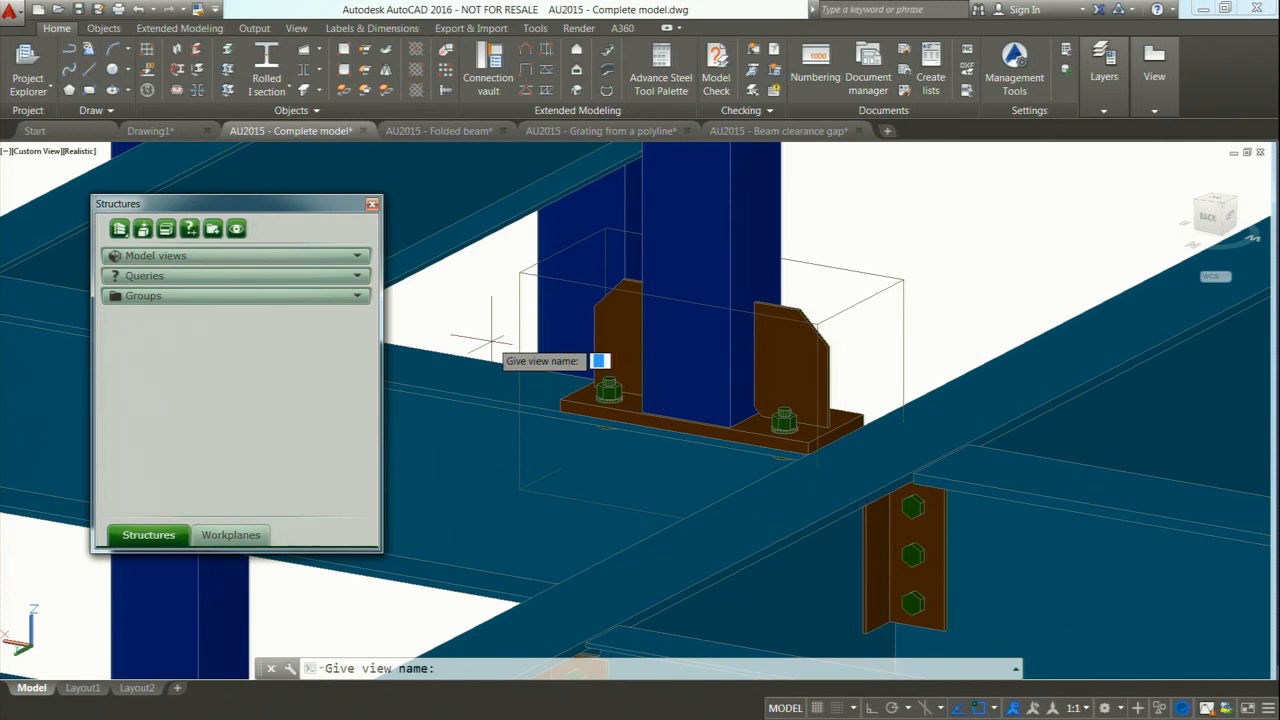
Name the model view AU Connection and choose the cyan arrow facing the column base as its default view direction.
{"action": "type", "text": "AU C"}
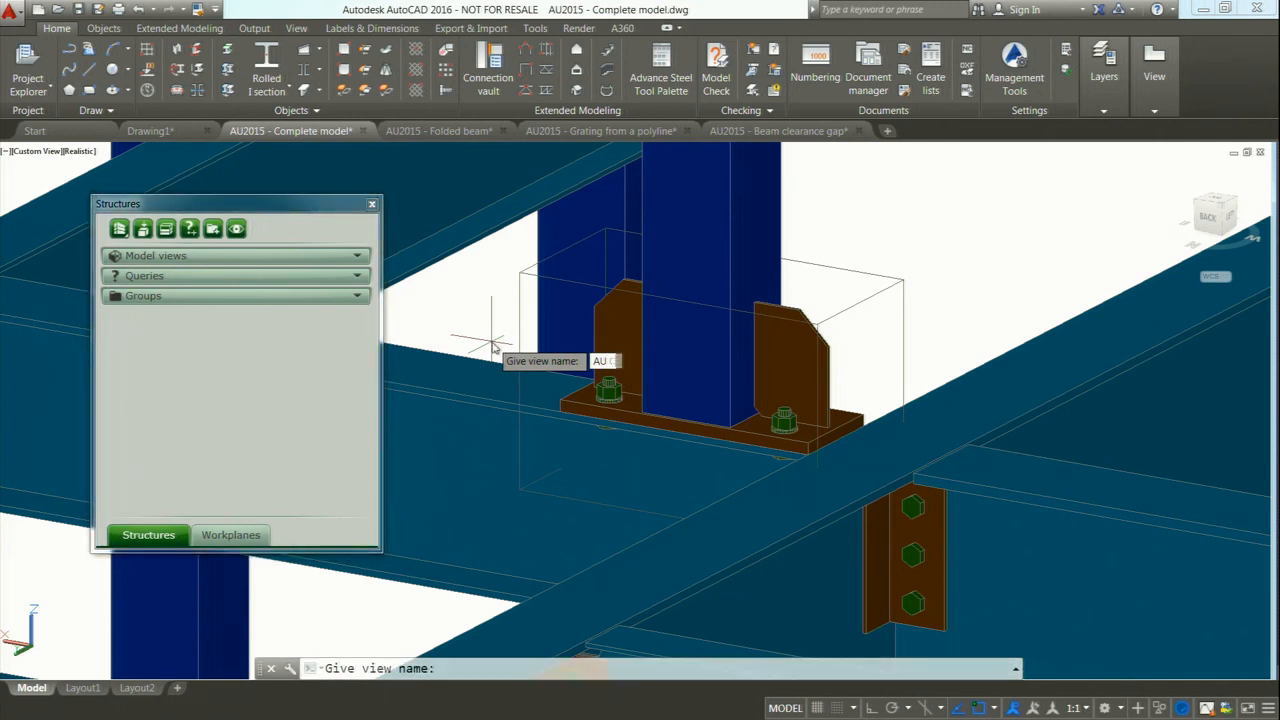
{"action": "type", "text": "onnec"}
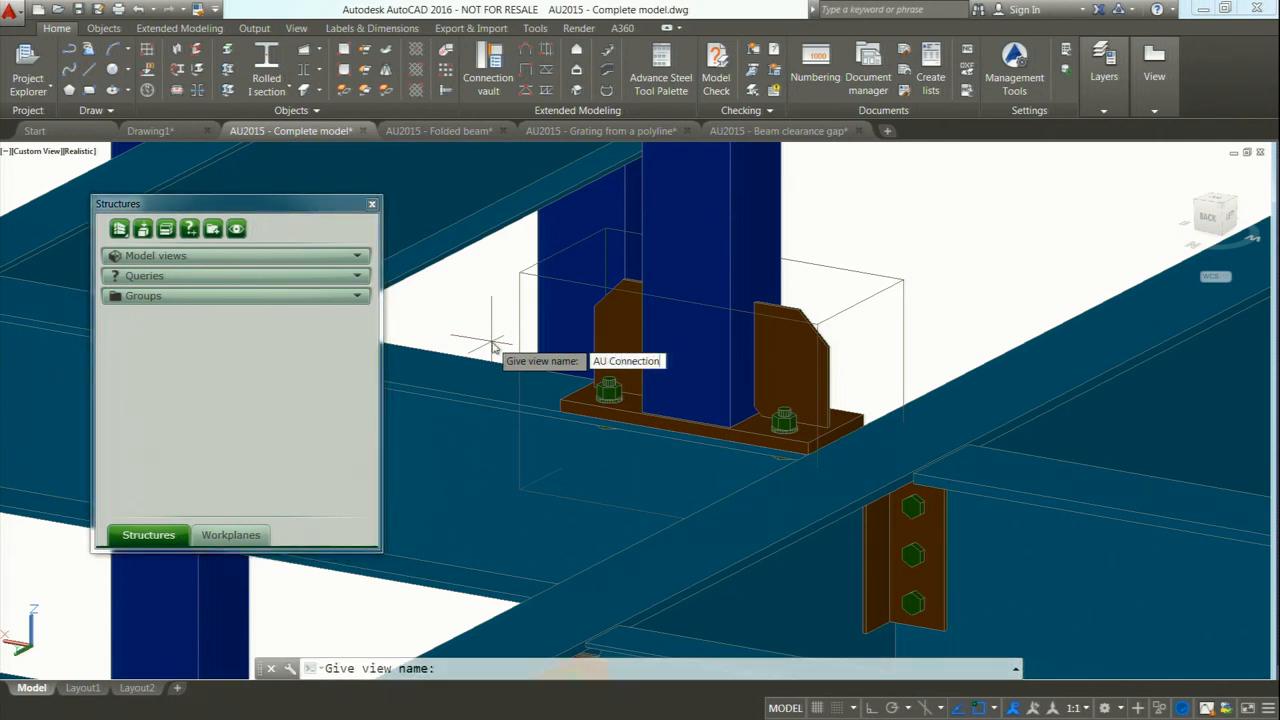
{"action": "type", "text": "tion"}
{"action": "key", "text": "Return"}
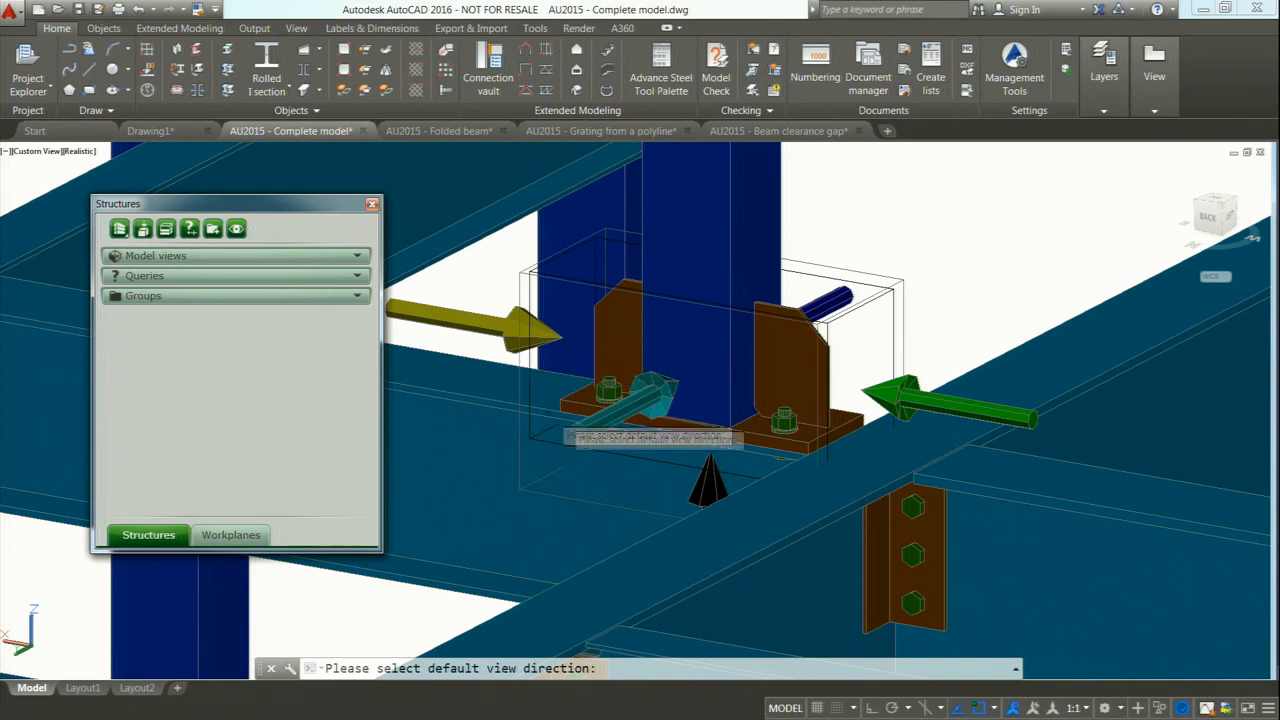
{"action": "left_click", "coordinate": [602, 432]}
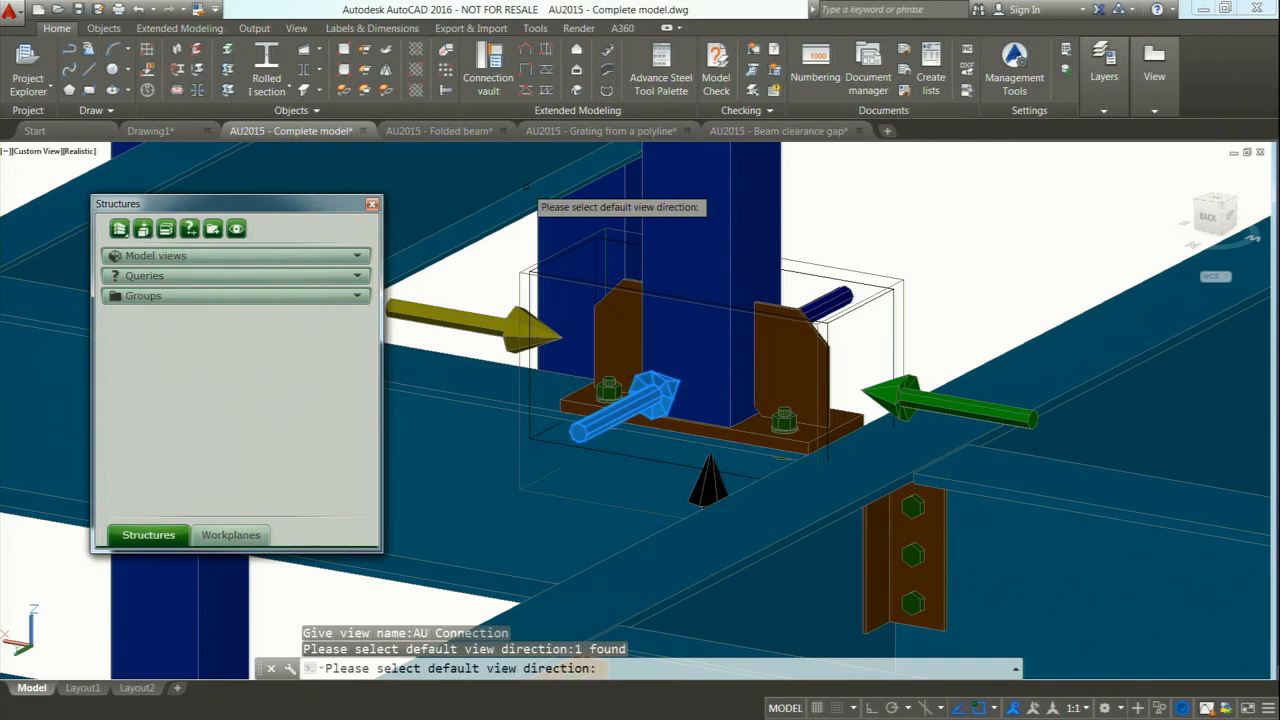
{"action": "key", "text": "Return"}
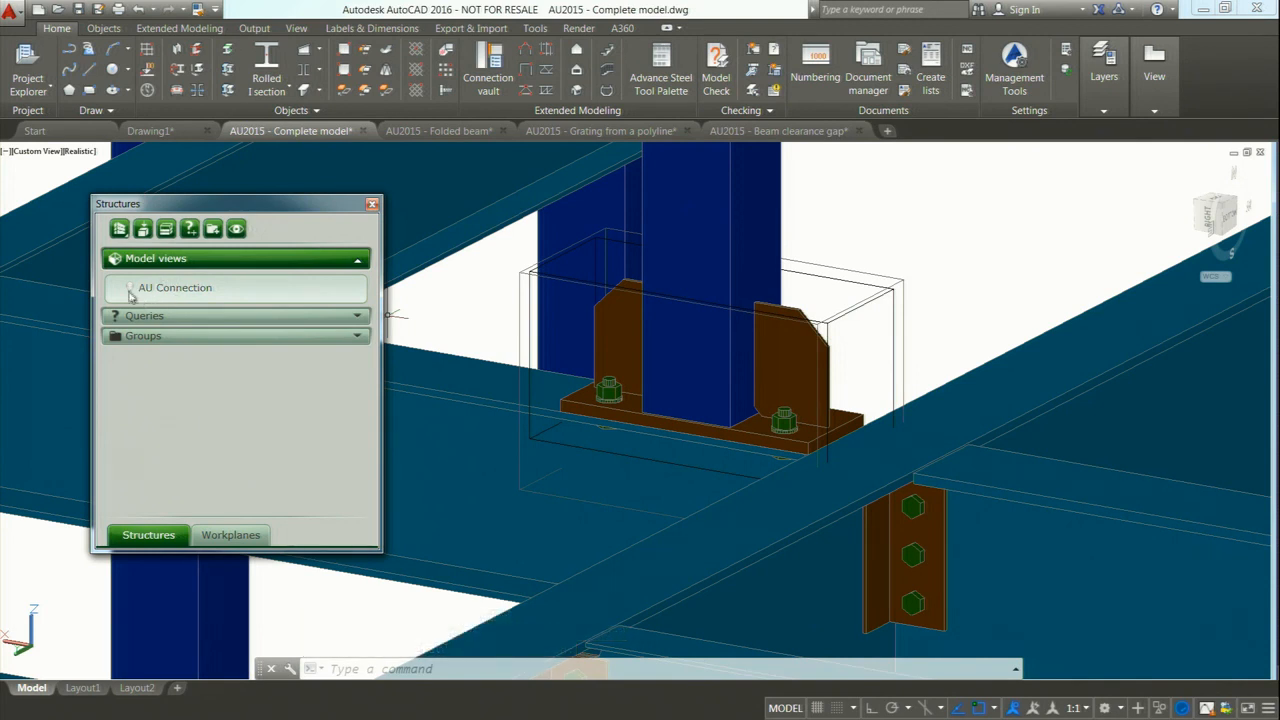
Activate the AU Connection model view and stretch its box backward, forward and downward around the column base.
{"action": "left_click", "coordinate": [131, 289]}
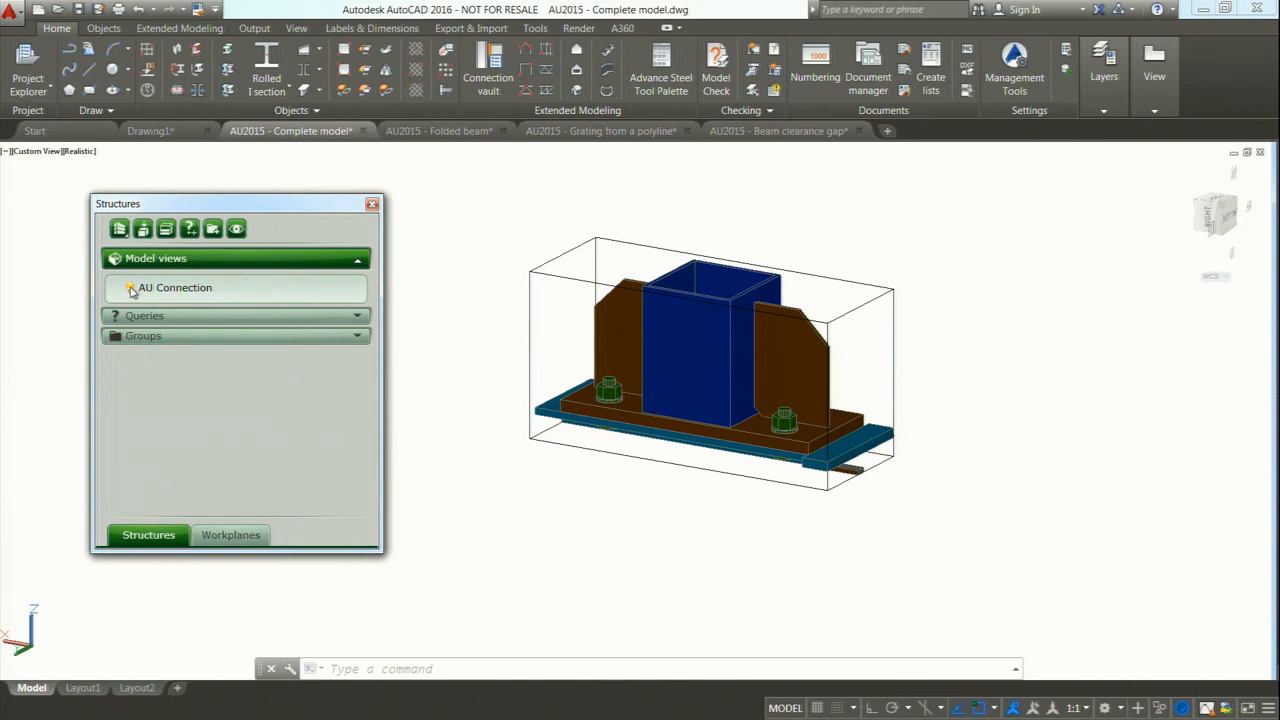
{"action": "left_click", "coordinate": [878, 298]}
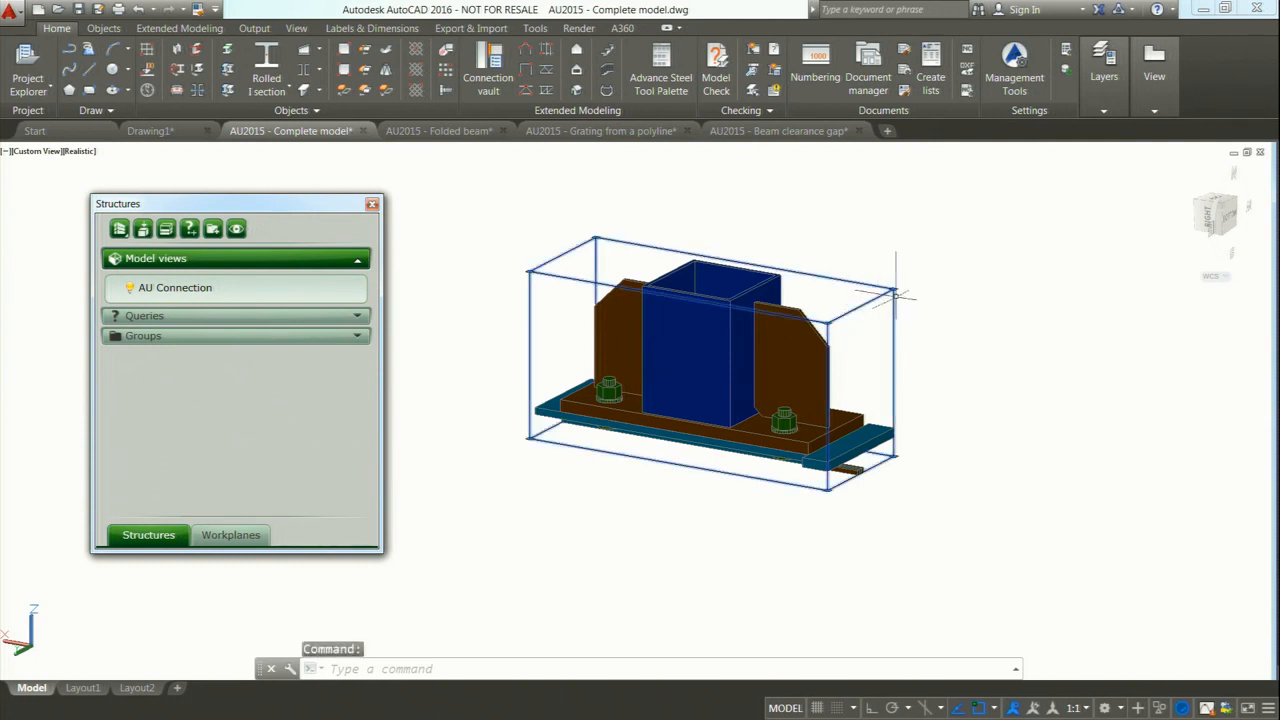
{"action": "left_click", "coordinate": [894, 289]}
{"action": "left_click", "coordinate": [888, 216]}
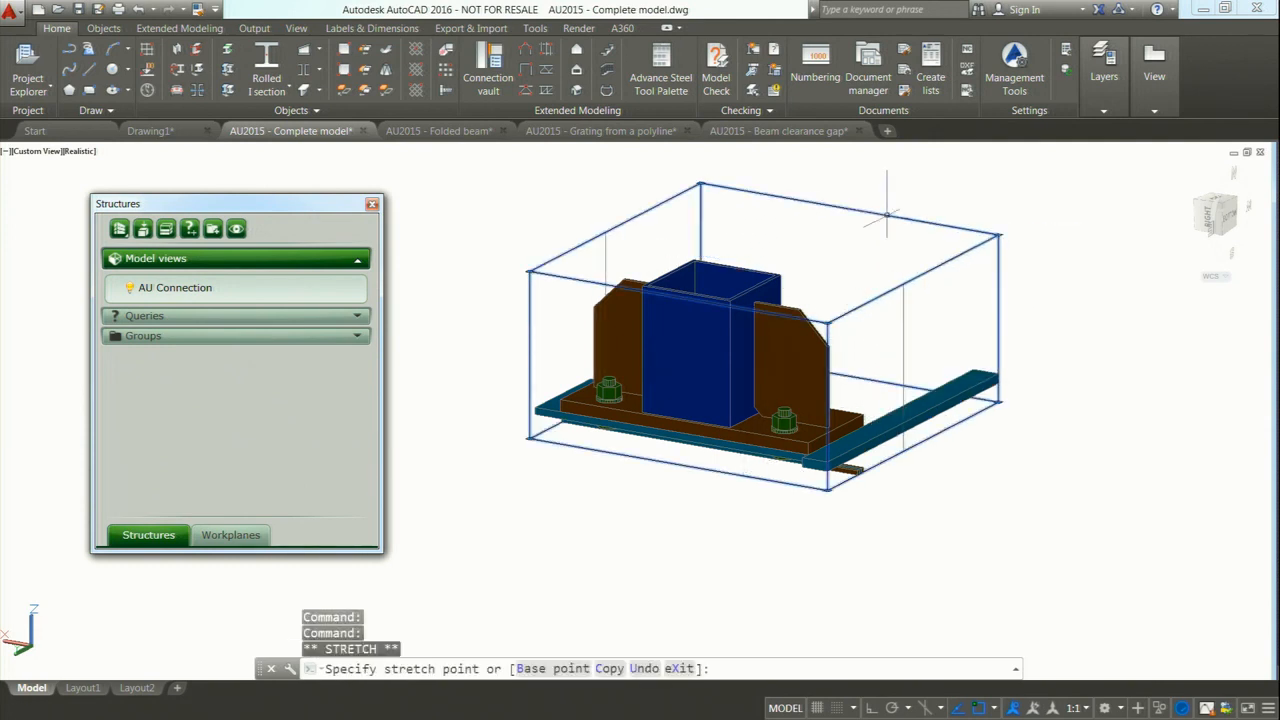
{"action": "left_click", "coordinate": [827, 490]}
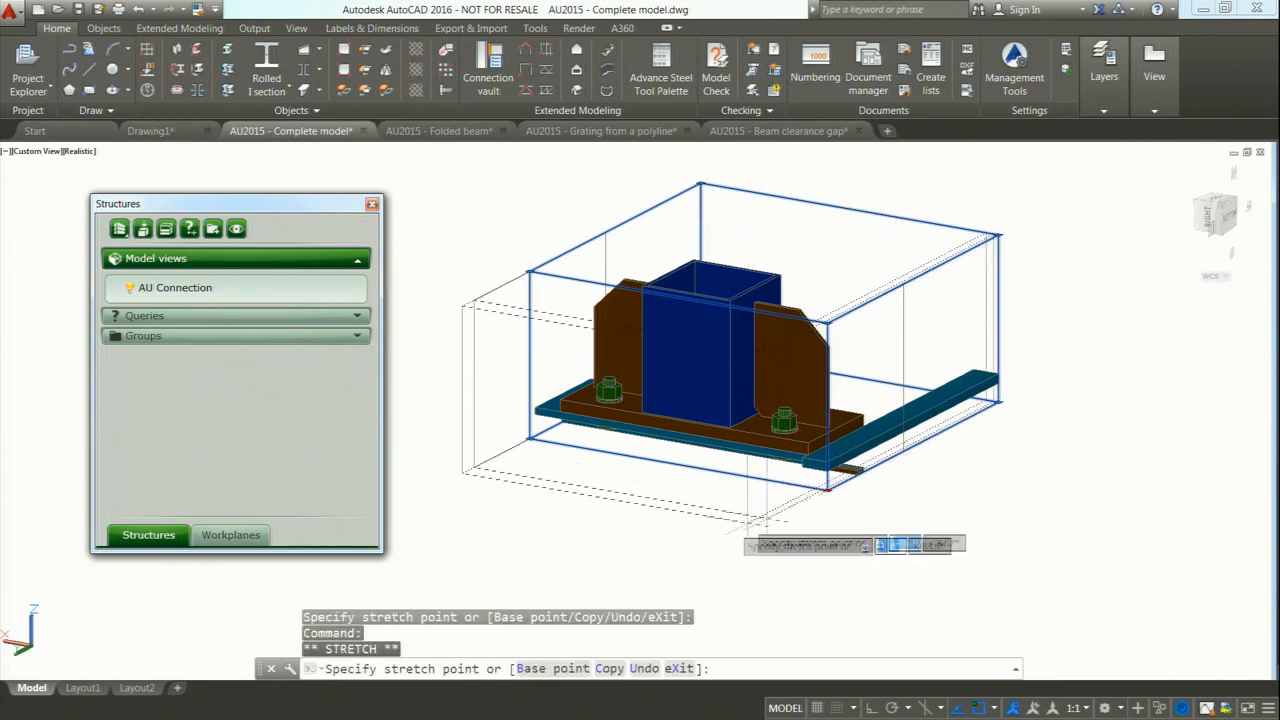
{"action": "left_click", "coordinate": [702, 538]}
{"action": "key", "text": "Escape"}
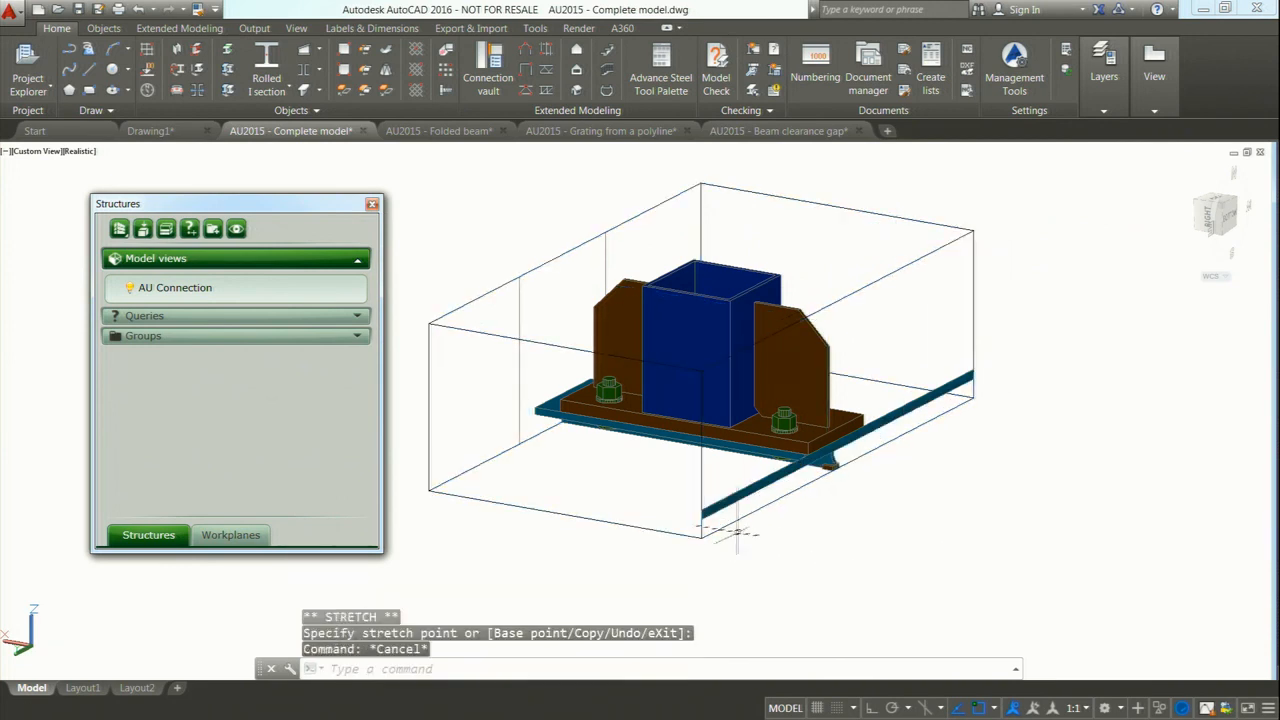
{"action": "left_click", "coordinate": [705, 538]}
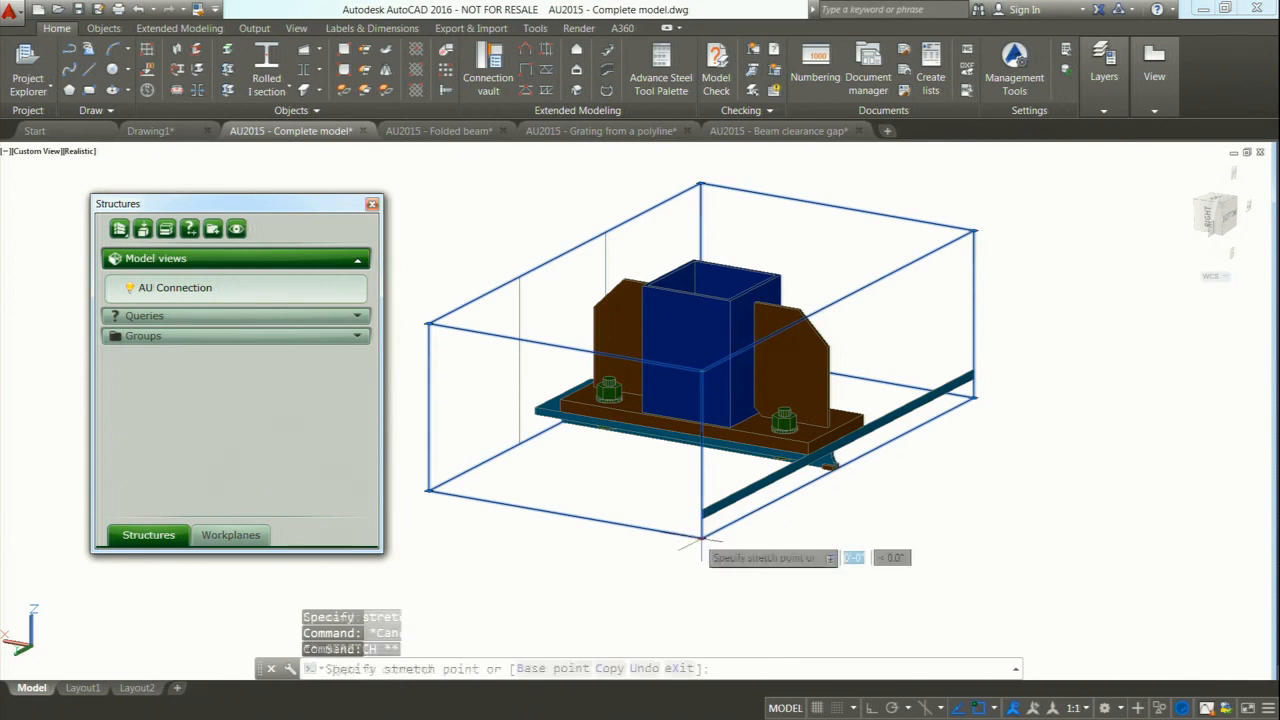
{"action": "left_click", "coordinate": [710, 593]}
{"action": "key", "text": "Escape"}
{"action": "scroll", "coordinate": [822, 541], "scroll_direction": "down", "scroll_amount": 3}
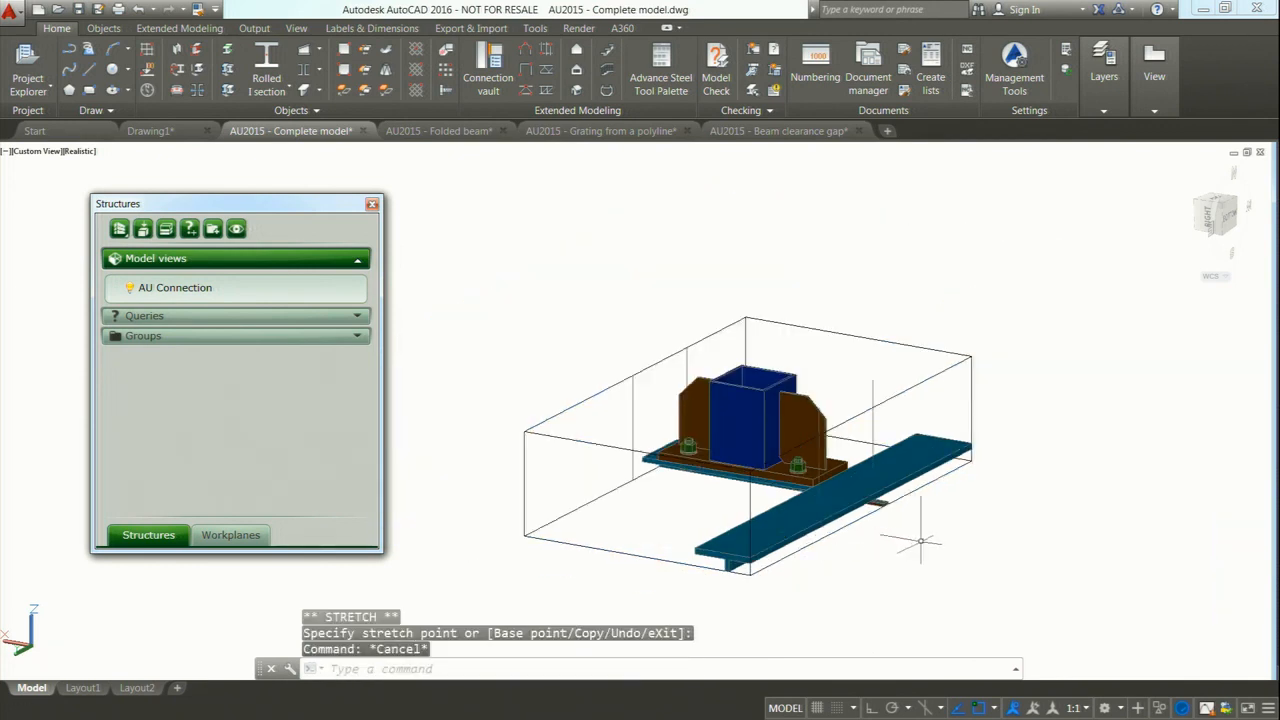
{"action": "middle_click_drag", "start_coordinate": [920, 543], "coordinate": [857, 524]}
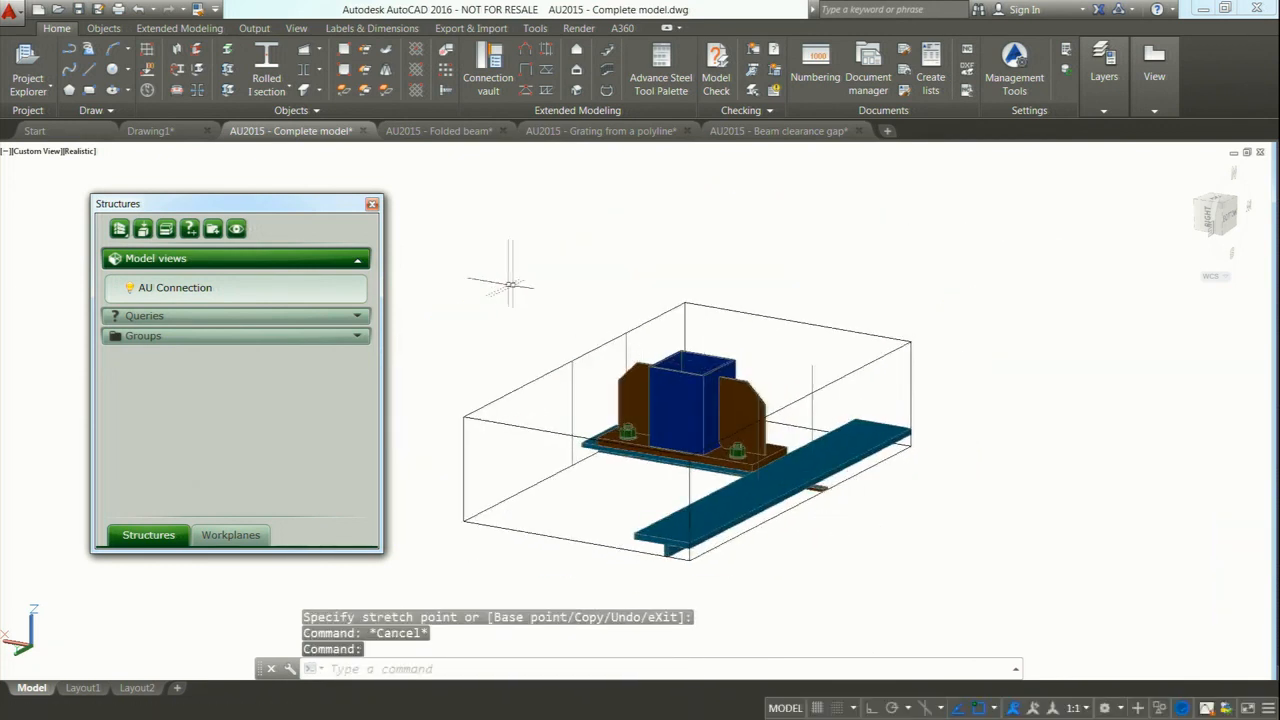
Close the Project Explorer, split the drawing area into the Three: Left viewport configuration and frame the connection in the large viewport.
{"action": "left_click", "coordinate": [371, 204]}
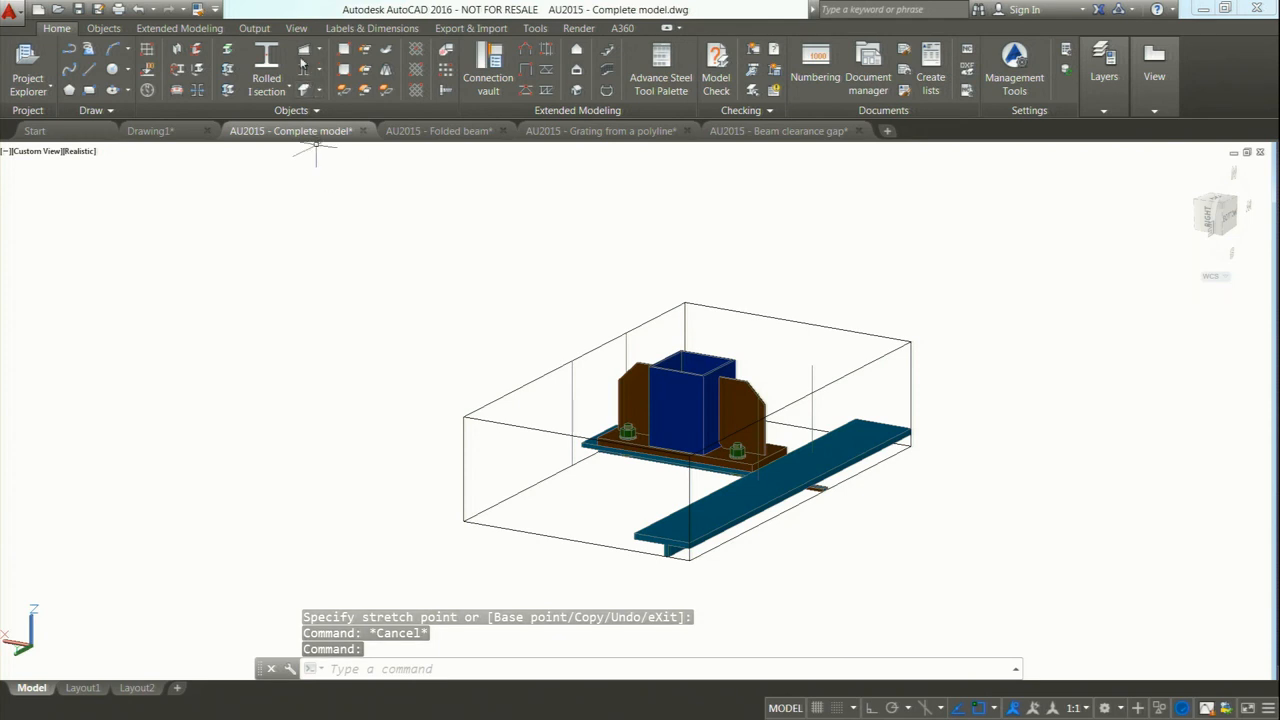
{"action": "left_click", "coordinate": [296, 28]}
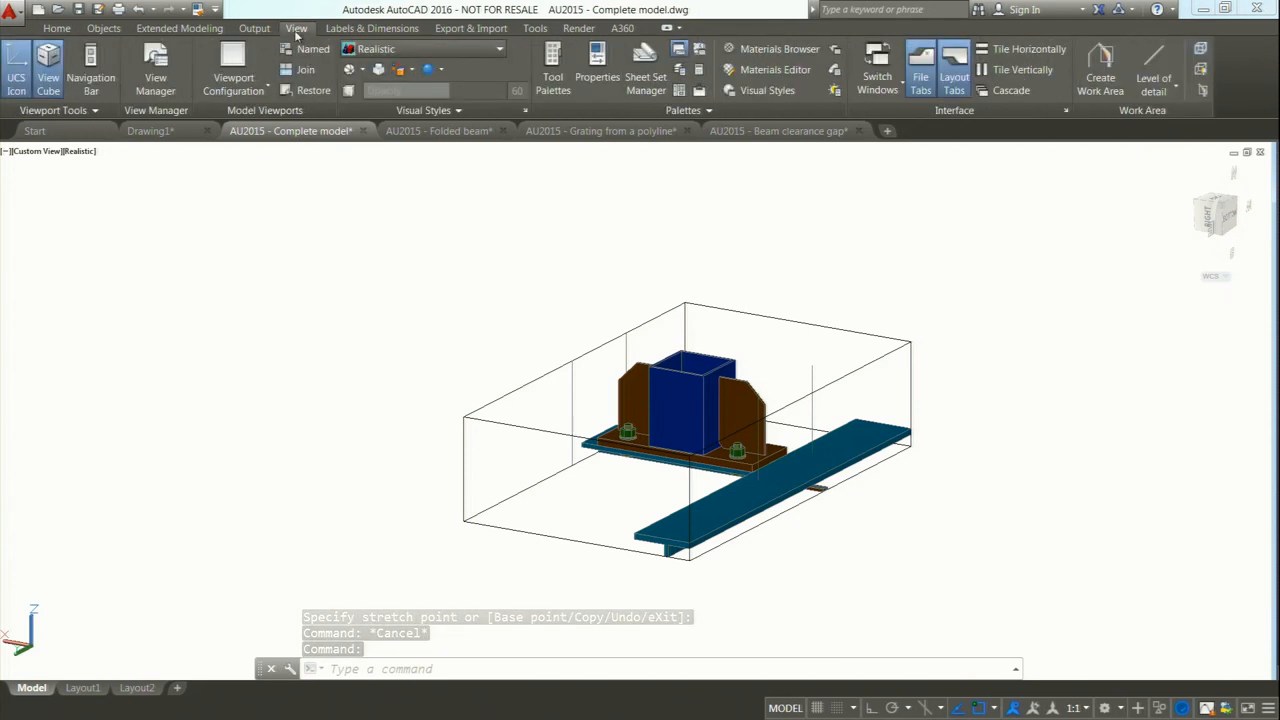
{"action": "left_click", "coordinate": [265, 91]}
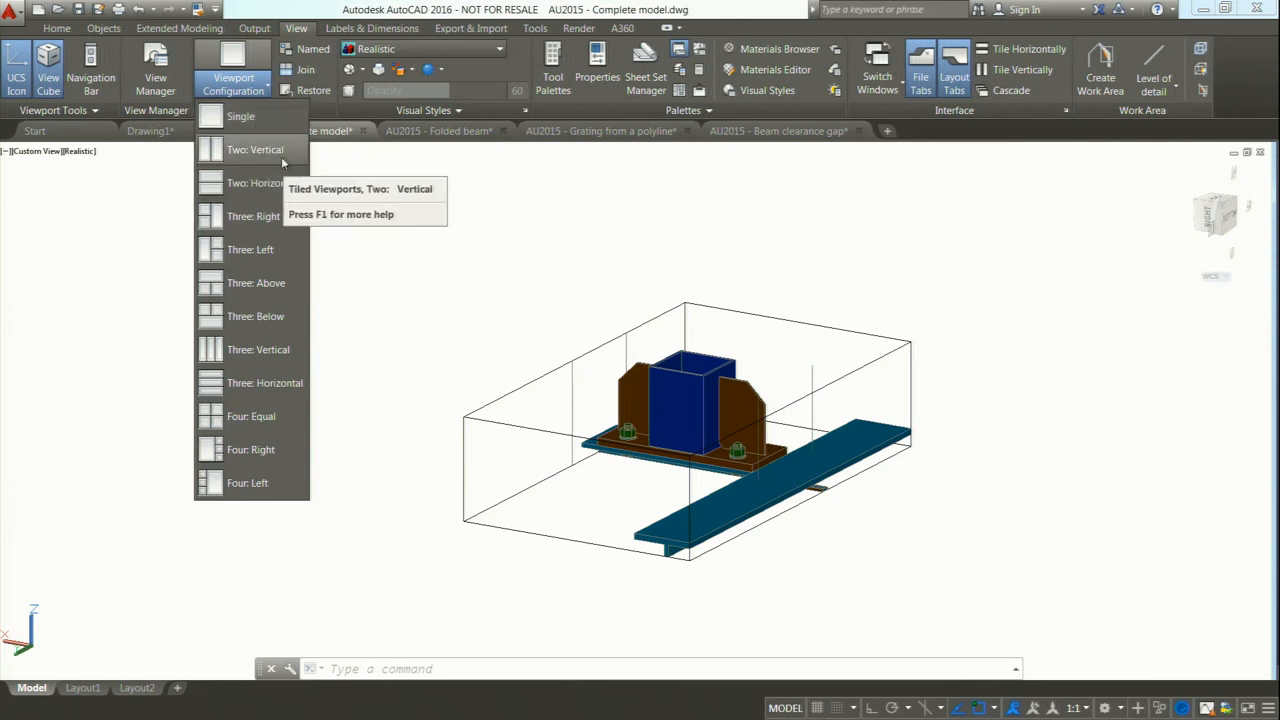
{"action": "left_click", "coordinate": [247, 252]}
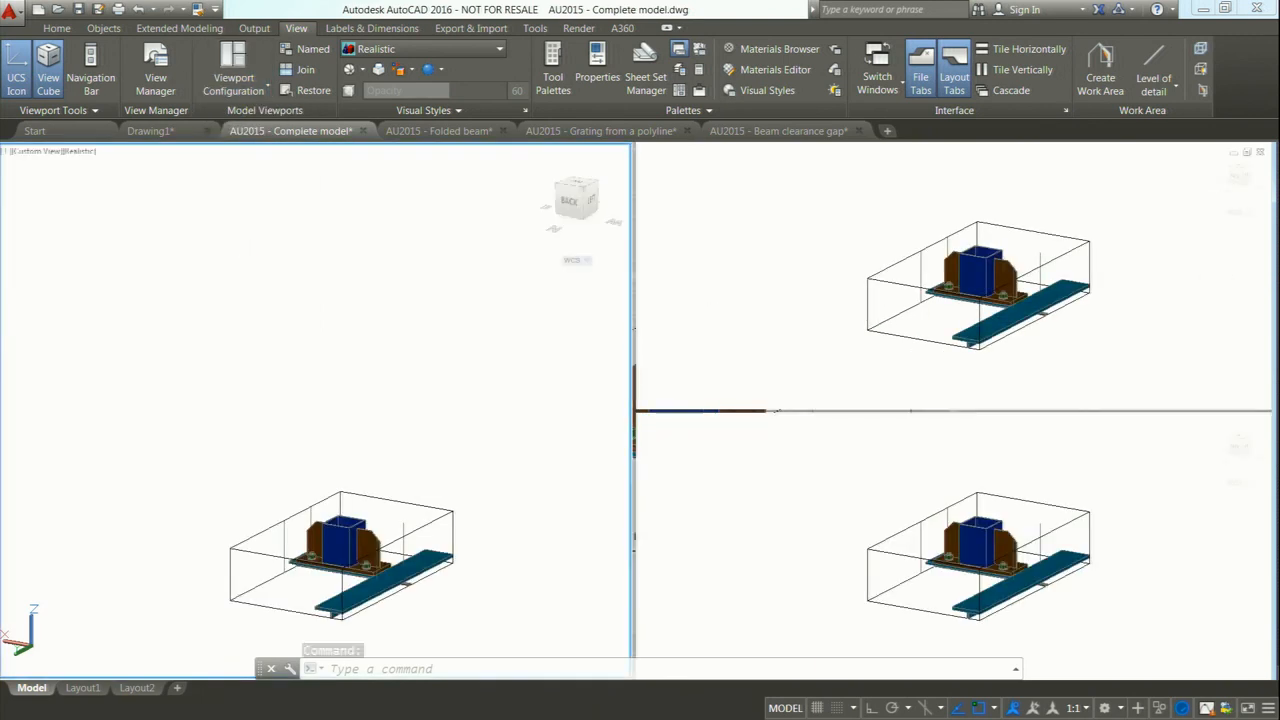
{"action": "left_click", "coordinate": [415, 430]}
{"action": "left_click", "coordinate": [415, 430]}
{"action": "middle_click_drag", "start_coordinate": [415, 430], "coordinate": [469, 198]}
{"action": "scroll", "coordinate": [469, 205], "scroll_direction": "up", "scroll_amount": 2}
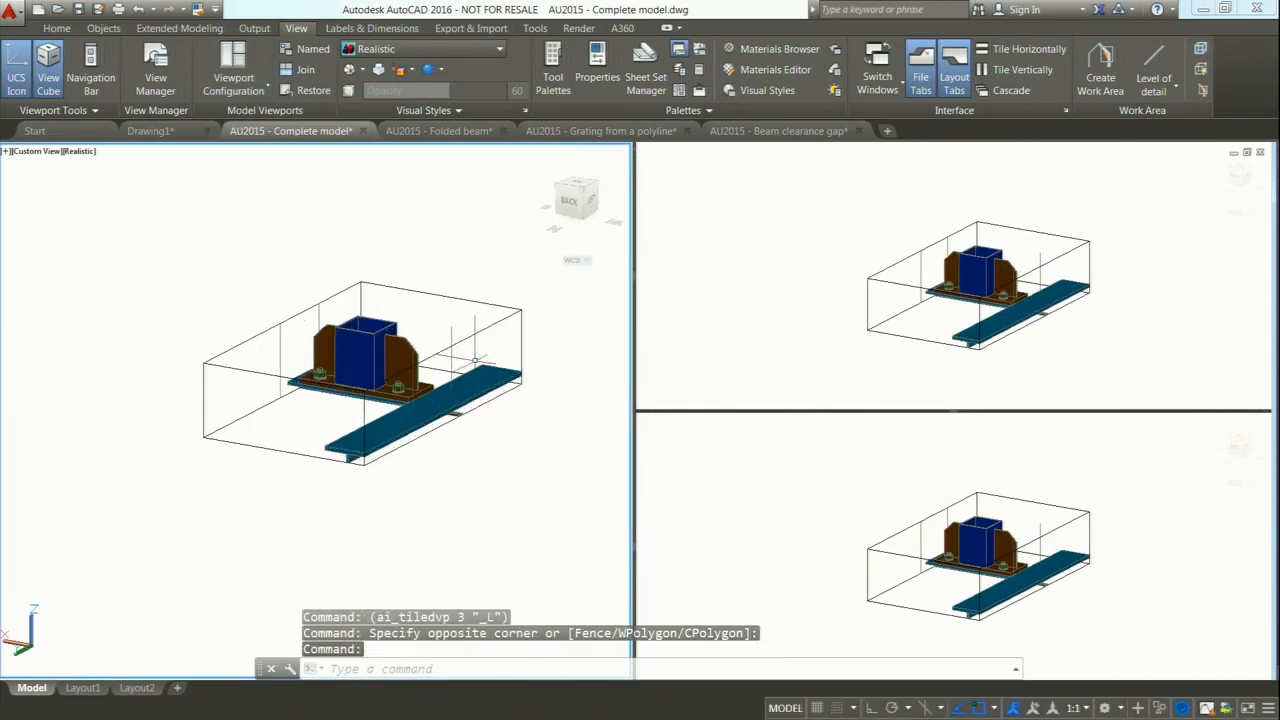
{"action": "scroll", "coordinate": [512, 420], "scroll_direction": "up", "scroll_amount": 2}
Set the upper small viewport to the Back view and the lower small viewport to the Top view.
{"action": "left_click", "coordinate": [843, 323]}
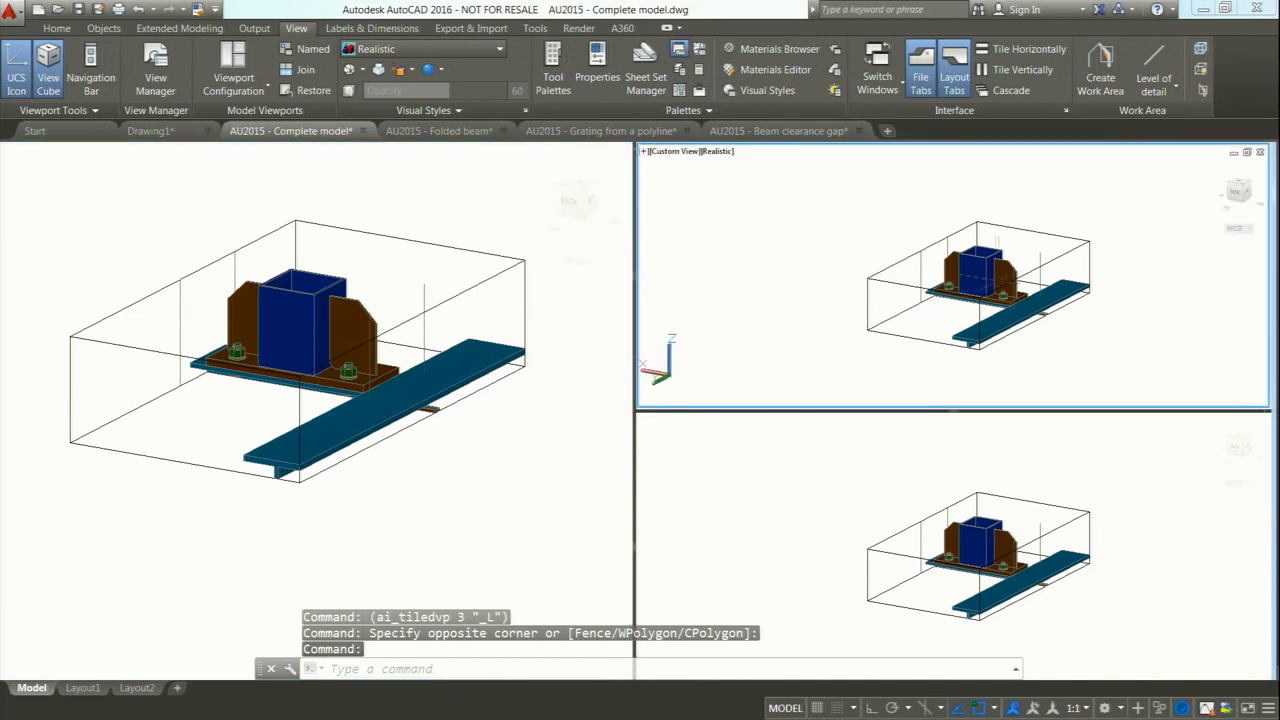
{"action": "scroll", "coordinate": [1035, 260], "scroll_direction": "up", "scroll_amount": 3}
{"action": "left_click", "coordinate": [1238, 192]}
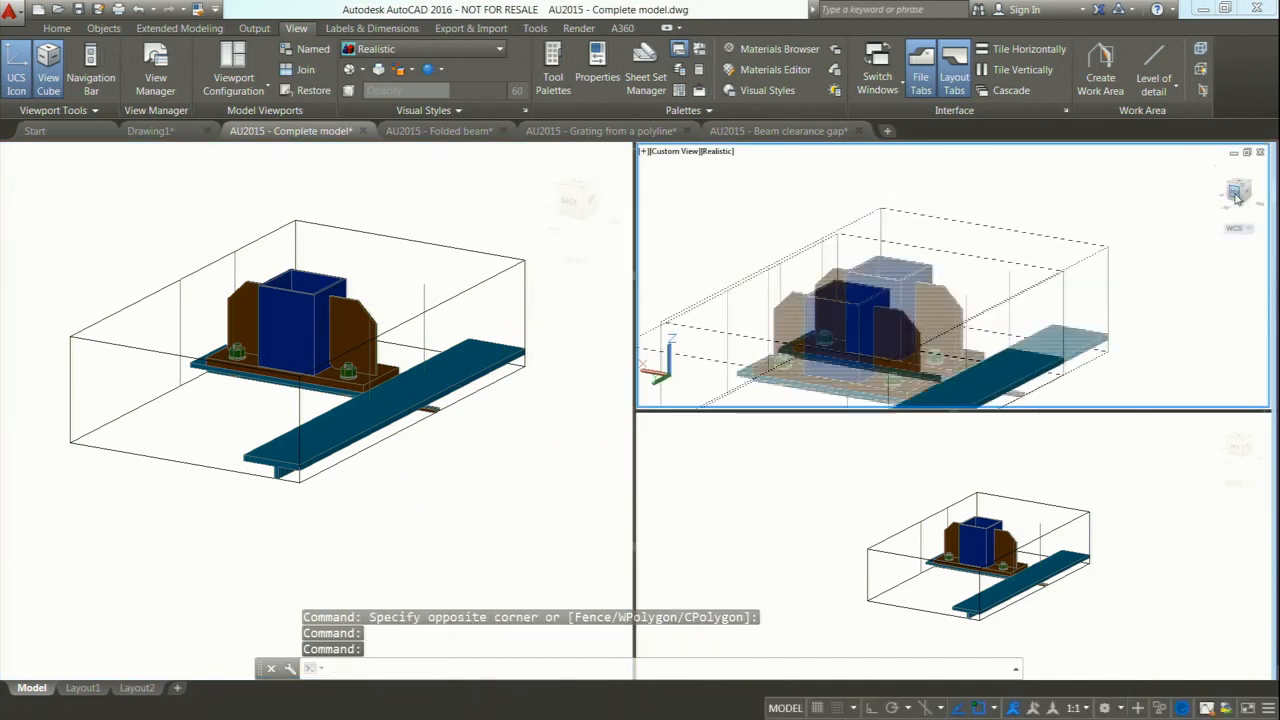
{"action": "left_click", "coordinate": [1105, 490]}
{"action": "scroll", "coordinate": [1228, 454], "scroll_direction": "up", "scroll_amount": 3}
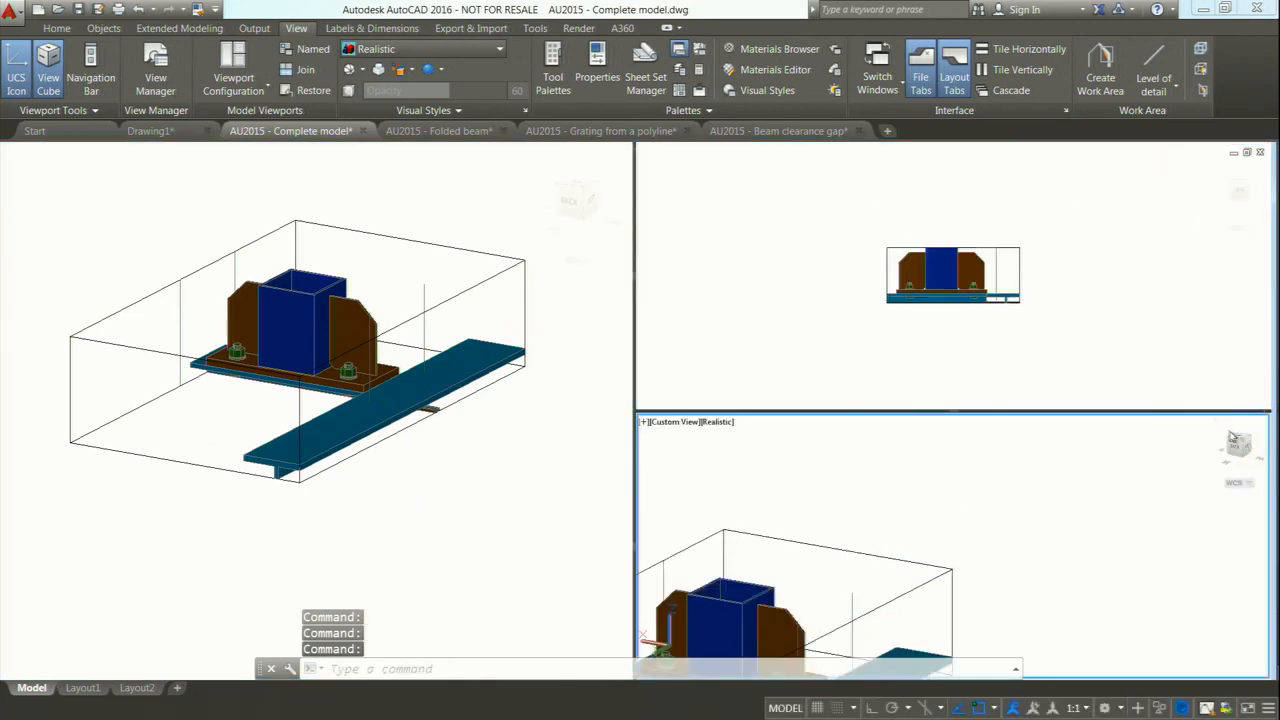
{"action": "left_click", "coordinate": [1236, 441]}
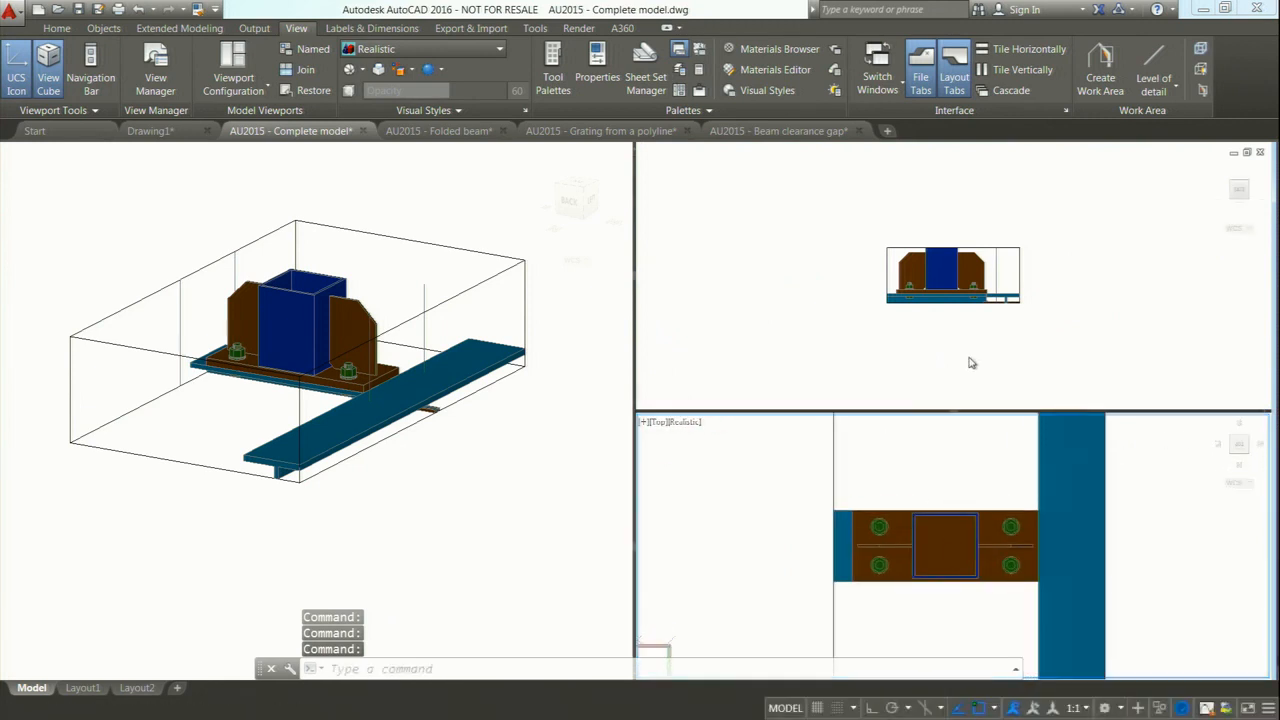
In the Back viewport, stretch the model view box sideways along the supporting beam and down to take in the beam depth.
{"action": "left_click", "coordinate": [900, 340]}
{"action": "scroll", "coordinate": [908, 314], "scroll_direction": "up", "scroll_amount": 2}
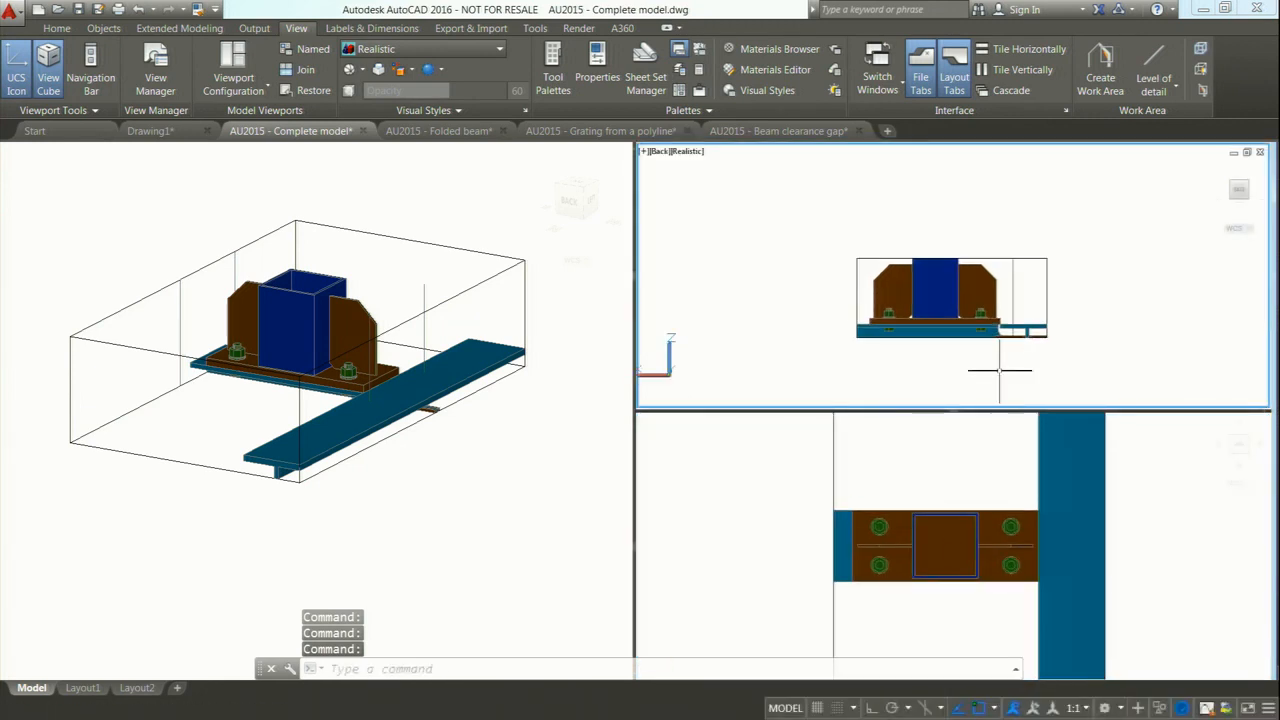
{"action": "left_click", "coordinate": [857, 300]}
{"action": "left_click", "coordinate": [856, 258]}
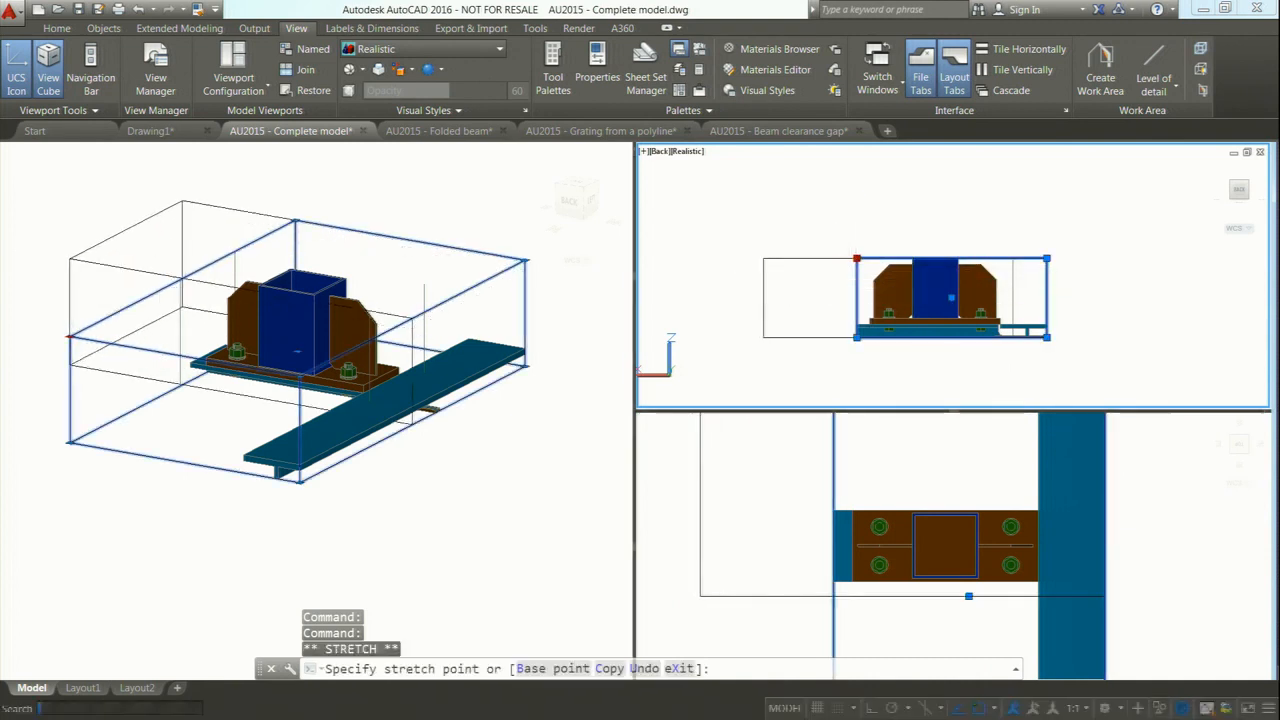
{"action": "left_click", "coordinate": [764, 258]}
{"action": "left_click", "coordinate": [1047, 337]}
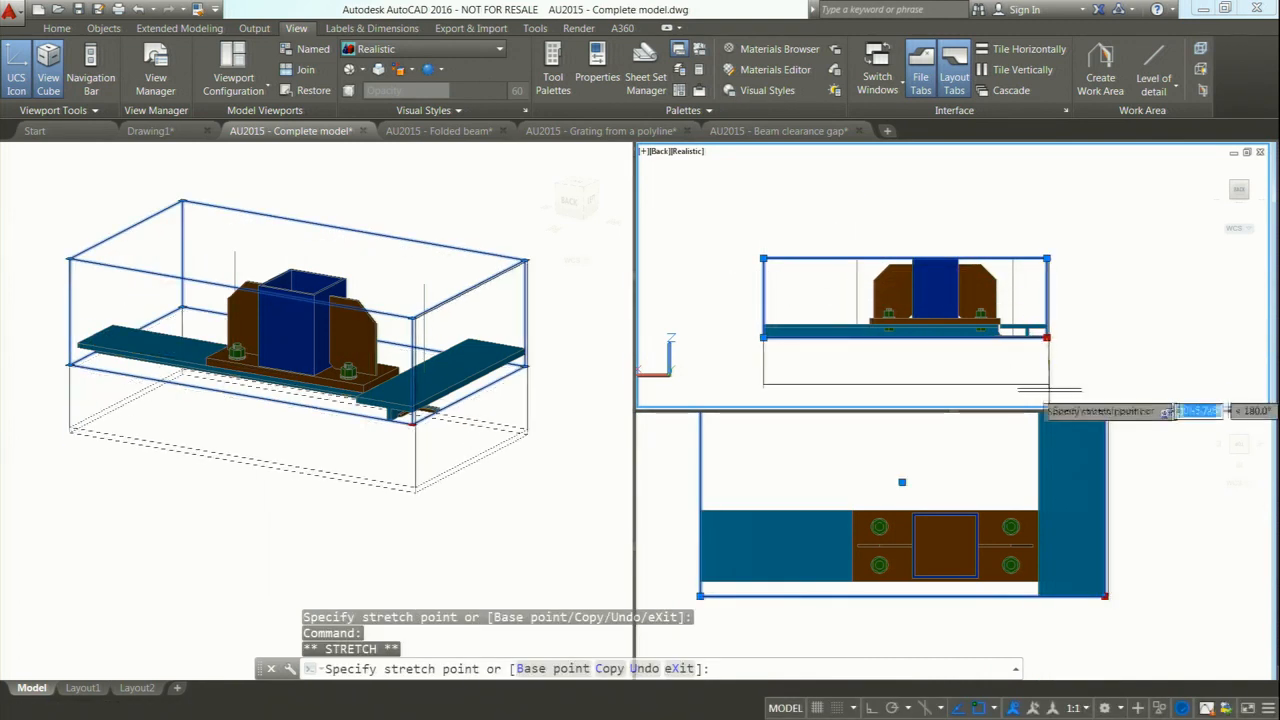
{"action": "left_click", "coordinate": [1048, 390]}
{"action": "middle_click_drag", "start_coordinate": [1103, 357], "coordinate": [1156, 289]}
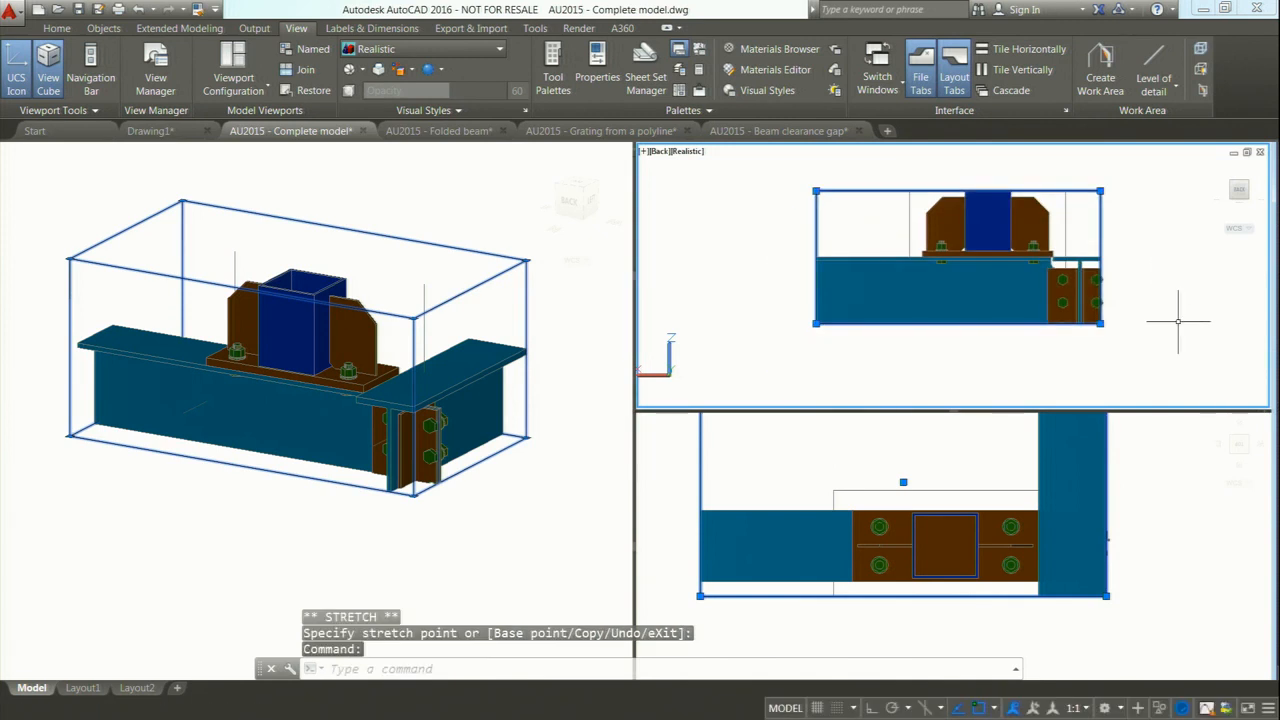
{"action": "key", "text": "Escape"}
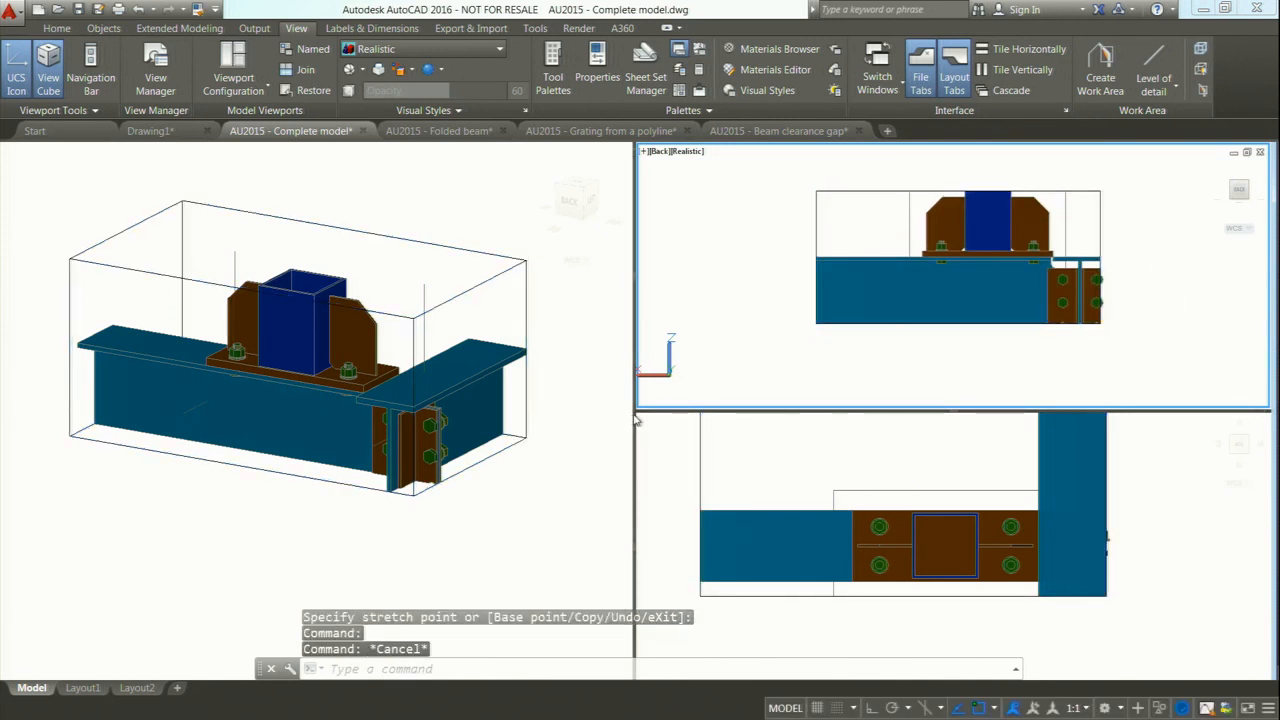
Narrow the large 3D viewport to give the Back and Top viewports more width.
{"action": "left_click_drag", "start_coordinate": [634, 420], "coordinate": [486, 418]}
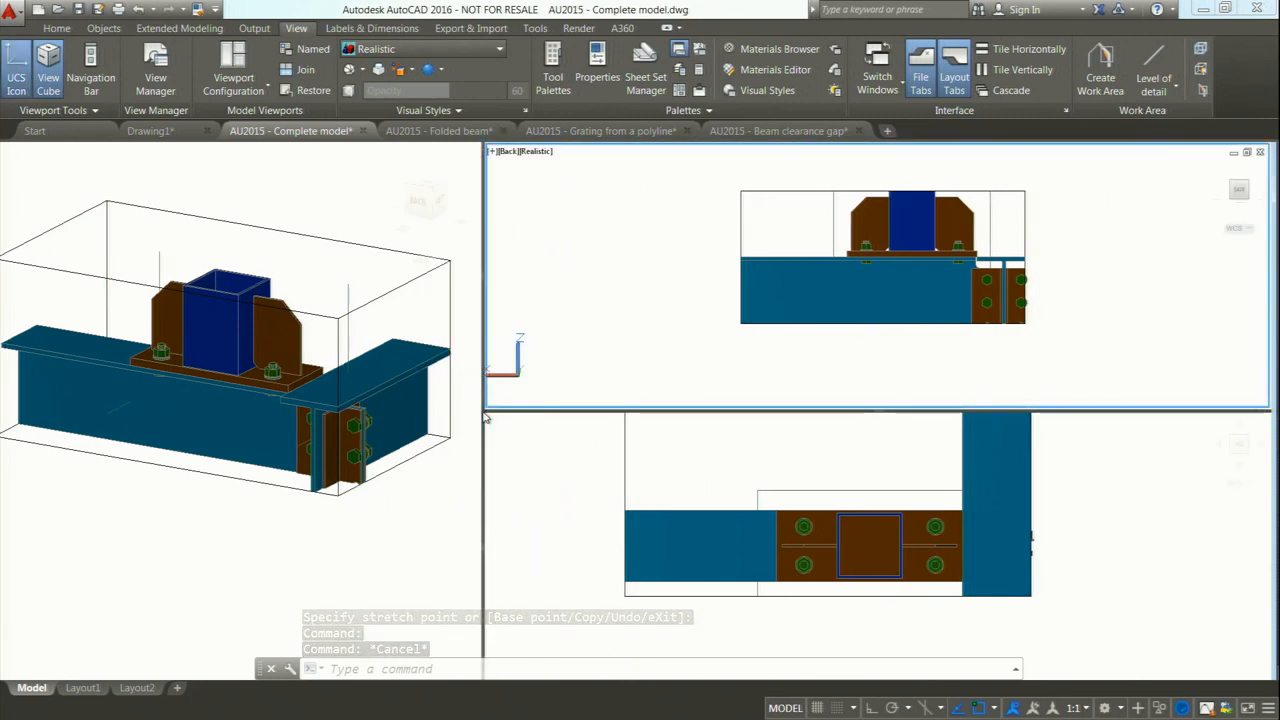
Open the joint properties of the Single Side End Plate from the column's stiffener plate and show its stiffener settings.
{"action": "middle_click_drag", "start_coordinate": [355, 211], "coordinate": [369, 302]}
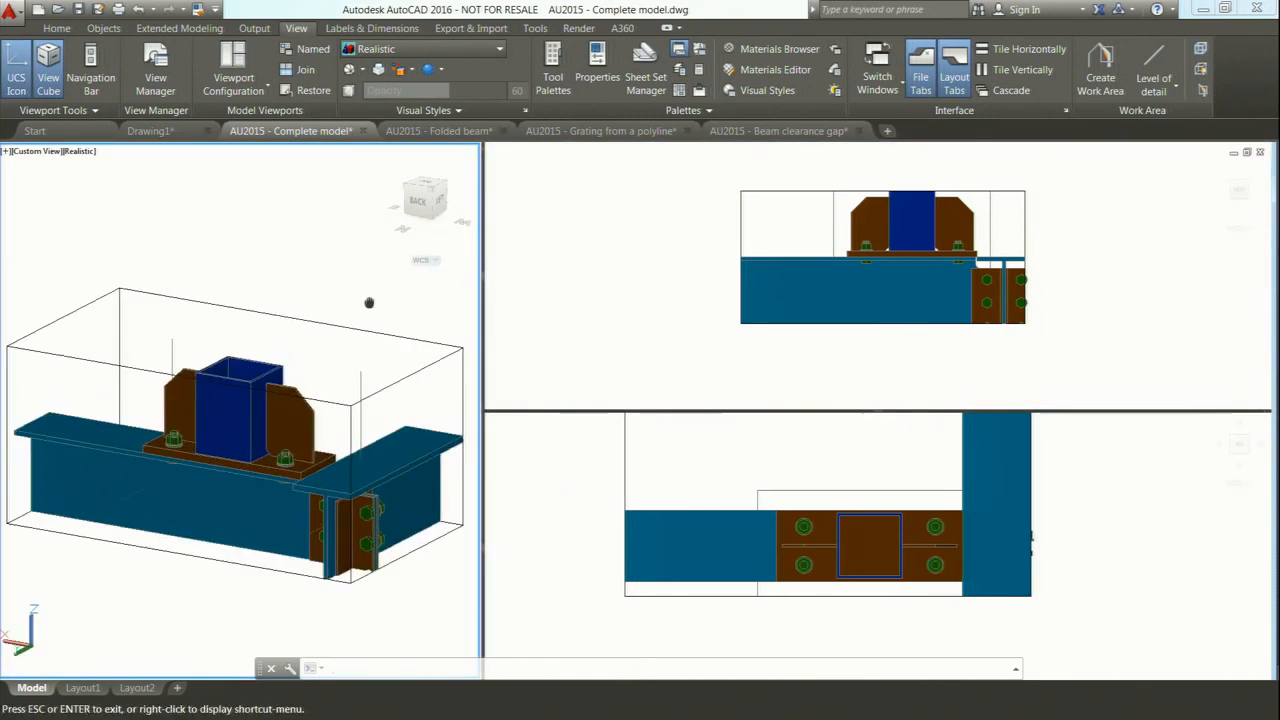
{"action": "left_click", "coordinate": [300, 425]}
{"action": "middle_click_drag", "start_coordinate": [284, 258], "coordinate": [296, 350]}
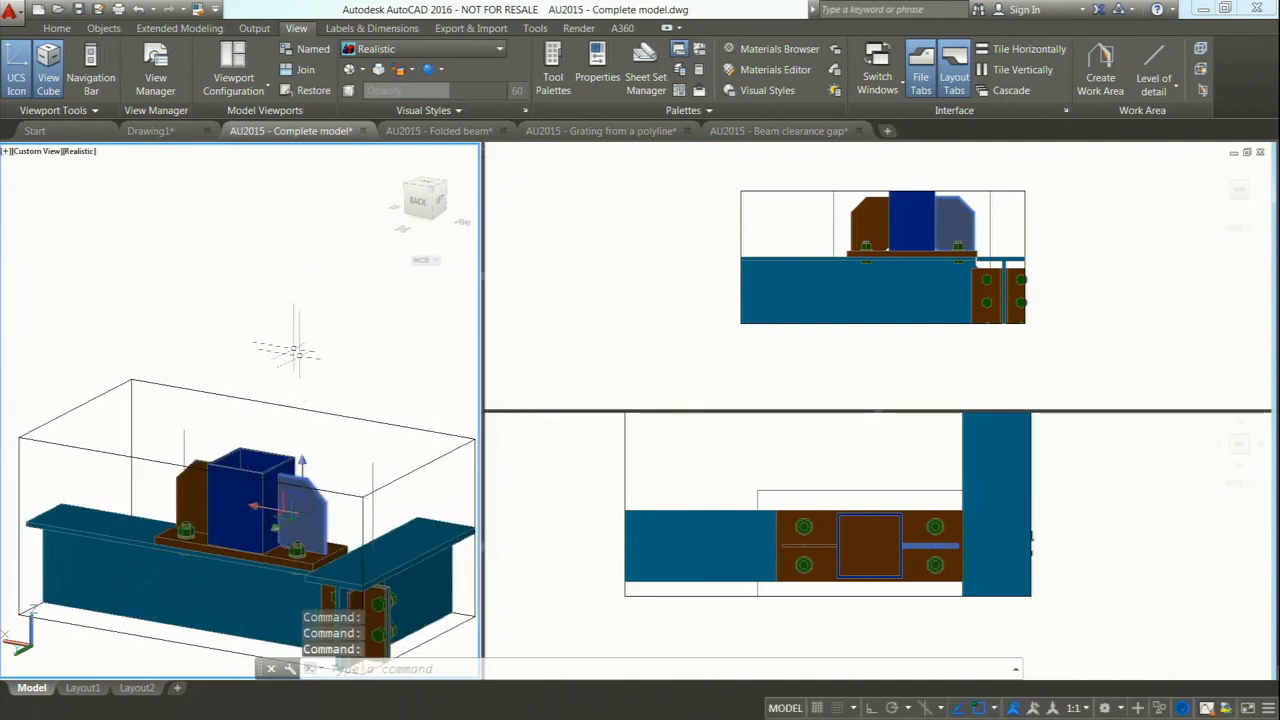
{"action": "right_click", "coordinate": [254, 282]}
{"action": "left_click", "coordinate": [408, 505]}
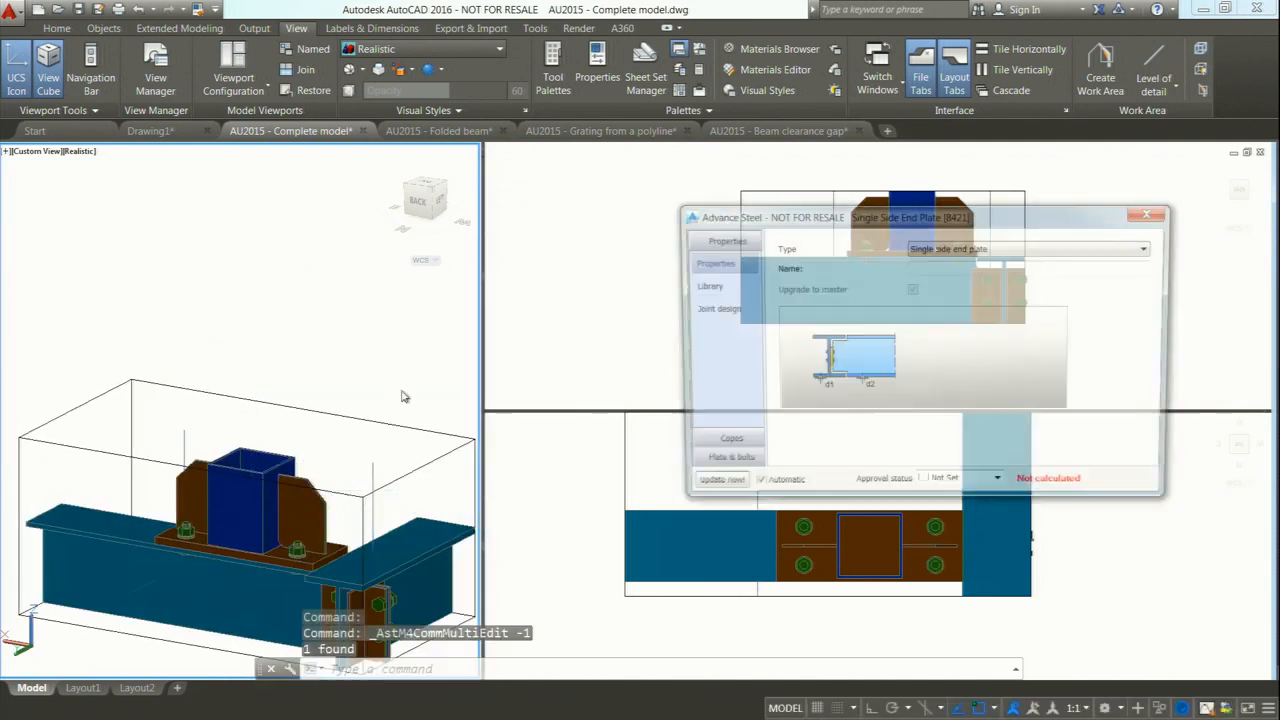
{"action": "left_click_drag", "start_coordinate": [874, 213], "coordinate": [237, 73]}
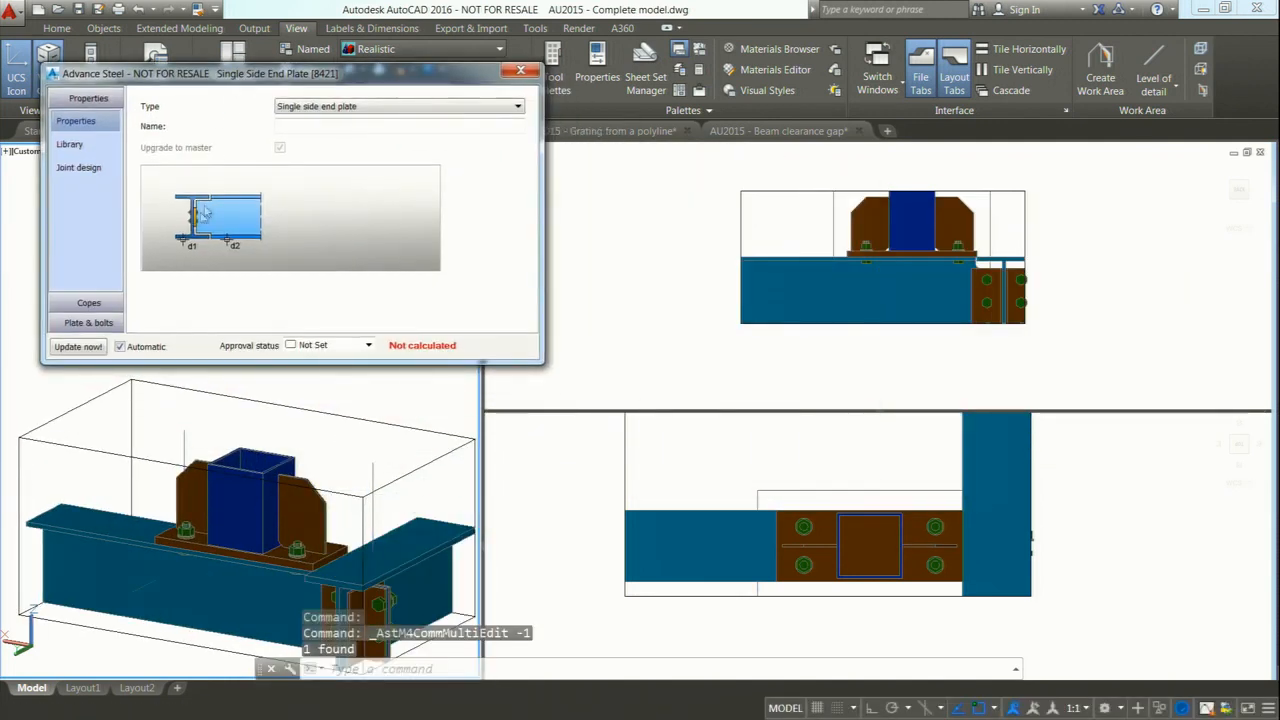
{"action": "left_click", "coordinate": [88, 322]}
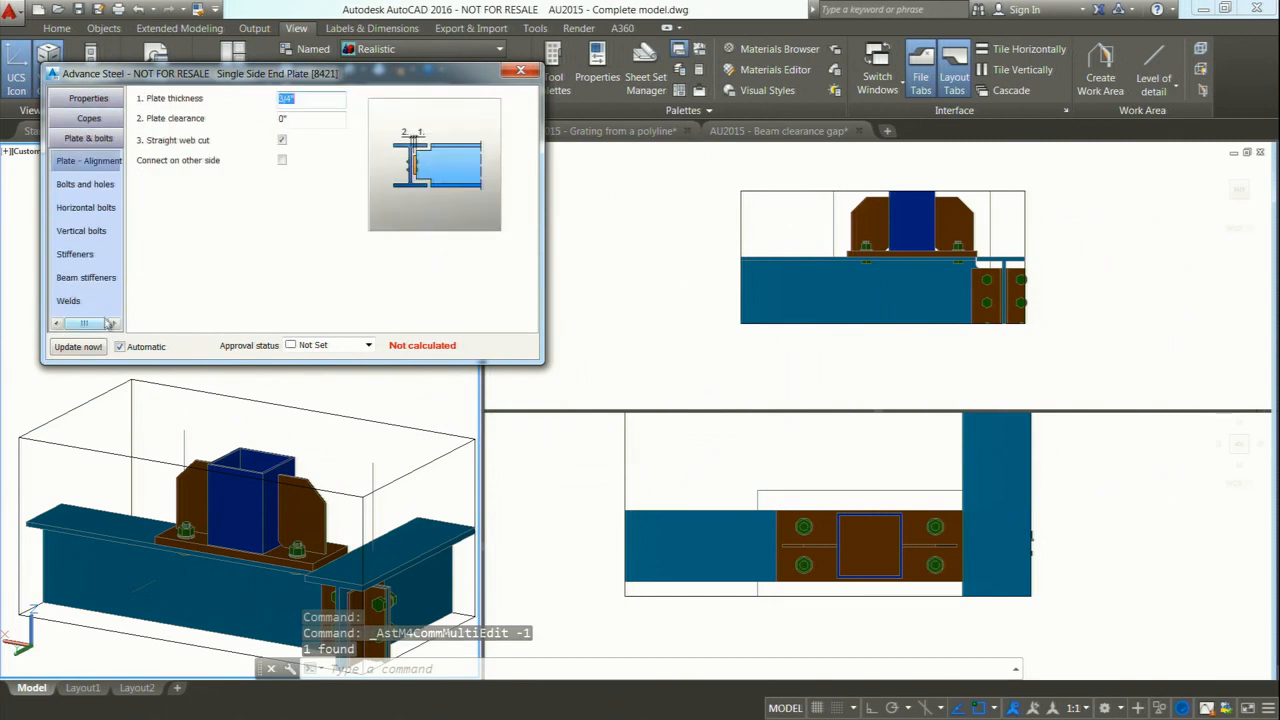
{"action": "left_click", "coordinate": [93, 257]}
Try the stiffener on secondary as none and as top, restore it to both and close the joint properties.
{"action": "left_click", "coordinate": [353, 101]}
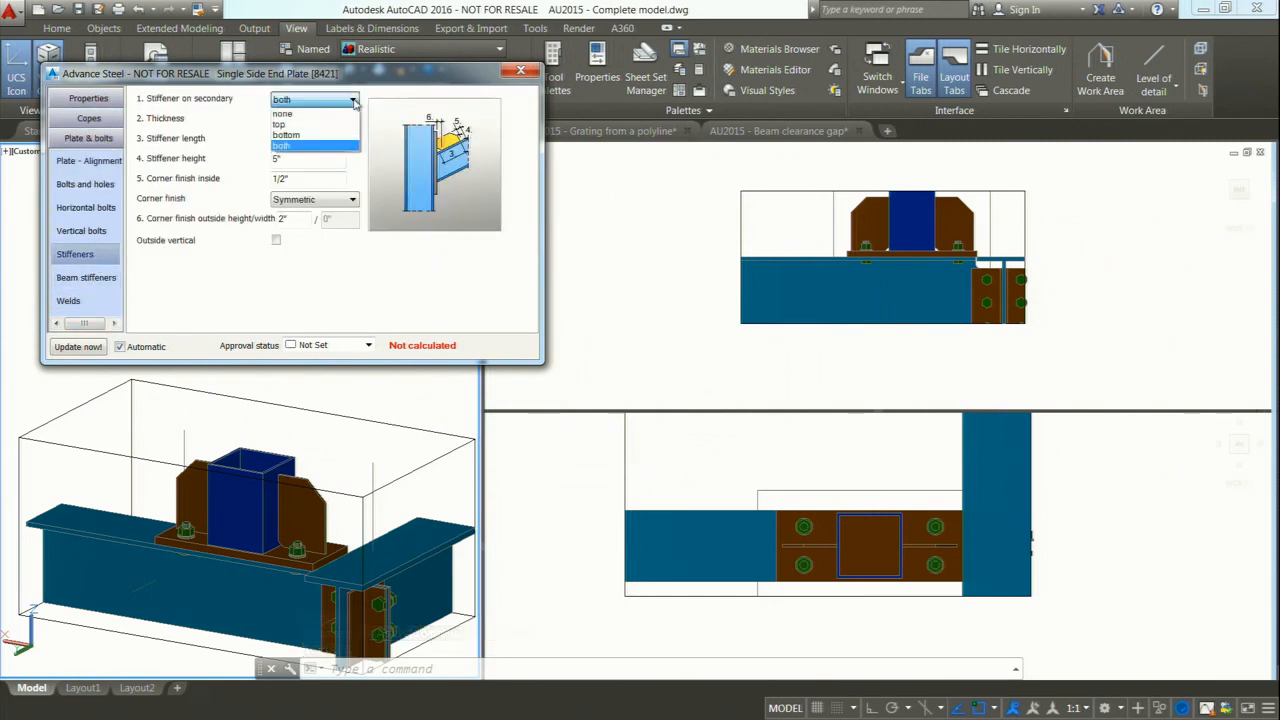
{"action": "left_click", "coordinate": [307, 114]}
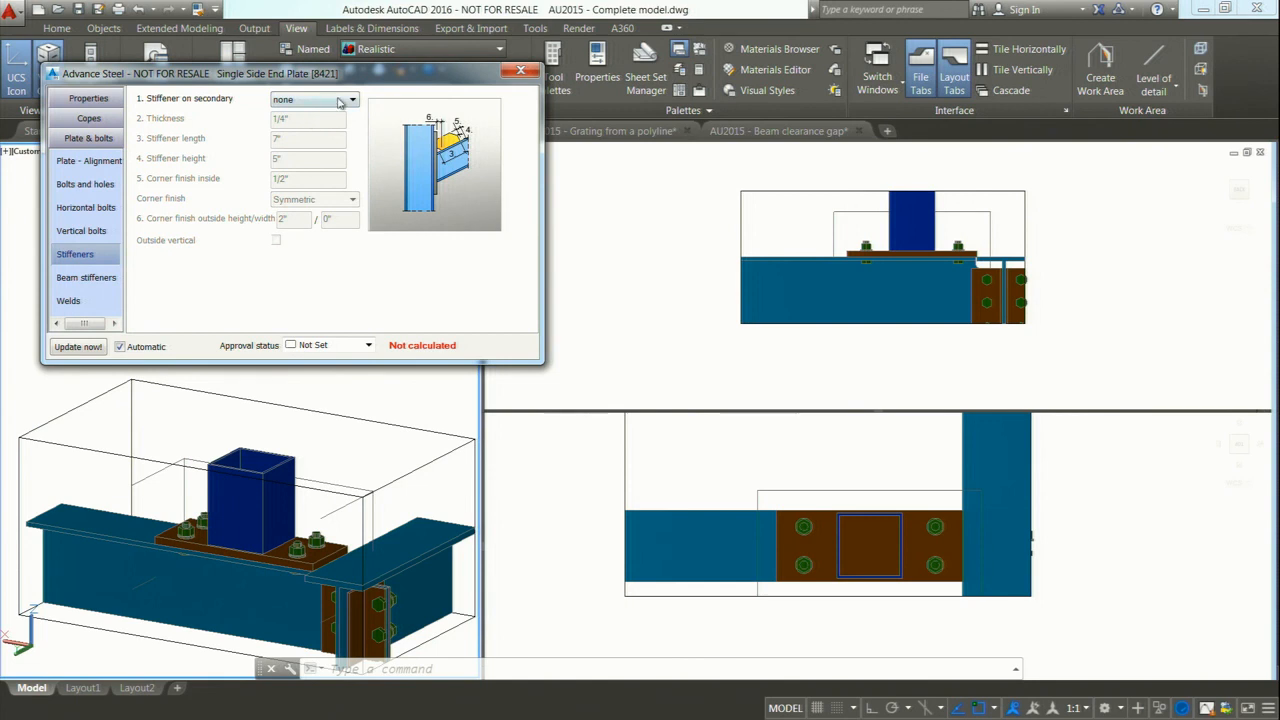
{"action": "left_click", "coordinate": [352, 100]}
{"action": "left_click", "coordinate": [345, 122]}
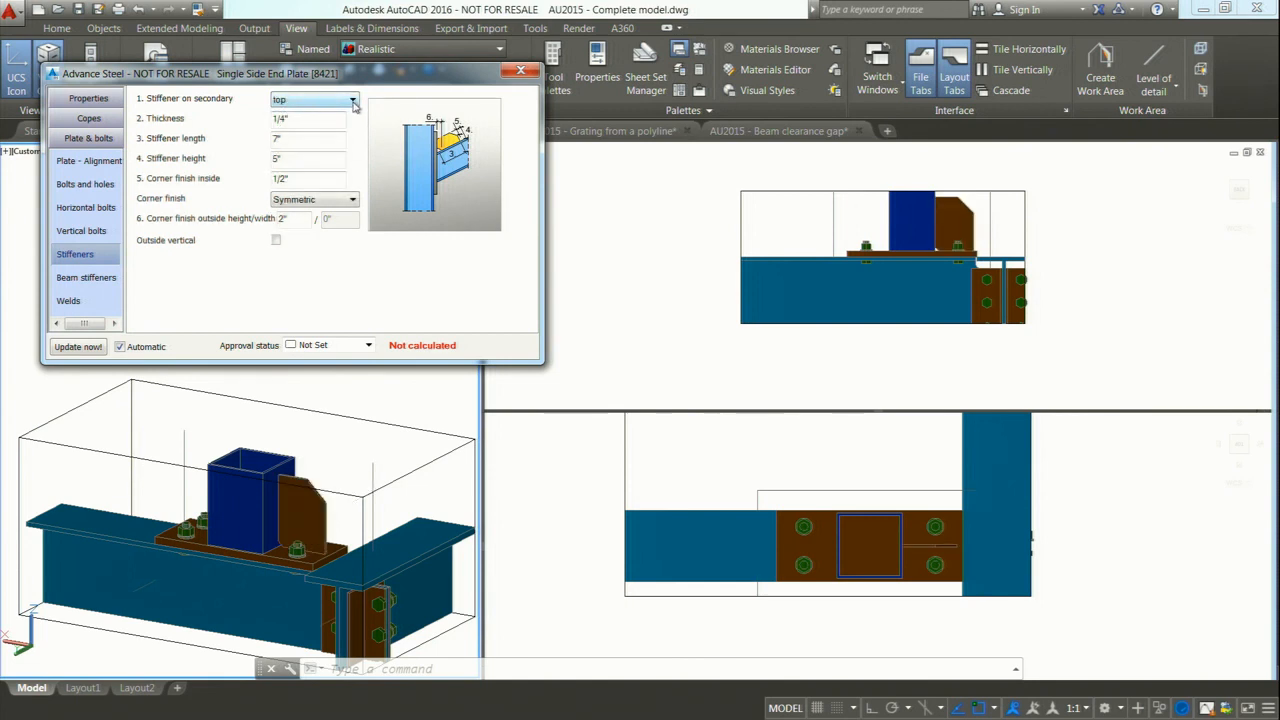
{"action": "left_click", "coordinate": [352, 100]}
{"action": "left_click", "coordinate": [343, 109]}
{"action": "left_click", "coordinate": [350, 100]}
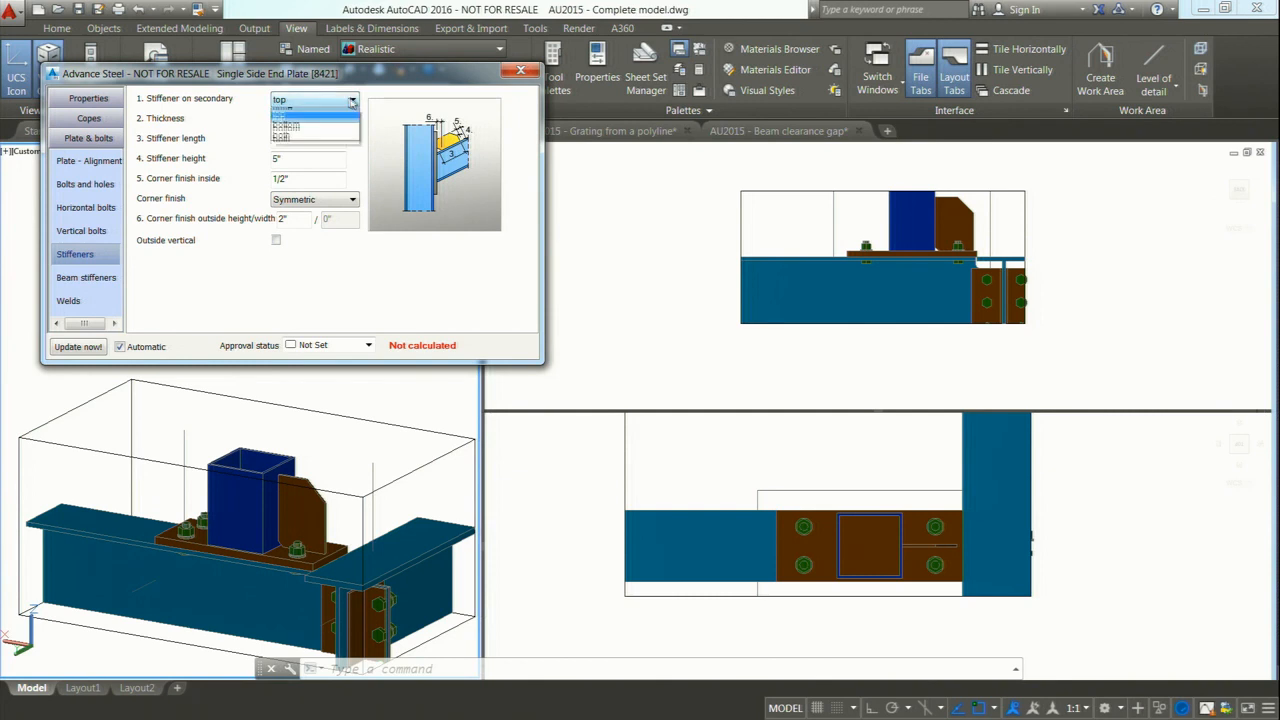
{"action": "left_click", "coordinate": [313, 143]}
{"action": "left_click", "coordinate": [521, 71]}
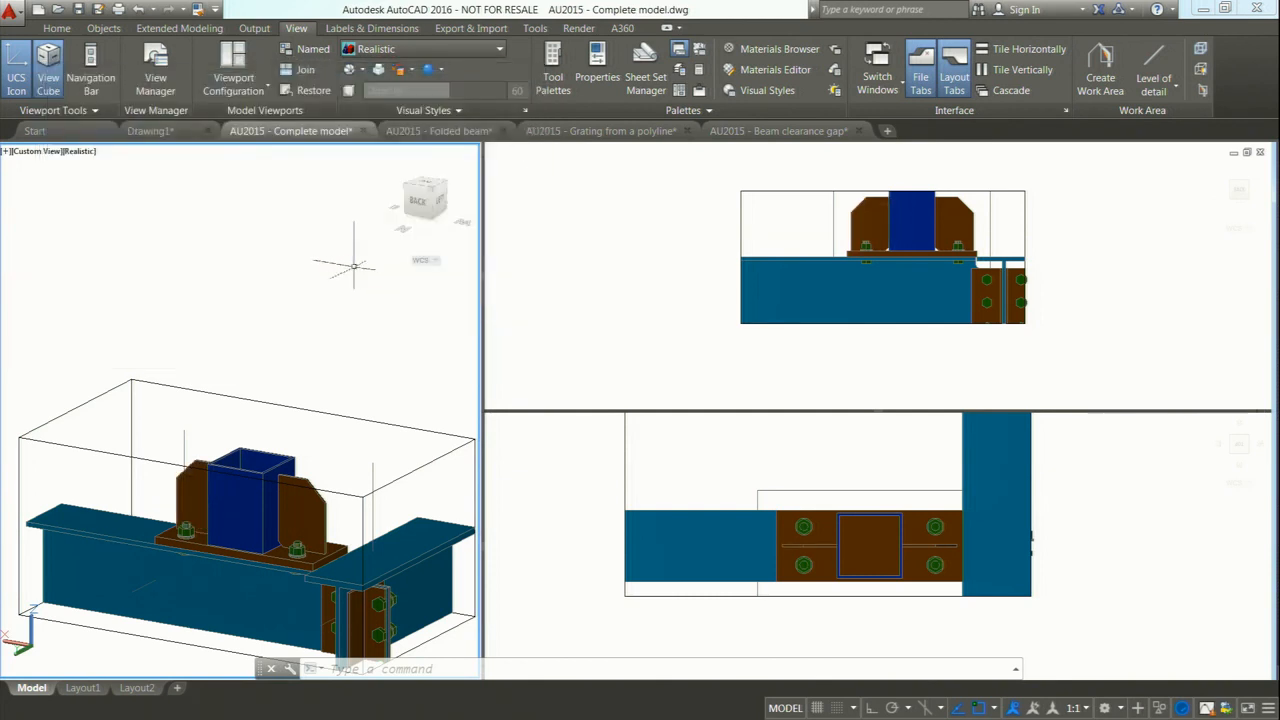
Restore the single viewport configuration, then display the whole model again through the Project Explorer and close it.
{"action": "left_click", "coordinate": [248, 88]}
{"action": "left_click", "coordinate": [240, 116]}
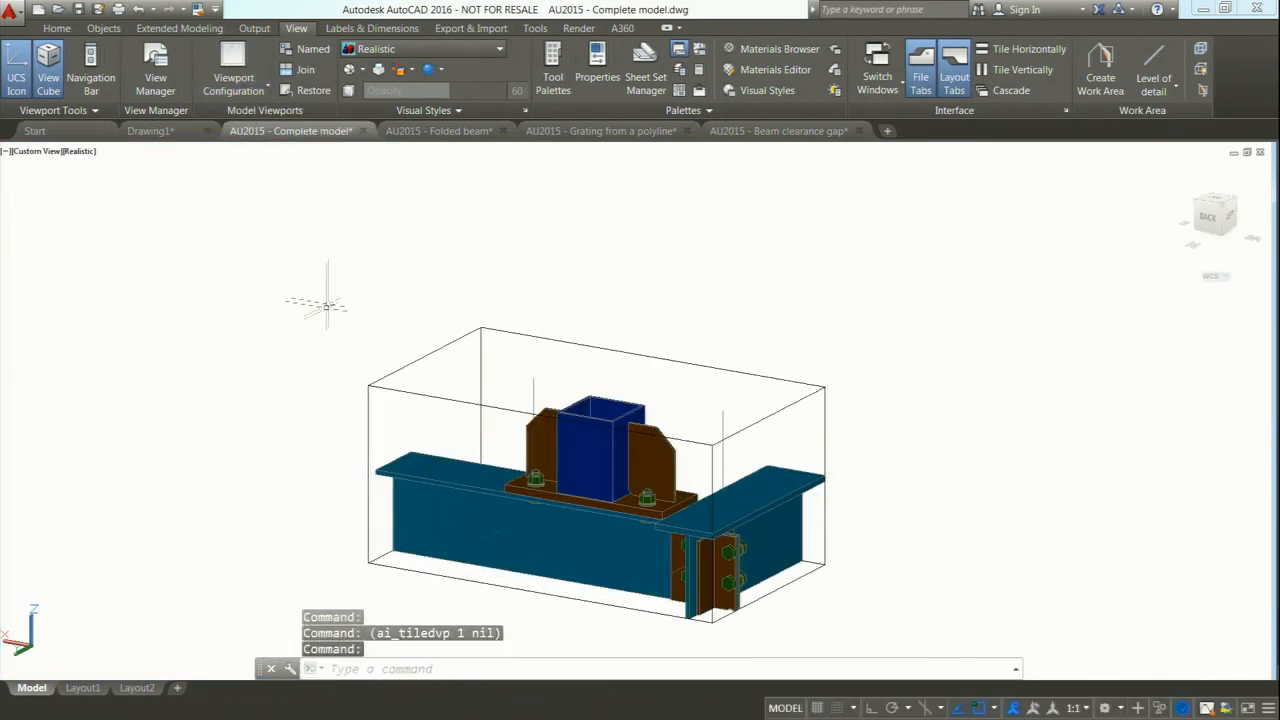
{"action": "left_click", "coordinate": [56, 28]}
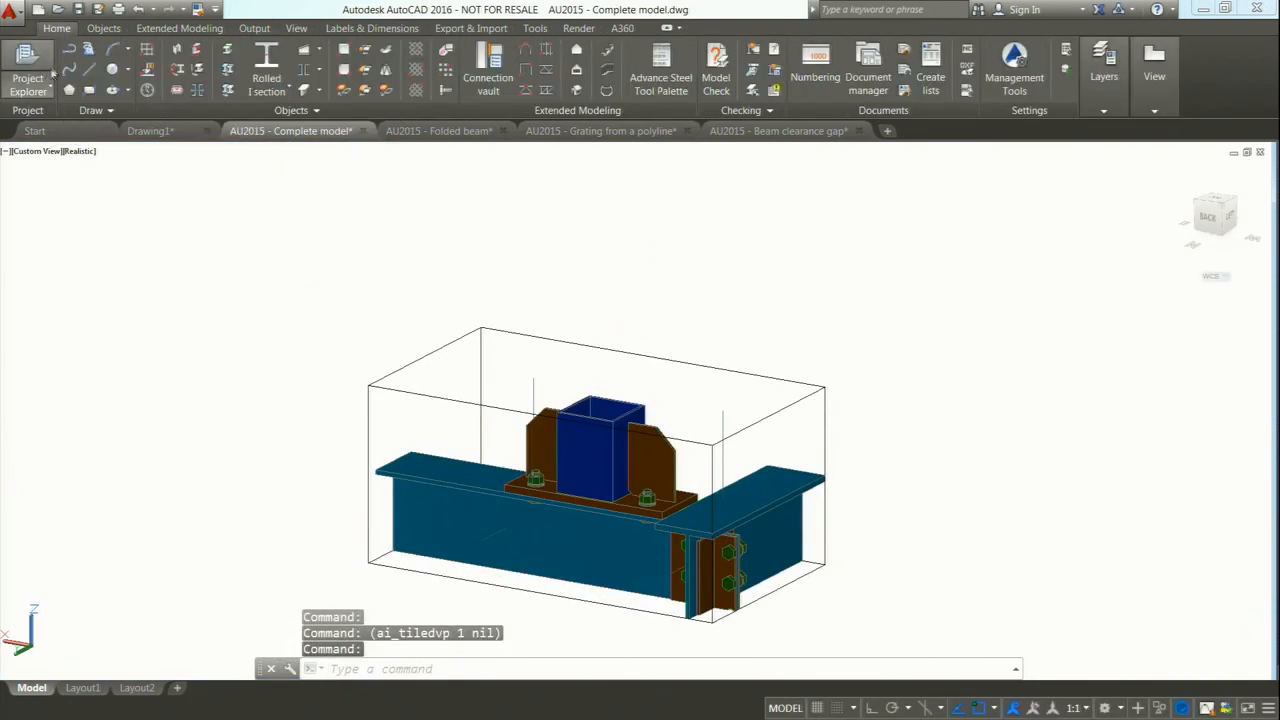
{"action": "left_click", "coordinate": [45, 92]}
{"action": "left_click", "coordinate": [35, 115]}
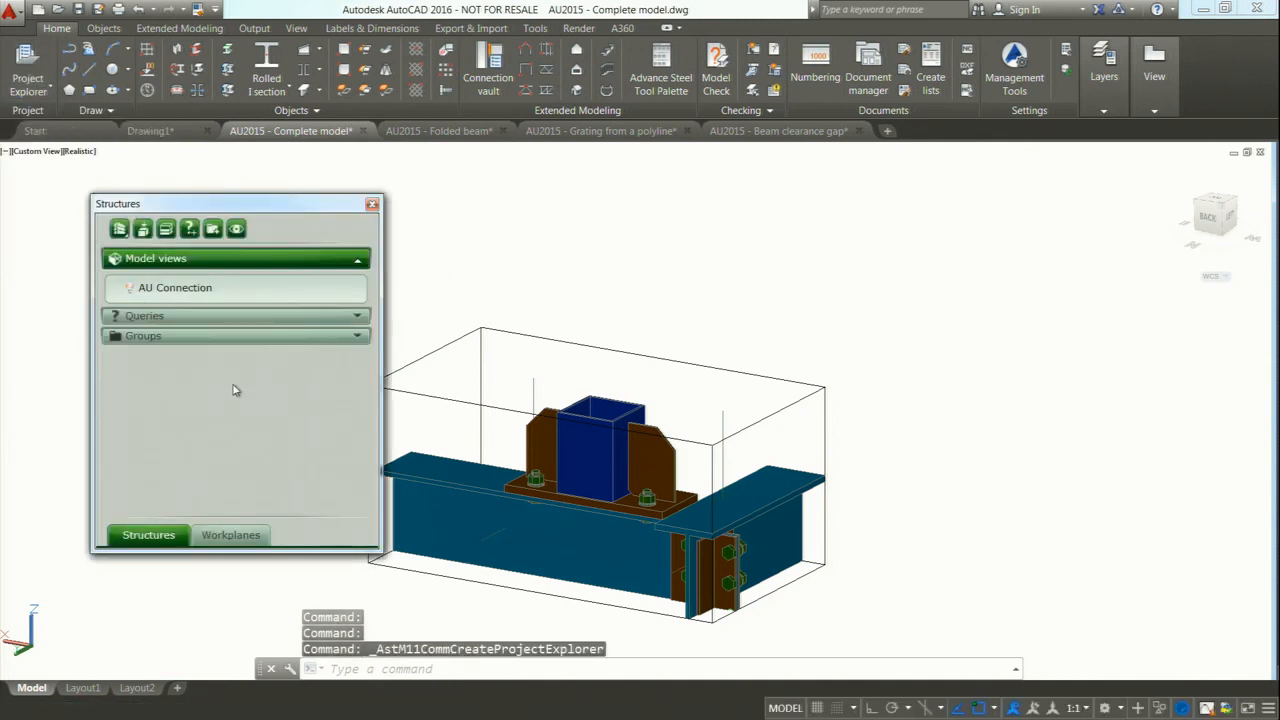
{"action": "left_click", "coordinate": [236, 229]}
{"action": "left_click", "coordinate": [372, 204]}
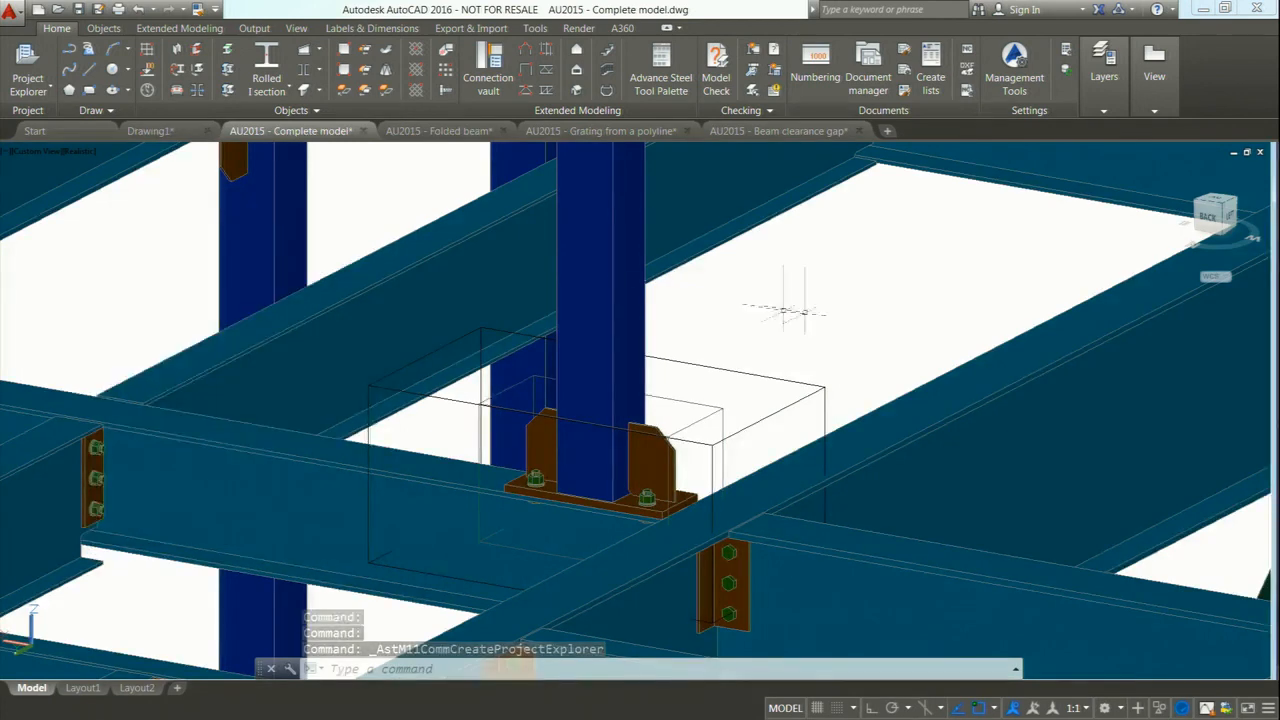
{"action": "scroll", "coordinate": [817, 320], "scroll_direction": "down", "scroll_amount": 4}
{"action": "middle_click_drag", "start_coordinate": [850, 322], "coordinate": [689, 342]}
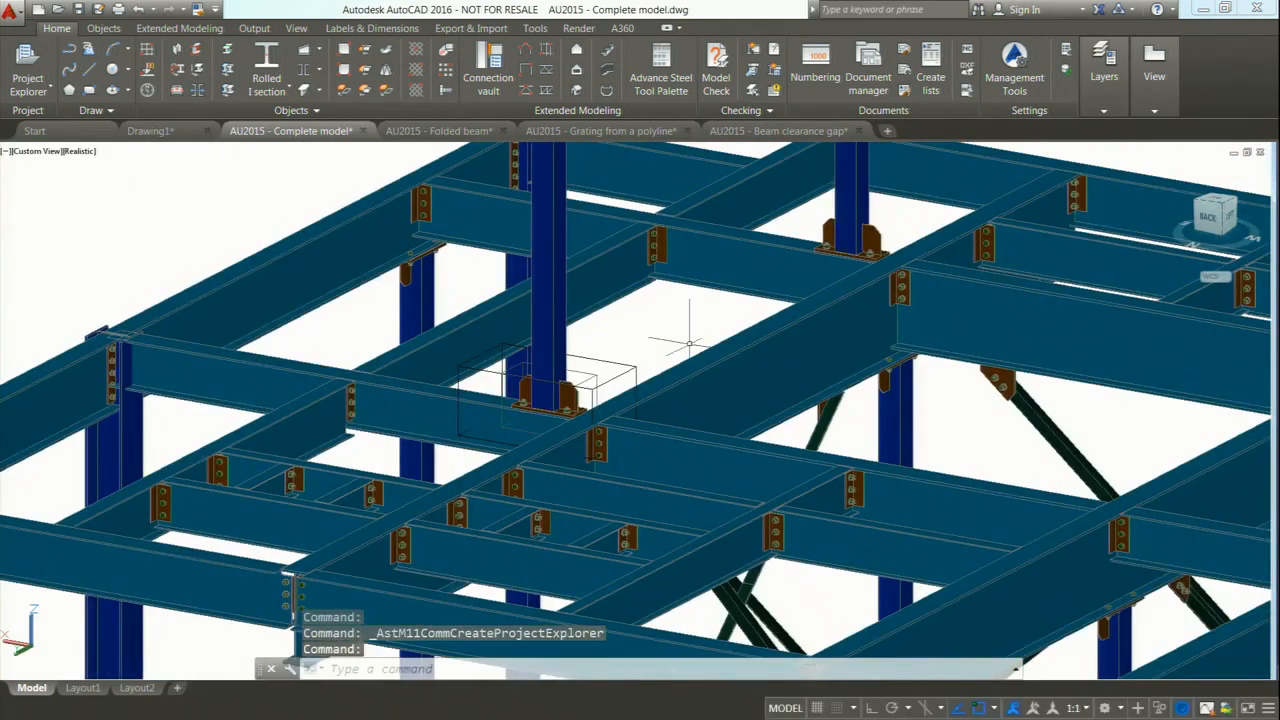
{"action": "key", "text": "alt+Tab"}
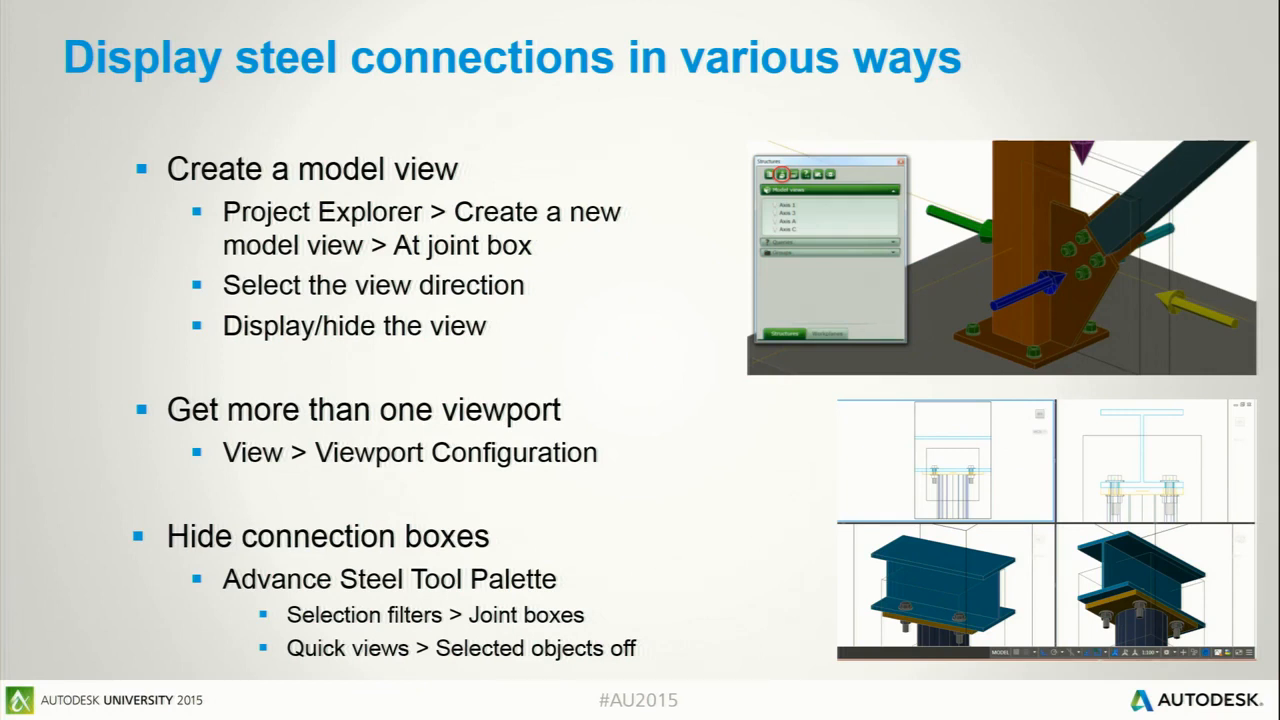
{"action": "key", "text": "Right"}
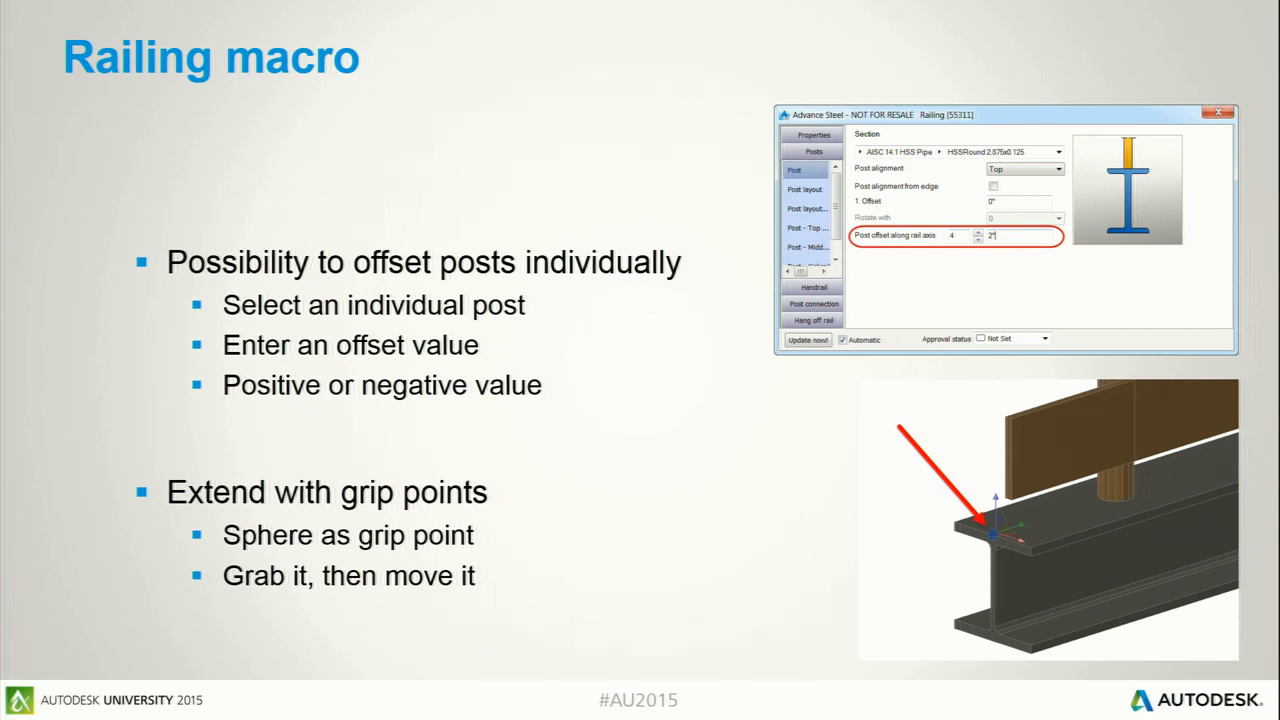
{"action": "key", "text": "alt+Tab"}
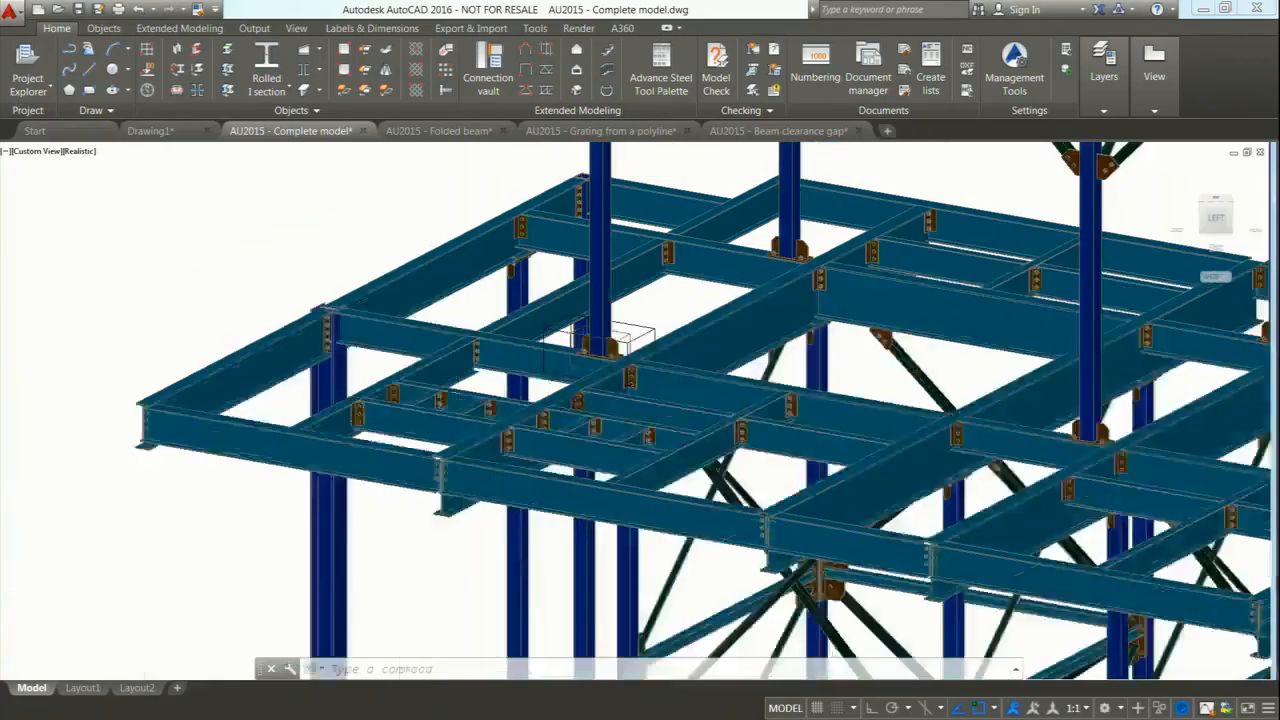
Start a railing and choose the back, end and front perimeter beams of the braced platform bay as its base beams.
{"action": "scroll", "coordinate": [684, 267], "scroll_direction": "down", "scroll_amount": 3}
{"action": "middle_click_drag", "start_coordinate": [876, 327], "coordinate": [876, 327], "text": "shift"}
{"action": "middle_click_drag", "start_coordinate": [952, 517], "coordinate": [418, 347]}
{"action": "scroll", "coordinate": [672, 300], "scroll_direction": "up", "scroll_amount": 4}
{"action": "middle_click_drag", "start_coordinate": [737, 332], "coordinate": [862, 470]}
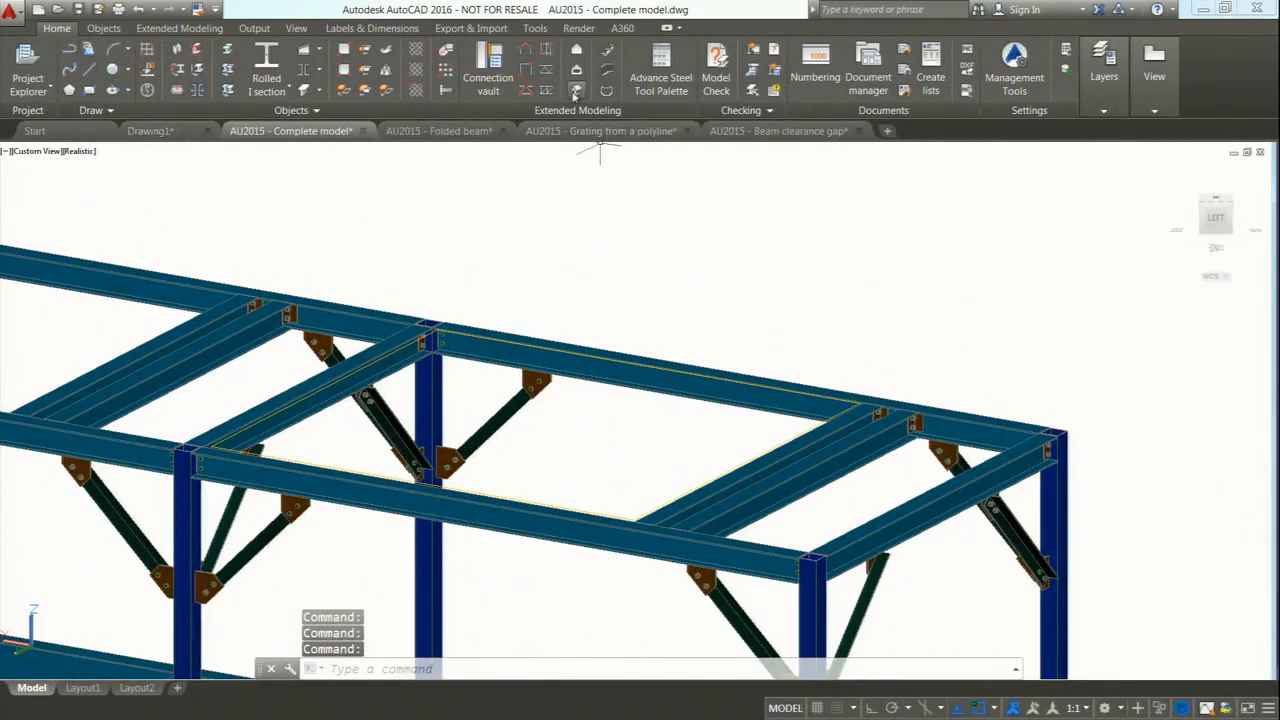
{"action": "left_click", "coordinate": [606, 72]}
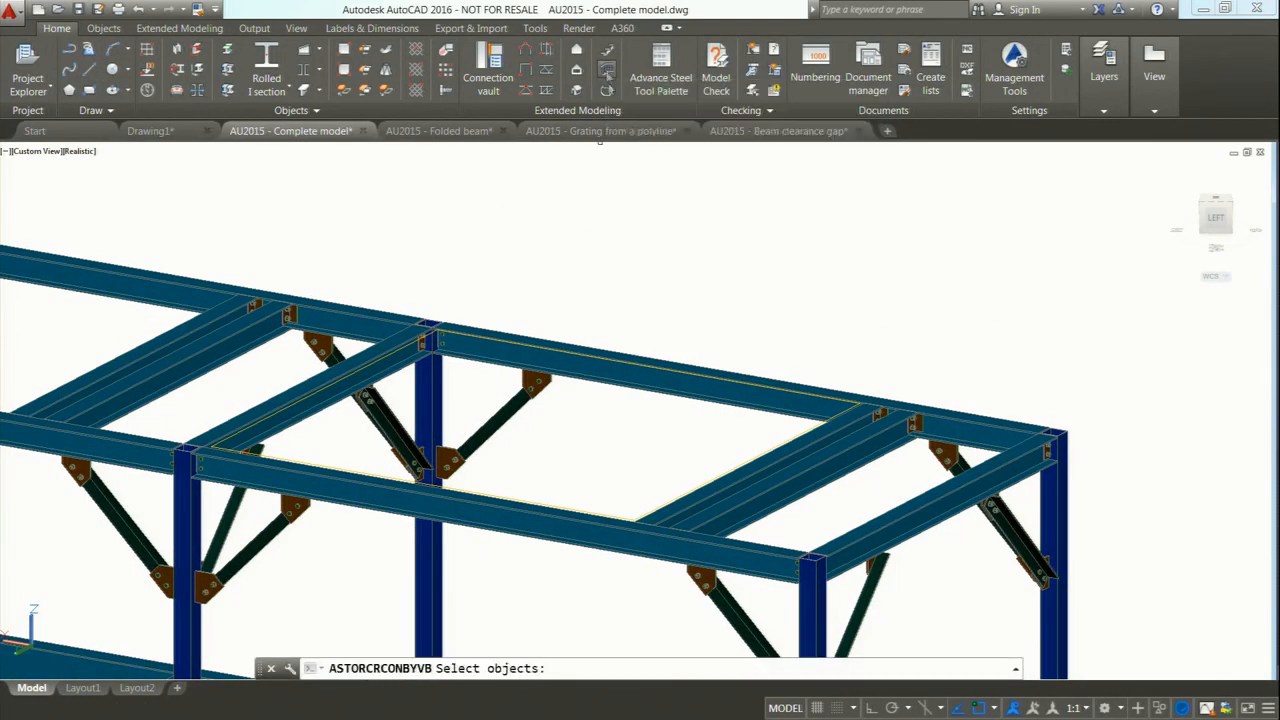
{"action": "left_click", "coordinate": [640, 372]}
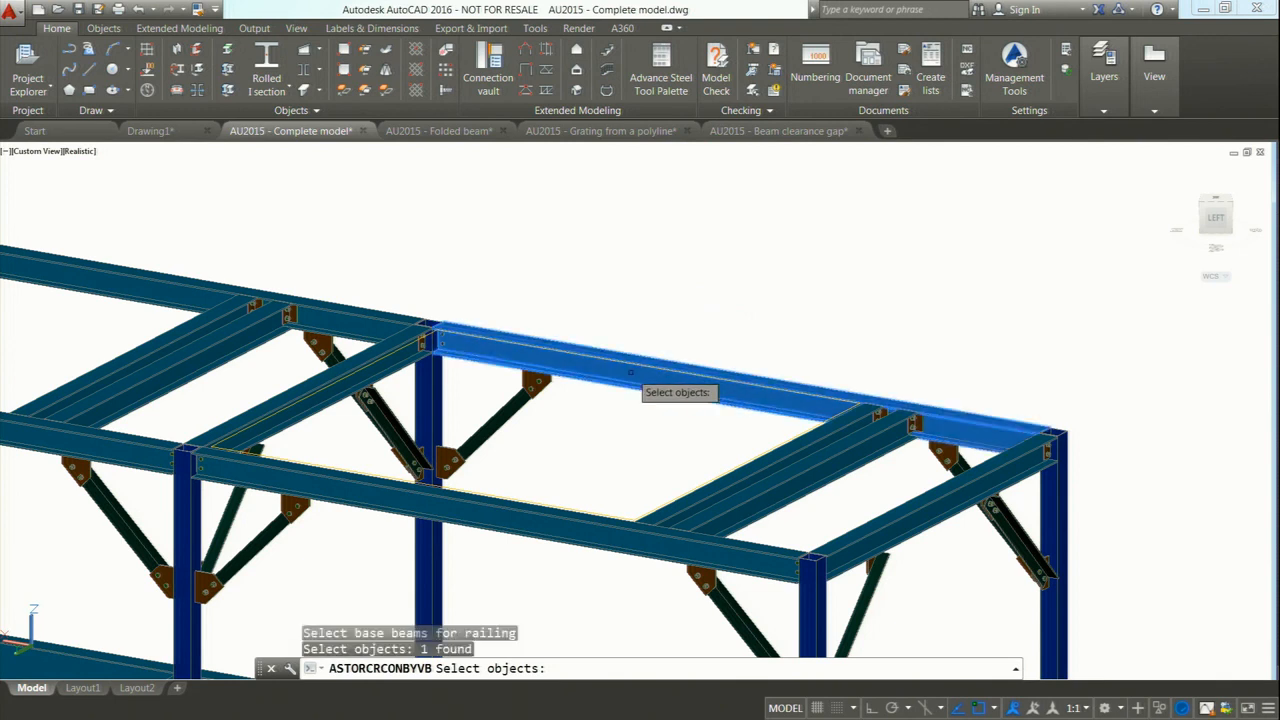
{"action": "left_click", "coordinate": [930, 505]}
{"action": "left_click", "coordinate": [607, 491]}
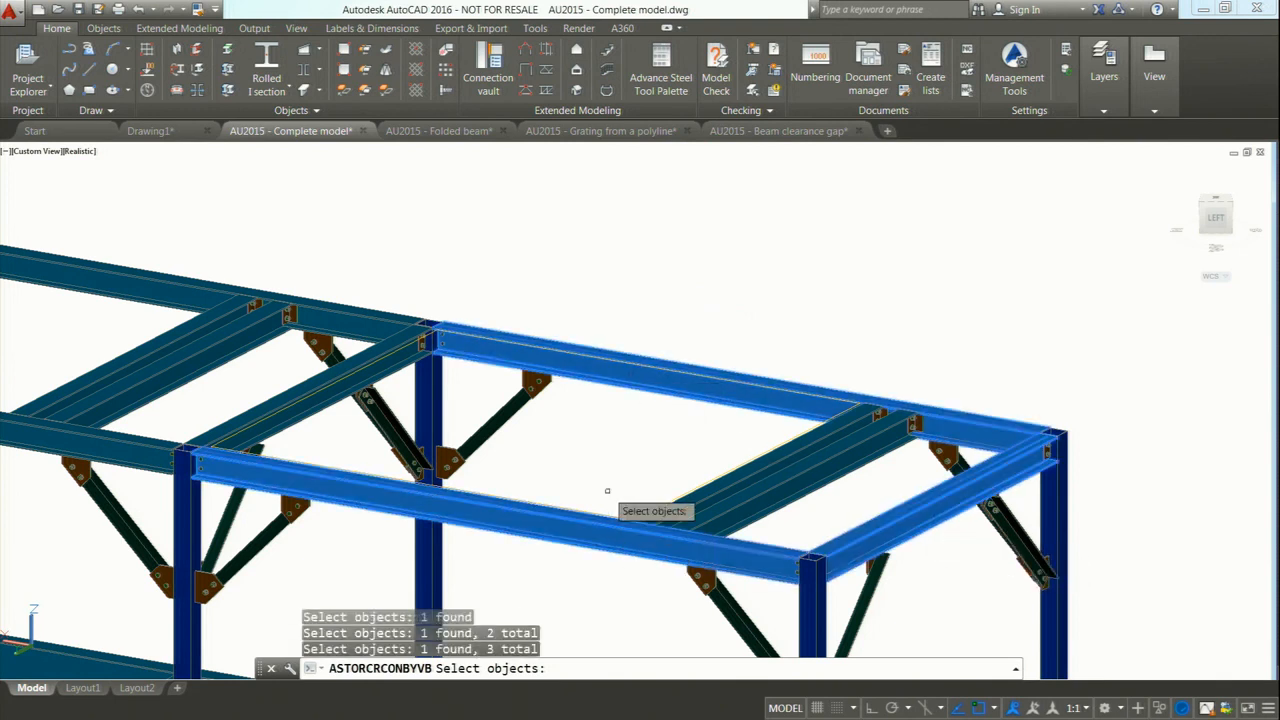
{"action": "key", "text": "Return"}
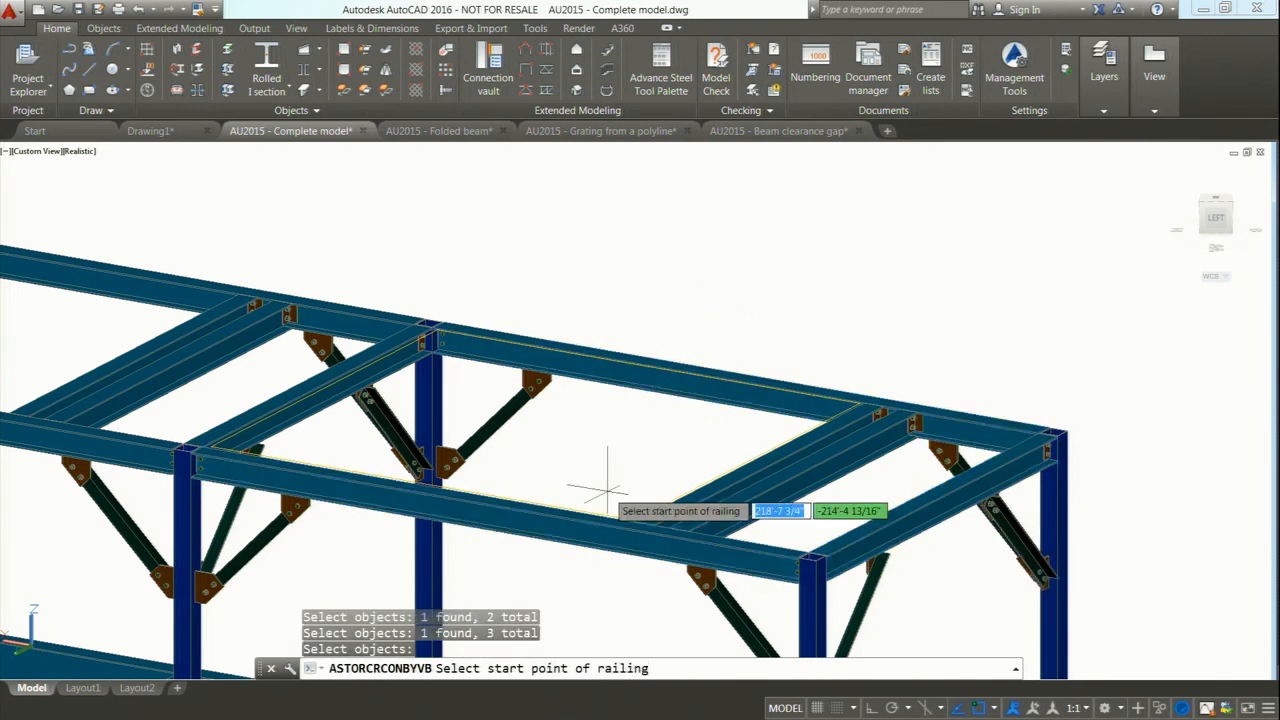
Place the railing from the node at the back beam's column end to the front beam's midpoint, without a nosing point.
{"action": "right_click", "coordinate": [607, 490], "text": "shift"}
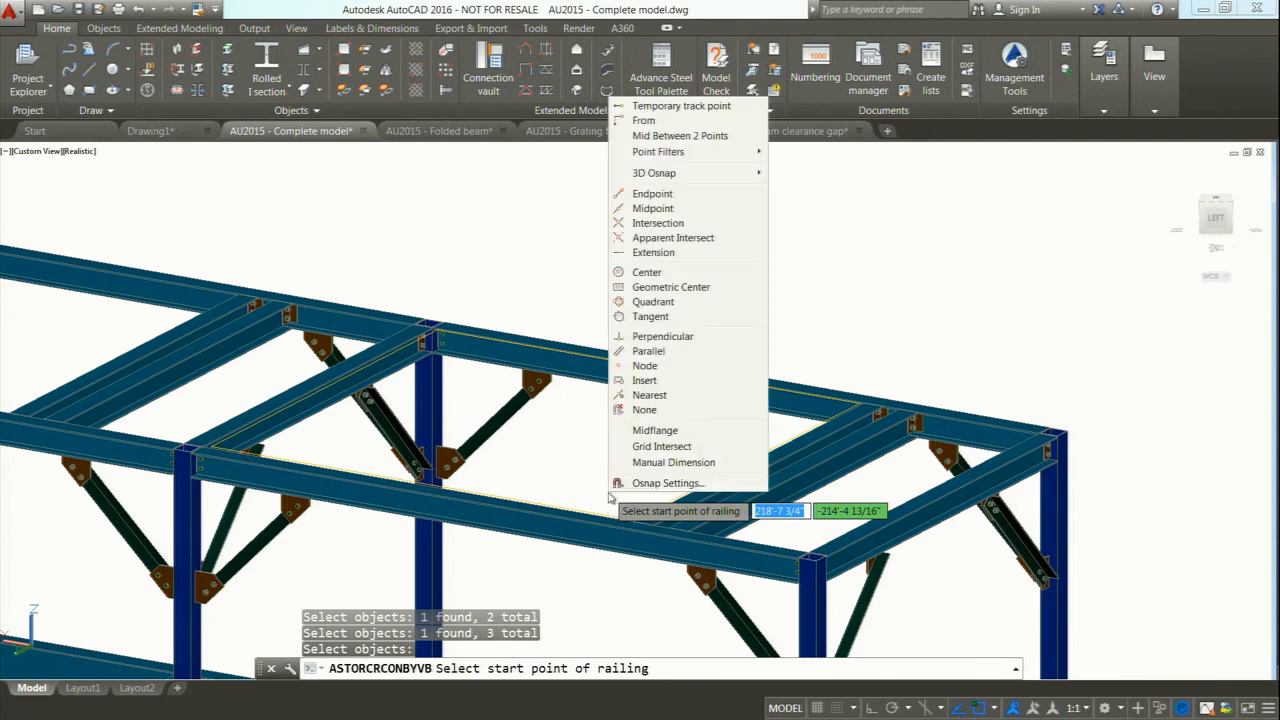
{"action": "left_click", "coordinate": [668, 368]}
{"action": "left_click", "coordinate": [429, 322]}
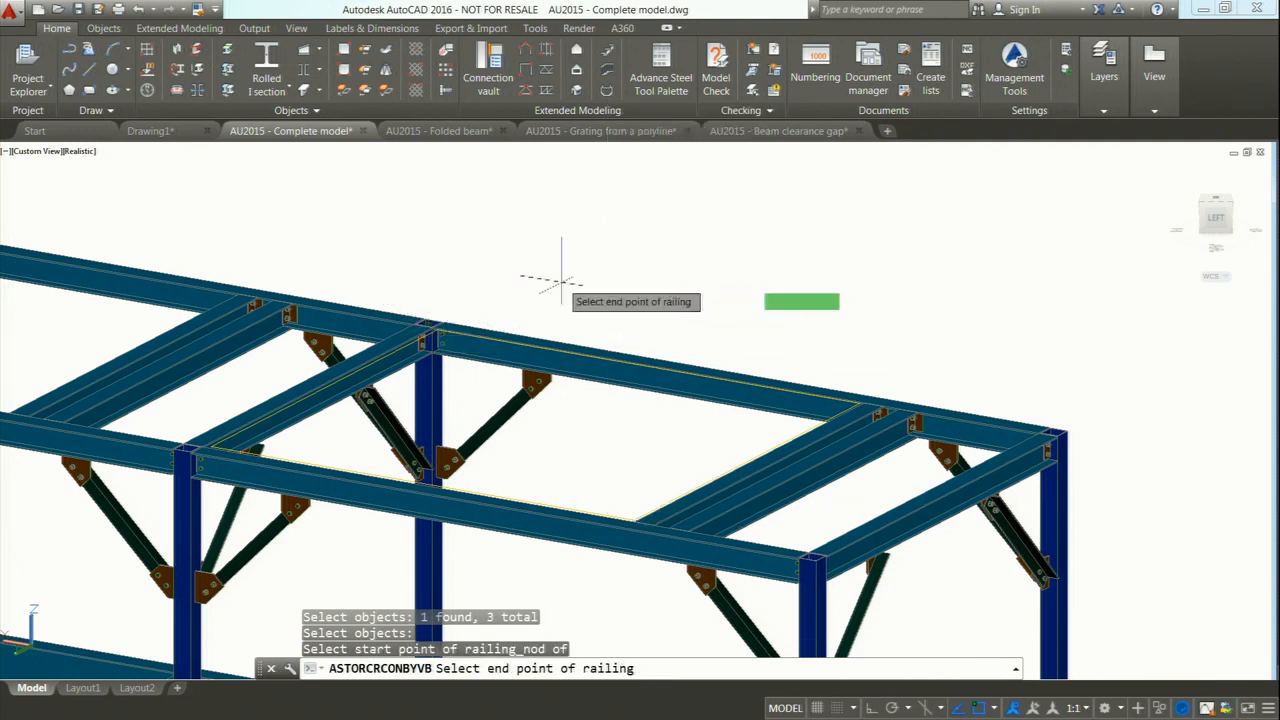
{"action": "right_click", "coordinate": [562, 285], "text": "shift"}
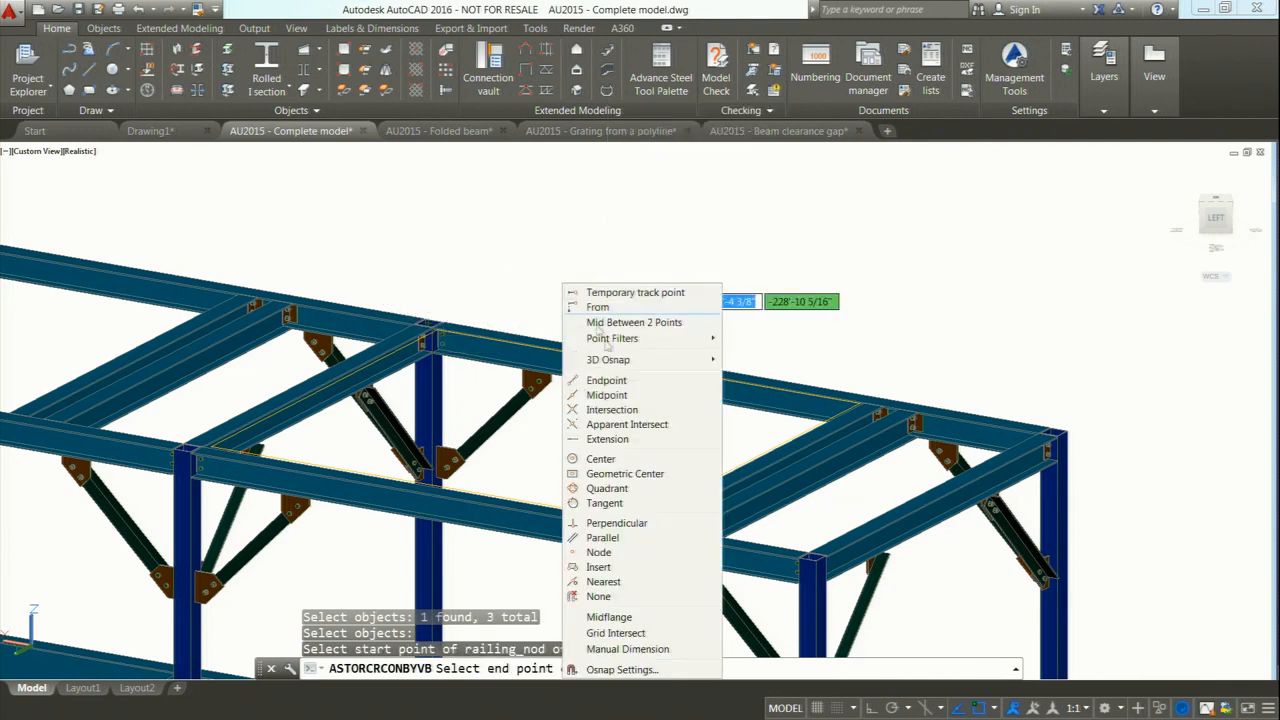
{"action": "left_click", "coordinate": [610, 395]}
{"action": "left_click", "coordinate": [517, 500]}
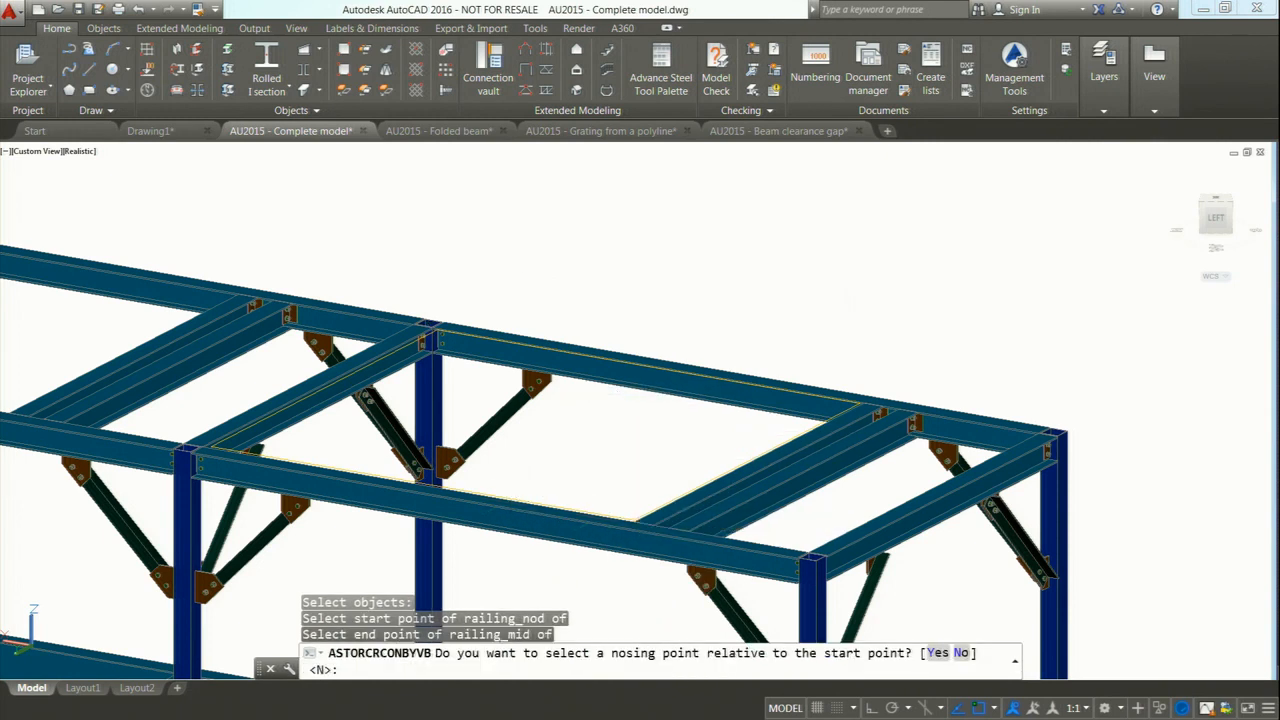
{"action": "key", "text": "Return"}
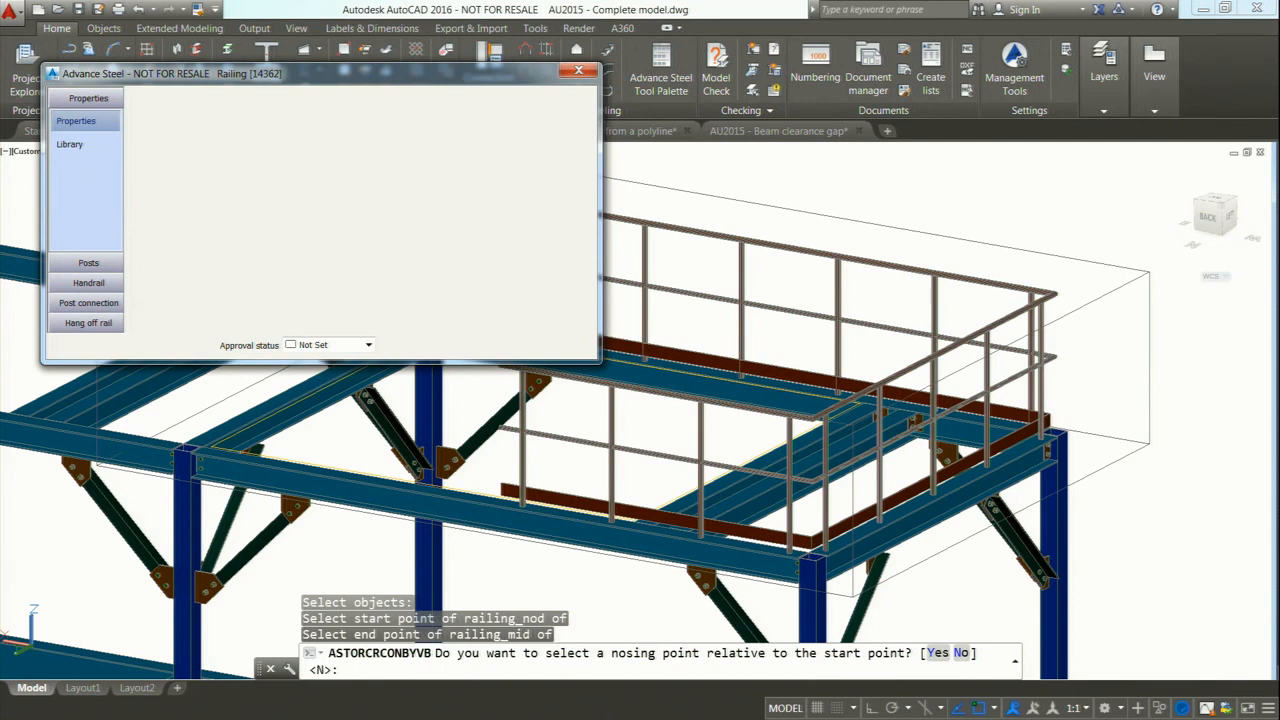
In the railing's post settings, offset post 4 along the rail axis by 5".
{"action": "left_click_drag", "start_coordinate": [259, 79], "coordinate": [270, 120]}
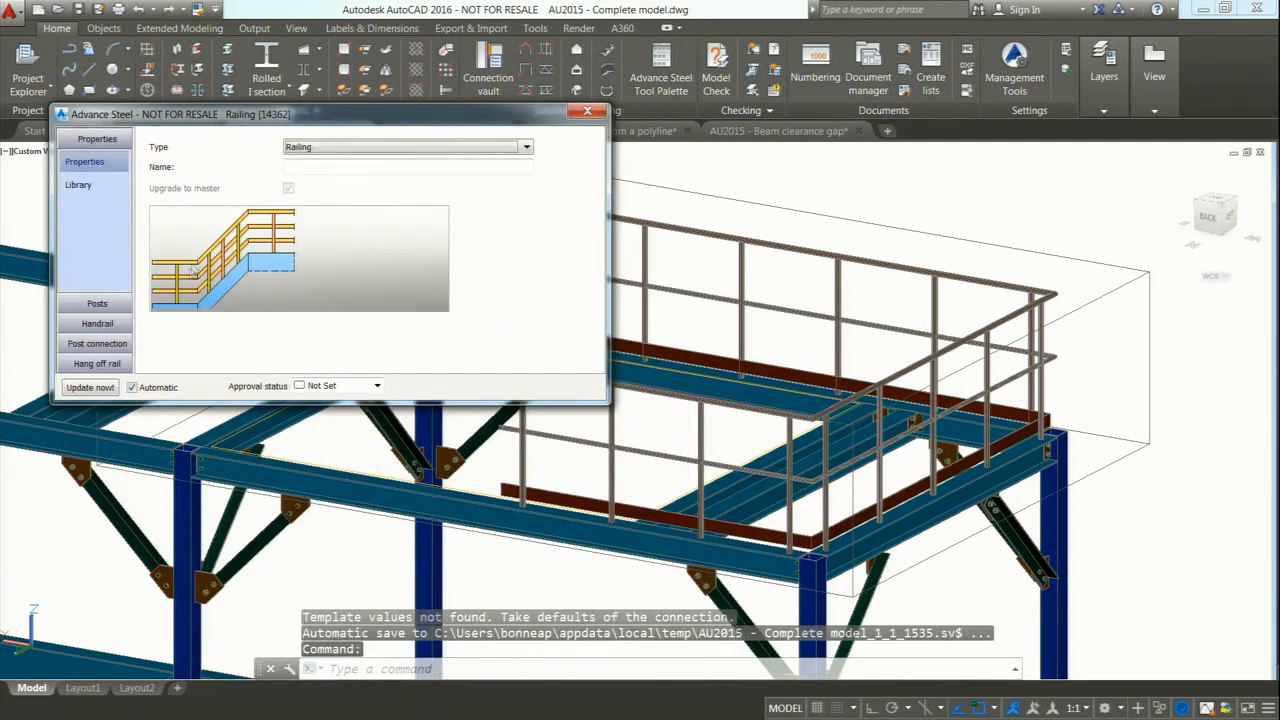
{"action": "left_click", "coordinate": [97, 303]}
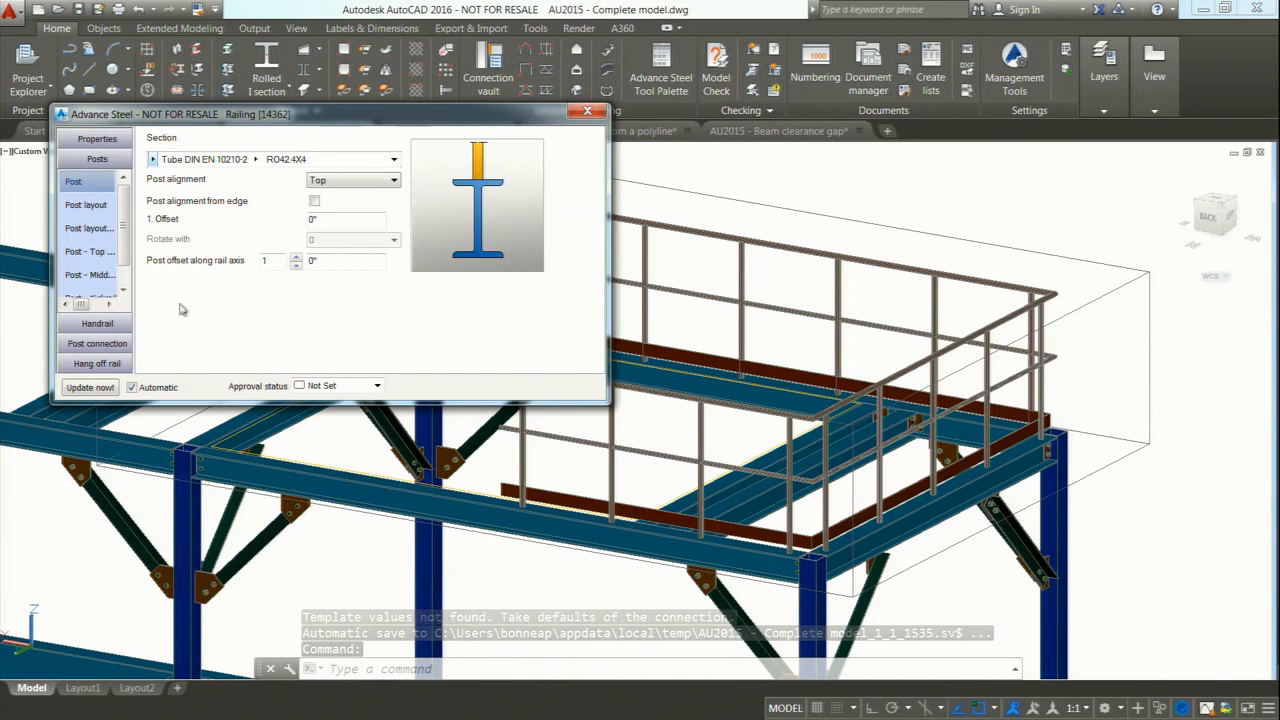
{"action": "left_click", "coordinate": [296, 257]}
{"action": "left_click", "coordinate": [296, 257]}
{"action": "left_click", "coordinate": [296, 257]}
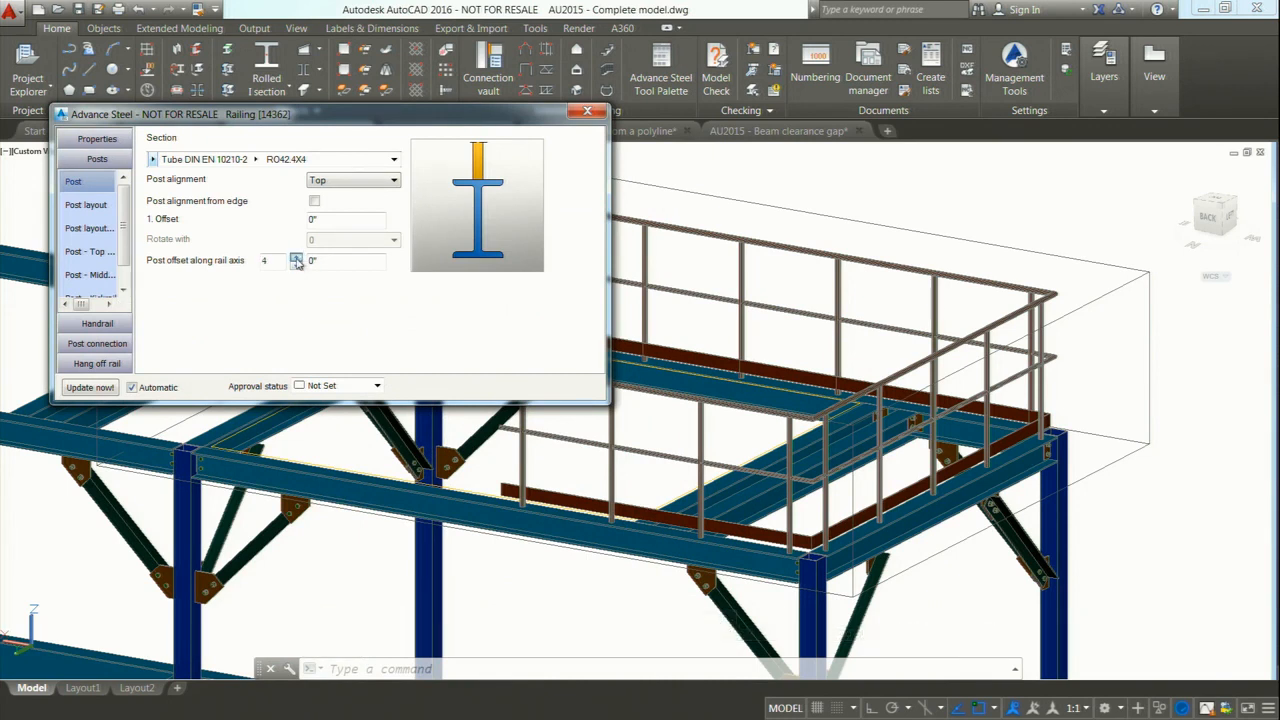
{"action": "left_click_drag", "start_coordinate": [340, 116], "coordinate": [316, 359]}
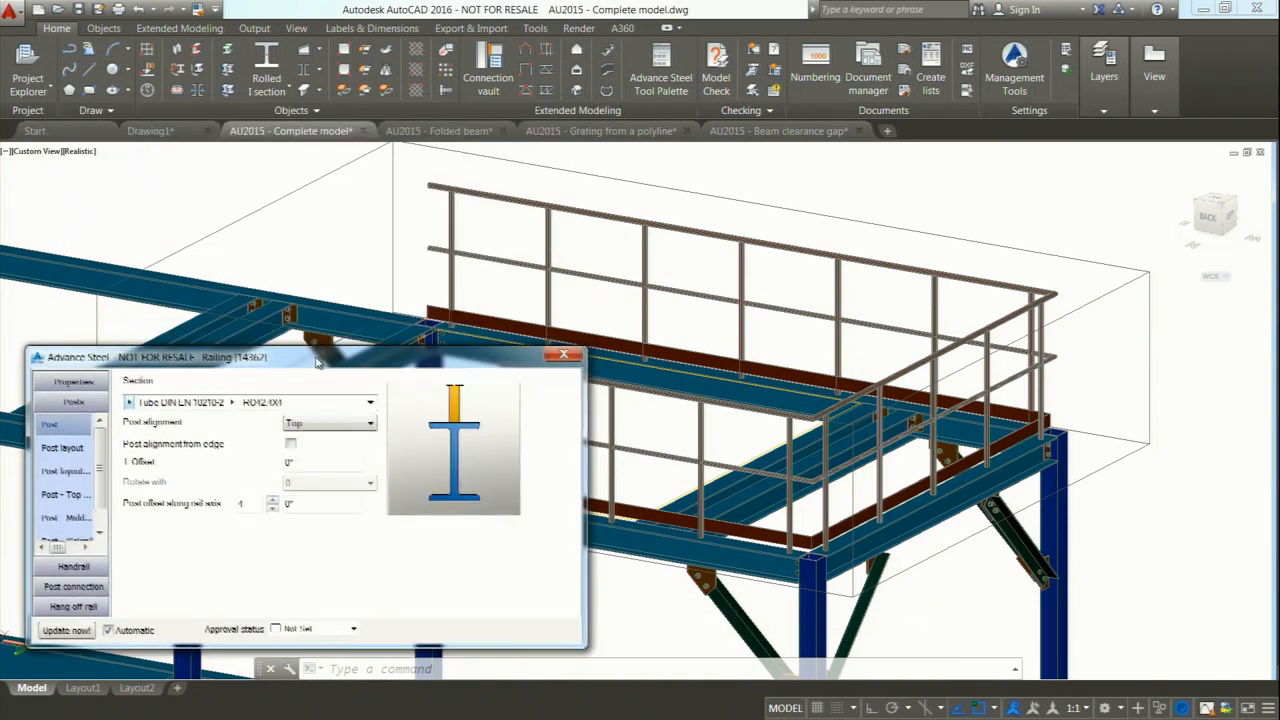
{"action": "double_click", "coordinate": [300, 503]}
{"action": "type", "text": "5"}
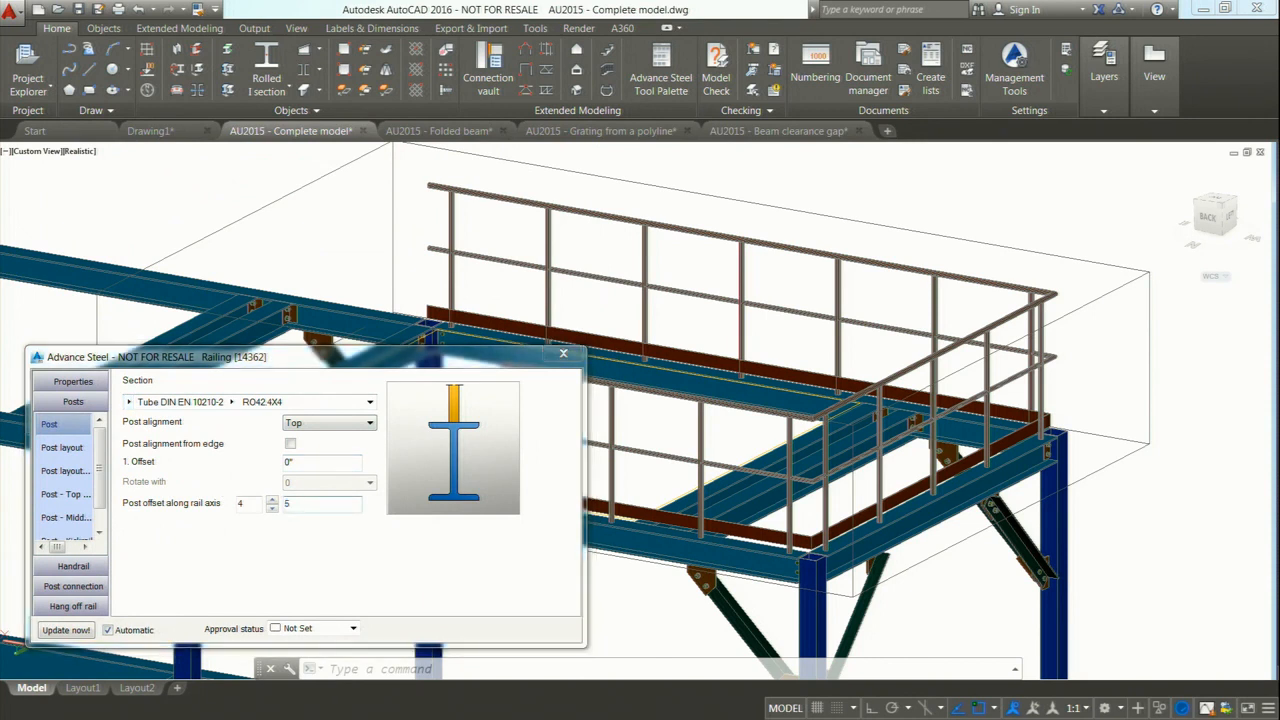
{"action": "key", "text": "Return"}
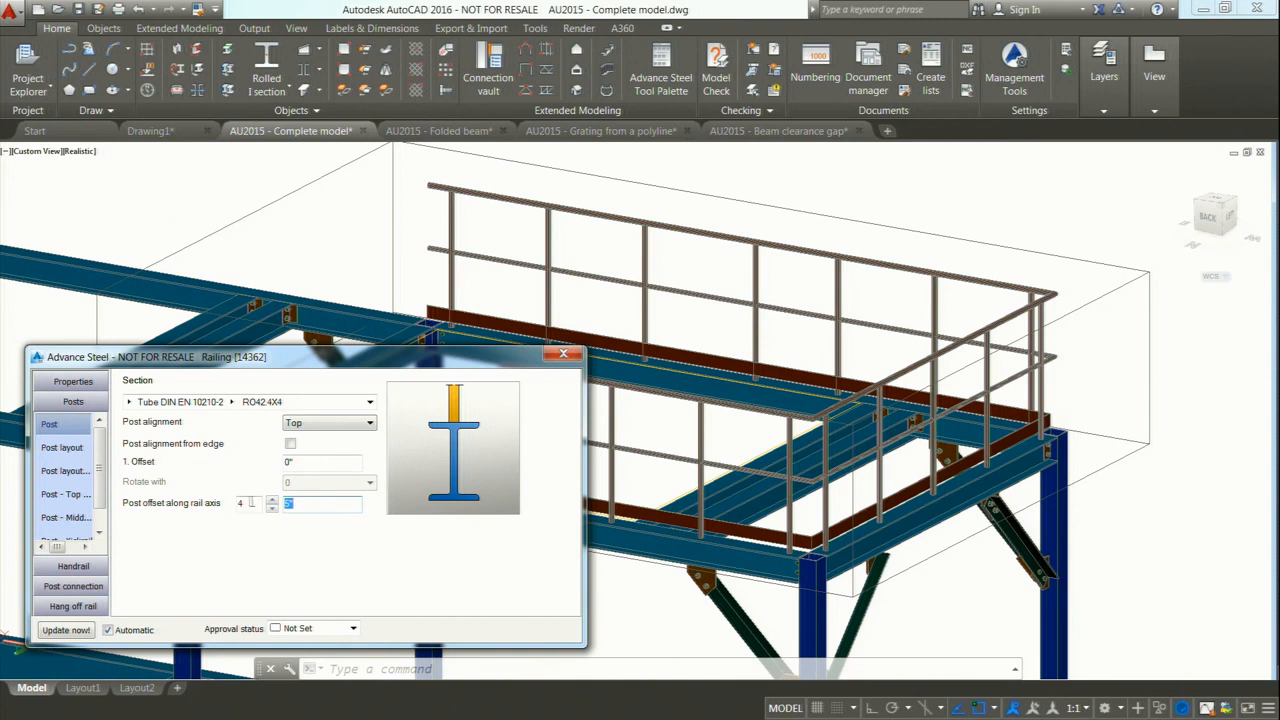
Offset railing post 5 along the rail axis by -2".
{"action": "left_click", "coordinate": [271, 498]}
{"action": "type", "text": "2"}
{"action": "key", "text": "Return"}
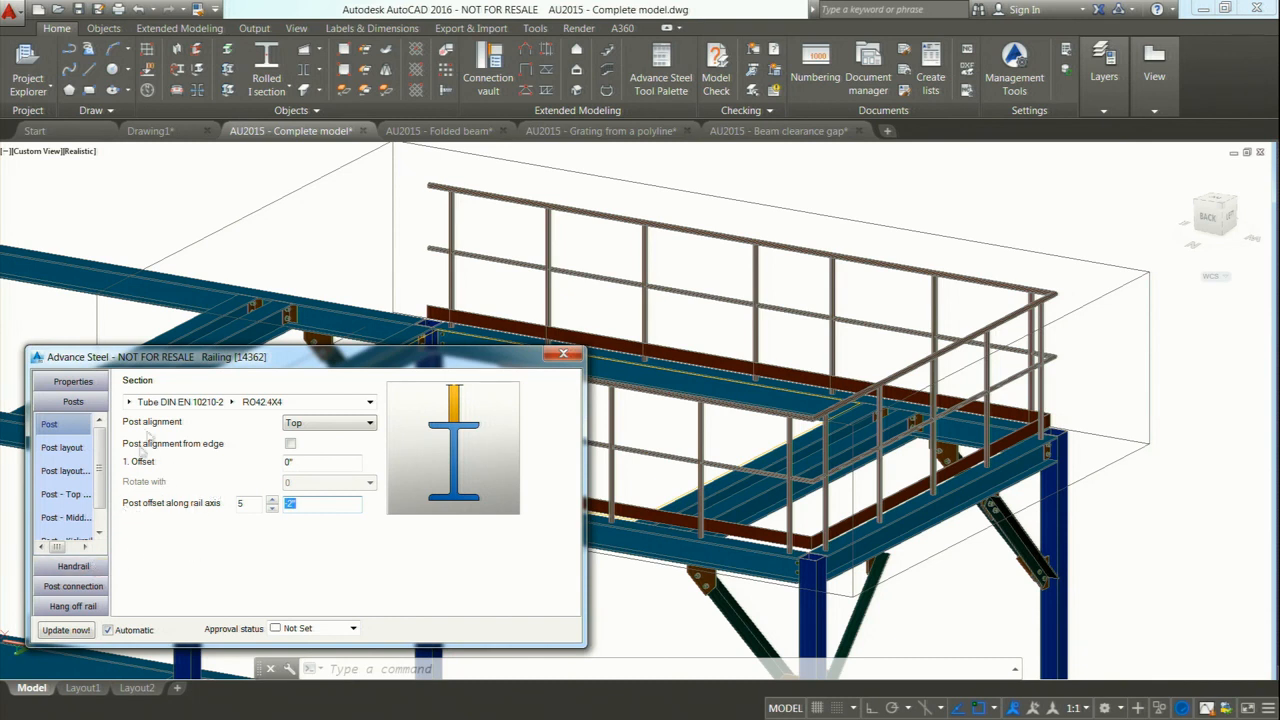
Stretch the railing's front run by its sphere grip to the front column at the far end of the bay.
{"action": "left_click", "coordinate": [564, 353]}
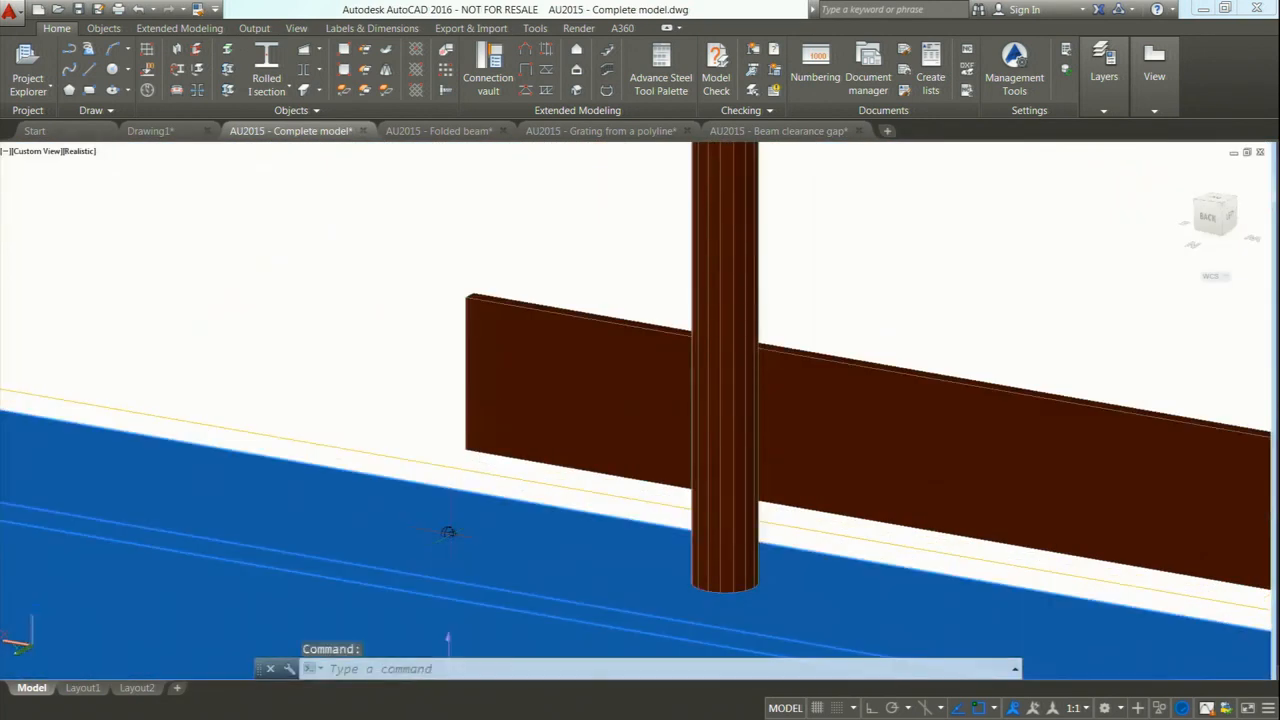
{"action": "key", "text": "Escape"}
{"action": "scroll", "coordinate": [440, 528], "scroll_direction": "up", "scroll_amount": 3}
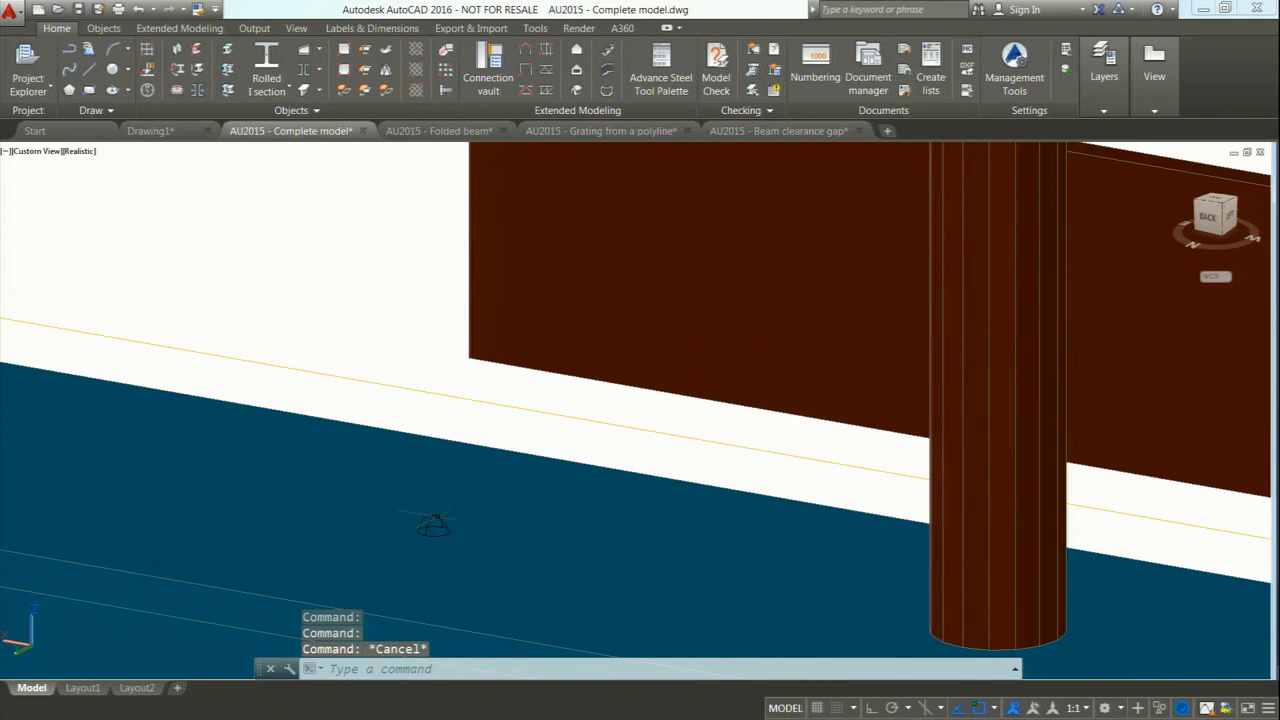
{"action": "left_click", "coordinate": [434, 524]}
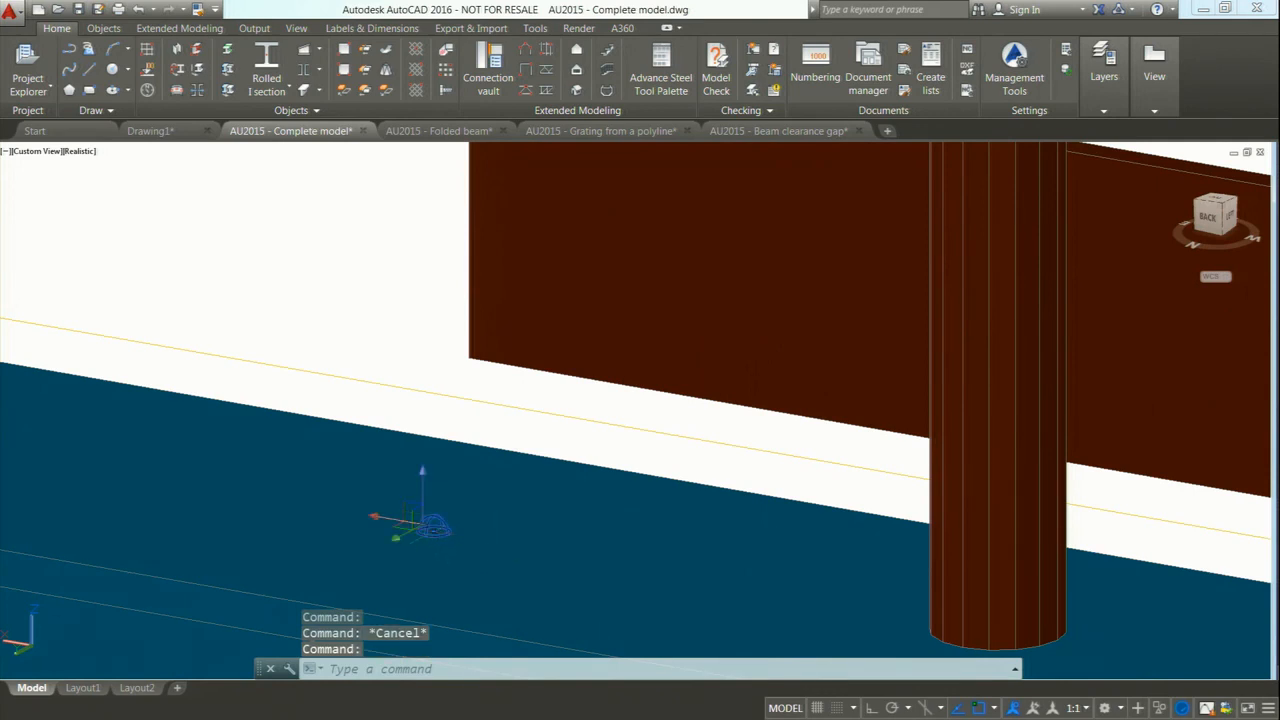
{"action": "left_click", "coordinate": [438, 528]}
{"action": "scroll", "coordinate": [438, 530], "scroll_direction": "down", "scroll_amount": 10}
{"action": "scroll", "coordinate": [303, 490], "scroll_direction": "down", "scroll_amount": 3}
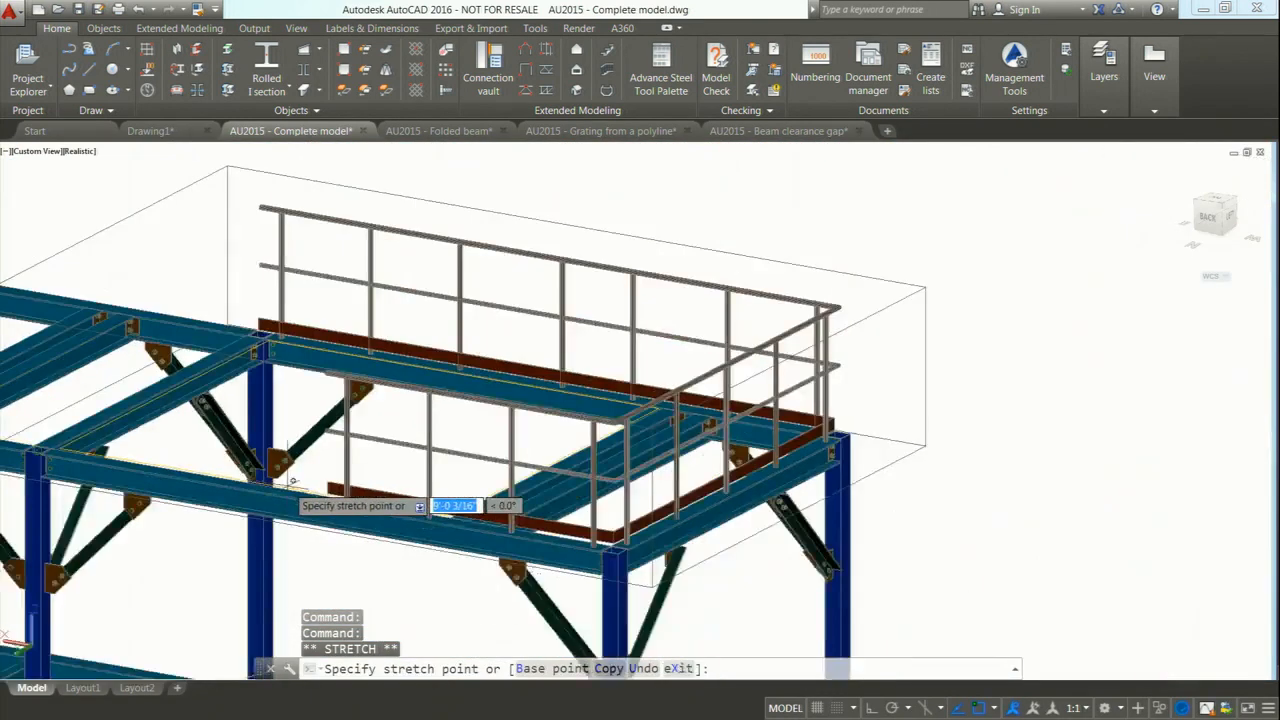
{"action": "middle_click_drag", "start_coordinate": [303, 490], "coordinate": [488, 545]}
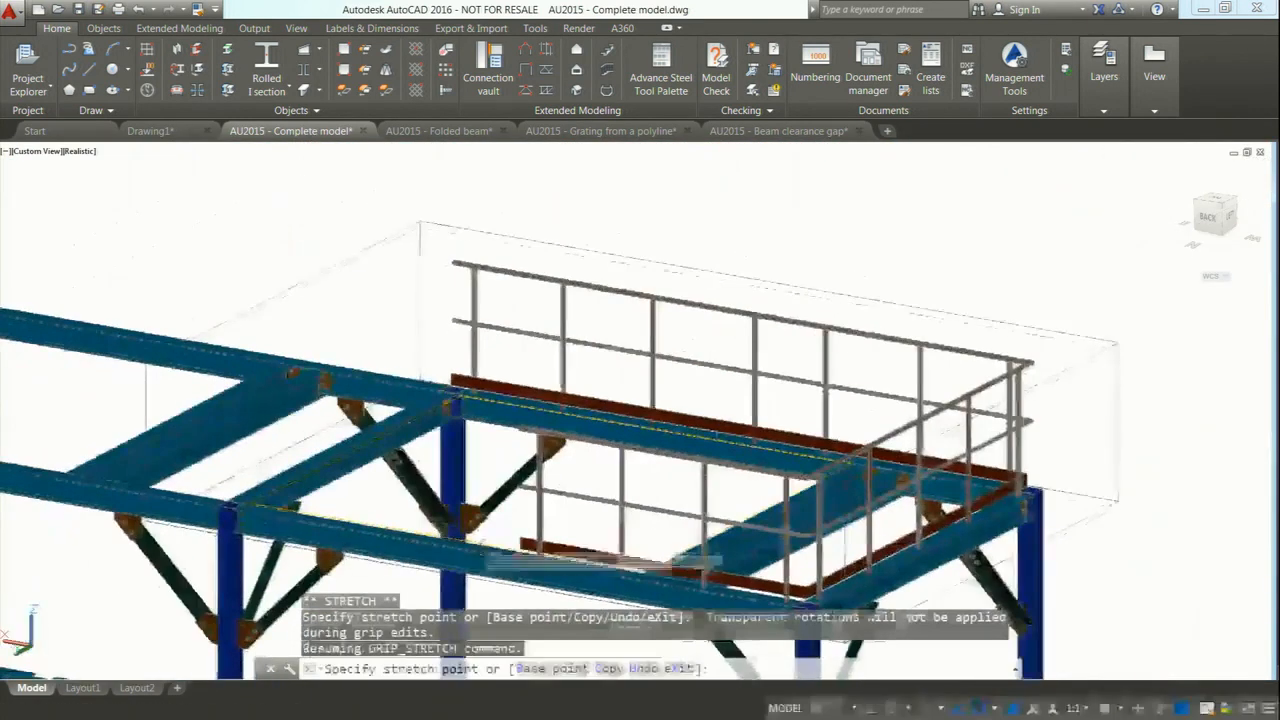
{"action": "left_click", "coordinate": [230, 503]}
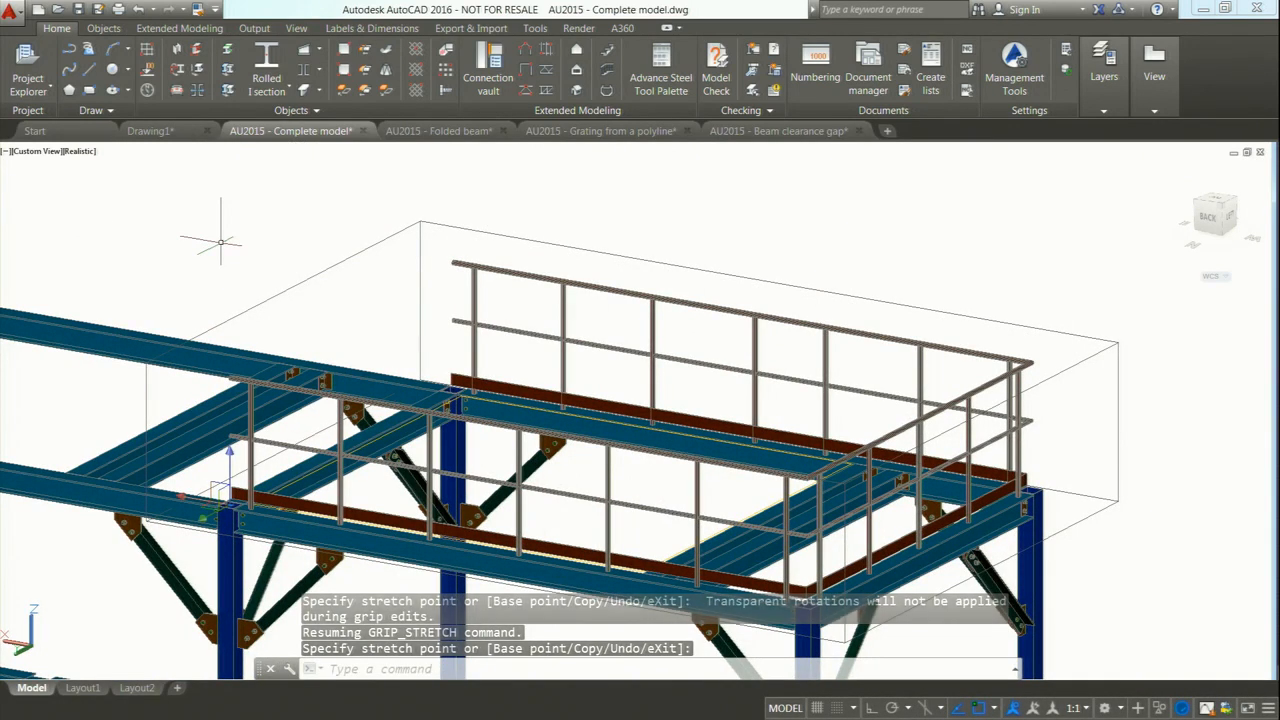
{"action": "key", "text": "Escape"}
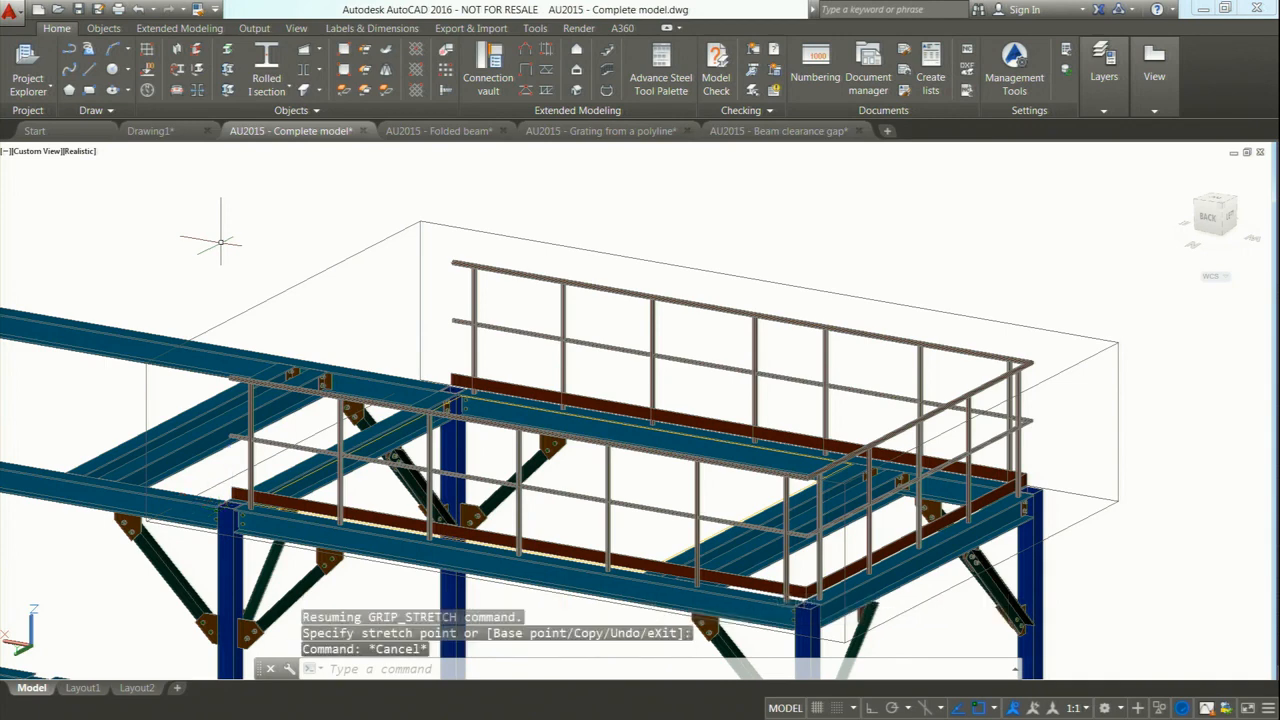
{"action": "key", "text": "alt+Tab"}
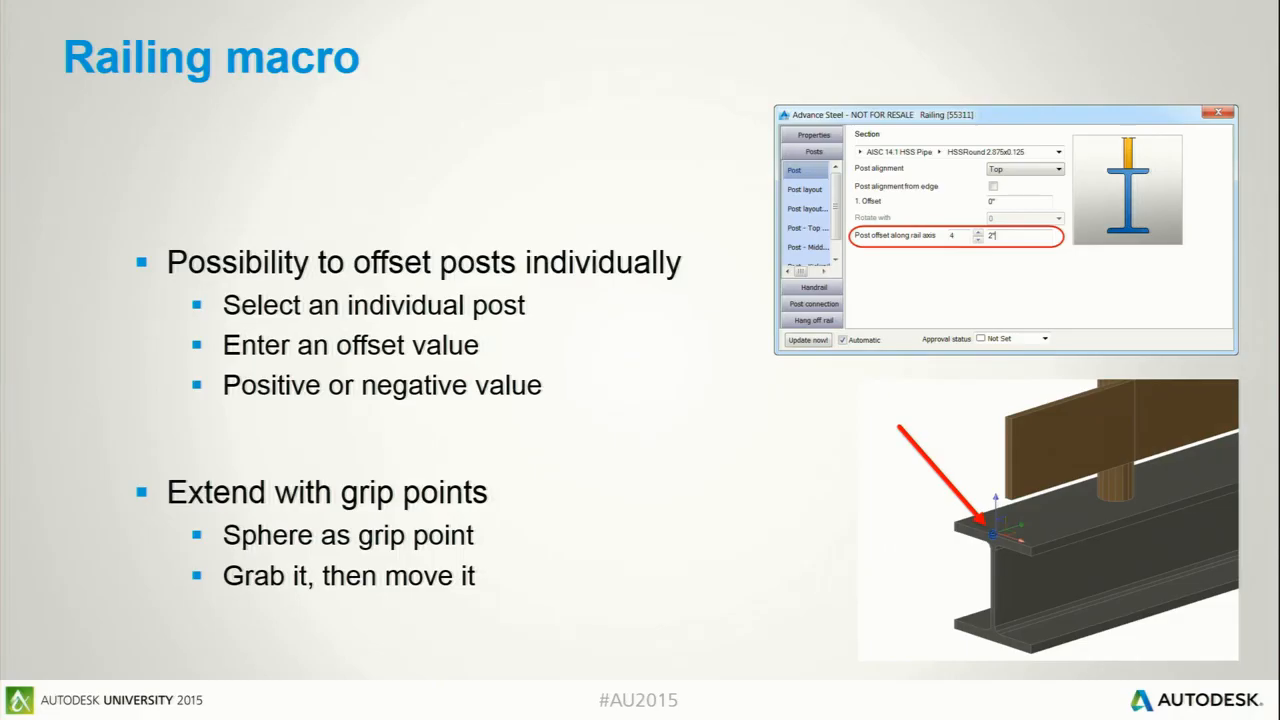
{"action": "key", "text": "Right"}
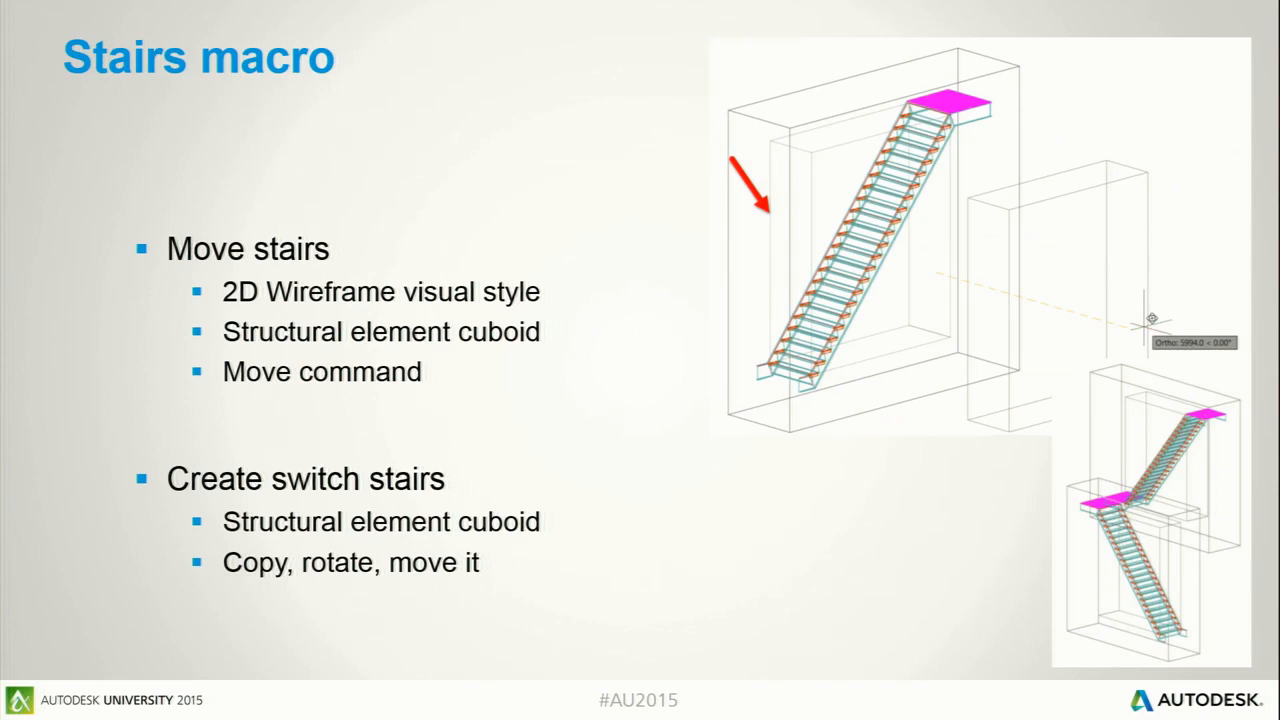
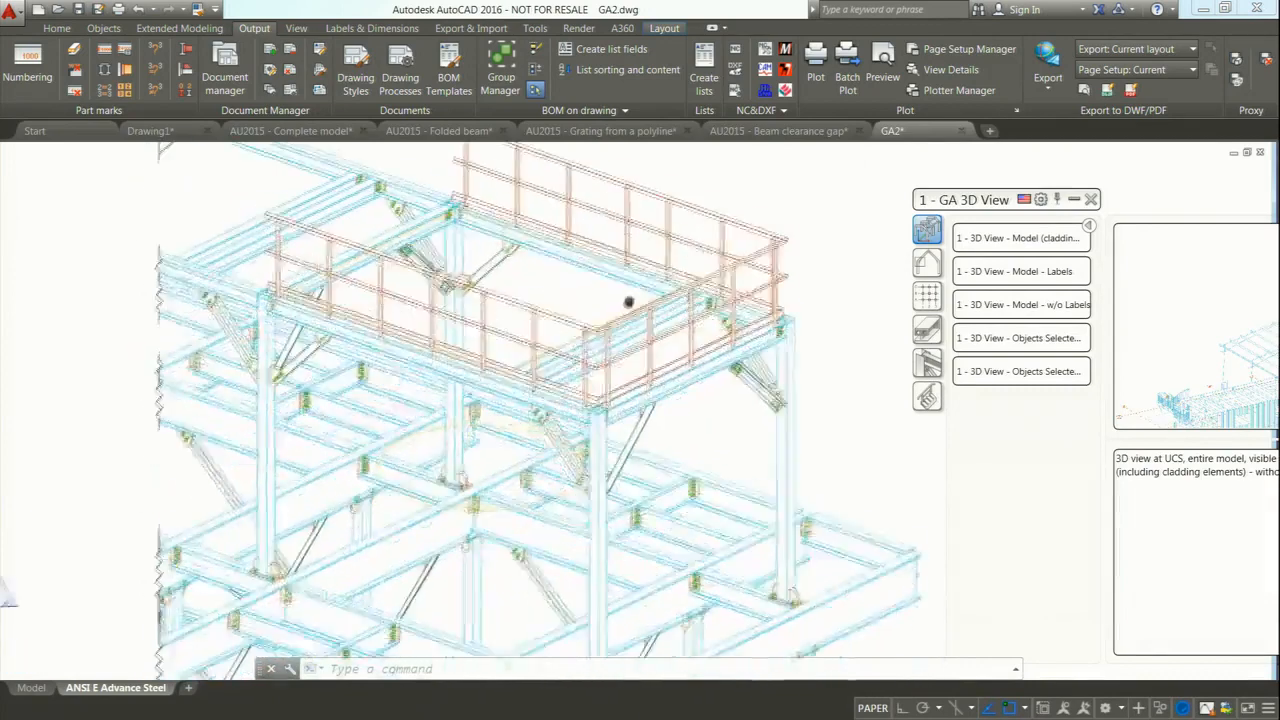
In the GA2 drawing, set the visible line color of the short outer beam beside the corner column to Red.
{"action": "middle_click_drag", "start_coordinate": [586, 388], "coordinate": [583, 280]}
{"action": "middle_click_drag", "start_coordinate": [670, 371], "coordinate": [632, 243]}
{"action": "scroll", "coordinate": [630, 255], "scroll_direction": "up", "scroll_amount": 4}
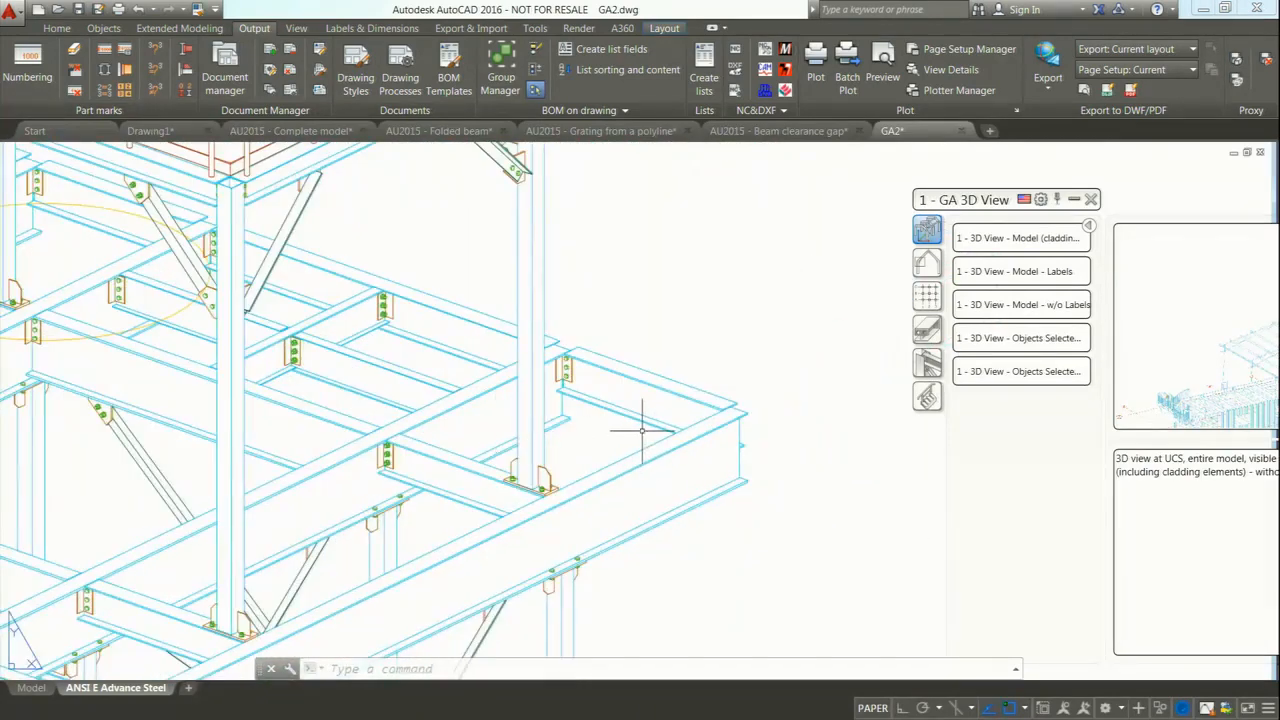
{"action": "double_click", "coordinate": [641, 421]}
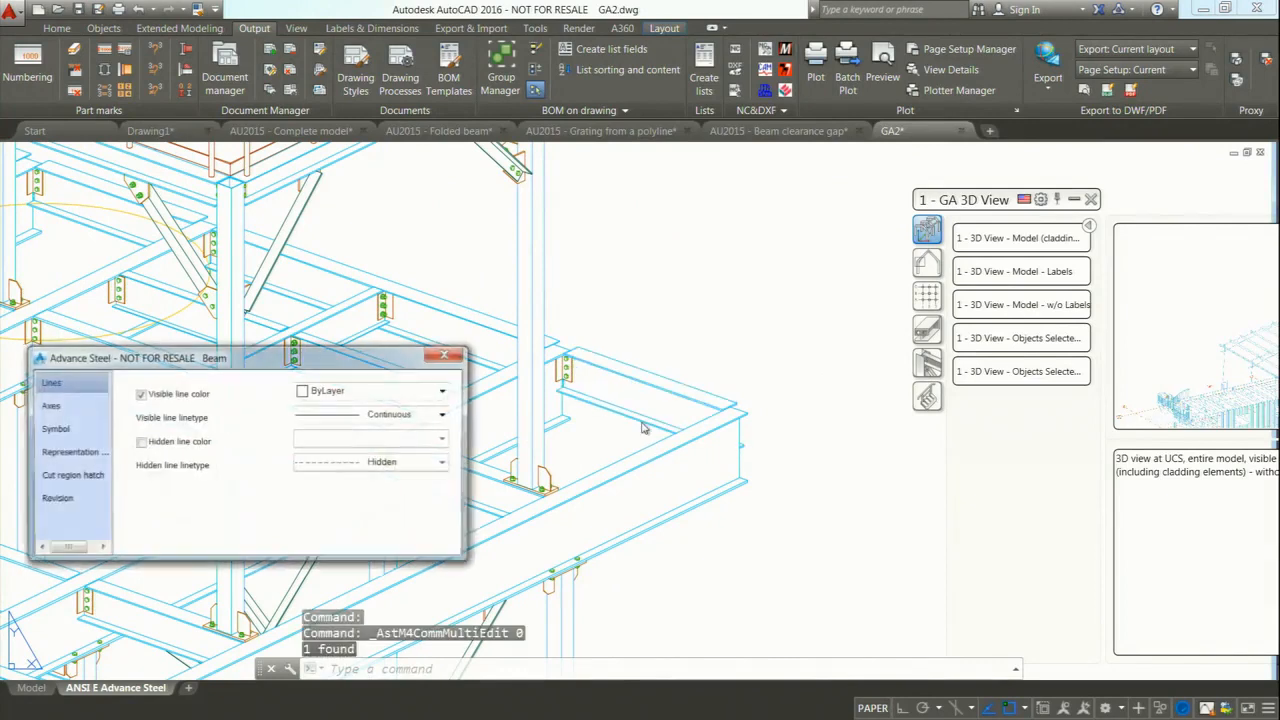
{"action": "left_click", "coordinate": [444, 392]}
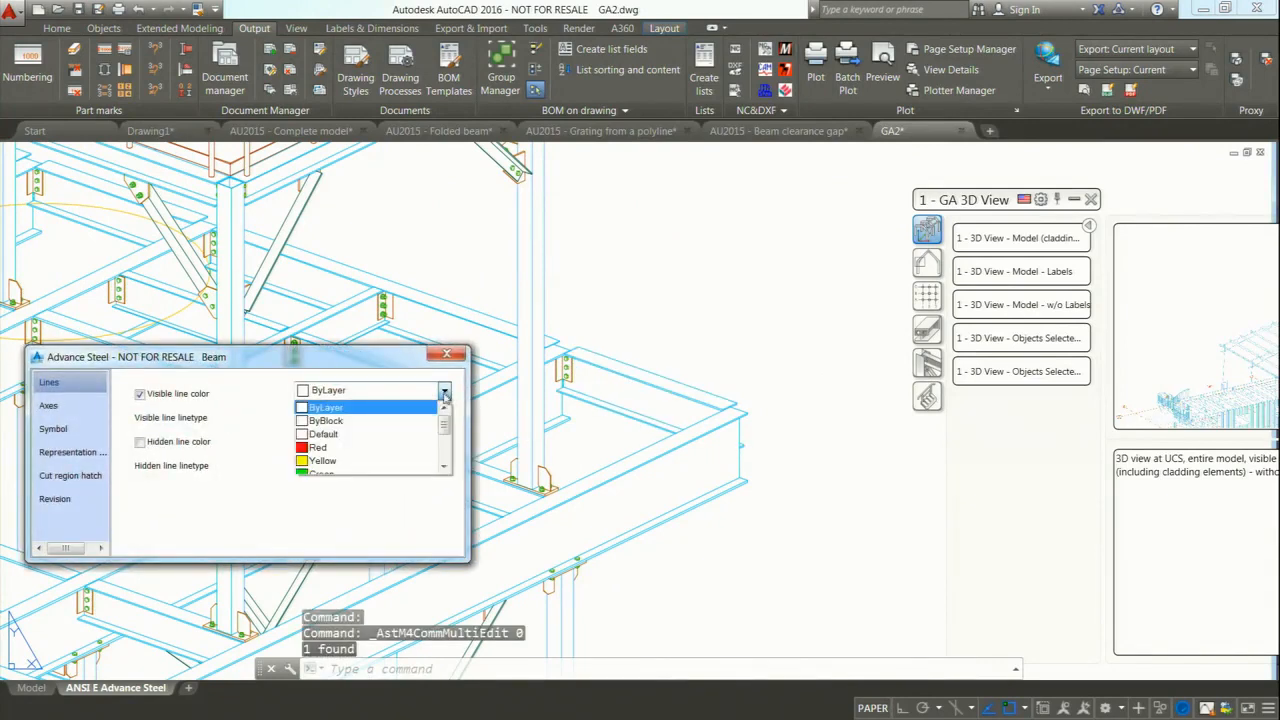
{"action": "left_click", "coordinate": [362, 450]}
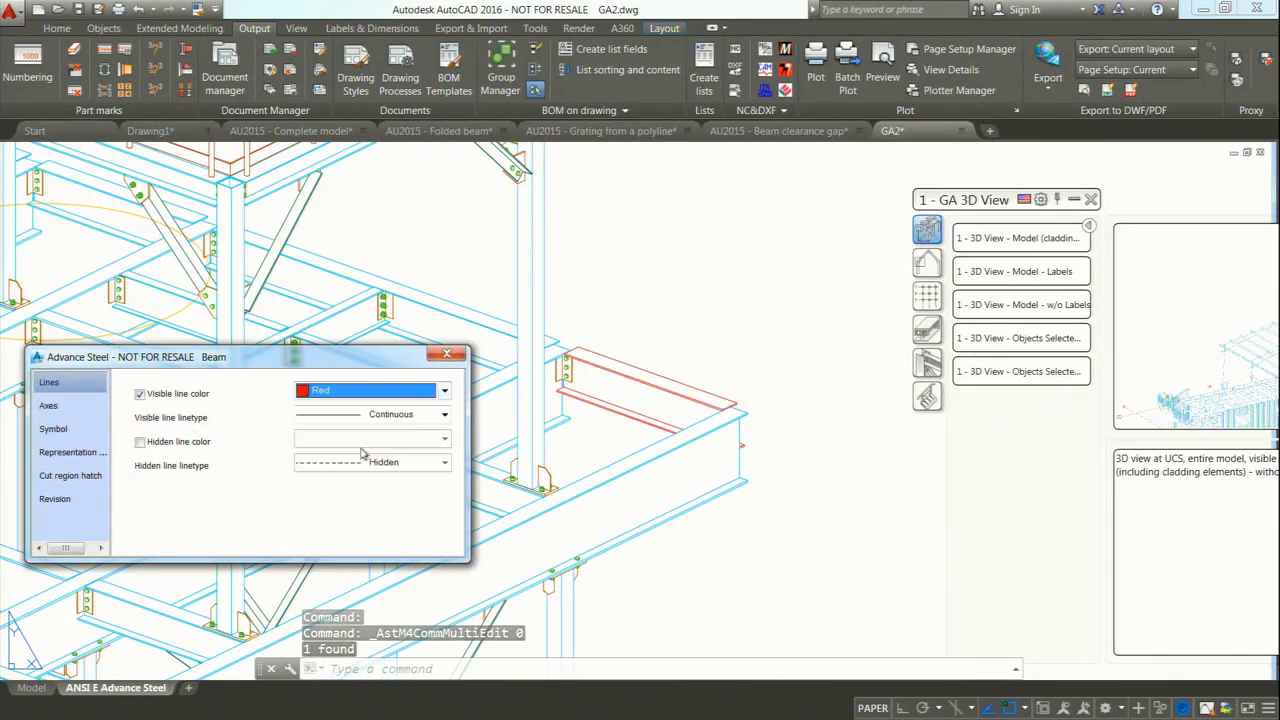
{"action": "left_click", "coordinate": [446, 354]}
Set the visible line color of the parallel beam ending at the corner column's base to Red.
{"action": "double_click", "coordinate": [466, 458]}
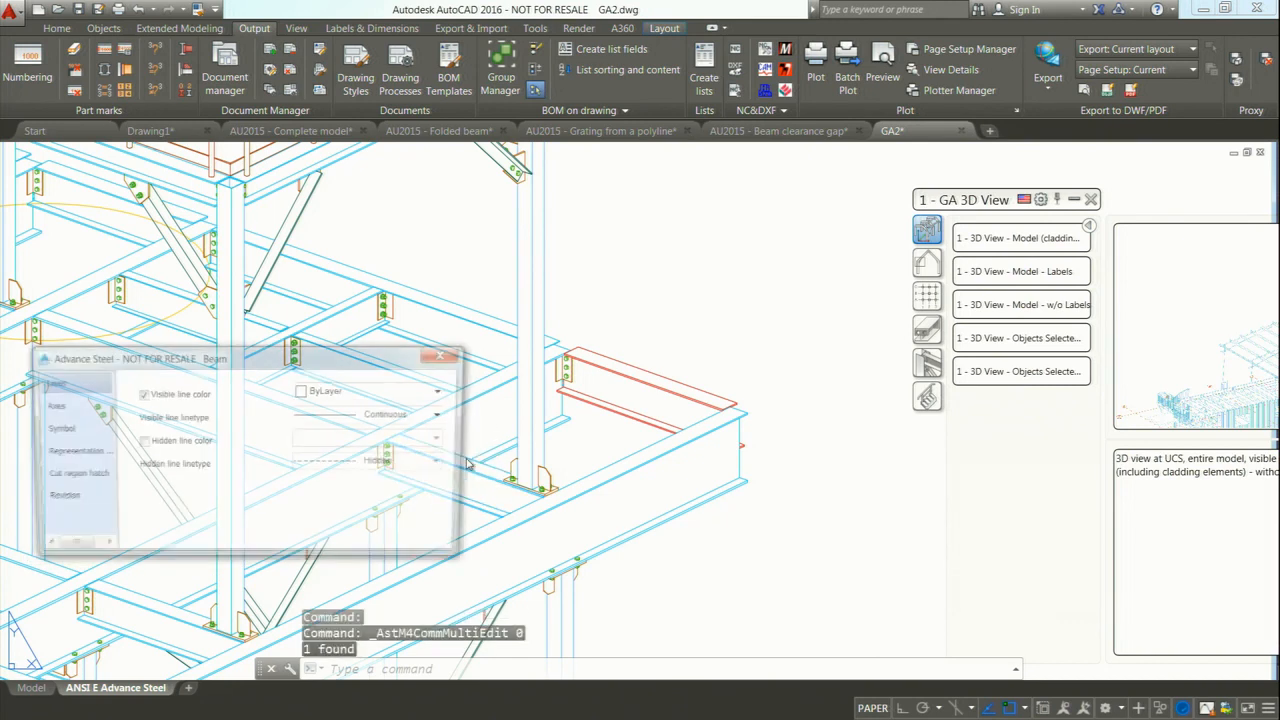
{"action": "left_click", "coordinate": [366, 391]}
{"action": "left_click", "coordinate": [353, 447]}
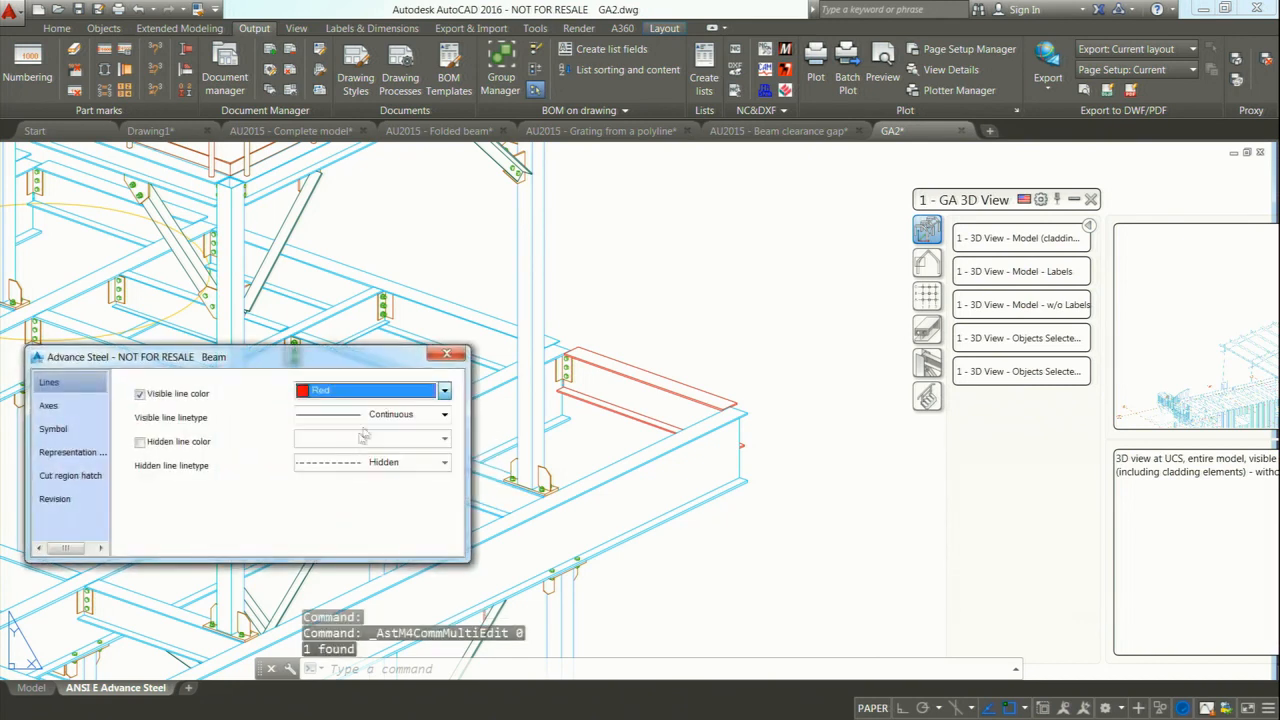
{"action": "left_click", "coordinate": [446, 354]}
Enable the hidden line color for the intermediate beam in the middle of the lower platform bay.
{"action": "double_click", "coordinate": [408, 374]}
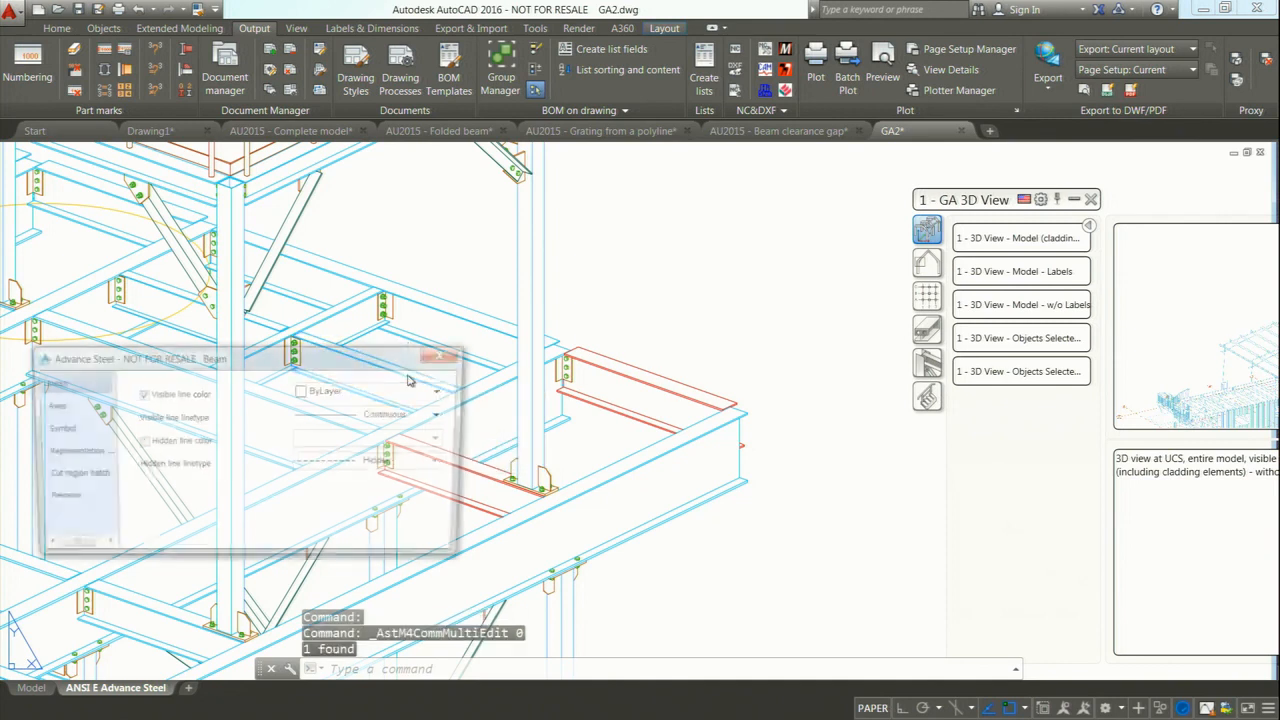
{"action": "left_click", "coordinate": [140, 444]}
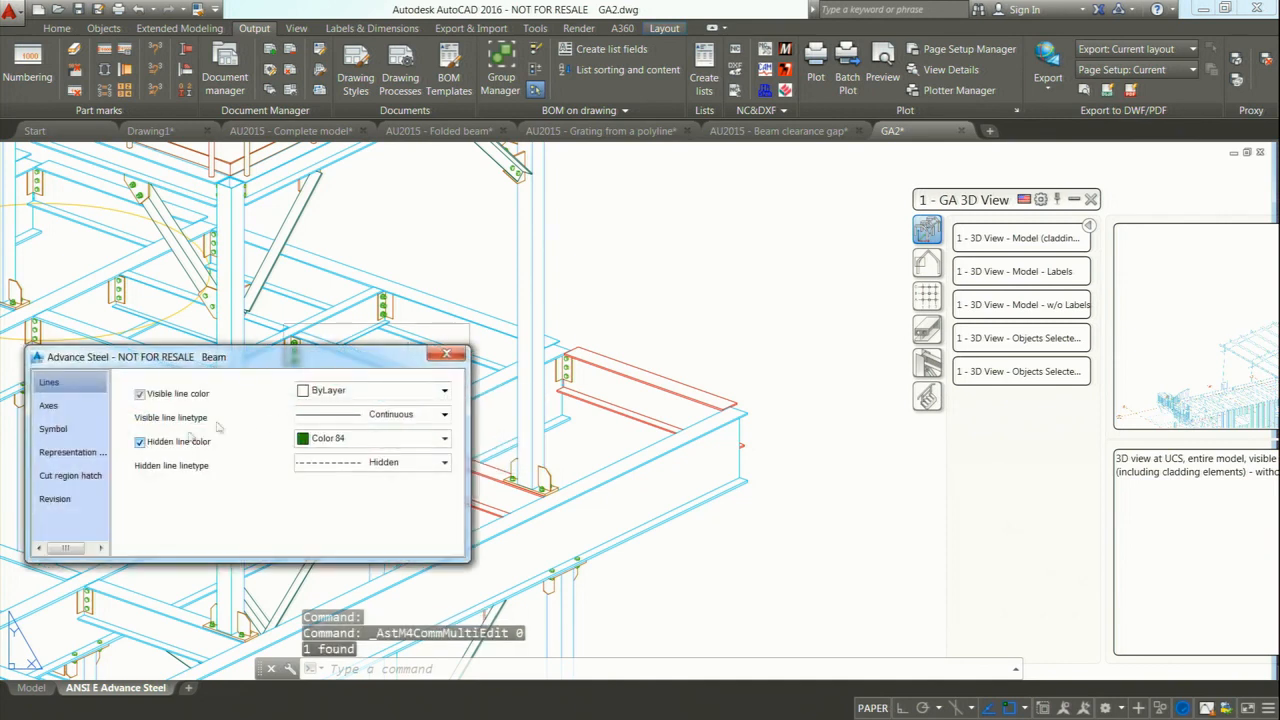
{"action": "left_click", "coordinate": [446, 354]}
Match the red outer beam's properties onto the back beam and the long front beam of the lower platform bay.
{"action": "middle_click_drag", "start_coordinate": [647, 310], "coordinate": [737, 349]}
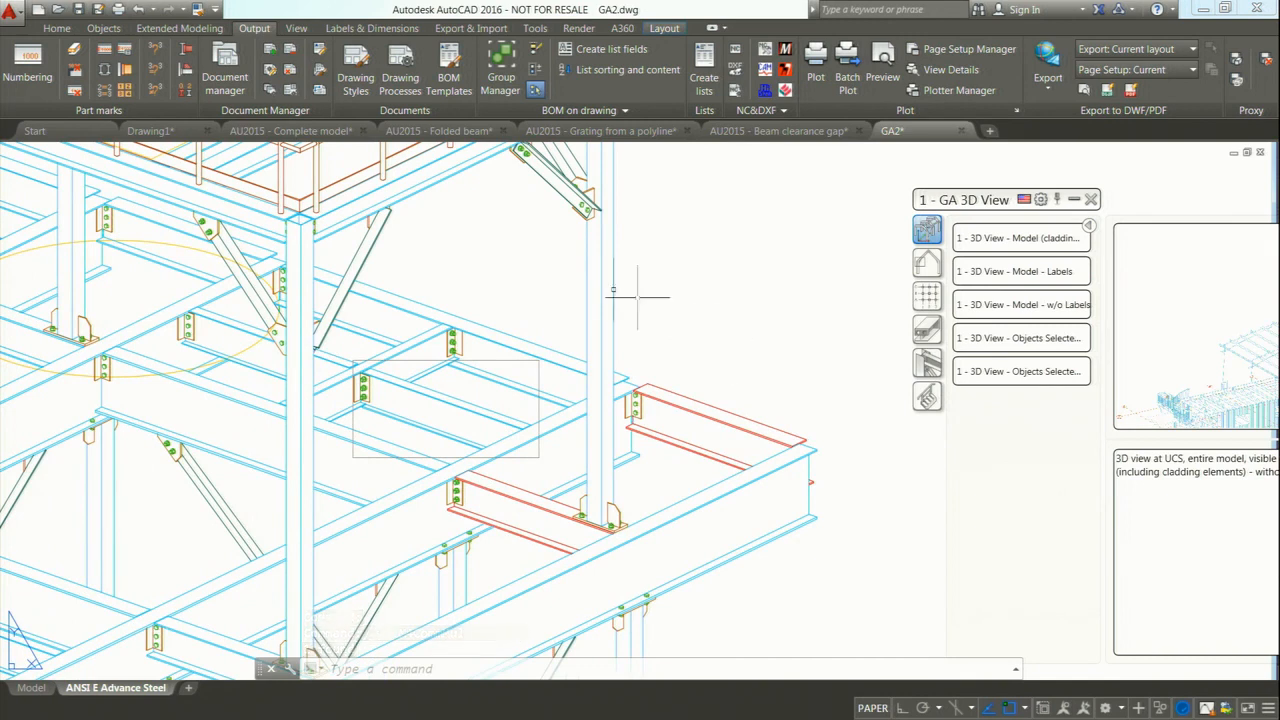
{"action": "left_click", "coordinate": [197, 9]}
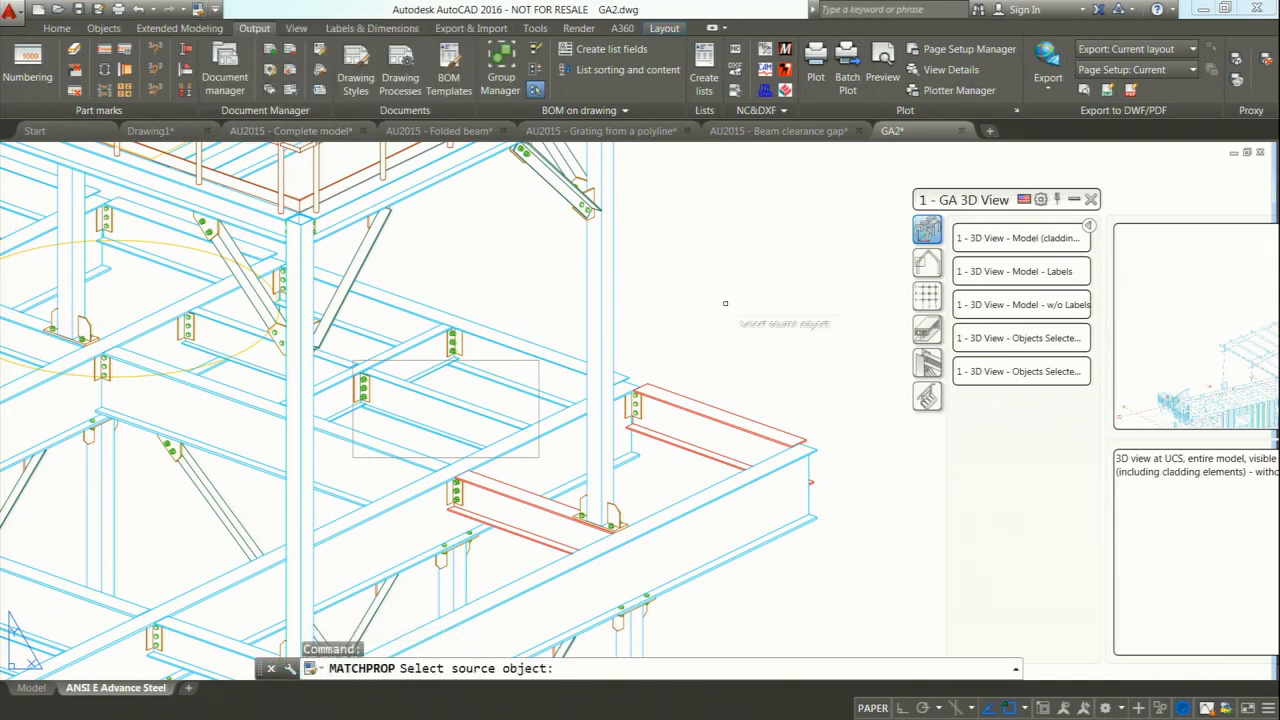
{"action": "left_click", "coordinate": [706, 406]}
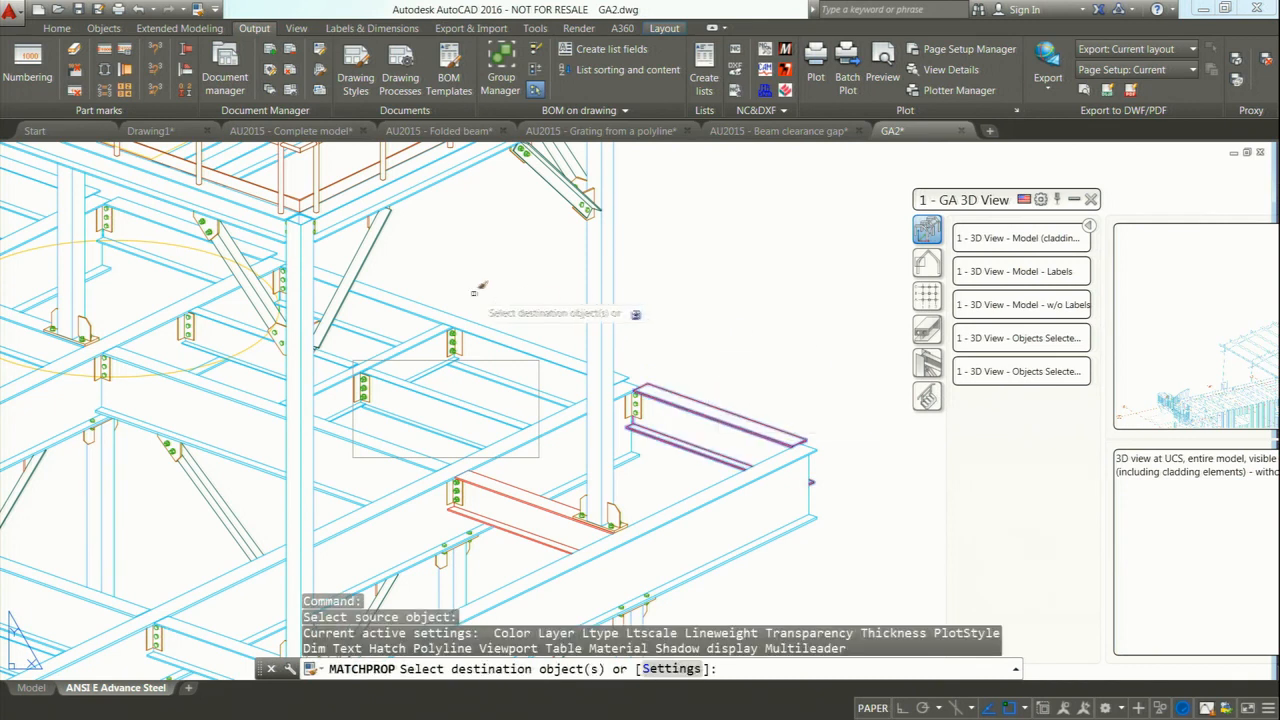
{"action": "left_click", "coordinate": [426, 313]}
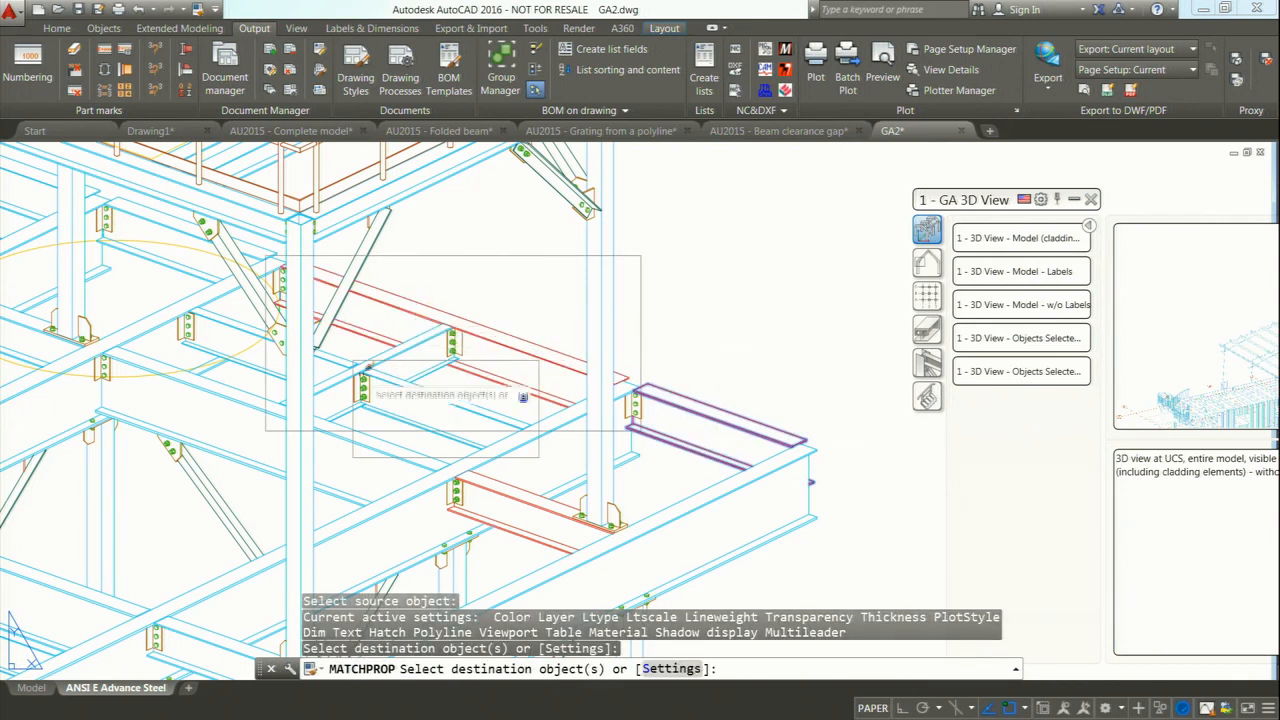
{"action": "left_click", "coordinate": [243, 397]}
{"action": "key", "text": "Return"}
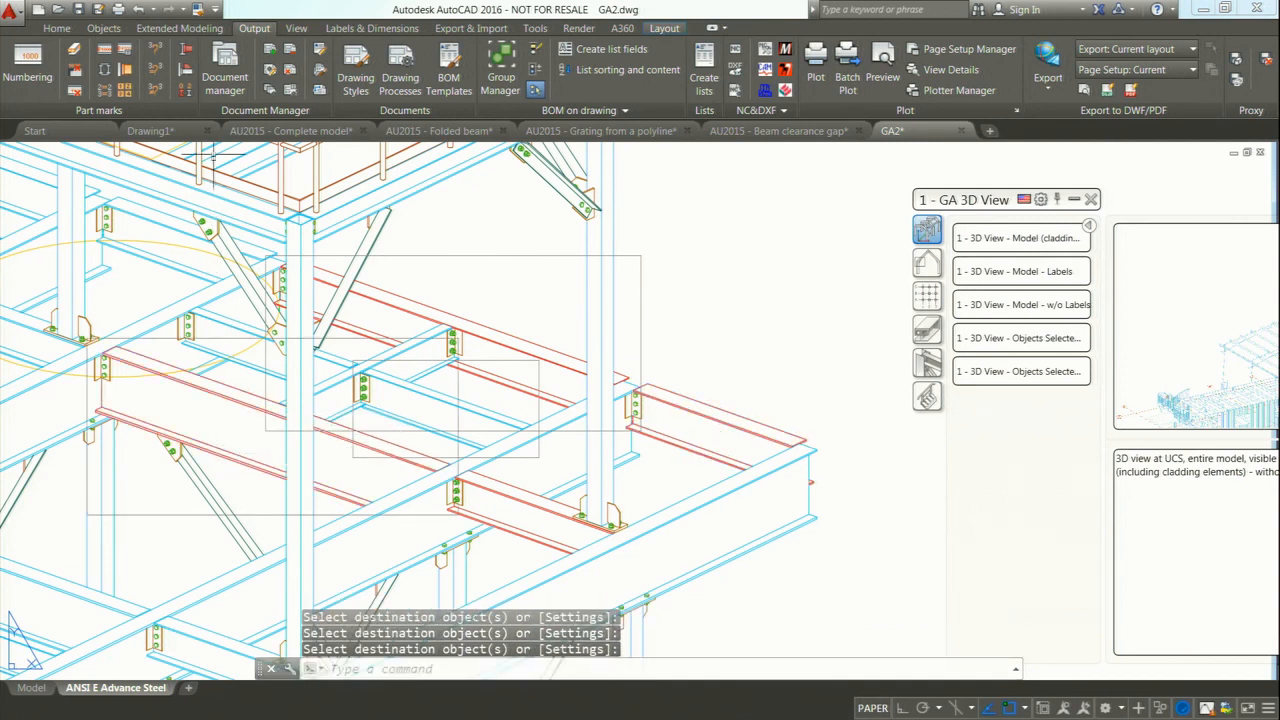
Match the properties of the intermediate beam with hidden line color onto its in-line neighbor and the long beam in the adjacent bay.
{"action": "left_click", "coordinate": [198, 9]}
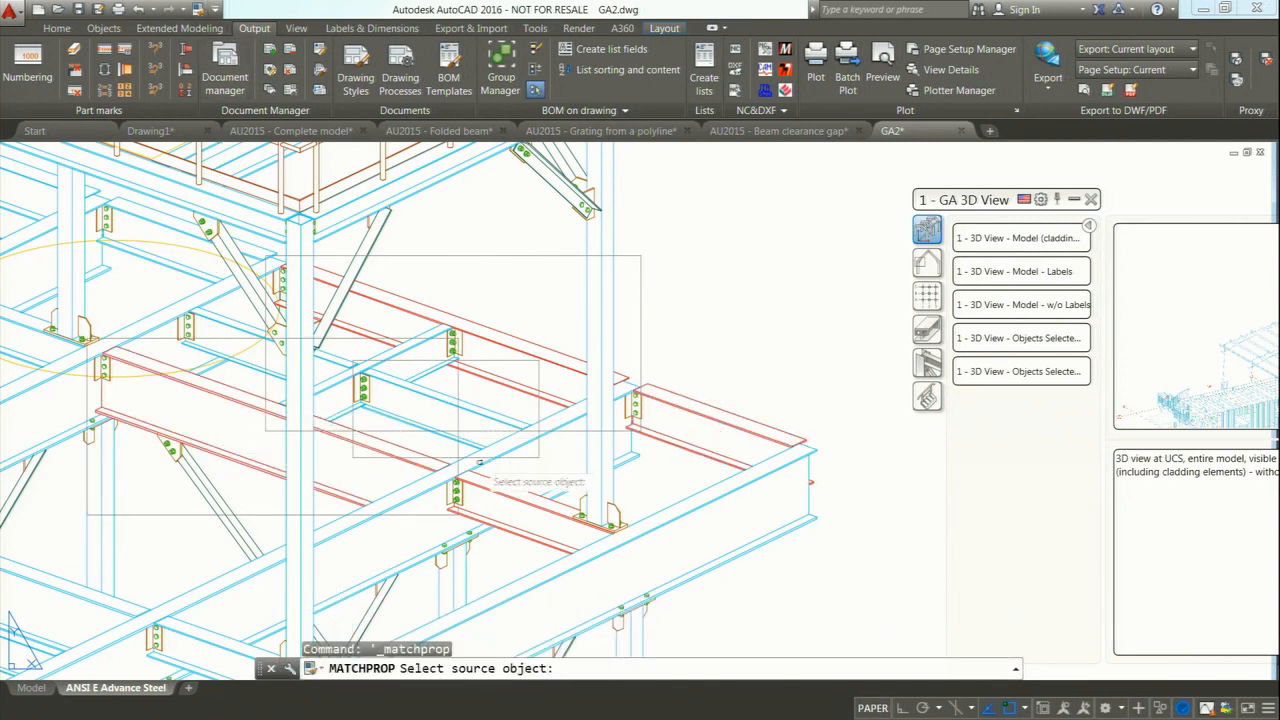
{"action": "left_click", "coordinate": [445, 419]}
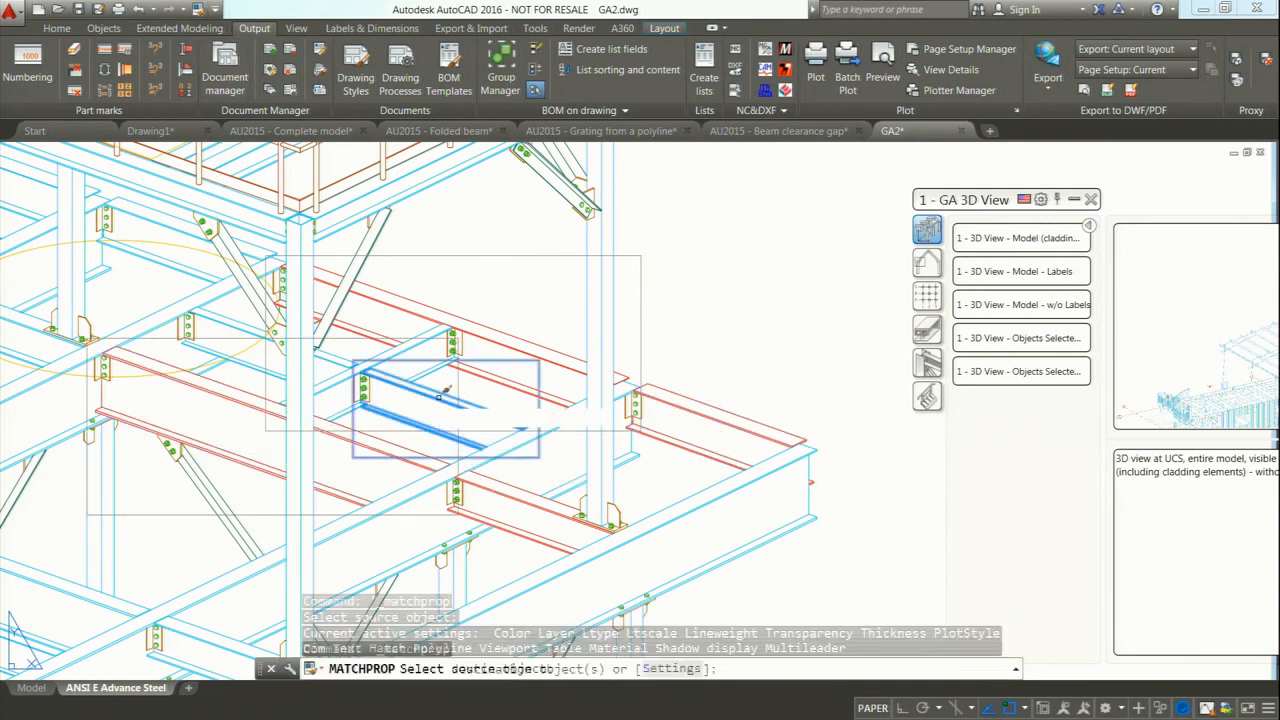
{"action": "left_click", "coordinate": [230, 327]}
{"action": "left_click", "coordinate": [100, 279]}
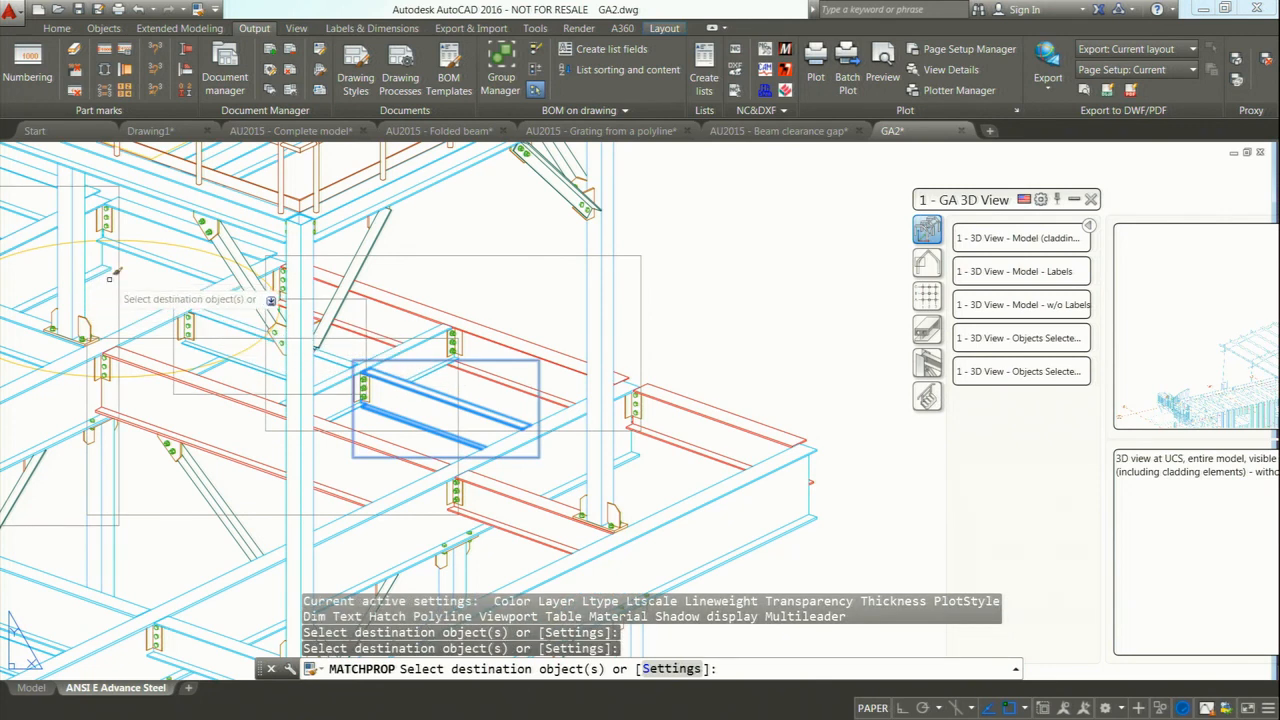
{"action": "key", "text": "Return"}
{"action": "middle_click_drag", "start_coordinate": [379, 287], "coordinate": [549, 324]}
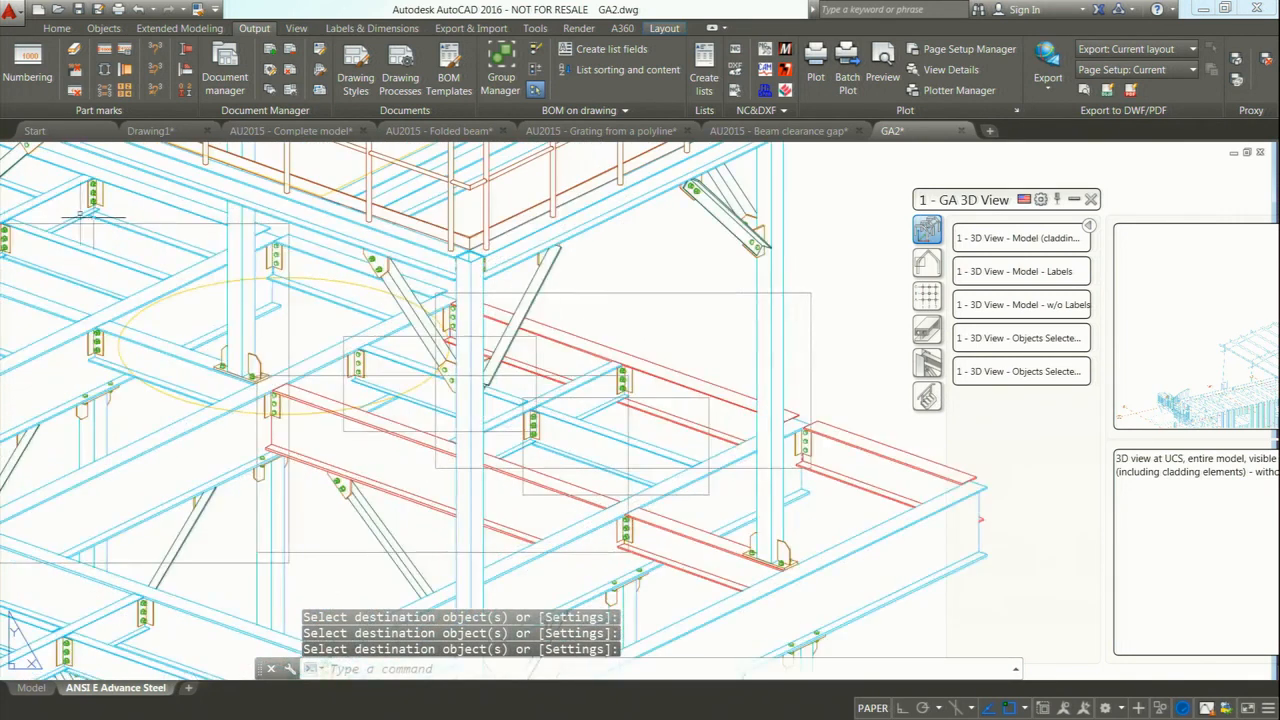
Update the detail so the GA2 drawing is regenerated with the changed beam line settings.
{"action": "left_click", "coordinate": [372, 28]}
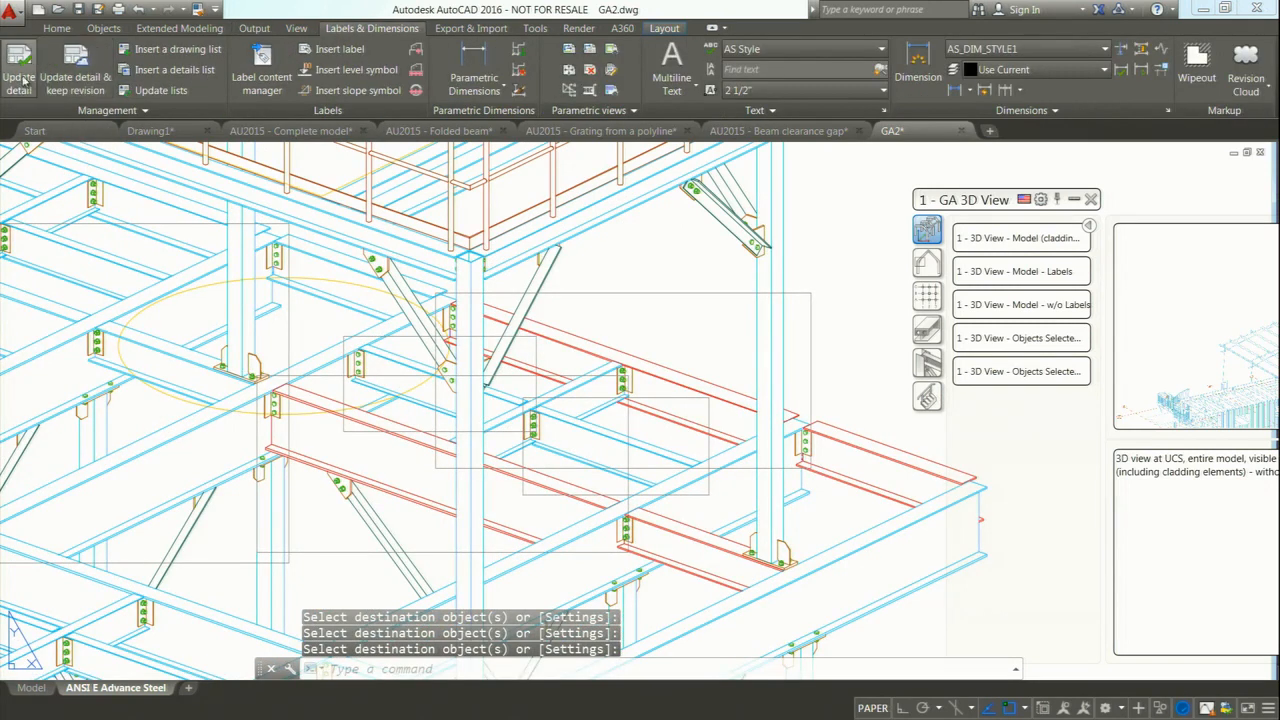
{"action": "left_click", "coordinate": [19, 72]}
{"action": "left_click", "coordinate": [643, 305]}
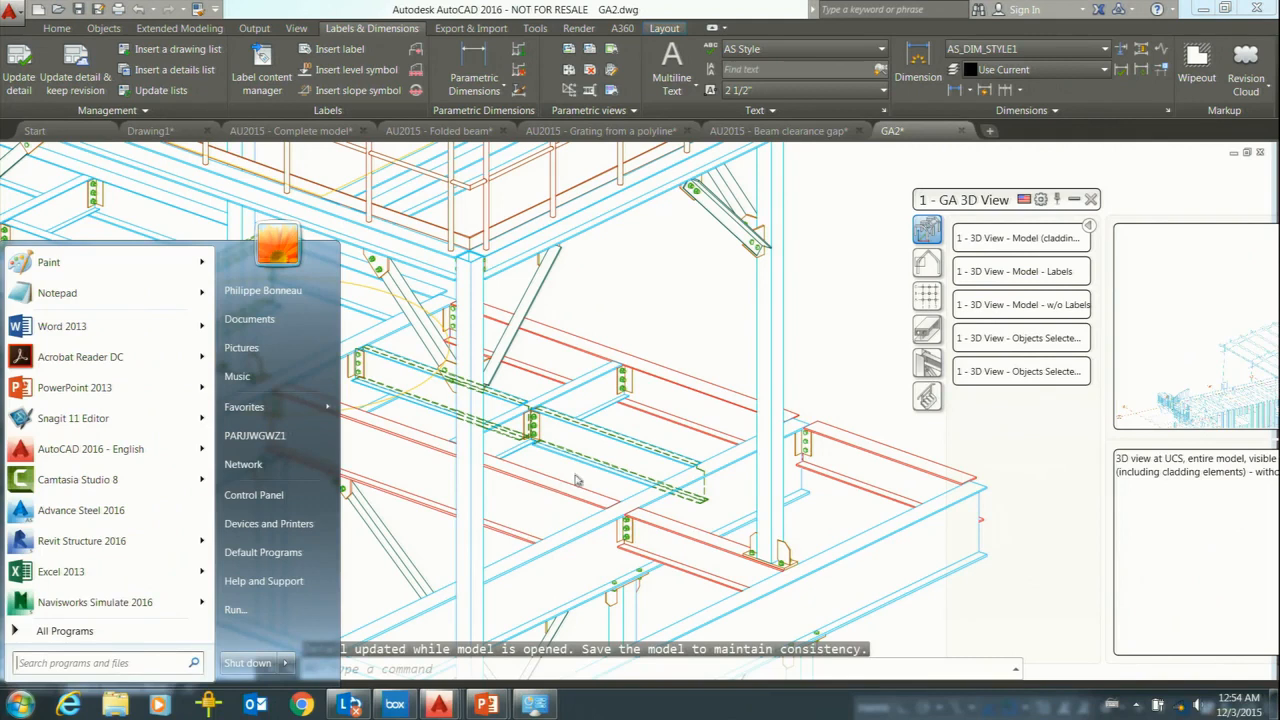
{"action": "left_click", "coordinate": [578, 481]}
{"action": "middle_click_drag", "start_coordinate": [631, 459], "coordinate": [691, 463]}
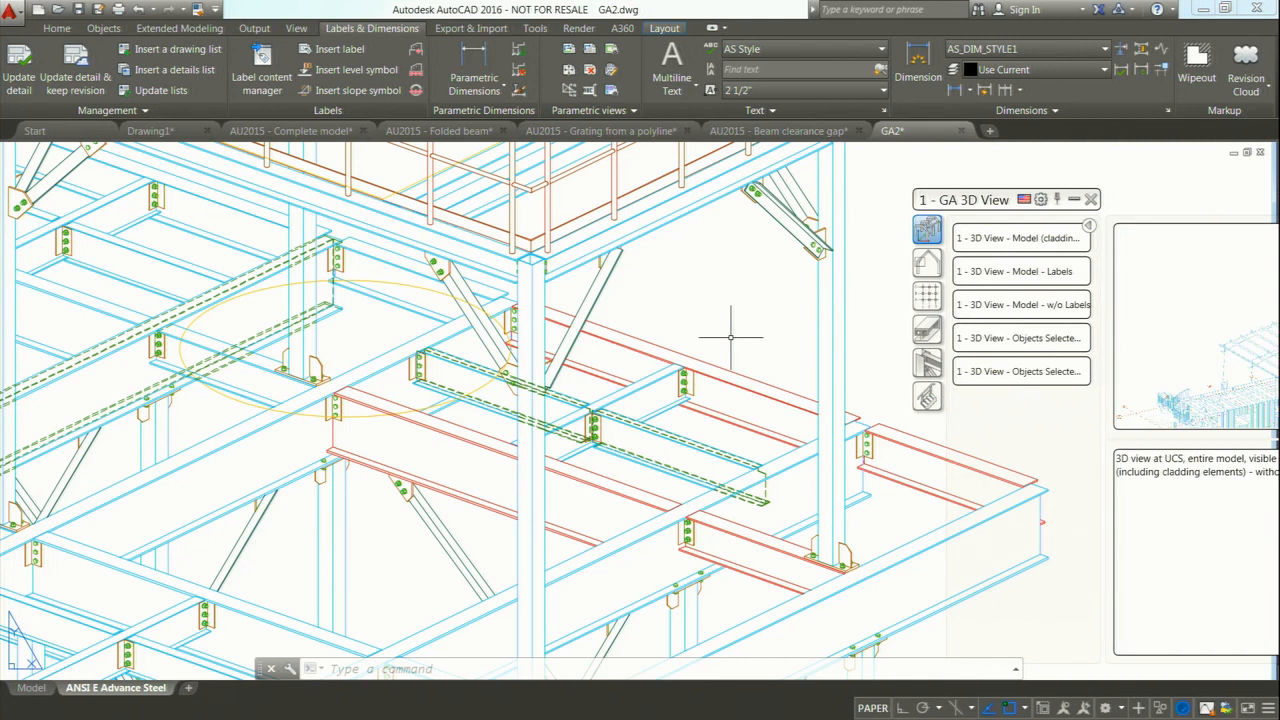
{"action": "key", "text": "alt+Tab"}
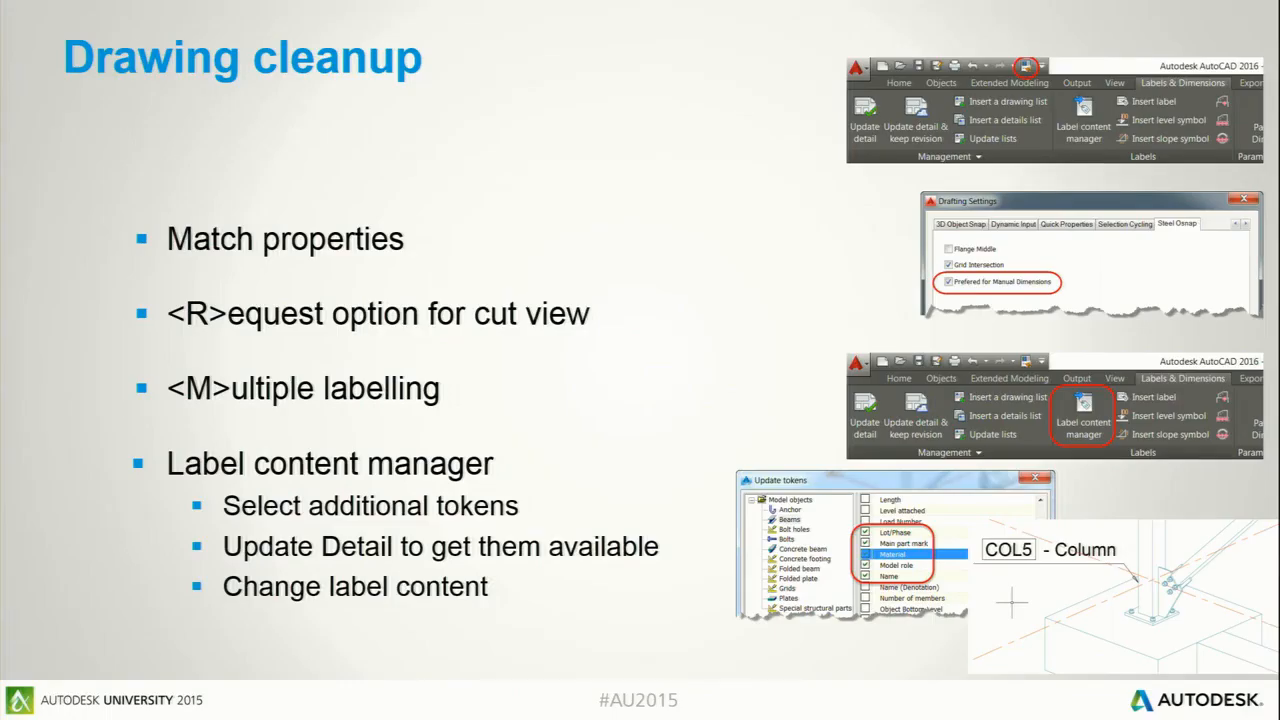
{"action": "key", "text": "Right"}
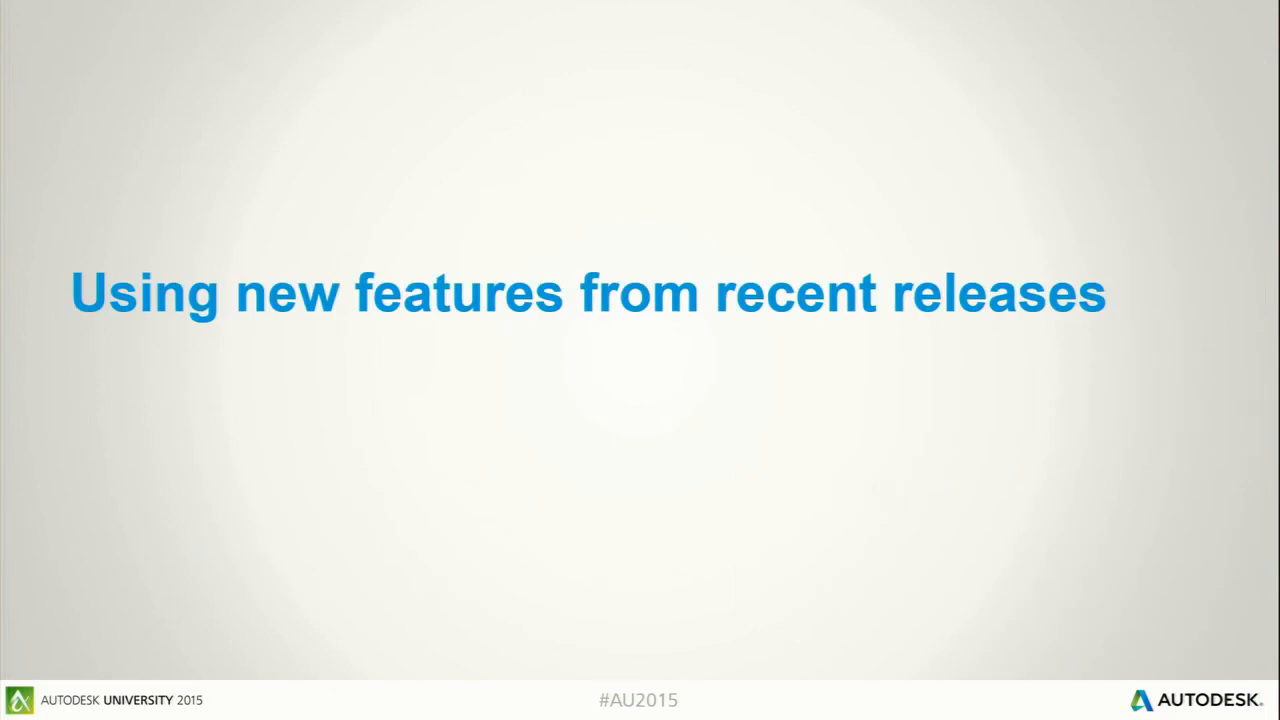
{"action": "key", "text": "Right"}
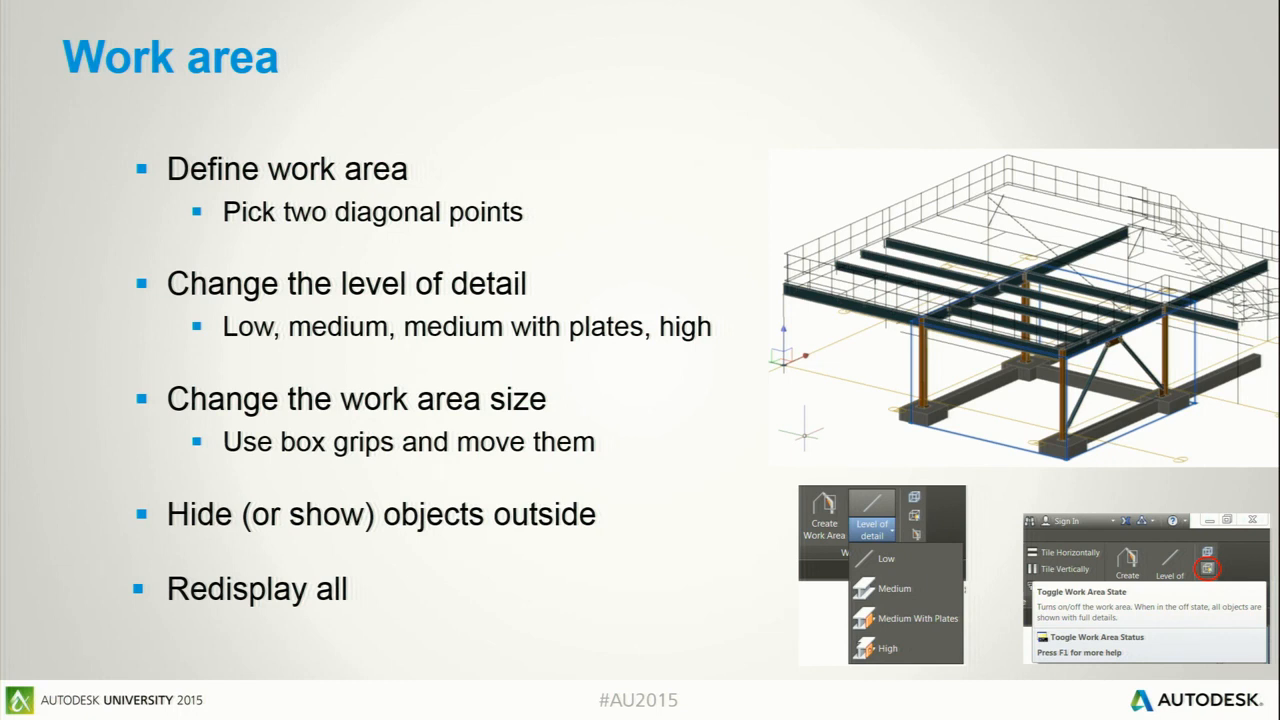
Switch from the presentation back to Advance Steel and bring up the AU2015 - Complete model drawing.
{"action": "key", "text": "alt+Tab"}
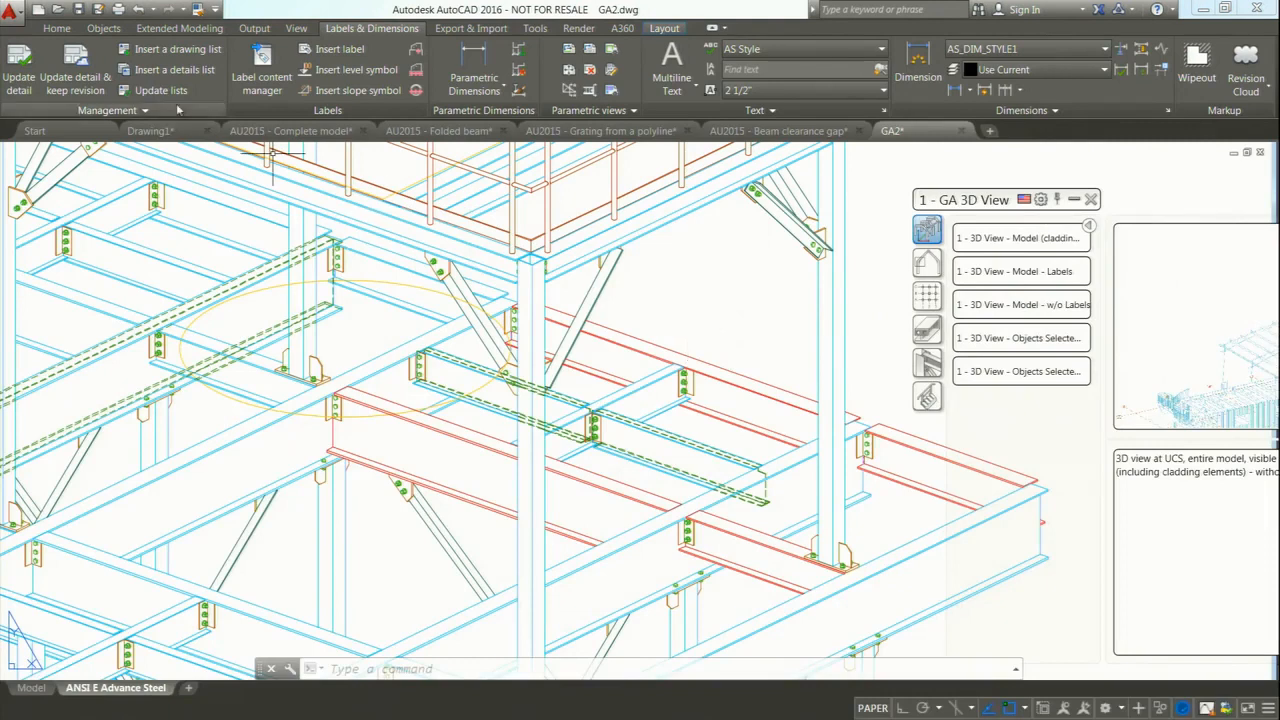
{"action": "left_click", "coordinate": [266, 134]}
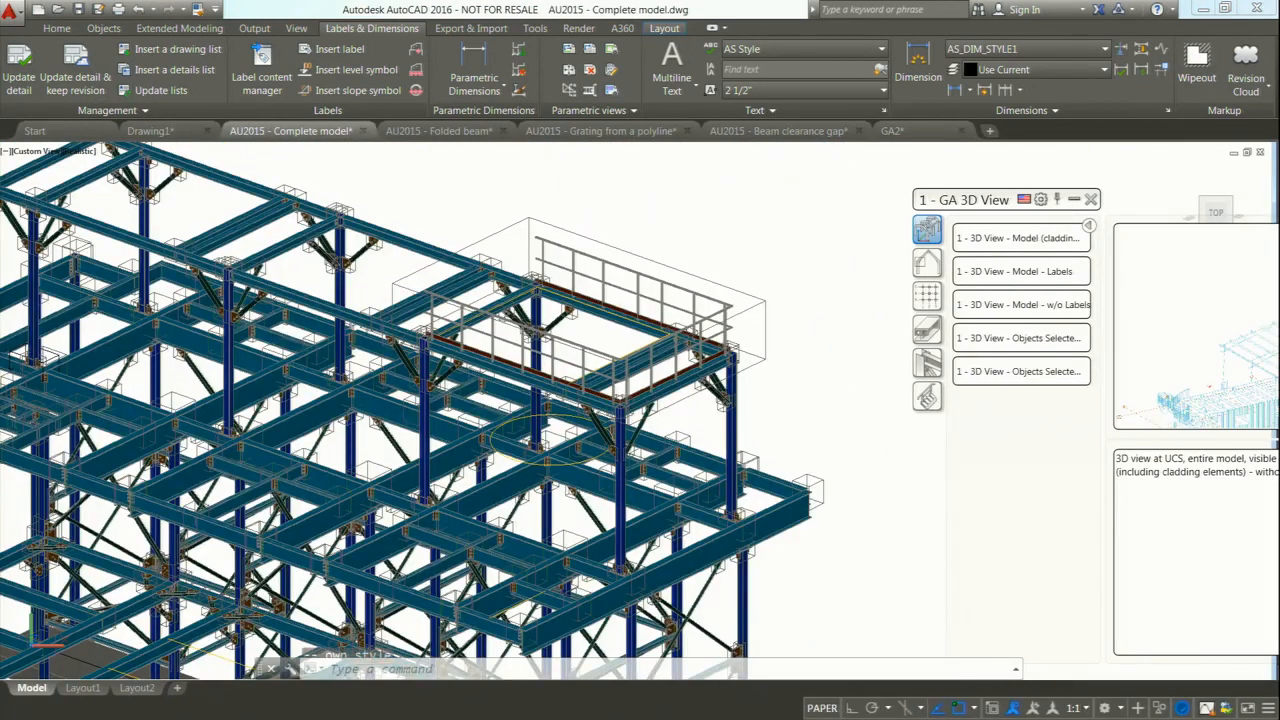
Close the GA 3D View palette and hide the connection boxes with the Quick views tools of the Advance Steel Tool Palette.
{"action": "scroll", "coordinate": [524, 410], "scroll_direction": "down", "scroll_amount": 2}
{"action": "scroll", "coordinate": [252, 283], "scroll_direction": "up", "scroll_amount": 3}
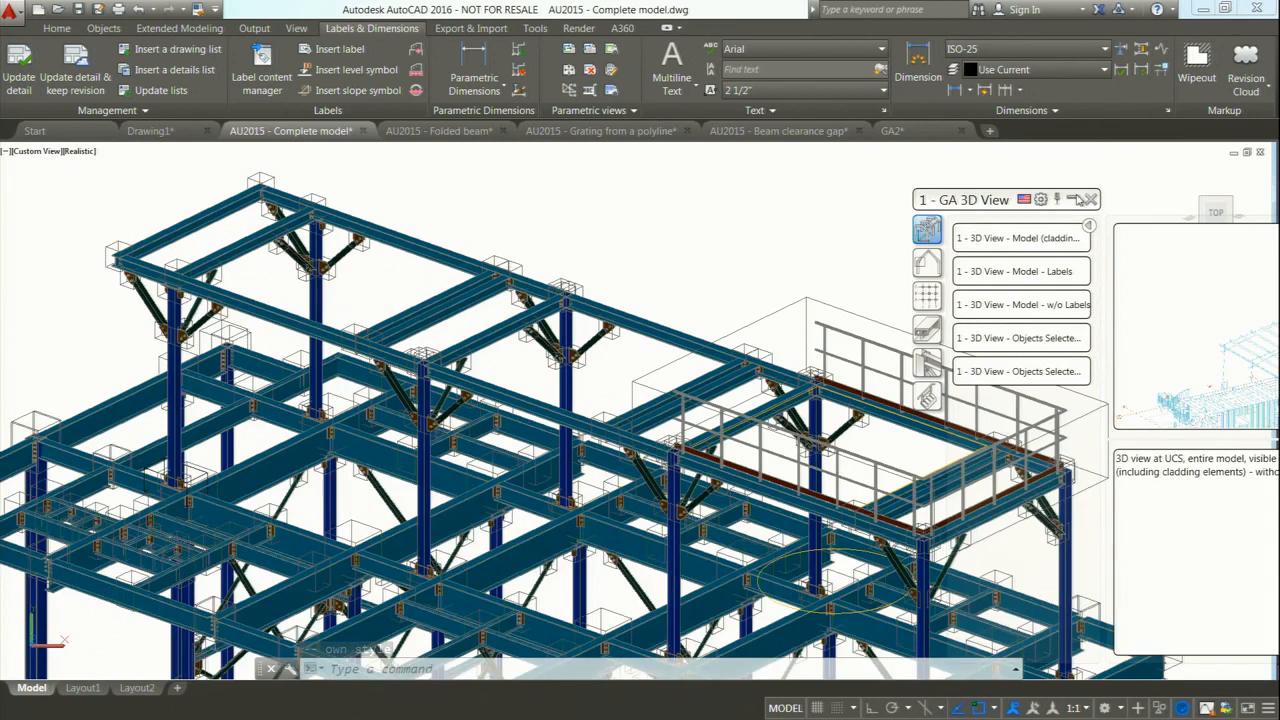
{"action": "left_click", "coordinate": [1091, 199]}
{"action": "left_click", "coordinate": [57, 28]}
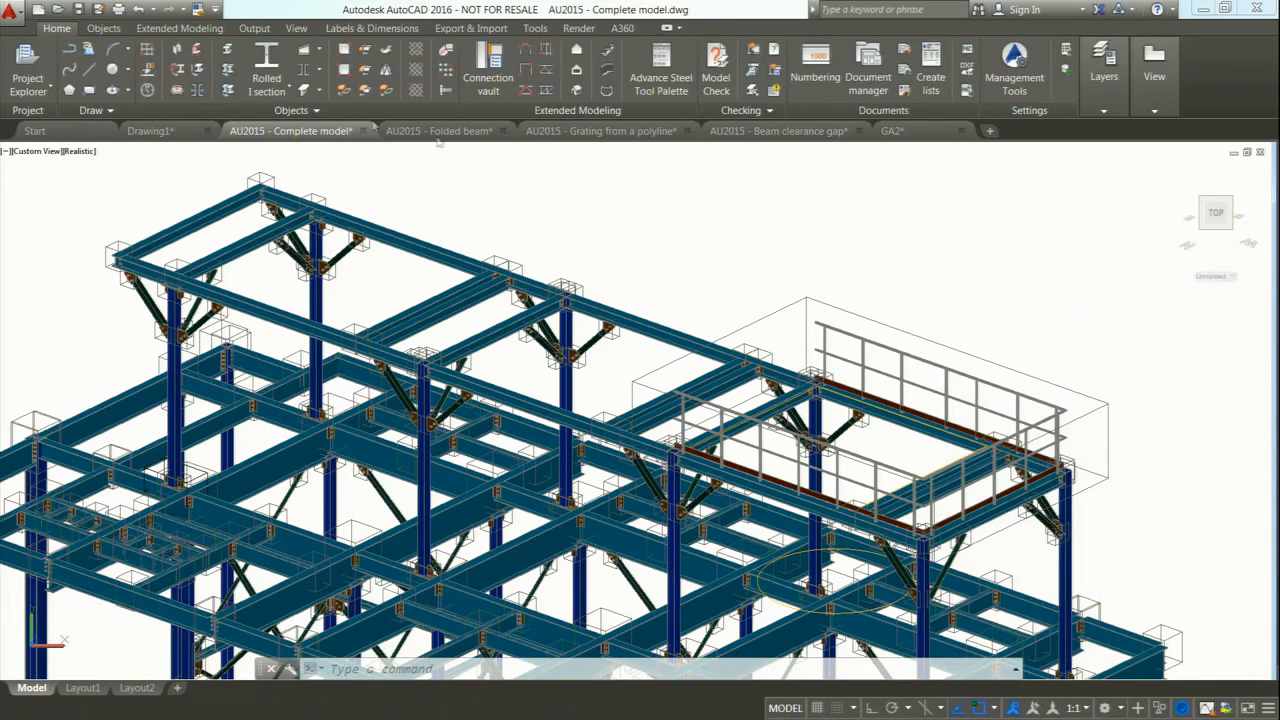
{"action": "left_click", "coordinate": [660, 70]}
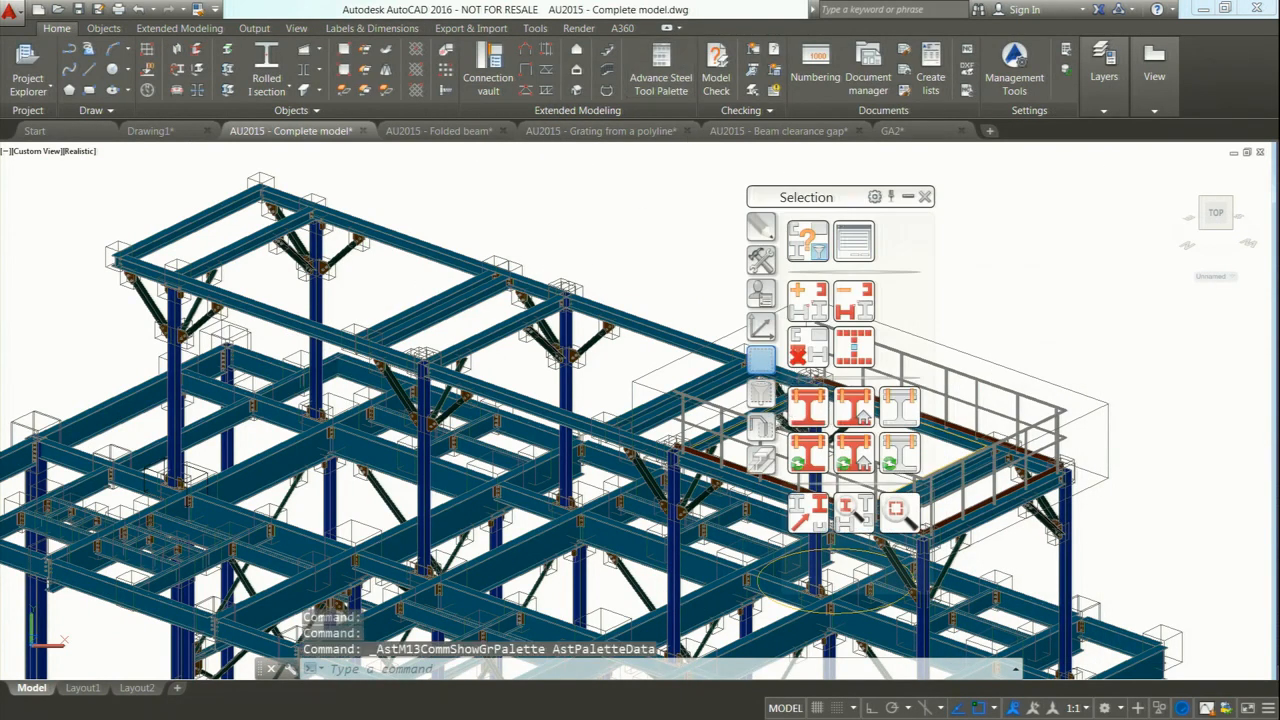
{"action": "left_click", "coordinate": [762, 427]}
{"action": "left_click", "coordinate": [762, 393]}
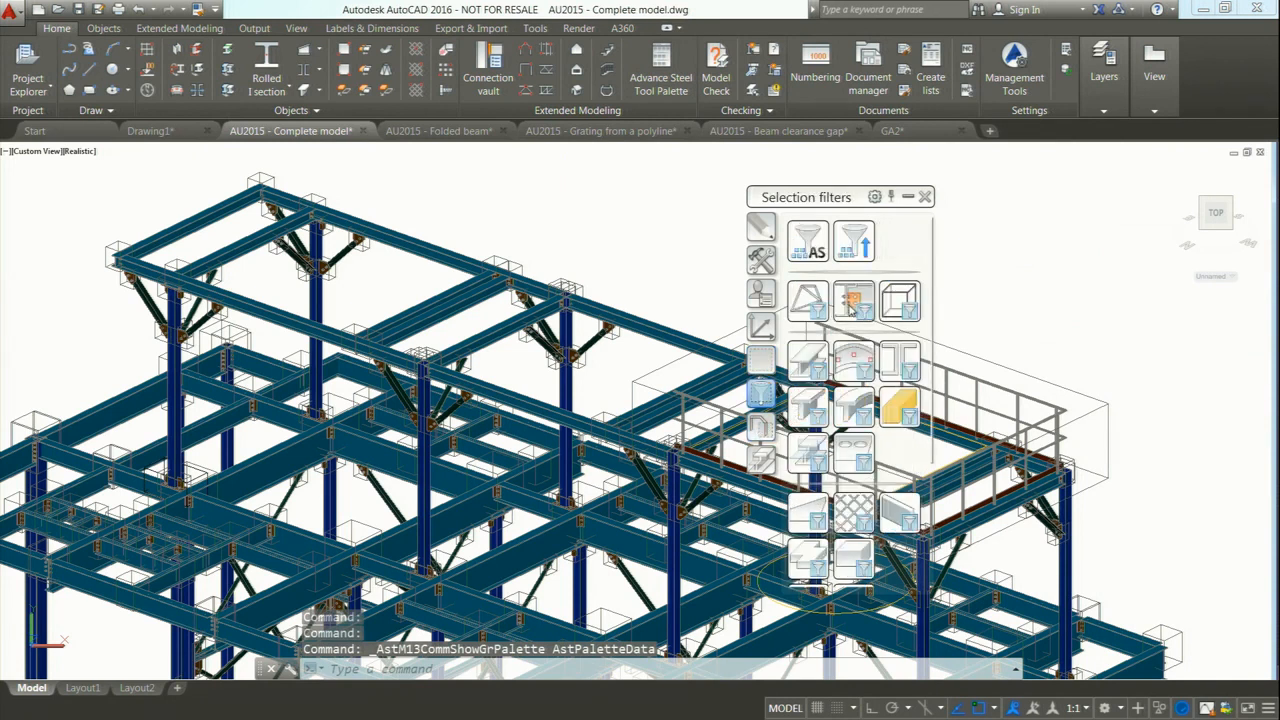
{"action": "left_click", "coordinate": [761, 427]}
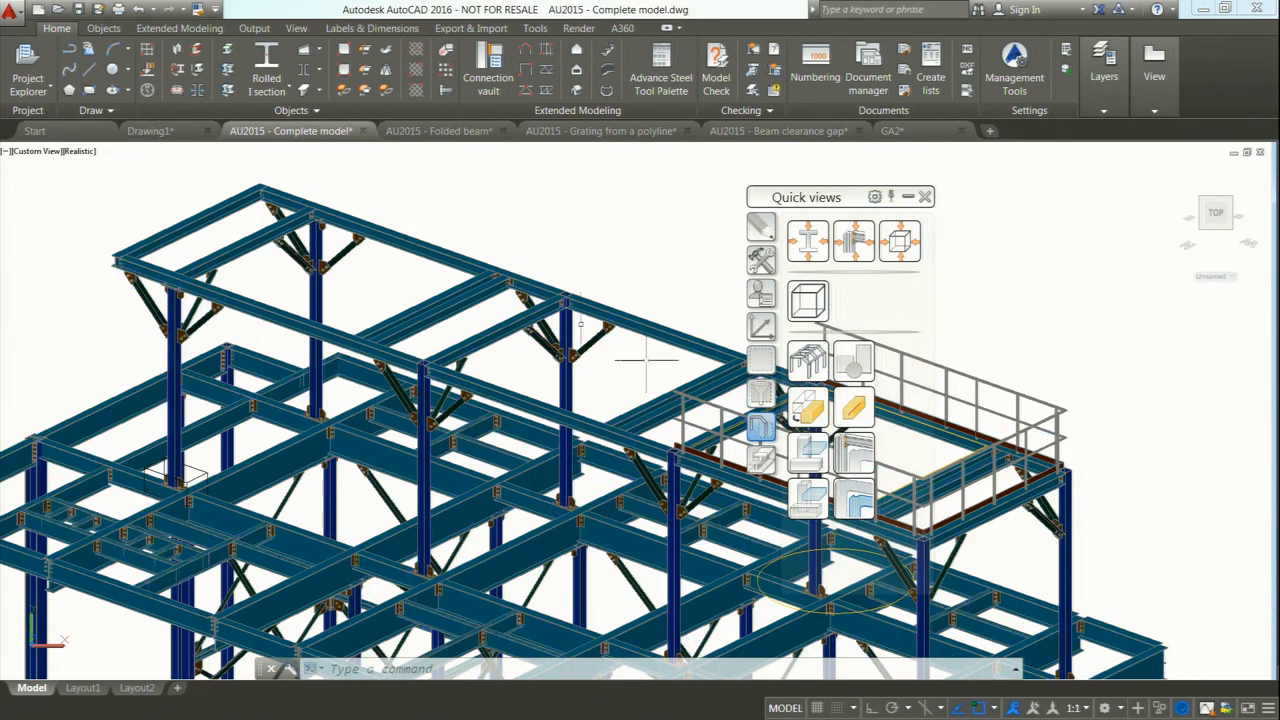
{"action": "left_click", "coordinate": [923, 197]}
Set the UCS to World.
{"action": "scroll", "coordinate": [348, 308], "scroll_direction": "up", "scroll_amount": 3}
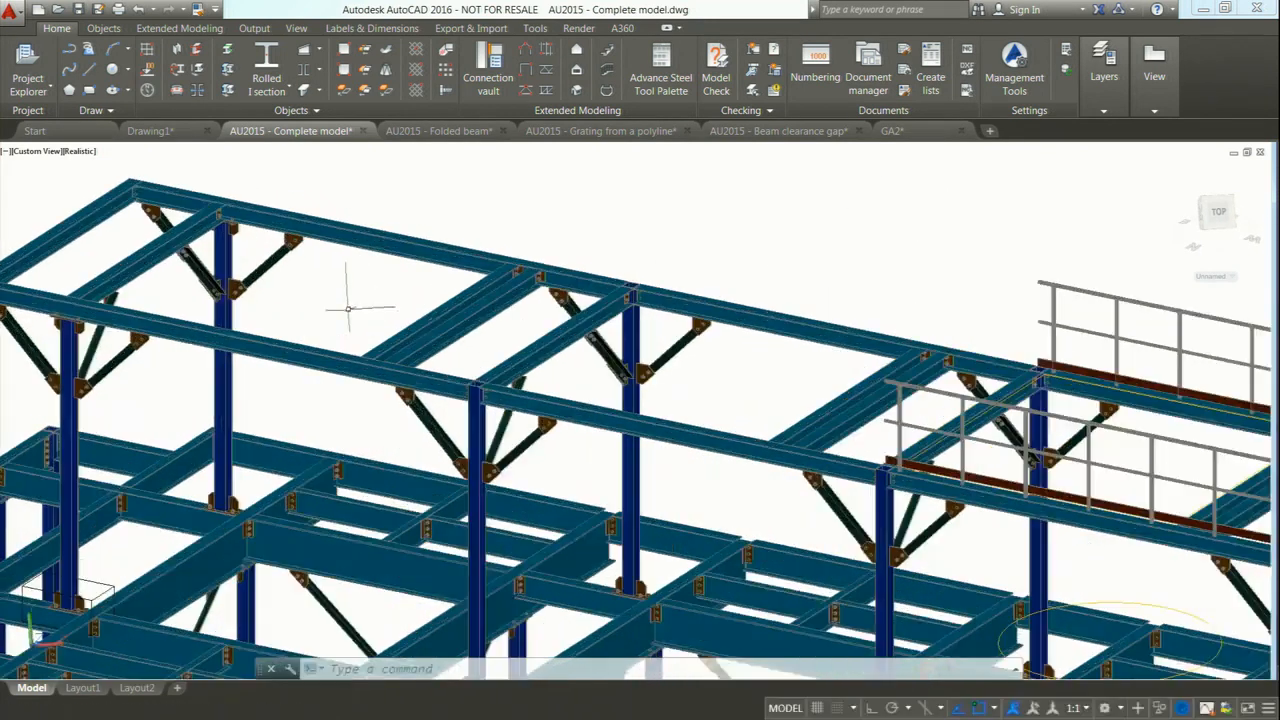
{"action": "middle_click_drag", "start_coordinate": [348, 308], "coordinate": [528, 361]}
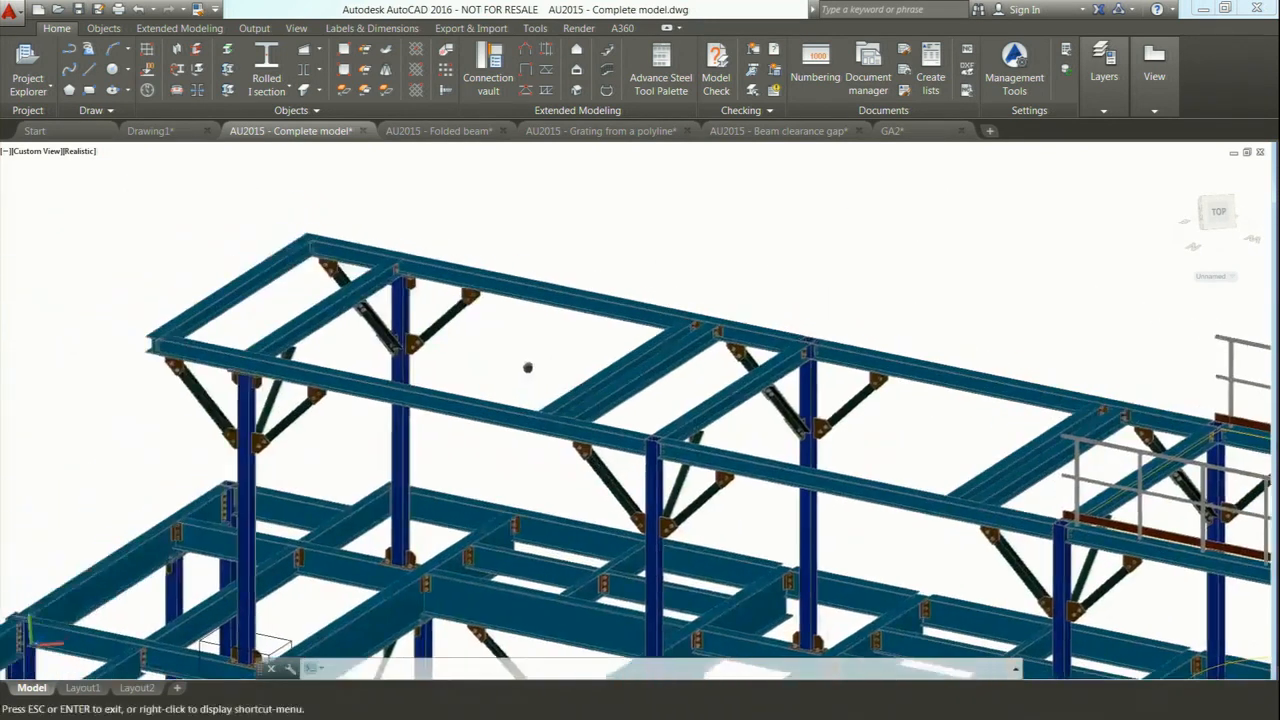
{"action": "type", "text": "ucs"}
{"action": "key", "text": "Return"}
{"action": "key", "text": "Return"}
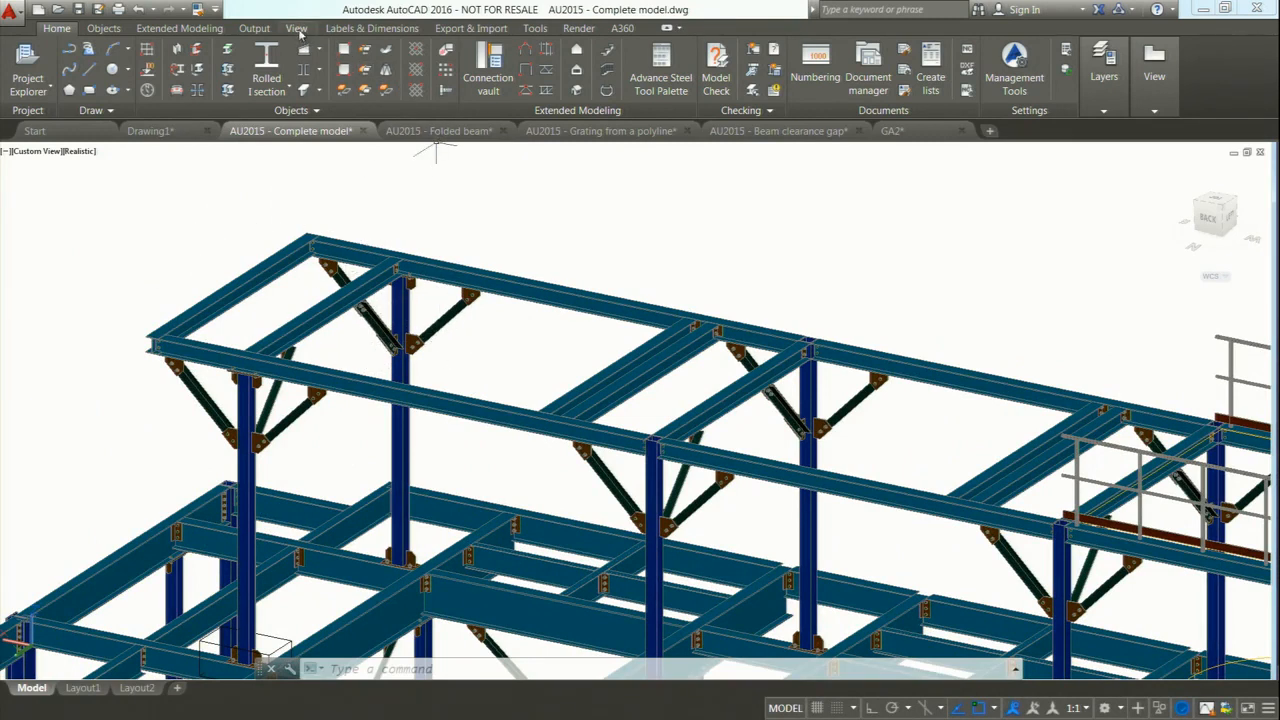
Start creating a work area with its first corner at the lower flange endpoint of the roof frame's near end corner.
{"action": "left_click", "coordinate": [298, 28]}
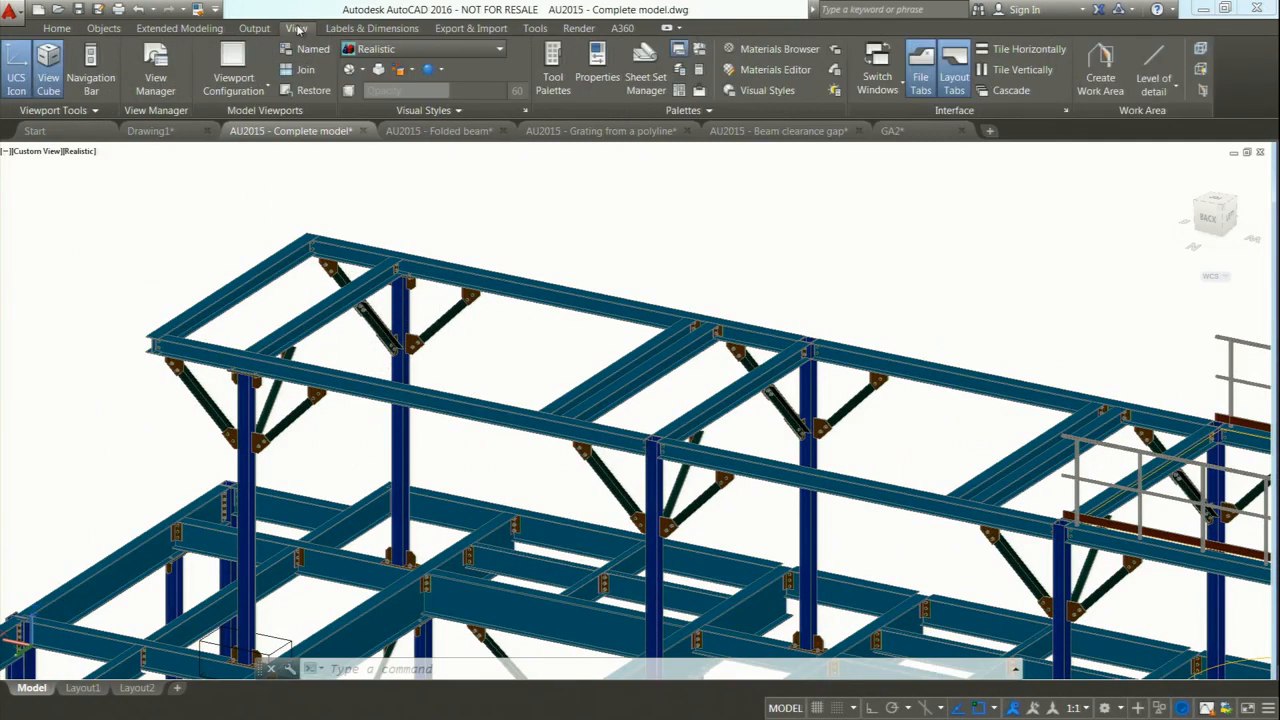
{"action": "left_click", "coordinate": [1100, 85]}
{"action": "scroll", "coordinate": [130, 355], "scroll_direction": "up", "scroll_amount": 4}
{"action": "scroll", "coordinate": [137, 355], "scroll_direction": "up", "scroll_amount": 2}
{"action": "right_click", "coordinate": [180, 387], "text": "shift"}
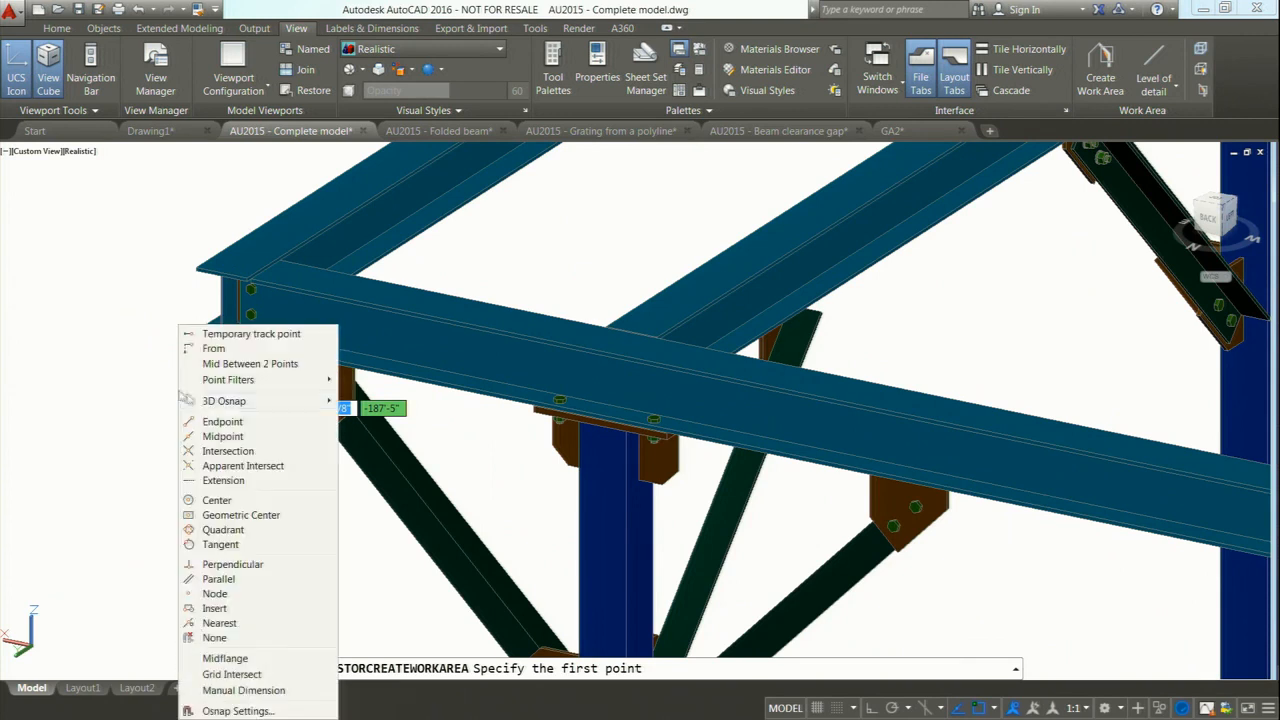
{"action": "left_click", "coordinate": [238, 424]}
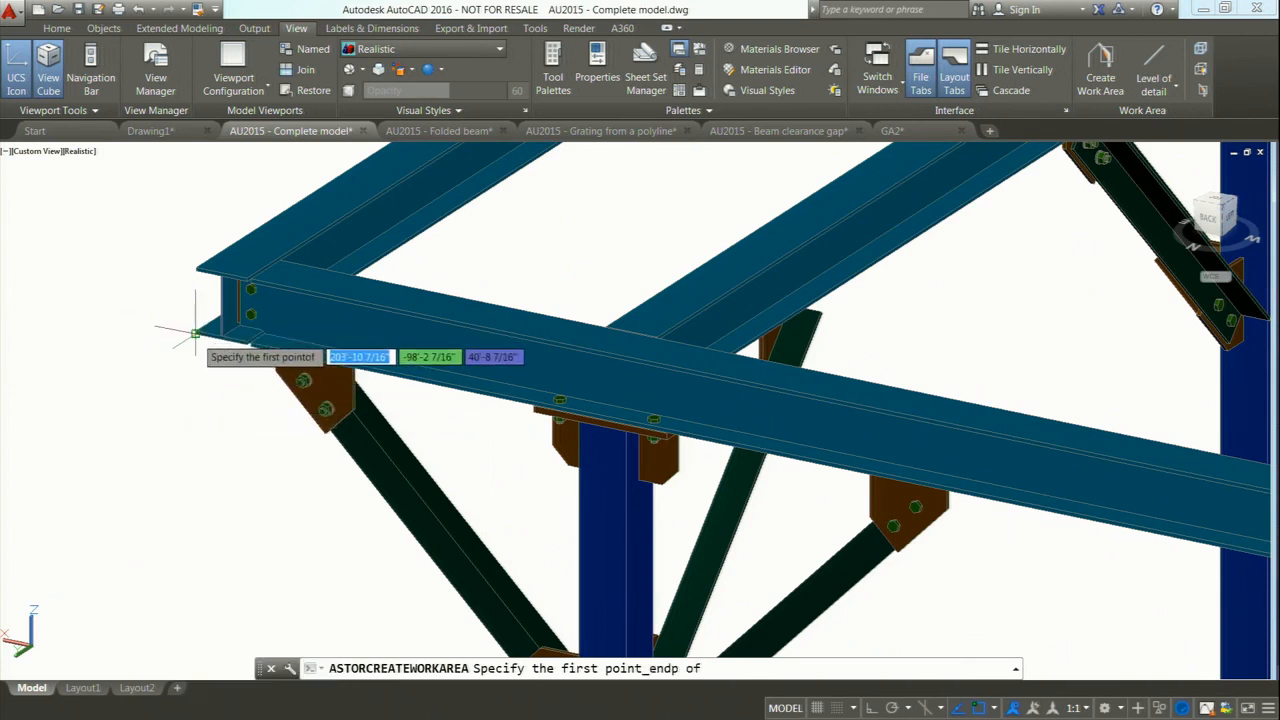
{"action": "left_click", "coordinate": [195, 333]}
Place the work area's second corner at the nearest point on the long back roof beam and choose Low level of detail.
{"action": "scroll", "coordinate": [198, 338], "scroll_direction": "down", "scroll_amount": 5}
{"action": "right_click", "coordinate": [683, 327], "text": "shift"}
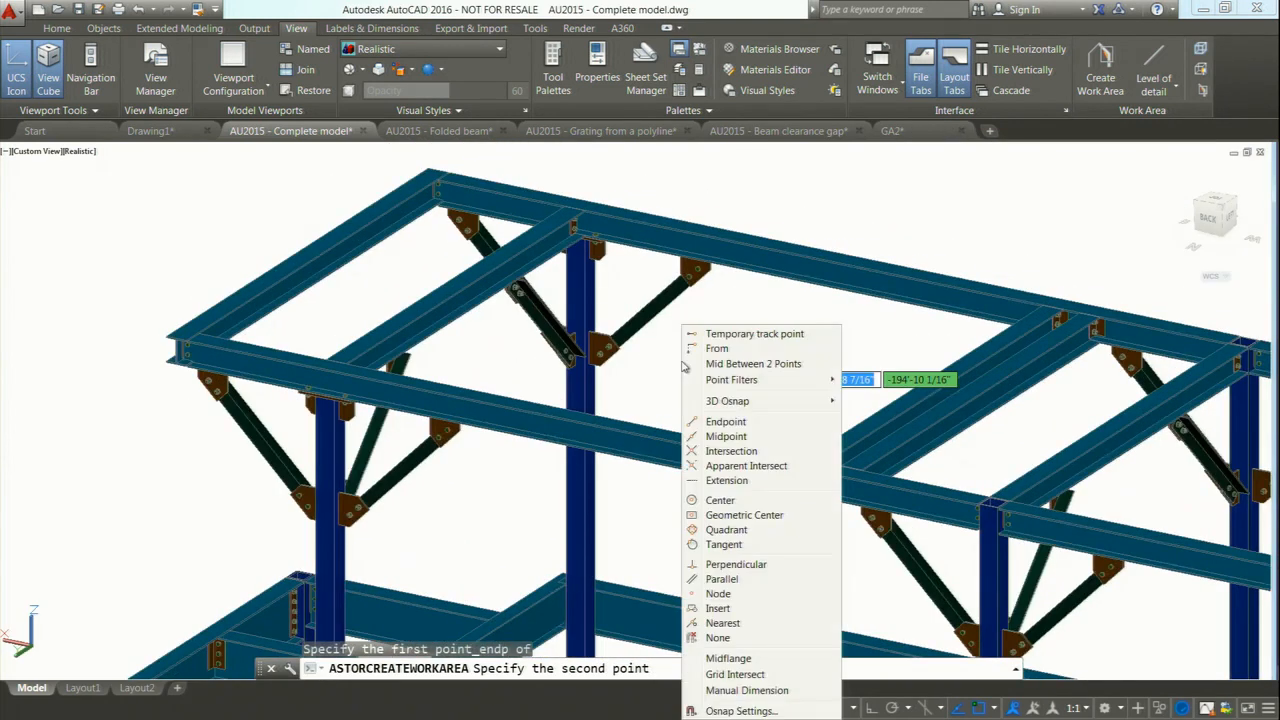
{"action": "left_click", "coordinate": [760, 624]}
{"action": "left_click", "coordinate": [855, 255]}
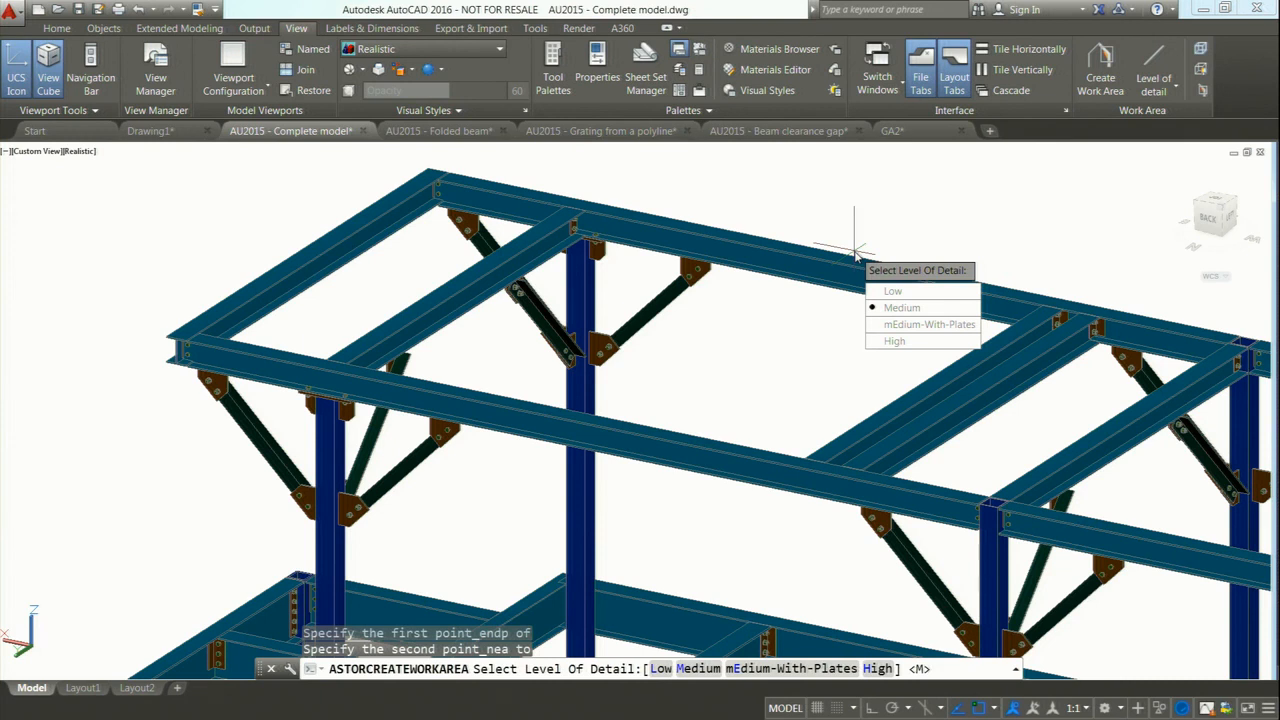
{"action": "left_click", "coordinate": [912, 293]}
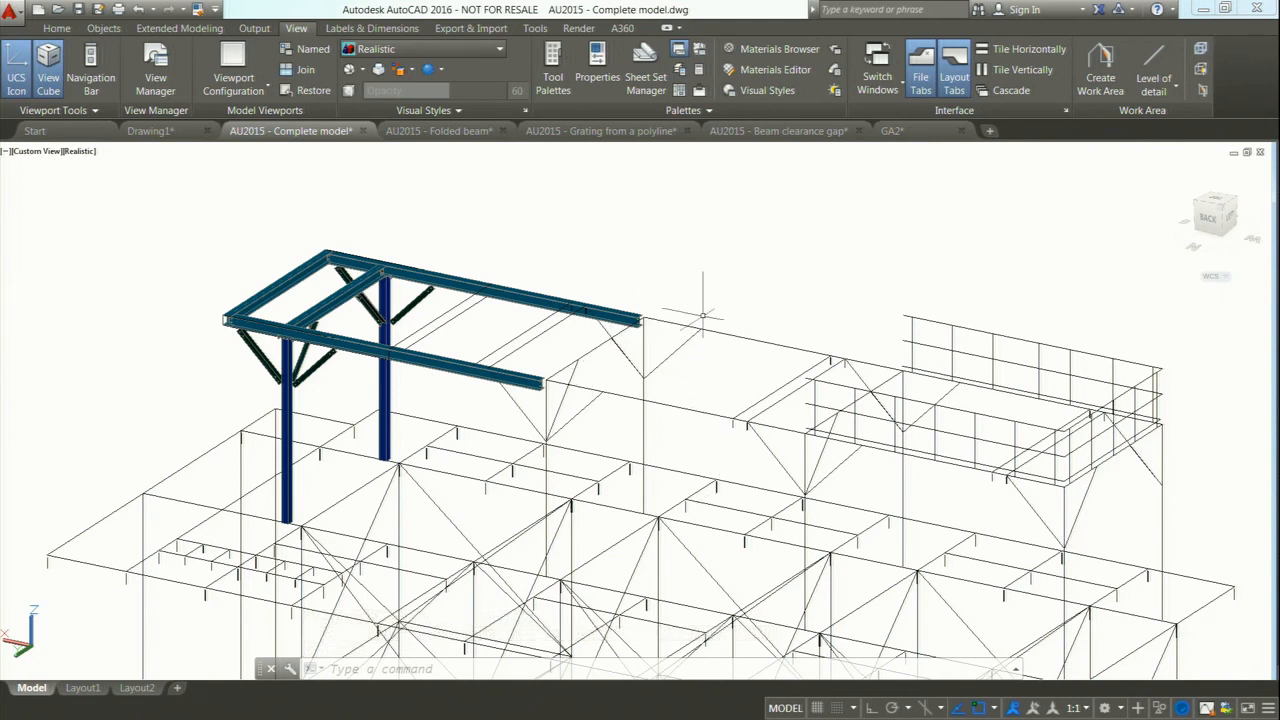
Stretch the work area box's lower near corner downward below the roof beams.
{"action": "scroll", "coordinate": [200, 315], "scroll_direction": "up", "scroll_amount": 6}
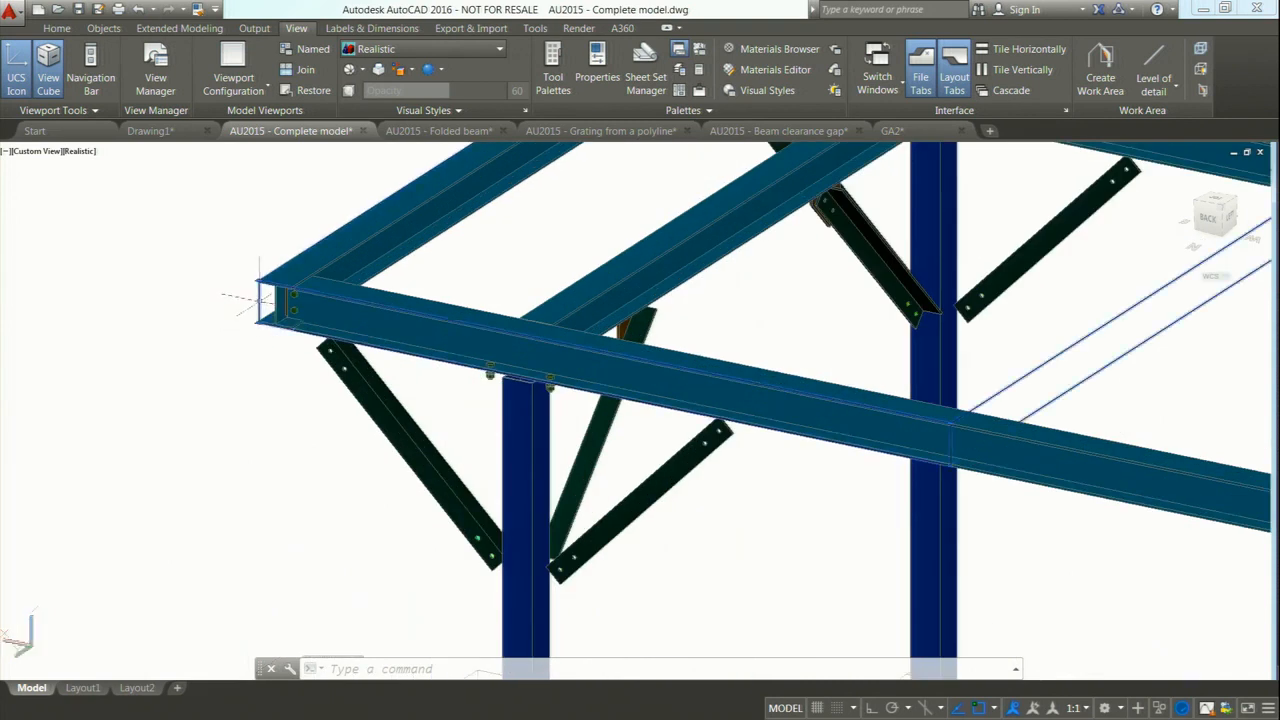
{"action": "left_click", "coordinate": [260, 298]}
{"action": "left_click", "coordinate": [258, 320]}
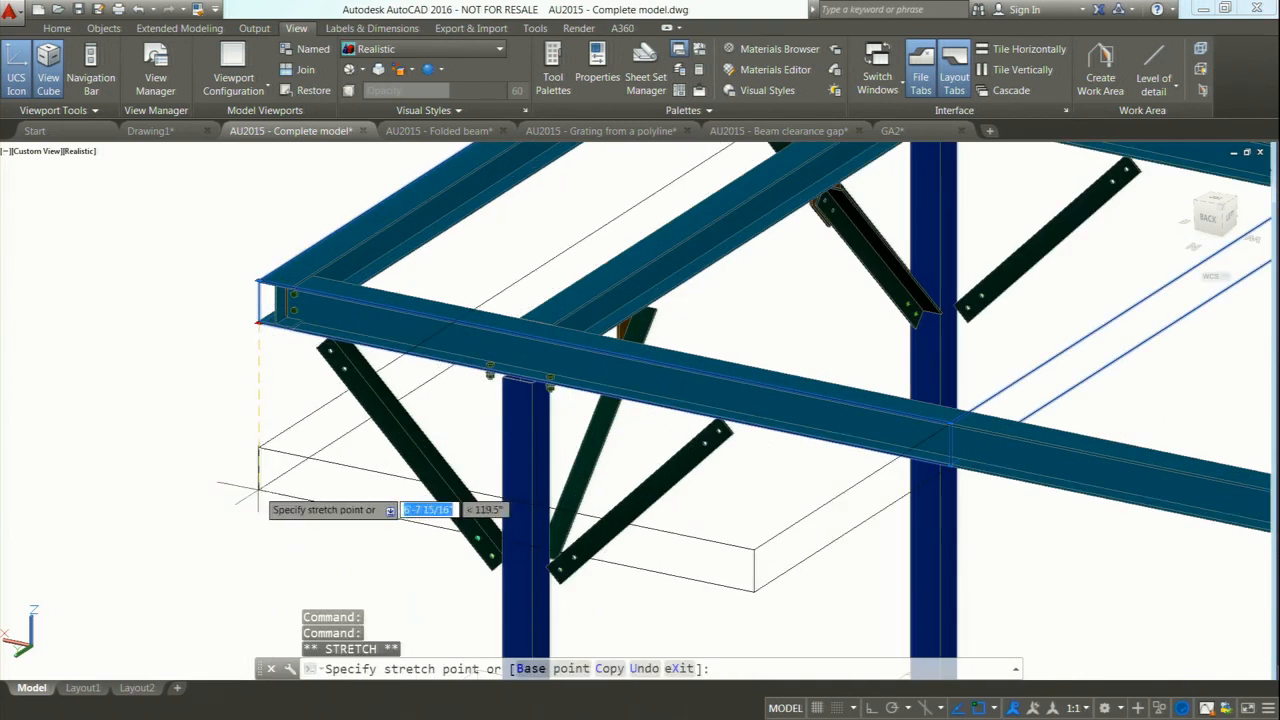
{"action": "middle_click_drag", "start_coordinate": [258, 493], "coordinate": [257, 338]}
{"action": "left_click", "coordinate": [252, 433]}
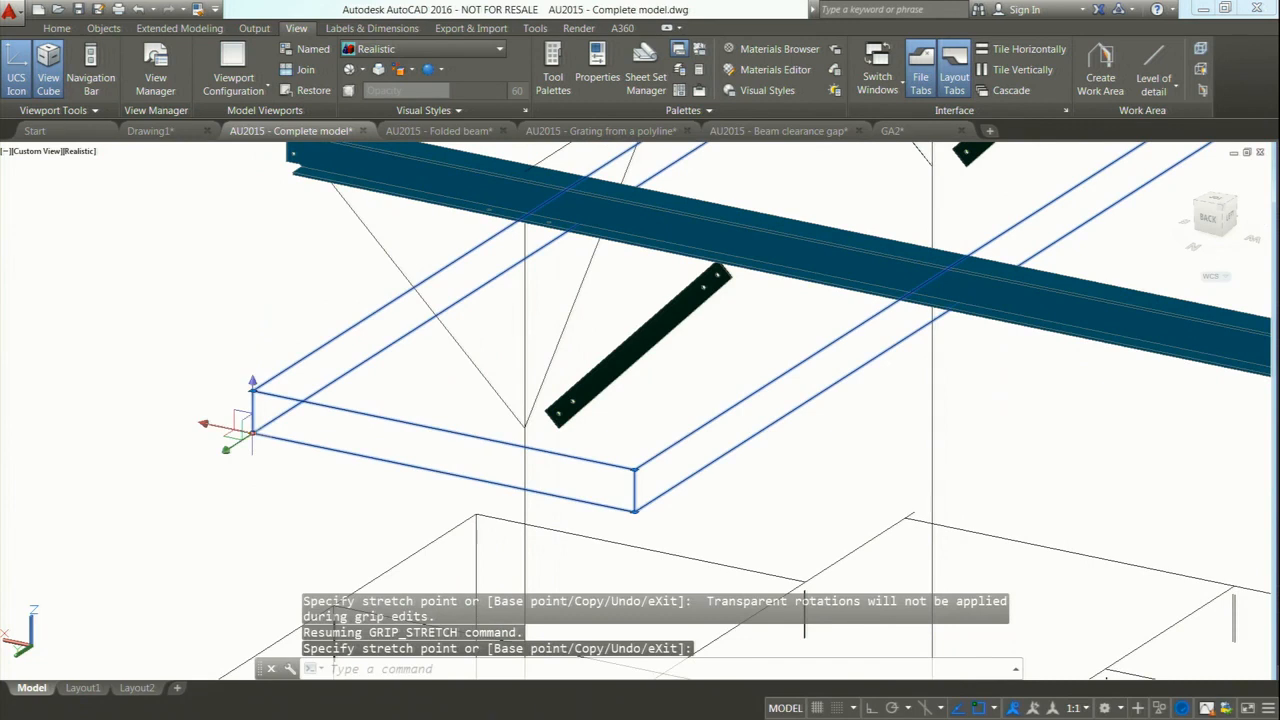
{"action": "left_click", "coordinate": [252, 390]}
{"action": "middle_click_drag", "start_coordinate": [252, 390], "coordinate": [276, 356], "text": "shift"}
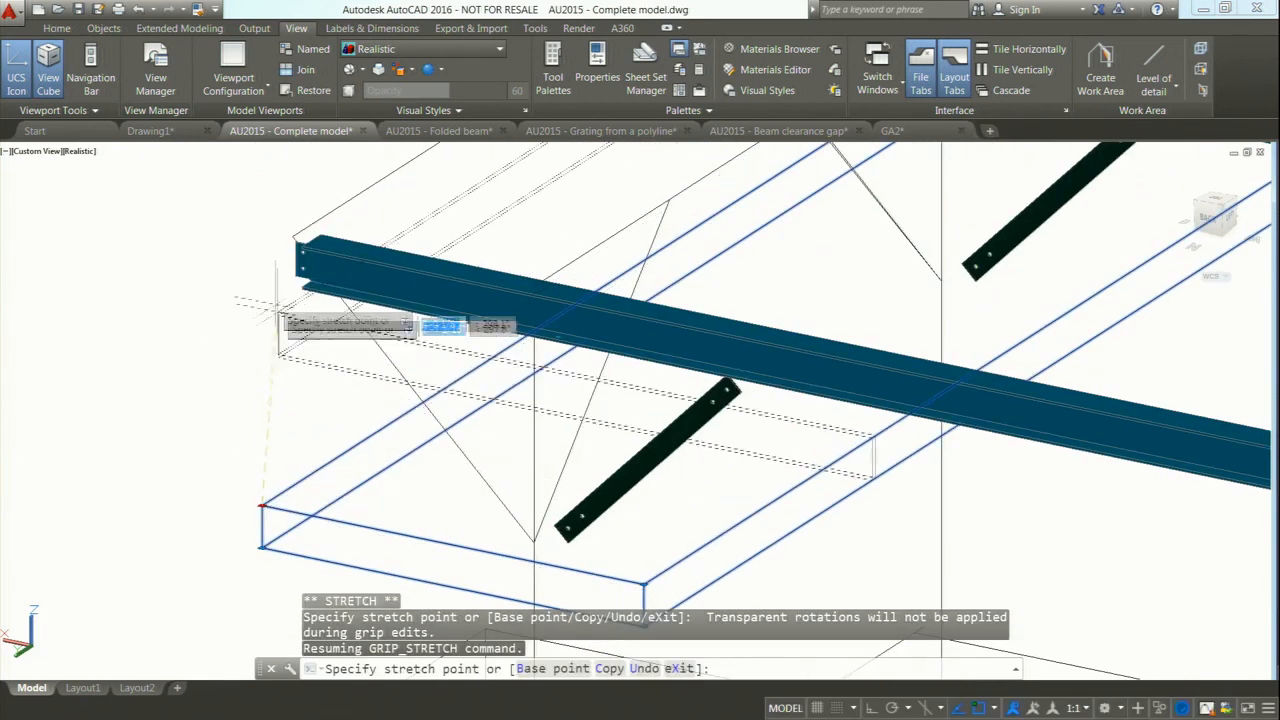
{"action": "key", "text": "Escape"}
Stretch the work area box's upper near corner straight up above the roof beams with Ortho on.
{"action": "left_click", "coordinate": [340, 452]}
{"action": "left_click", "coordinate": [262, 505]}
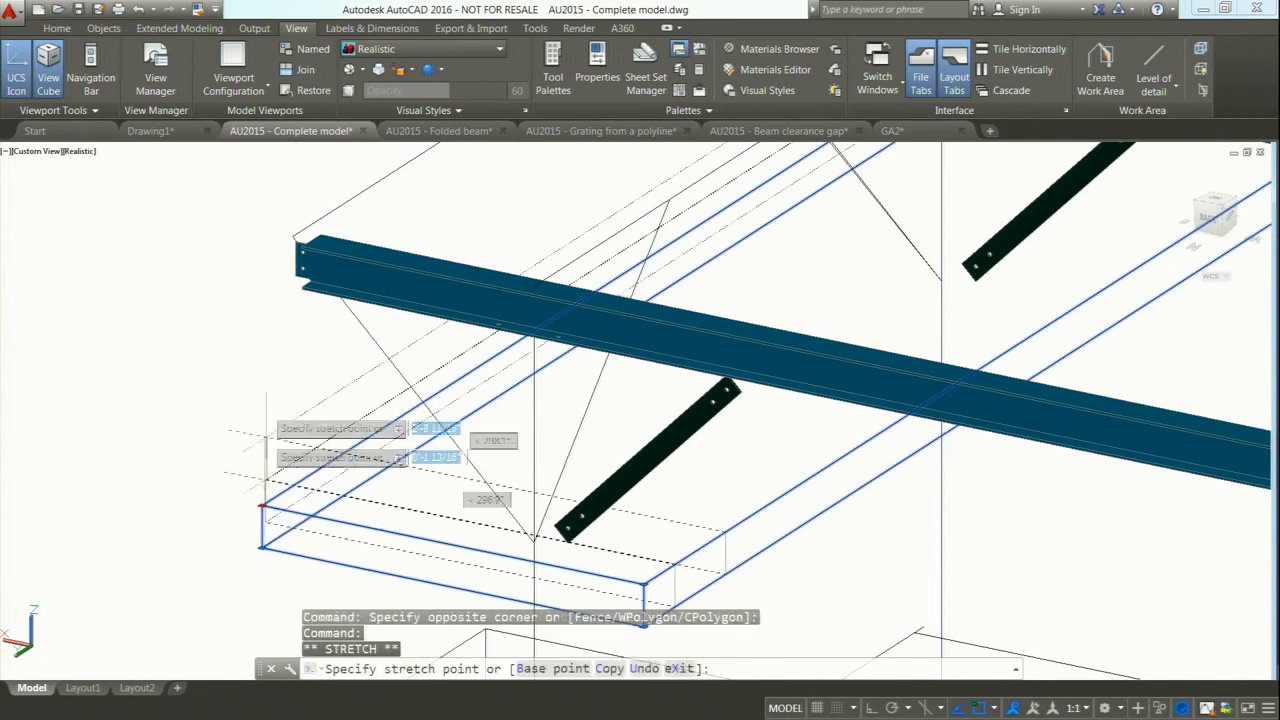
{"action": "middle_click_drag", "start_coordinate": [262, 229], "coordinate": [265, 279]}
{"action": "scroll", "coordinate": [265, 268], "scroll_direction": "down", "scroll_amount": 3}
{"action": "key", "text": "F8"}
{"action": "key", "text": "Escape"}
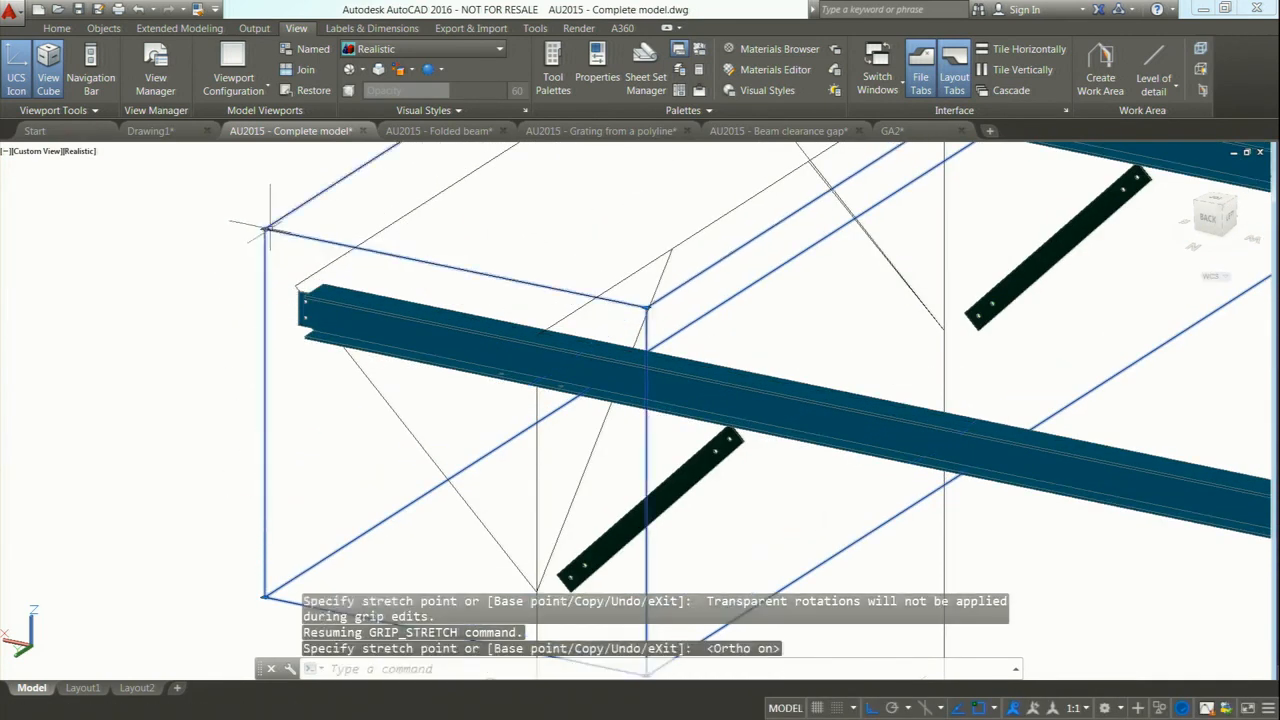
Stretch the work area box lengthwise along the roof beams toward the railing platform.
{"action": "scroll", "coordinate": [510, 388], "scroll_direction": "down", "scroll_amount": 4}
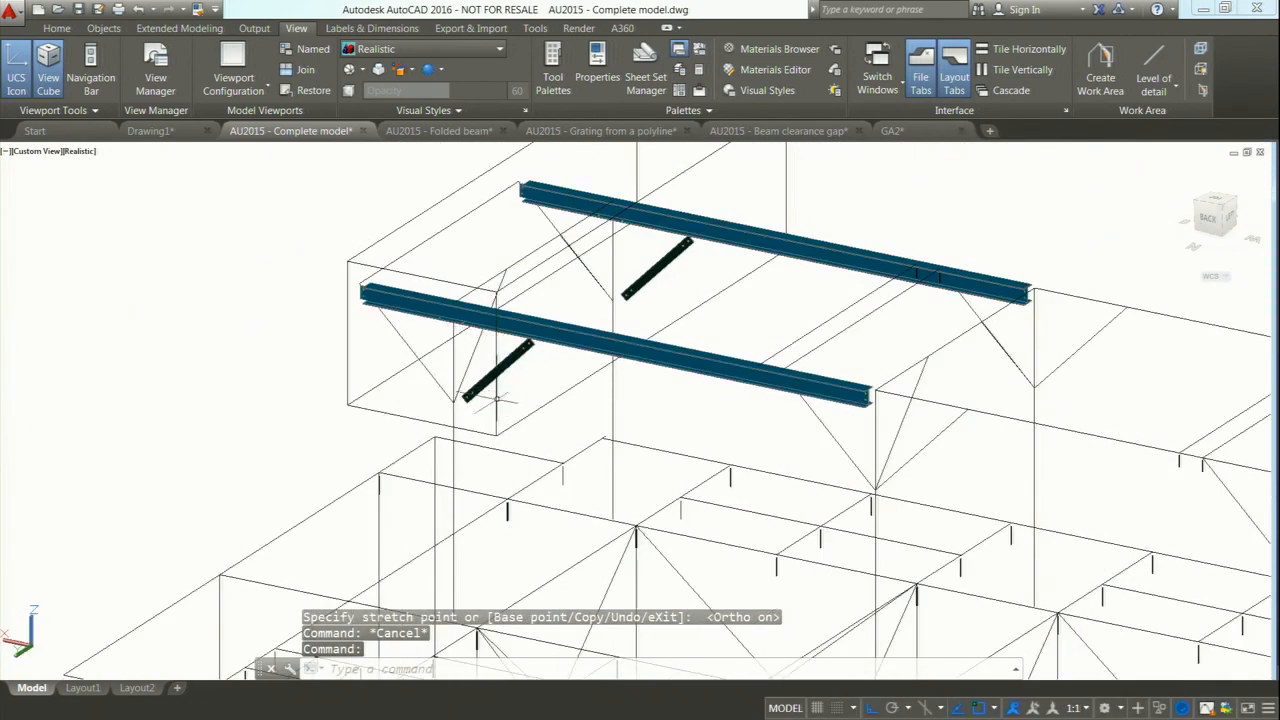
{"action": "left_click", "coordinate": [496, 405]}
{"action": "left_click", "coordinate": [496, 292]}
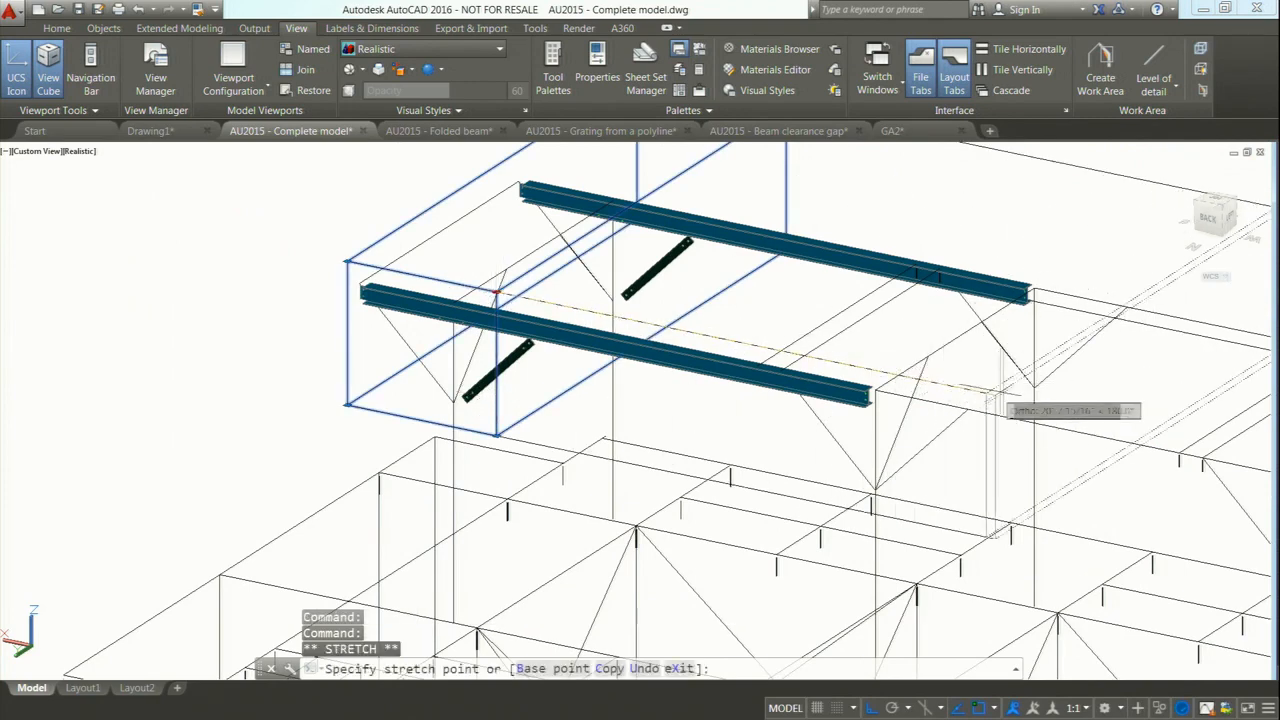
{"action": "left_click", "coordinate": [986, 390]}
{"action": "key", "text": "Escape"}
{"action": "scroll", "coordinate": [832, 398], "scroll_direction": "up", "scroll_amount": 2}
{"action": "scroll", "coordinate": [771, 343], "scroll_direction": "down", "scroll_amount": 4}
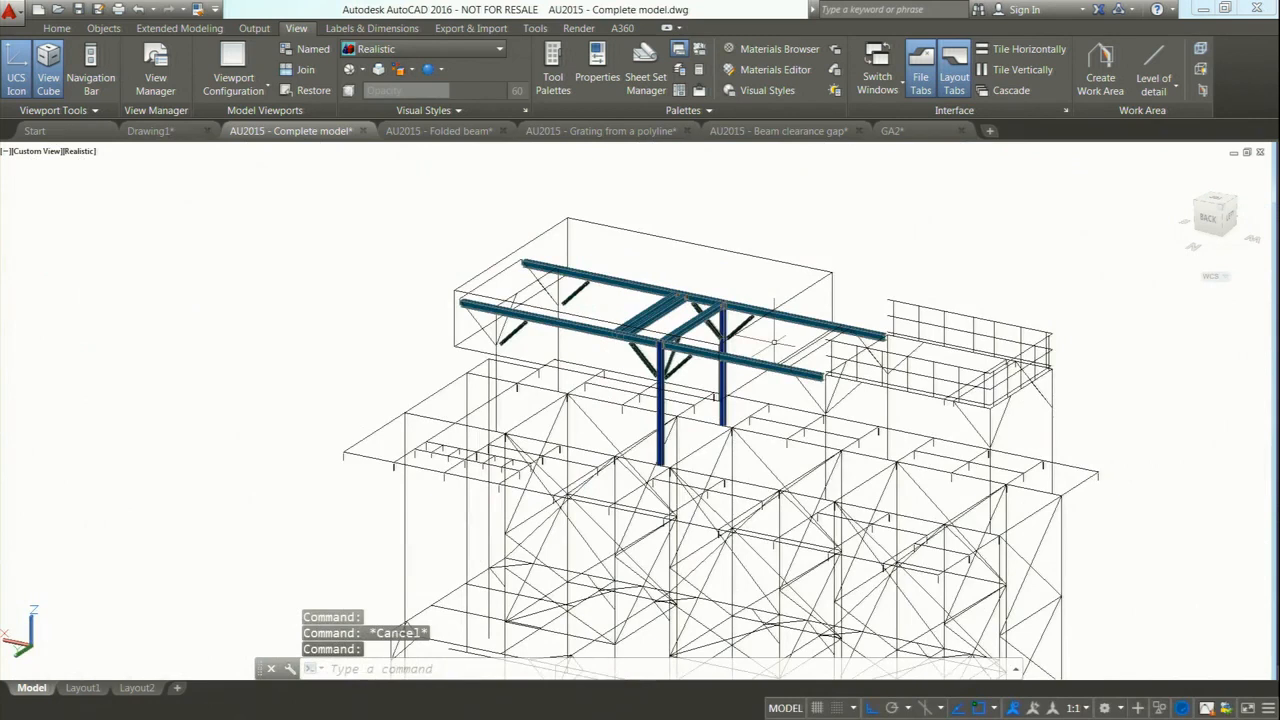
{"action": "middle_click_drag", "start_coordinate": [772, 342], "coordinate": [669, 302]}
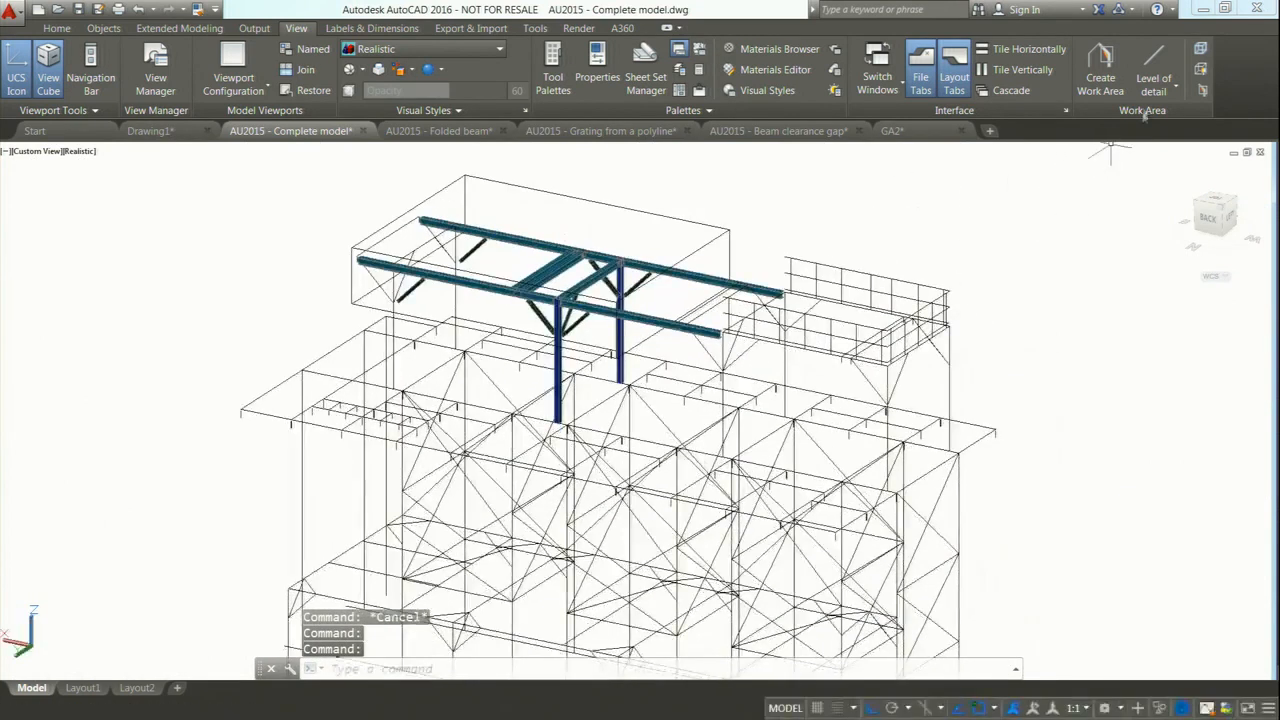
Change the level of detail outside the work area to Medium, and finally to Medium With Plates.
{"action": "left_click", "coordinate": [1154, 80]}
{"action": "left_click", "coordinate": [1175, 150]}
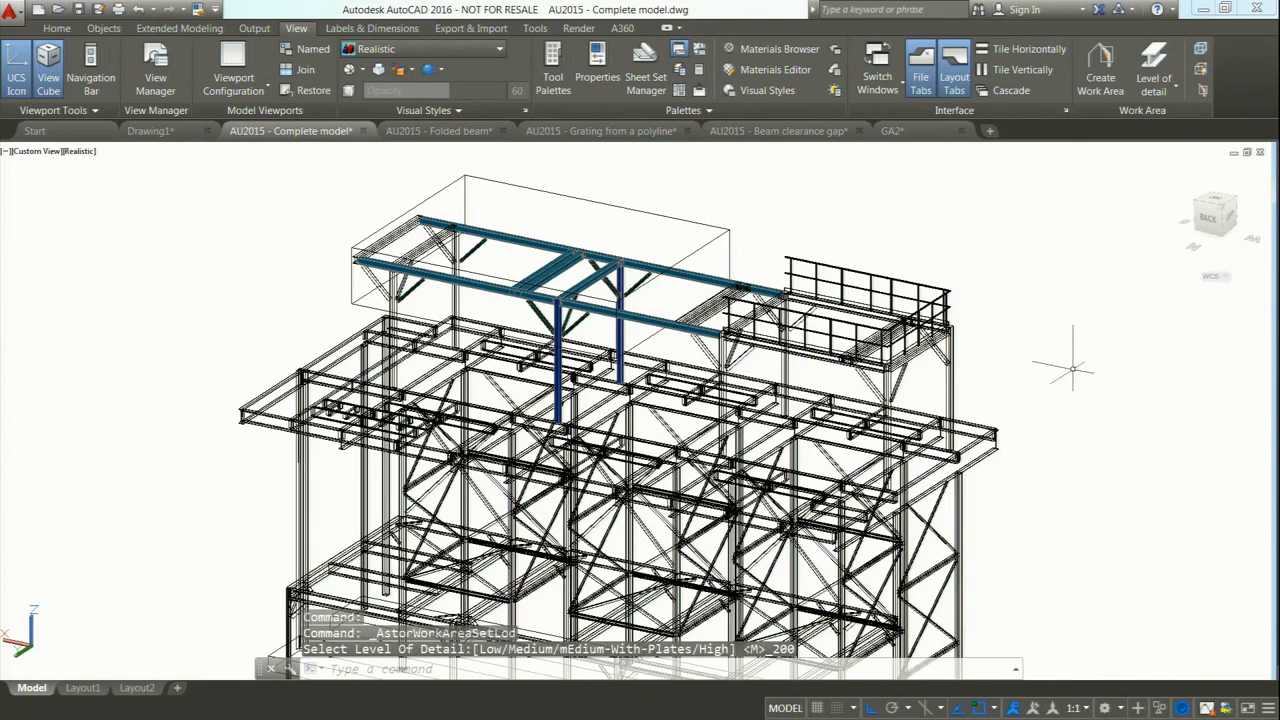
{"action": "left_click", "coordinate": [1155, 82]}
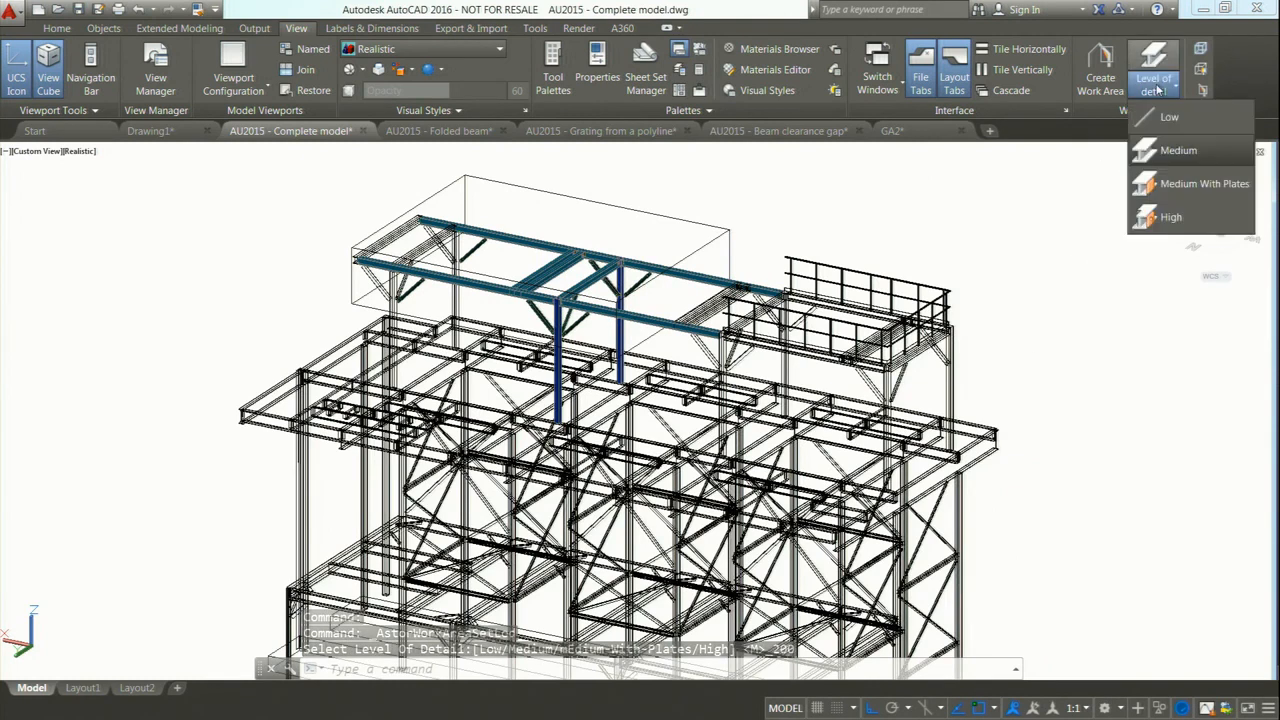
{"action": "left_click", "coordinate": [1188, 184]}
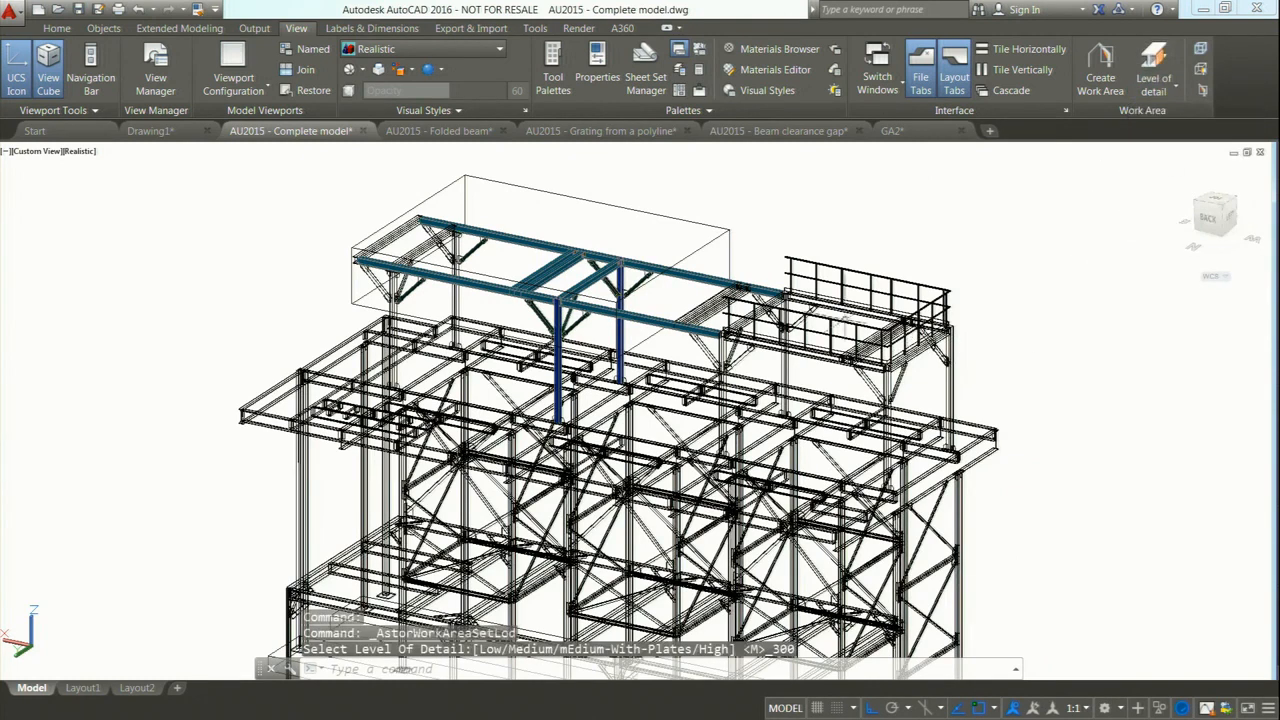
Inspect the properties of a platform beam outside the work area near the railings, and close its dialog.
{"action": "scroll", "coordinate": [855, 300], "scroll_direction": "up", "scroll_amount": 5}
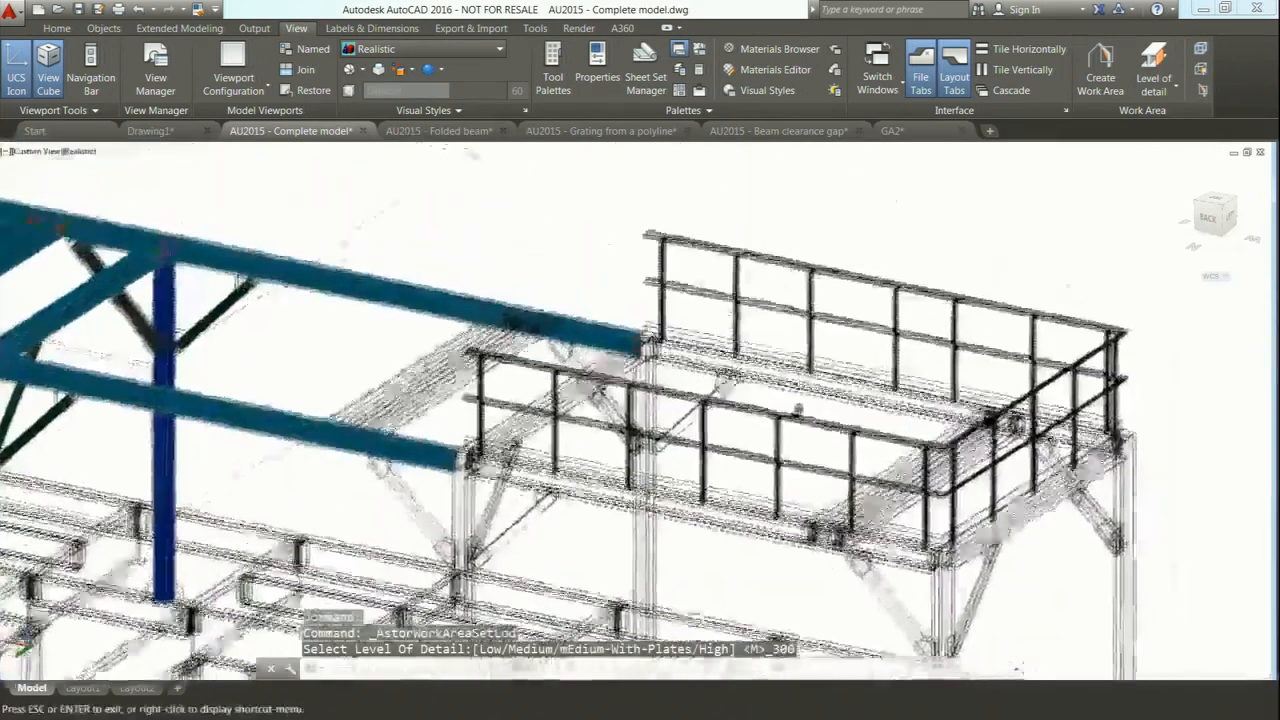
{"action": "middle_click_drag", "start_coordinate": [798, 410], "coordinate": [774, 438]}
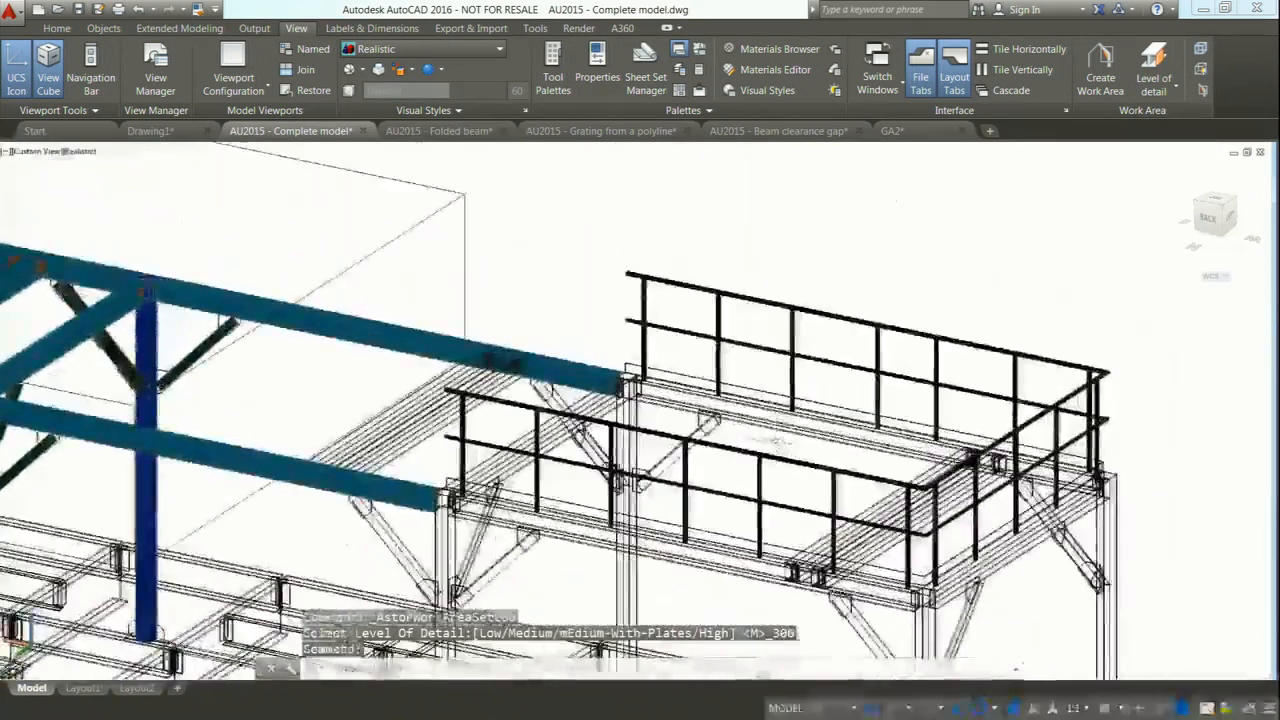
{"action": "double_click", "coordinate": [772, 434]}
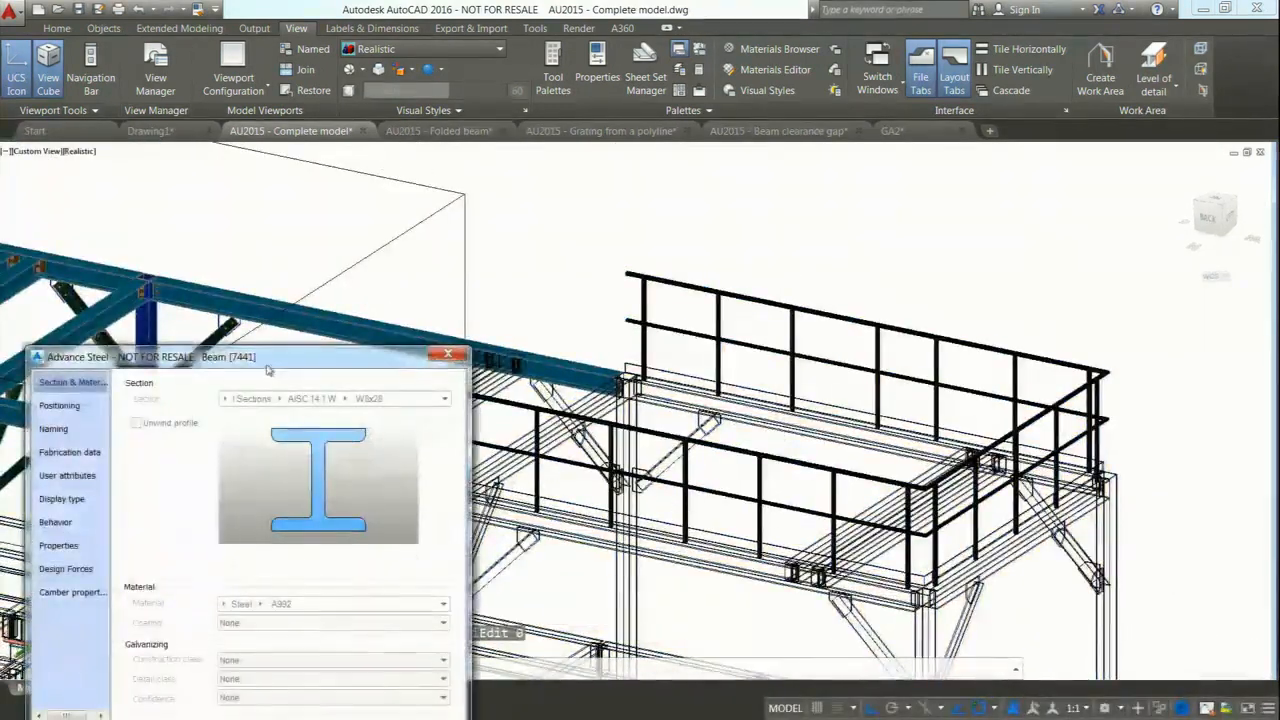
{"action": "left_click", "coordinate": [448, 354]}
{"action": "scroll", "coordinate": [598, 296], "scroll_direction": "down", "scroll_amount": 6}
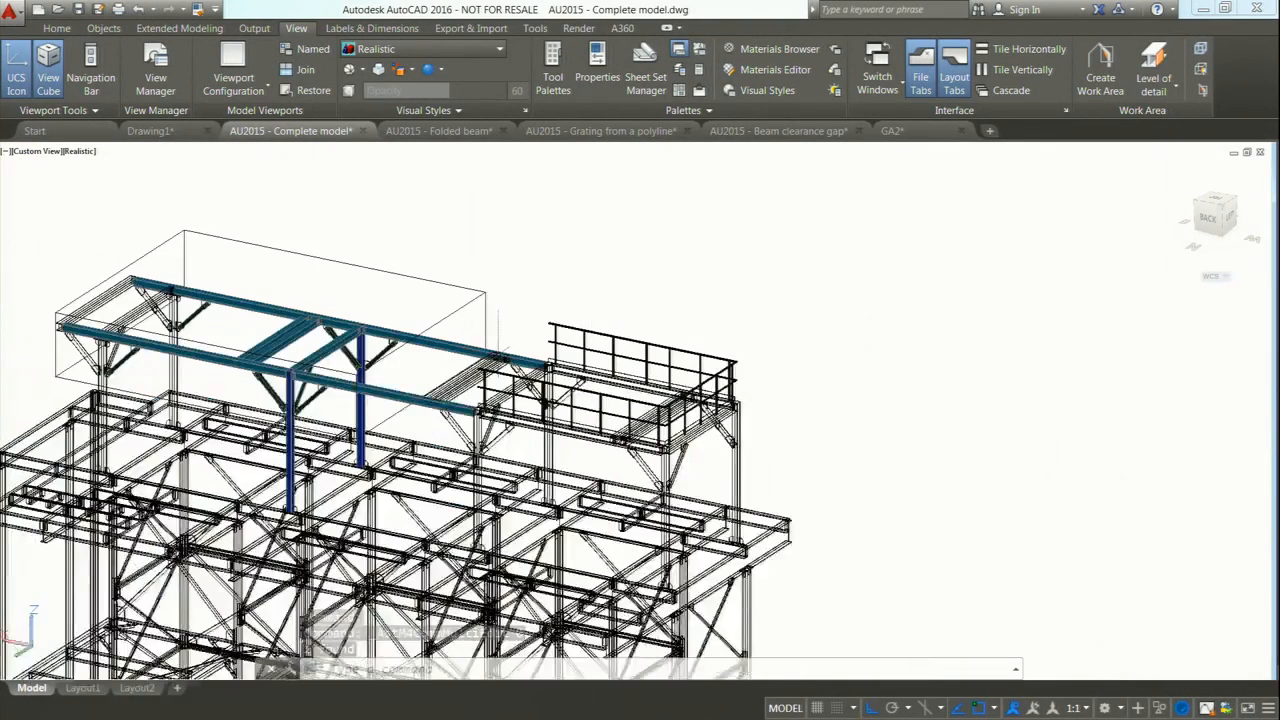
Hide and redisplay the objects outside the work area, and delete the work area box.
{"action": "left_click", "coordinate": [1203, 91]}
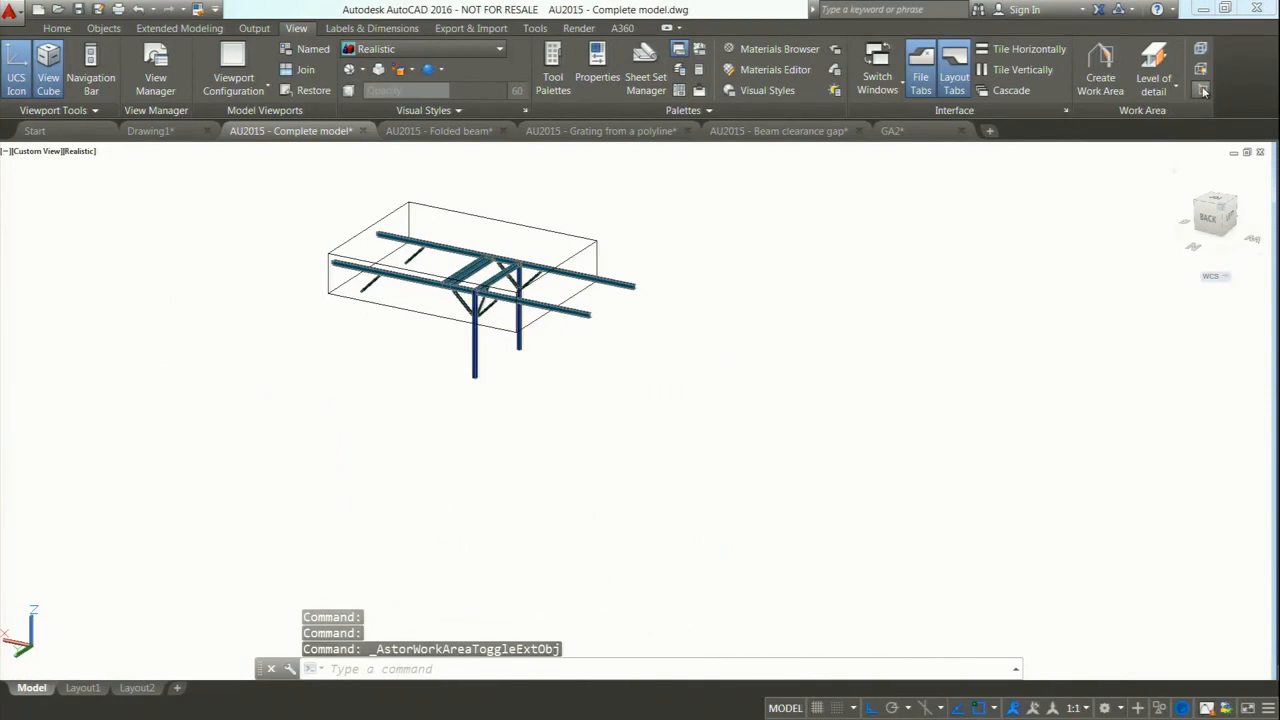
{"action": "left_click", "coordinate": [1203, 91]}
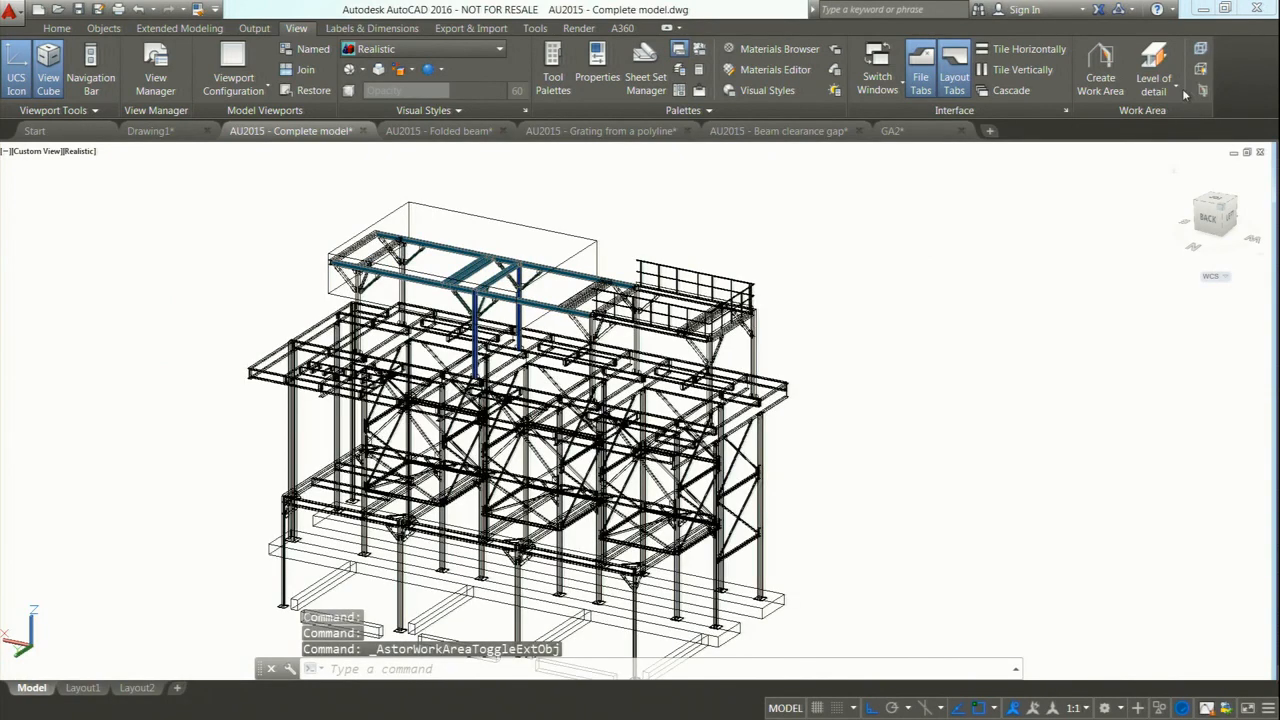
{"action": "left_click", "coordinate": [555, 262]}
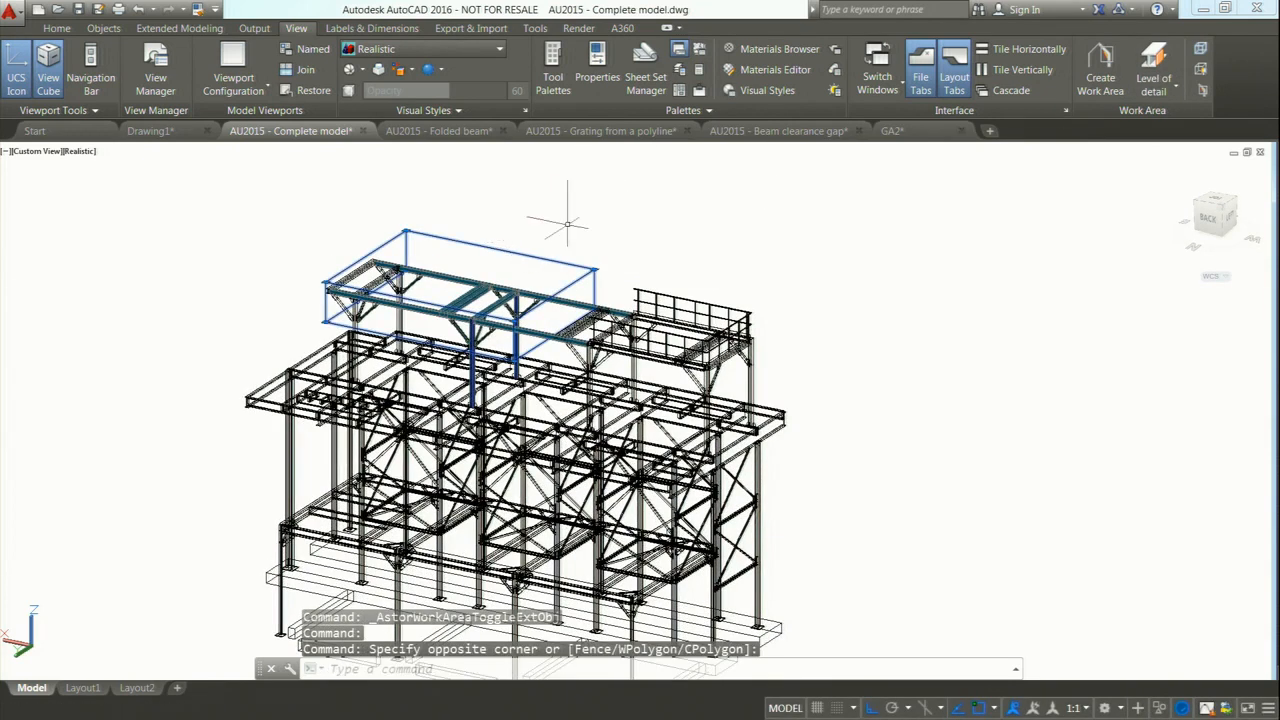
{"action": "left_click", "coordinate": [567, 224]}
{"action": "key", "text": "Delete"}
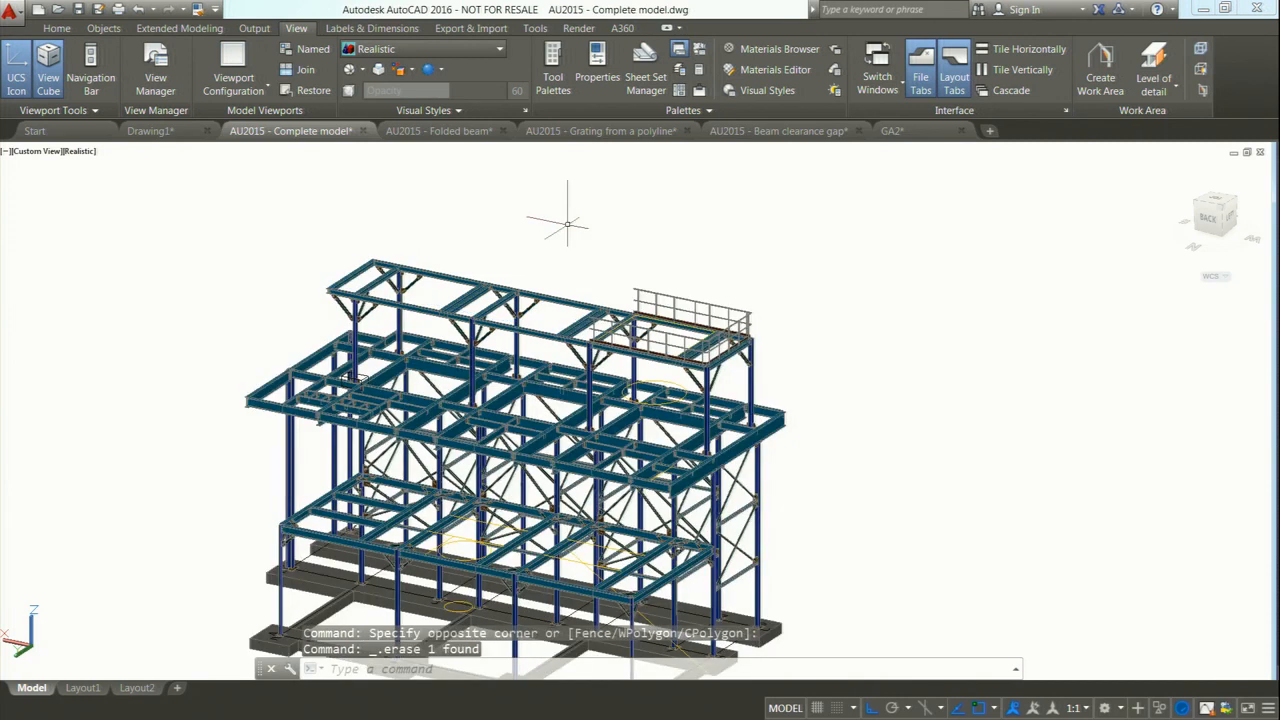
Switch to the presentation and advance to the slide about creating beams and columns in a continuous way.
{"action": "key", "text": "alt+Tab"}
{"action": "key", "text": "alt+Tab"}
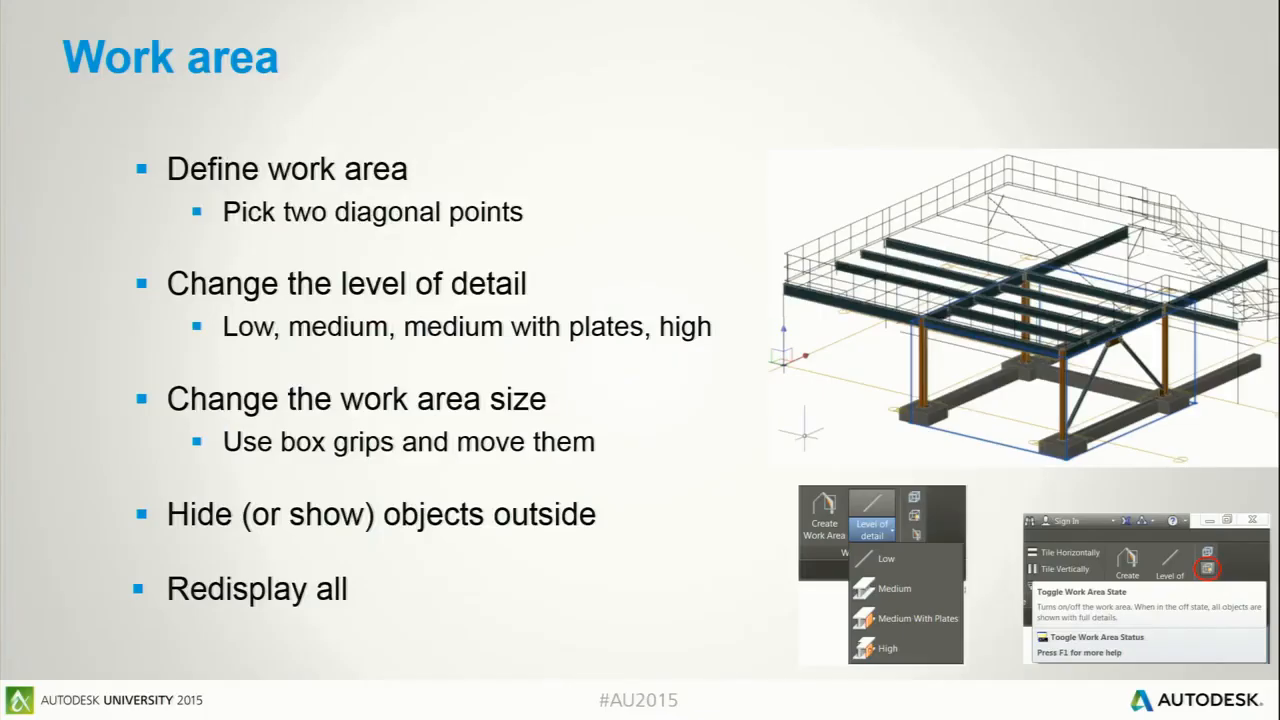
{"action": "key", "text": "Right"}
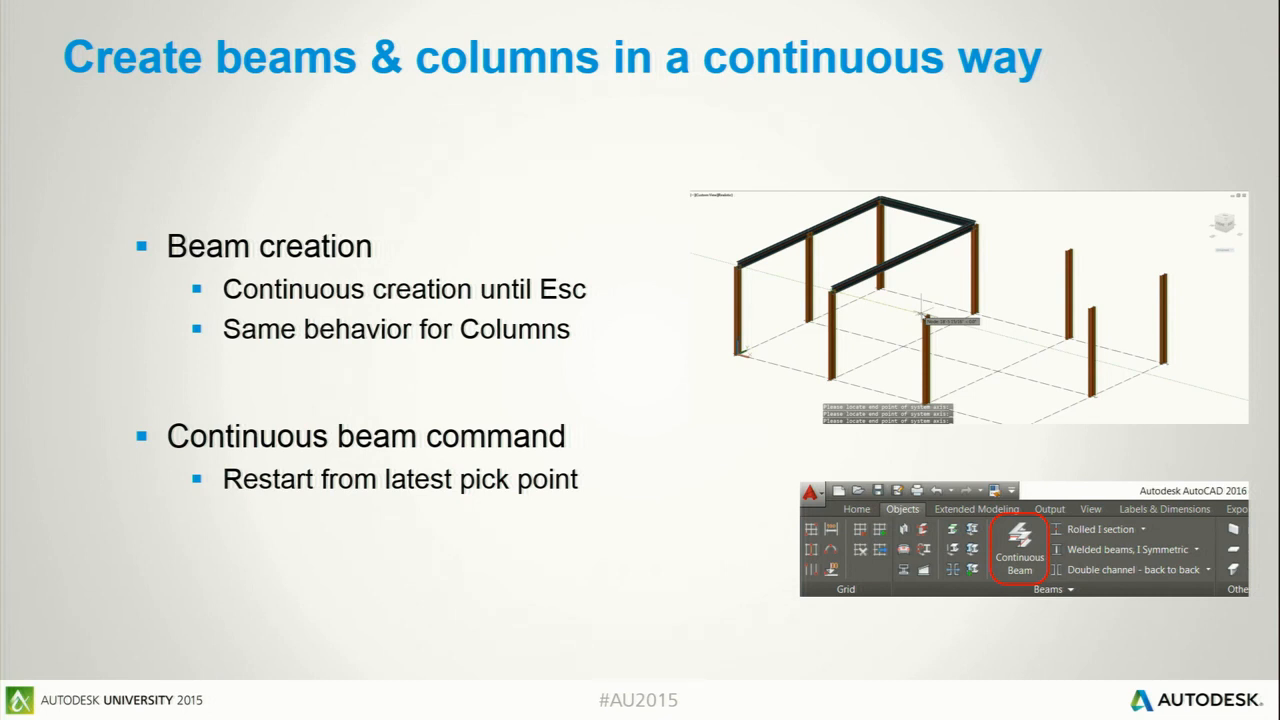
Switch back to AutoCAD and open the drawing AU2015 - Continuous beam creation.dwg.
{"action": "key", "text": "alt+Tab"}
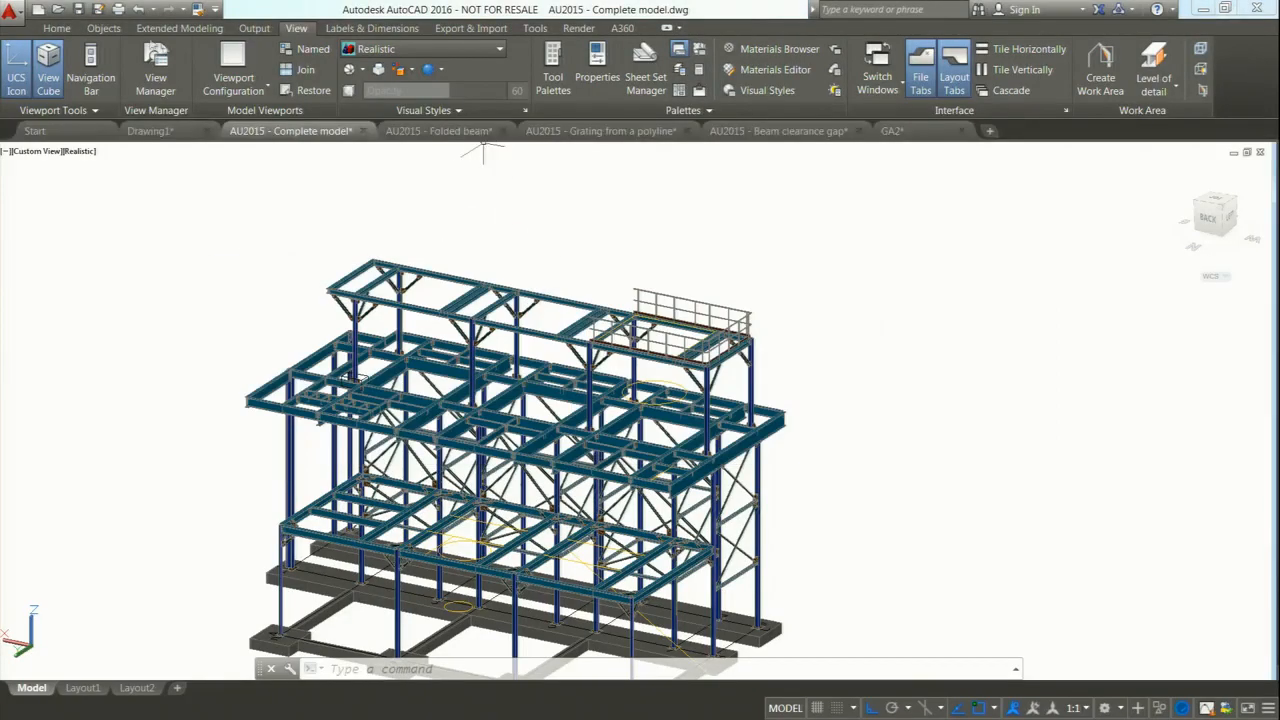
{"action": "left_click", "coordinate": [55, 9]}
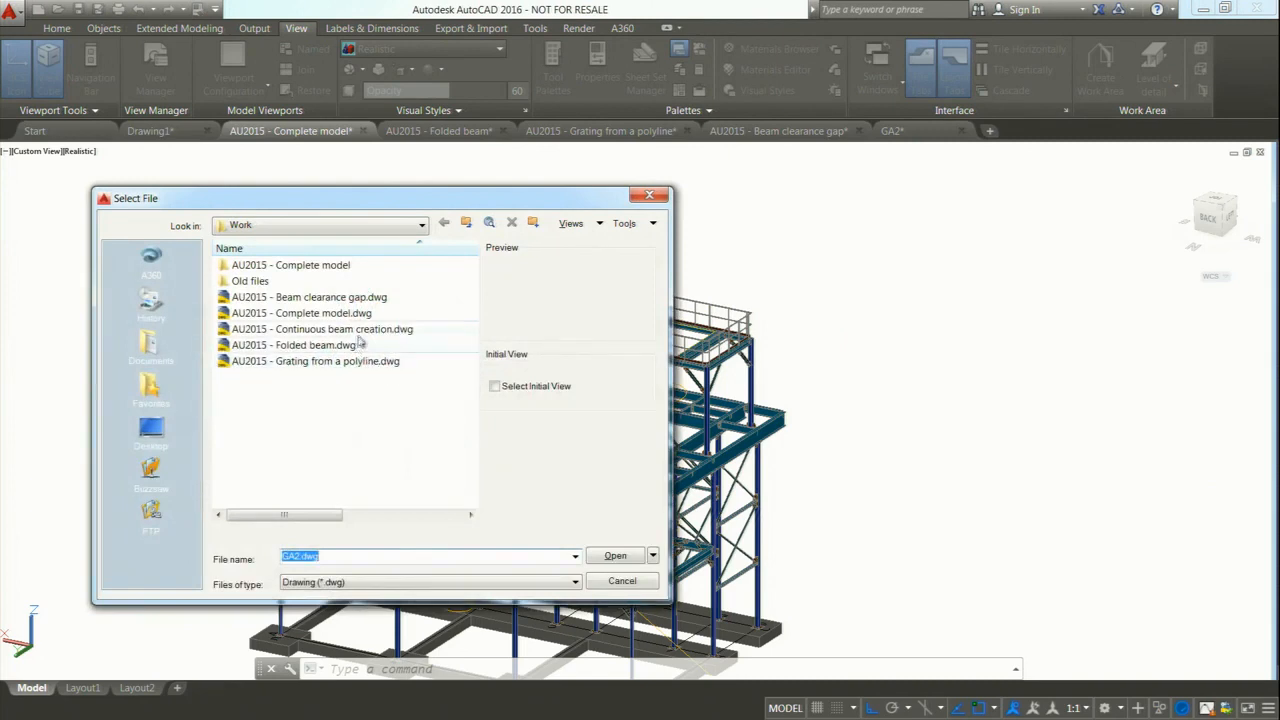
{"action": "left_click", "coordinate": [390, 329]}
{"action": "left_click", "coordinate": [615, 556]}
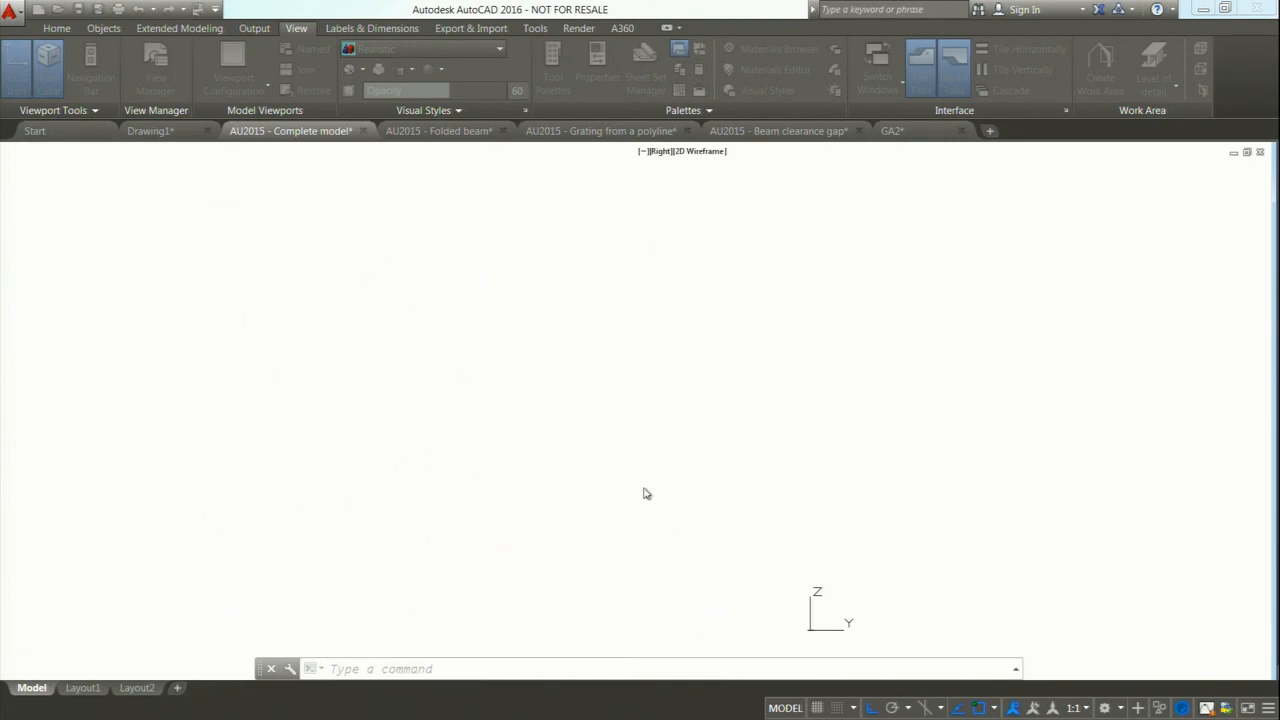
Draw six zigzag diagonals between the truss chords with Continuous Beam, continuing from the upper end of the last existing diagonal near the first column.
{"action": "left_click", "coordinate": [910, 556]}
{"action": "scroll", "coordinate": [928, 487], "scroll_direction": "up", "scroll_amount": 4}
{"action": "scroll", "coordinate": [928, 487], "scroll_direction": "up", "scroll_amount": 2}
{"action": "middle_click_drag", "start_coordinate": [949, 490], "coordinate": [1069, 489]}
{"action": "scroll", "coordinate": [1025, 514], "scroll_direction": "down", "scroll_amount": 2}
{"action": "middle_click_drag", "start_coordinate": [1018, 550], "coordinate": [966, 562]}
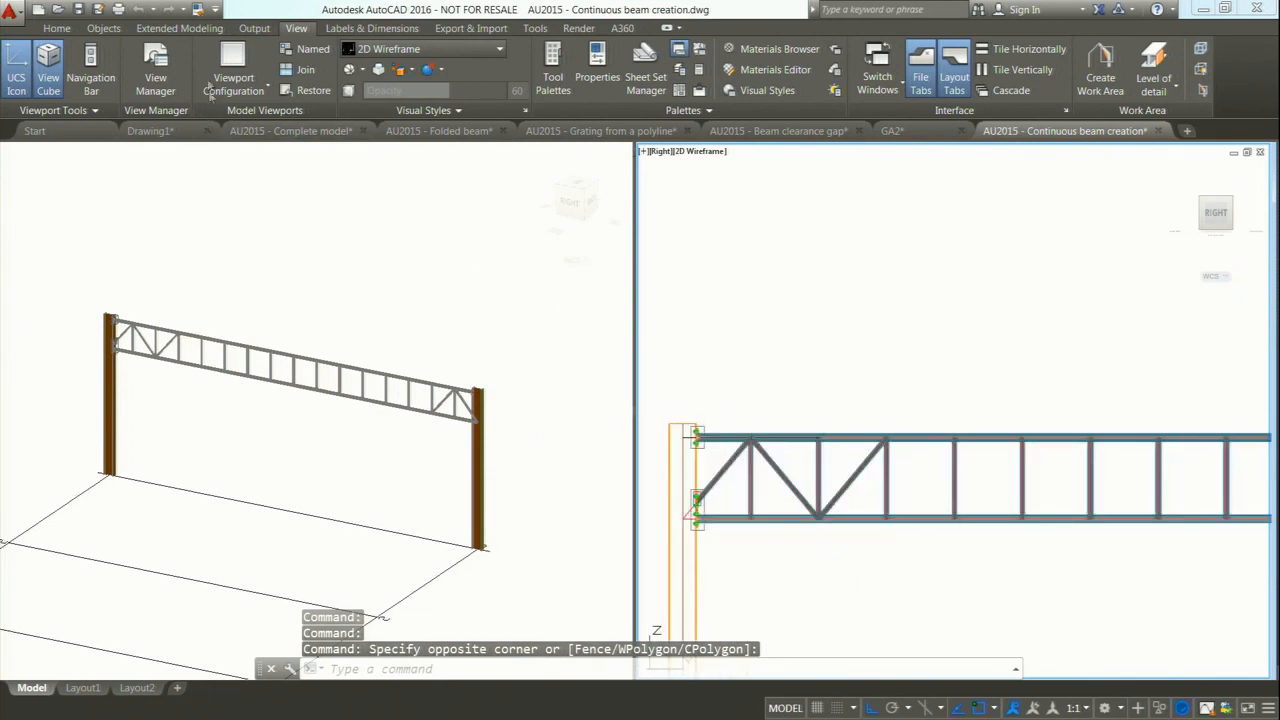
{"action": "left_click", "coordinate": [103, 28]}
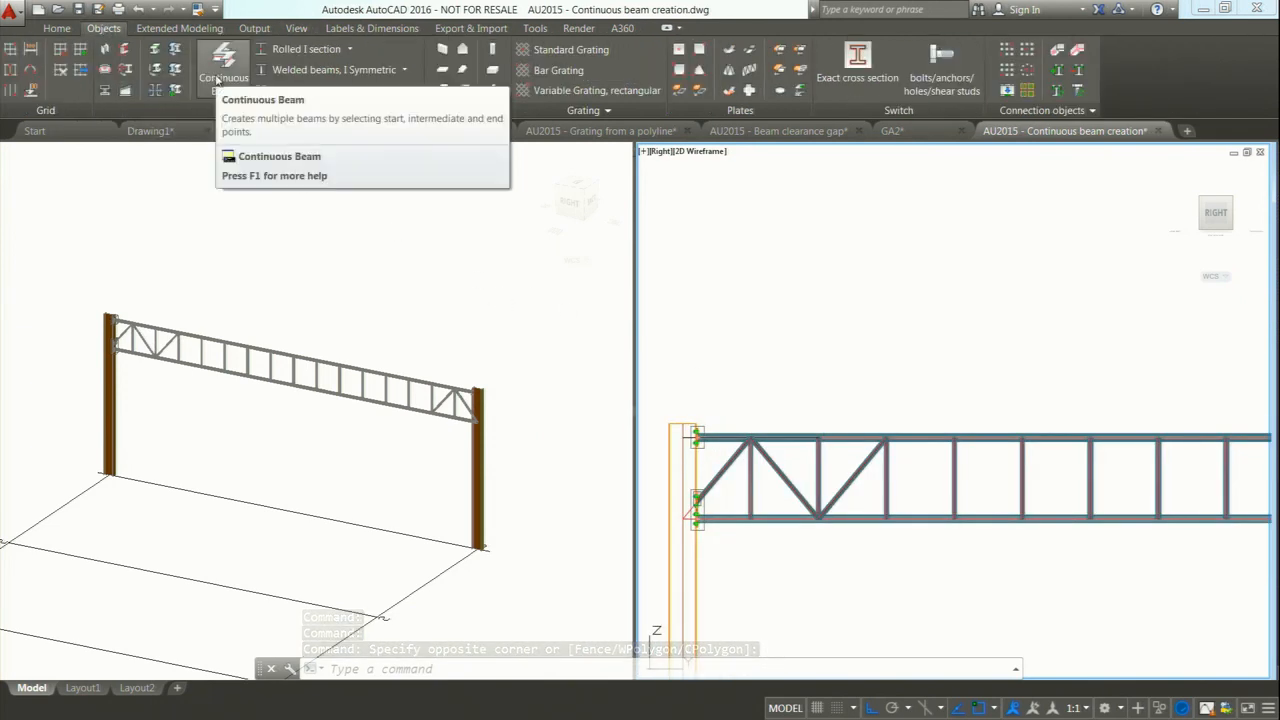
{"action": "left_click", "coordinate": [216, 79]}
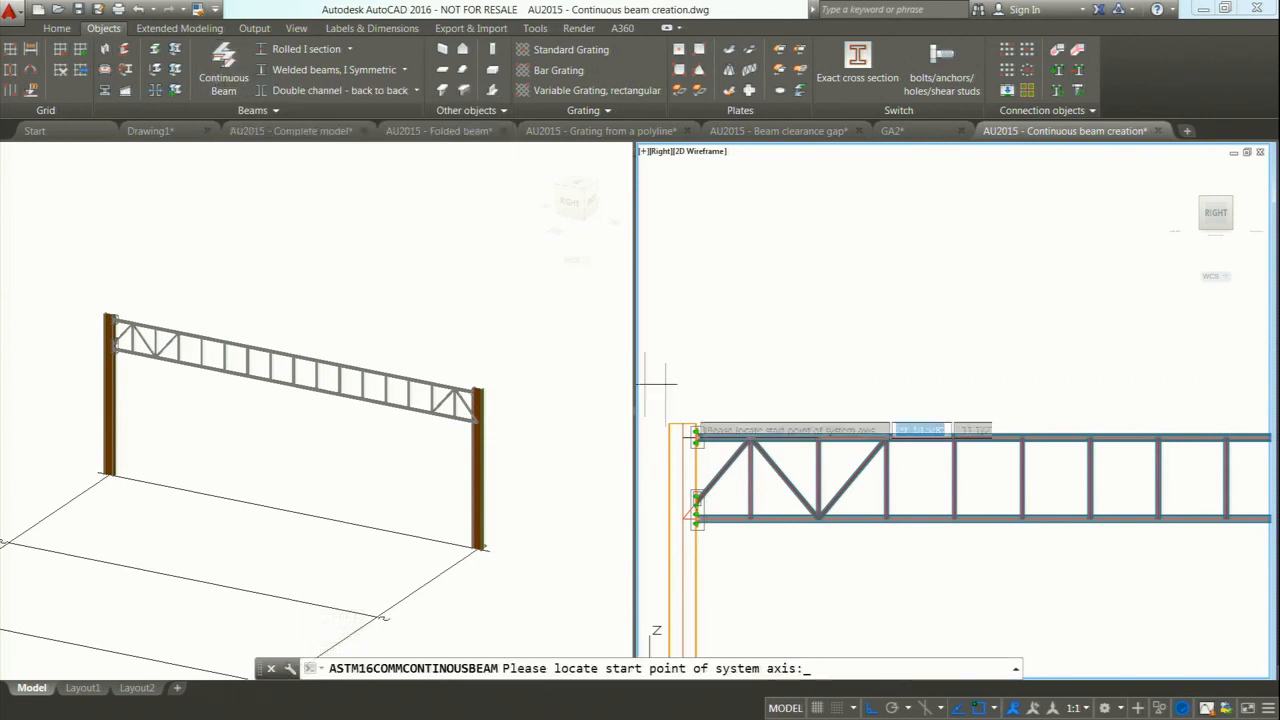
{"action": "scroll", "coordinate": [890, 460], "scroll_direction": "up", "scroll_amount": 2}
{"action": "left_click", "coordinate": [881, 429]}
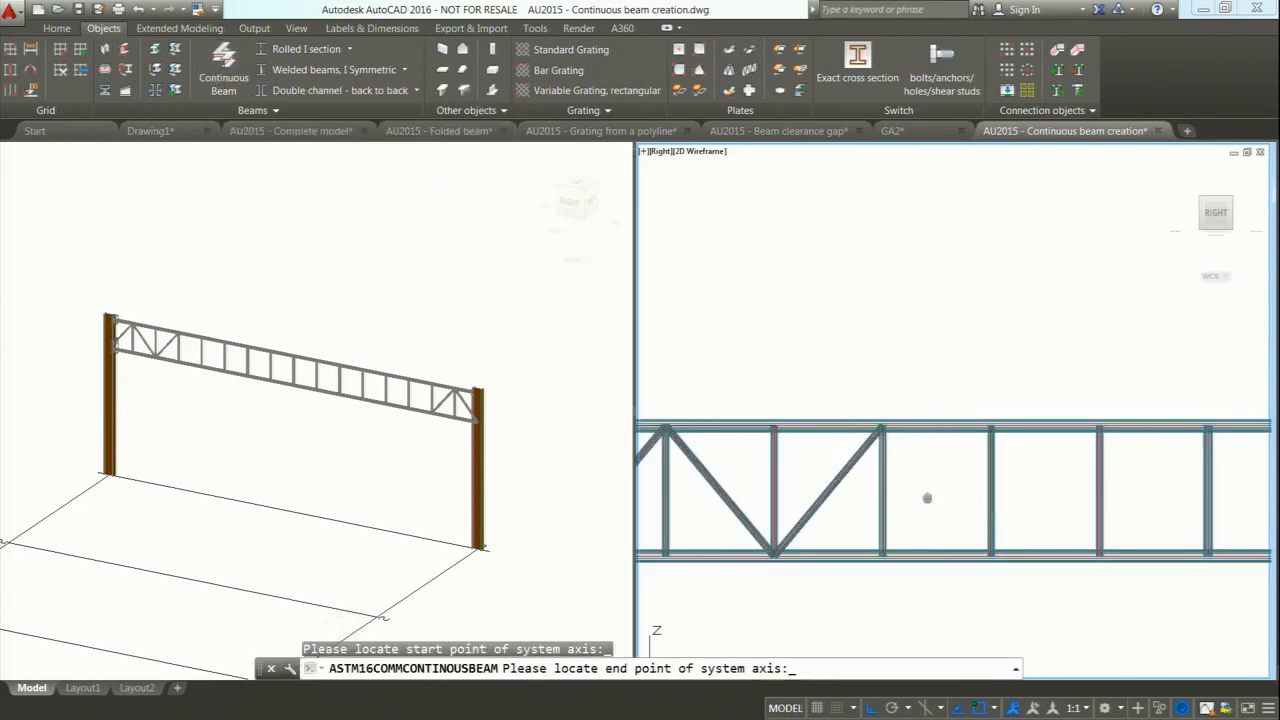
{"action": "middle_click_drag", "start_coordinate": [982, 541], "coordinate": [894, 486]}
{"action": "left_click", "coordinate": [903, 496]}
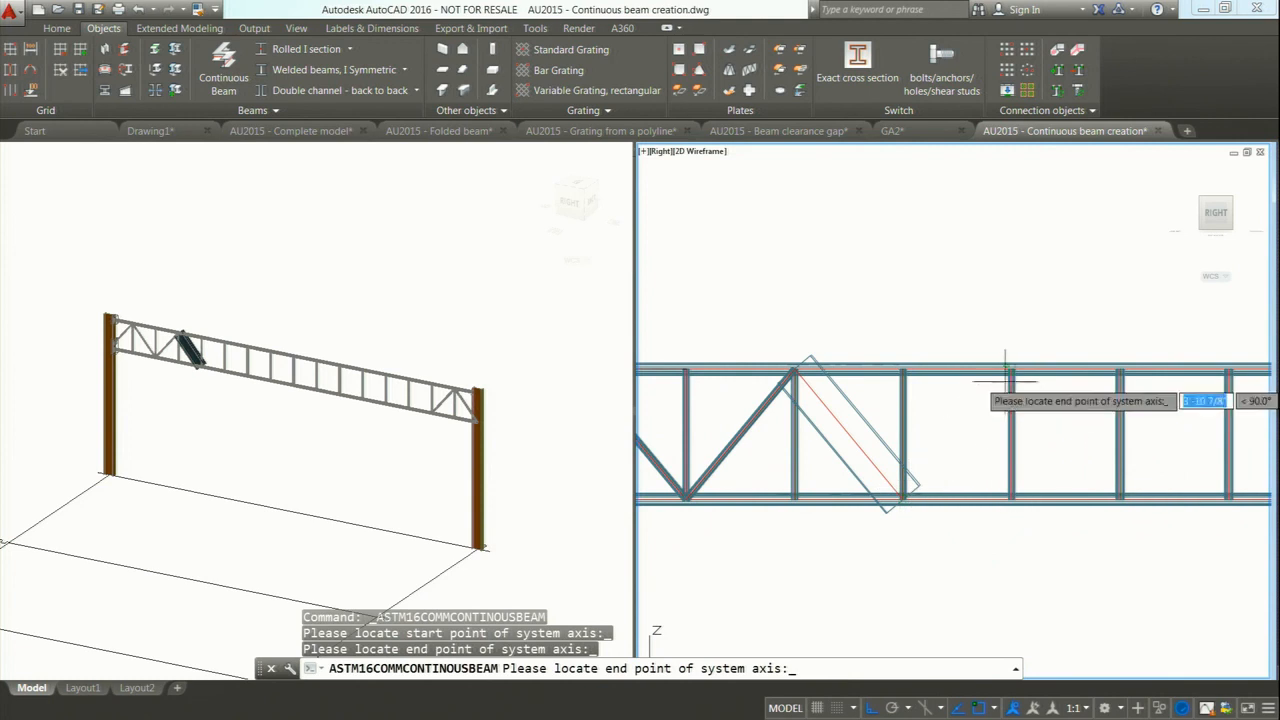
{"action": "left_click", "coordinate": [1120, 496]}
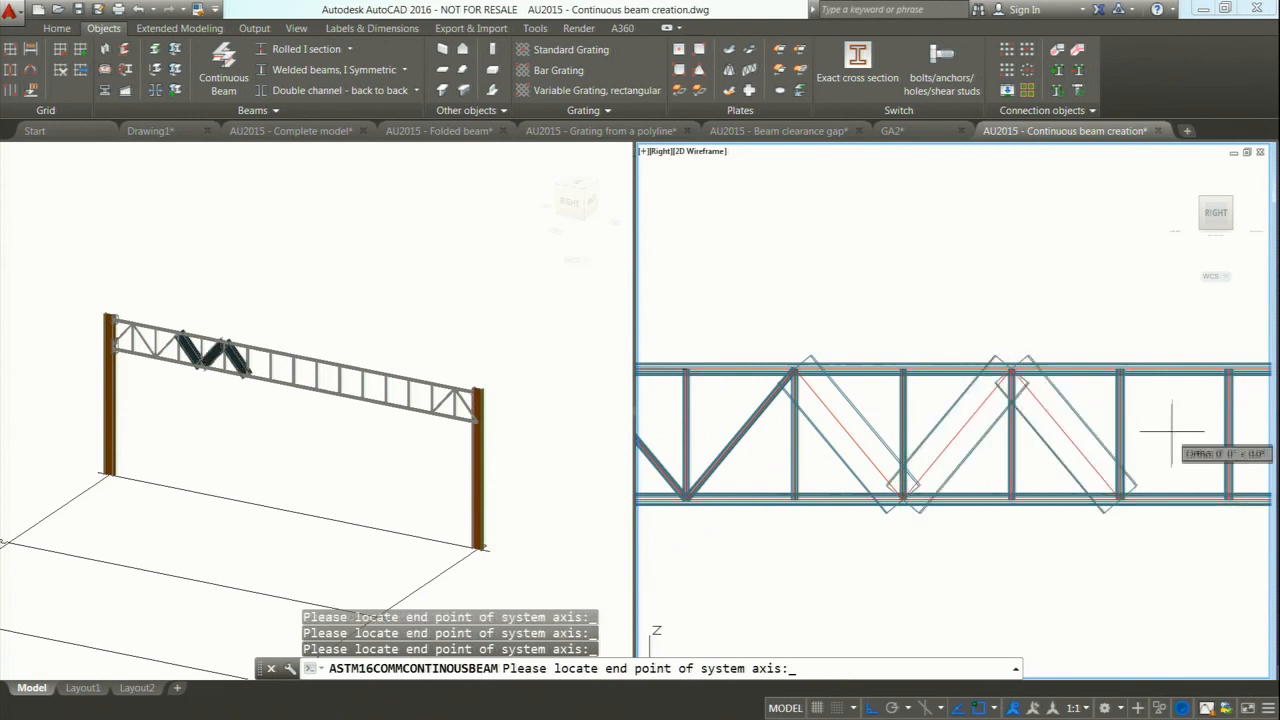
{"action": "middle_click_drag", "start_coordinate": [1225, 400], "coordinate": [1251, 395]}
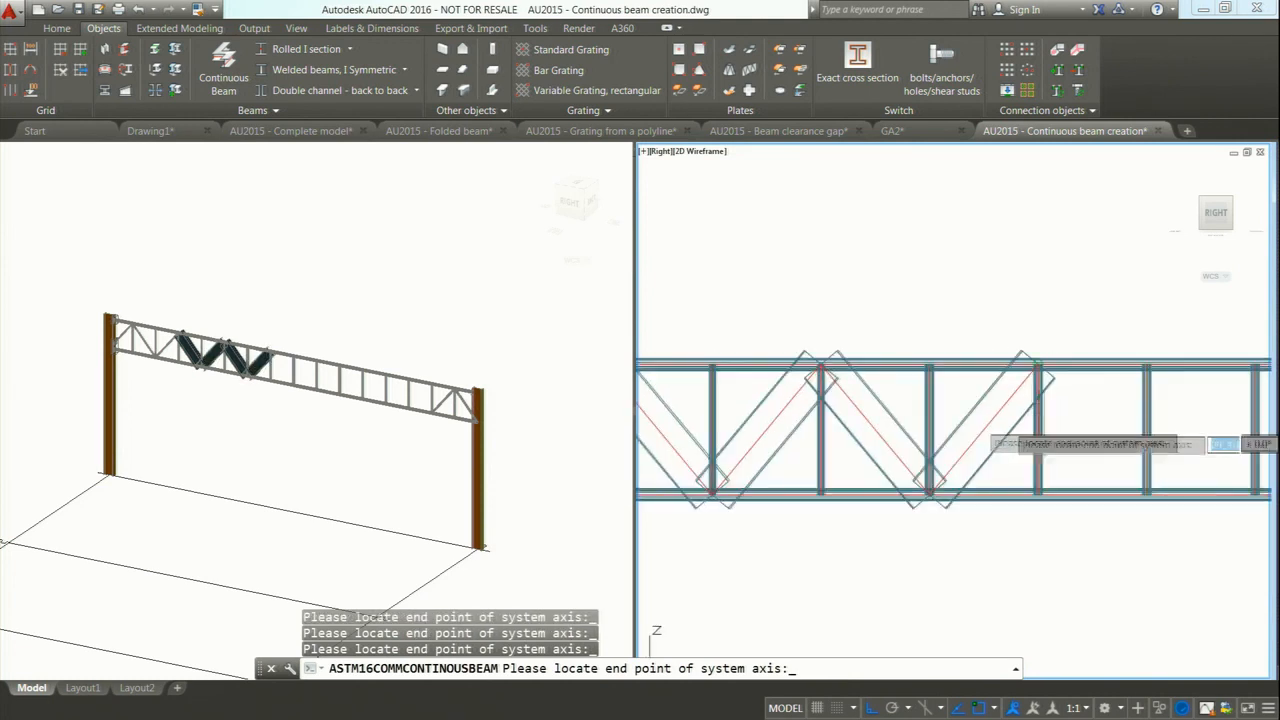
{"action": "middle_click_drag", "start_coordinate": [1167, 452], "coordinate": [1113, 477]}
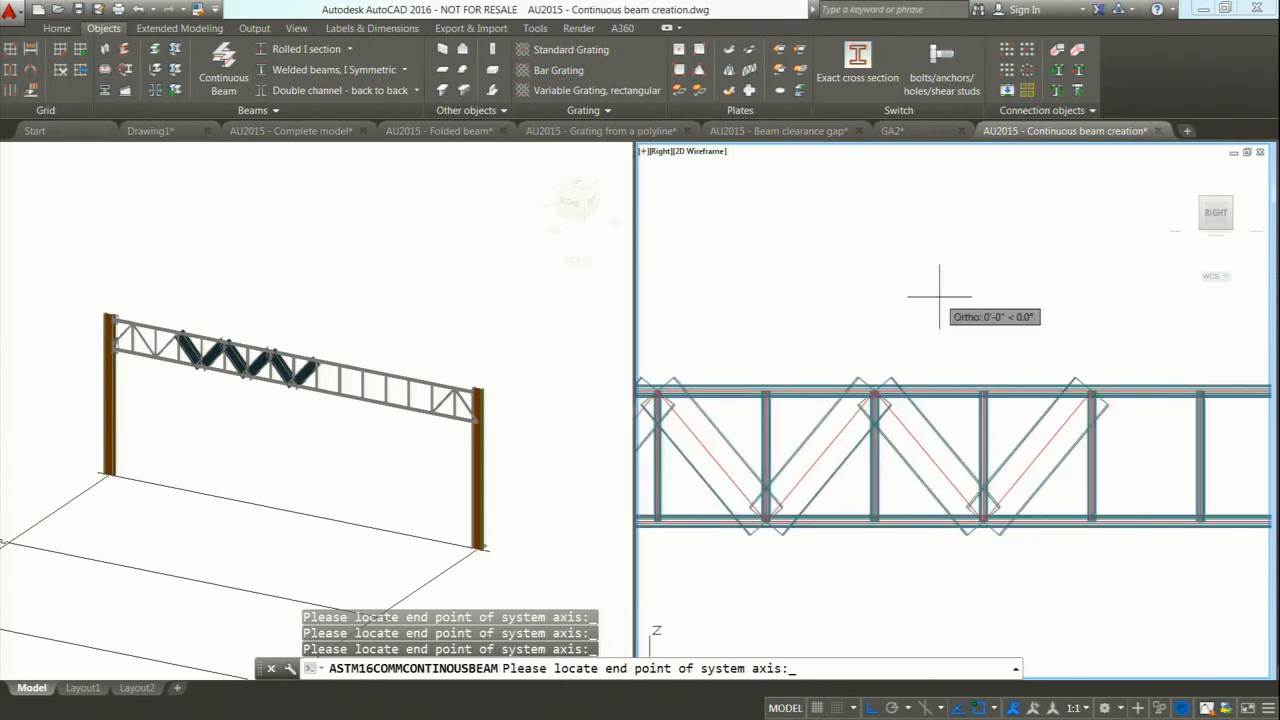
{"action": "key", "text": "Escape"}
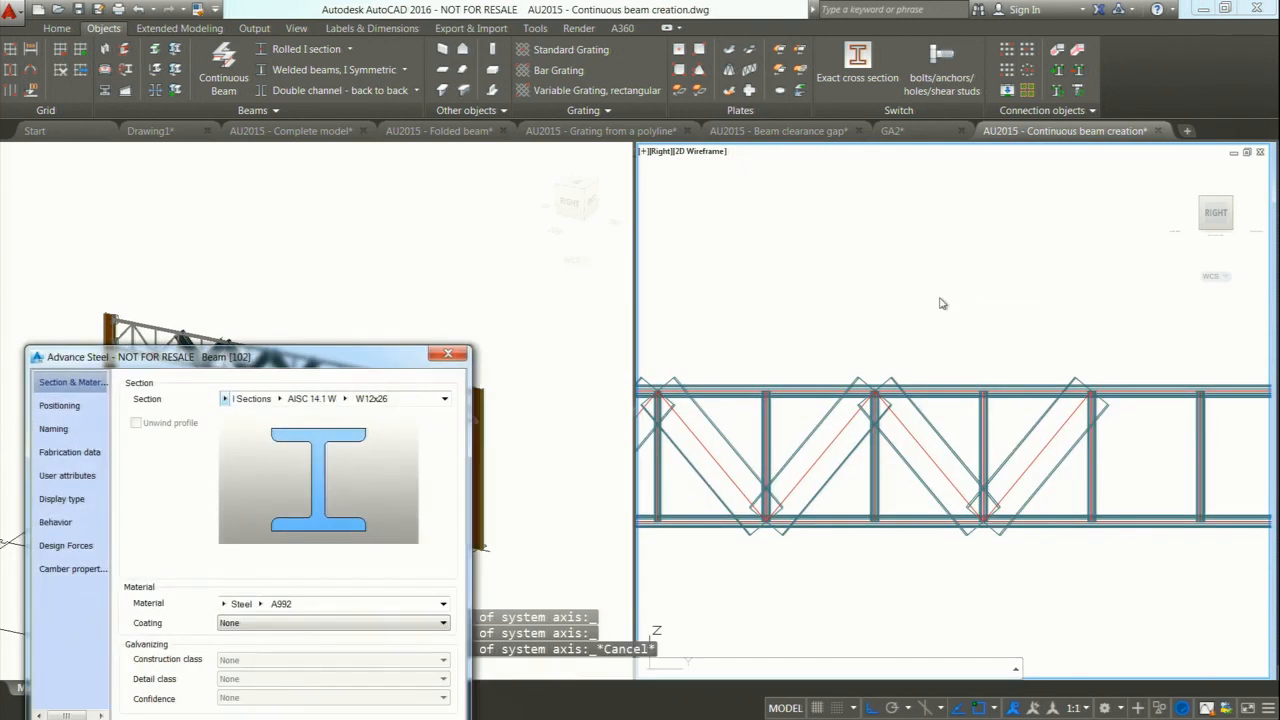
Set the new diagonals' section to Circular Hollow Sections, AISC 14.1 HSS Pipe Std, Pipe 1 1/2 Std, and close the beam properties.
{"action": "left_click_drag", "start_coordinate": [351, 348], "coordinate": [664, 35]}
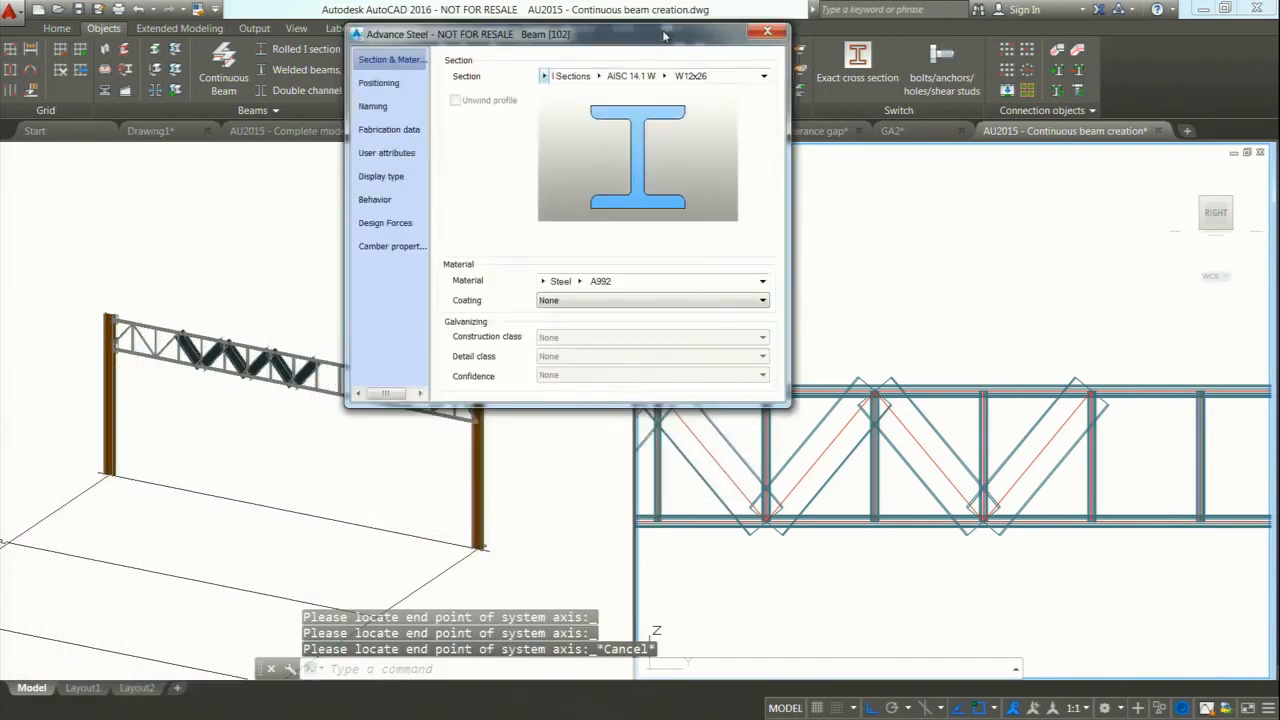
{"action": "left_click", "coordinate": [544, 76]}
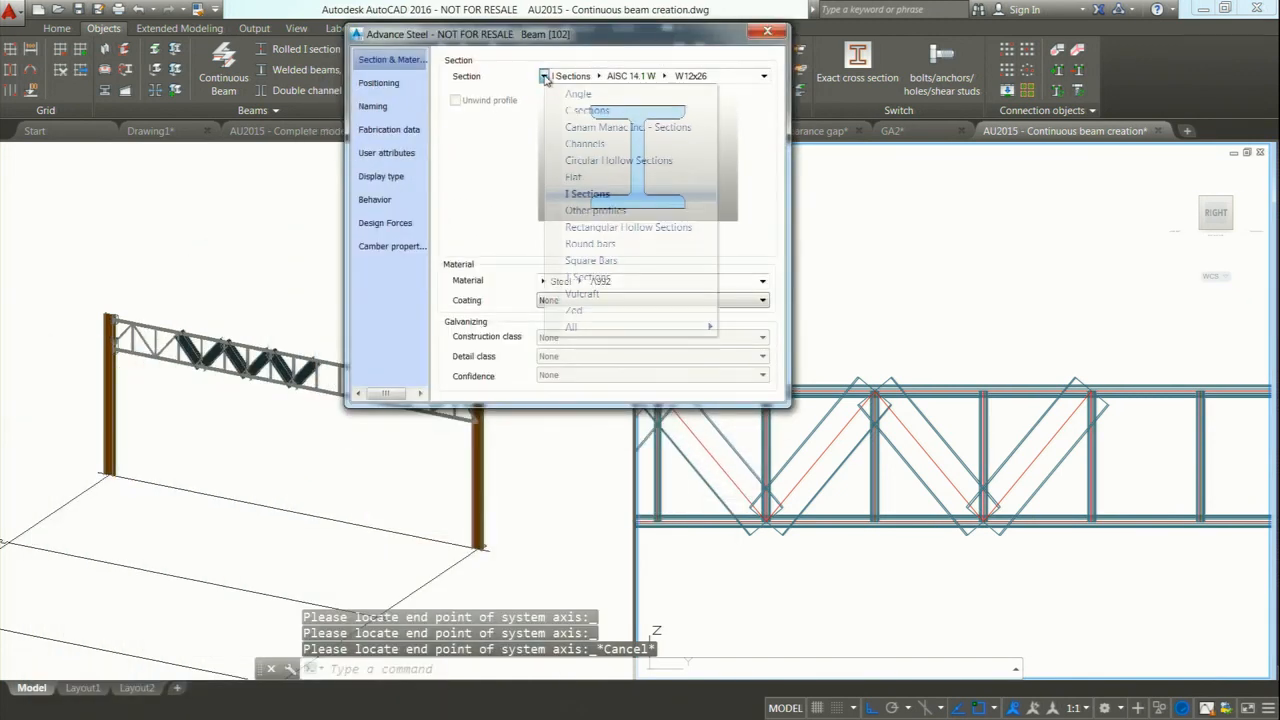
{"action": "left_click", "coordinate": [607, 162]}
{"action": "left_click", "coordinate": [555, 76]}
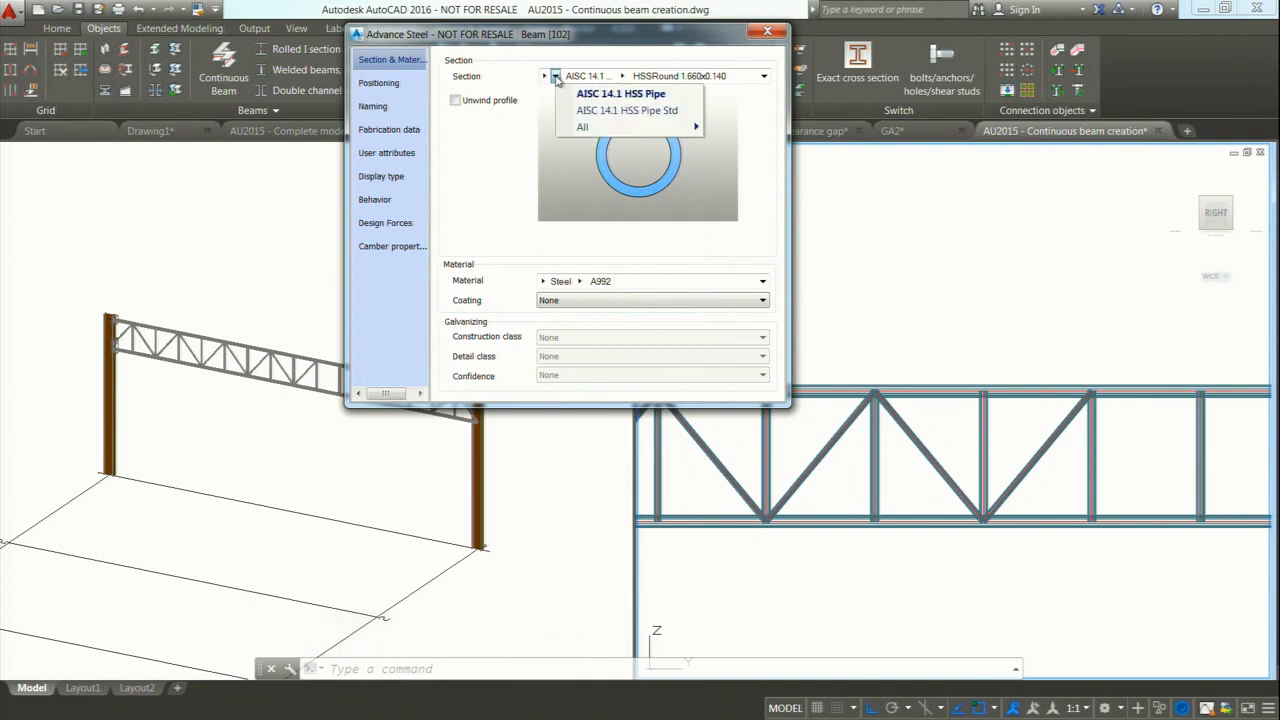
{"action": "left_click", "coordinate": [624, 111]}
{"action": "left_click", "coordinate": [669, 78]}
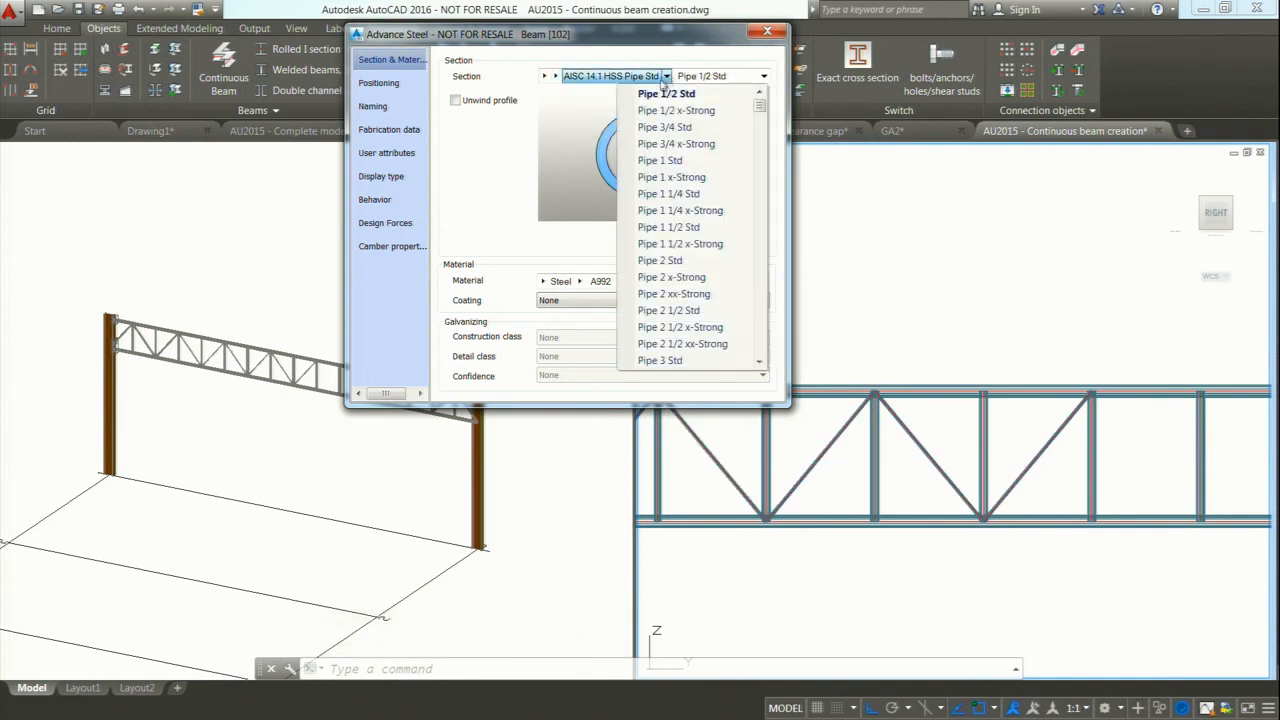
{"action": "left_click", "coordinate": [708, 228]}
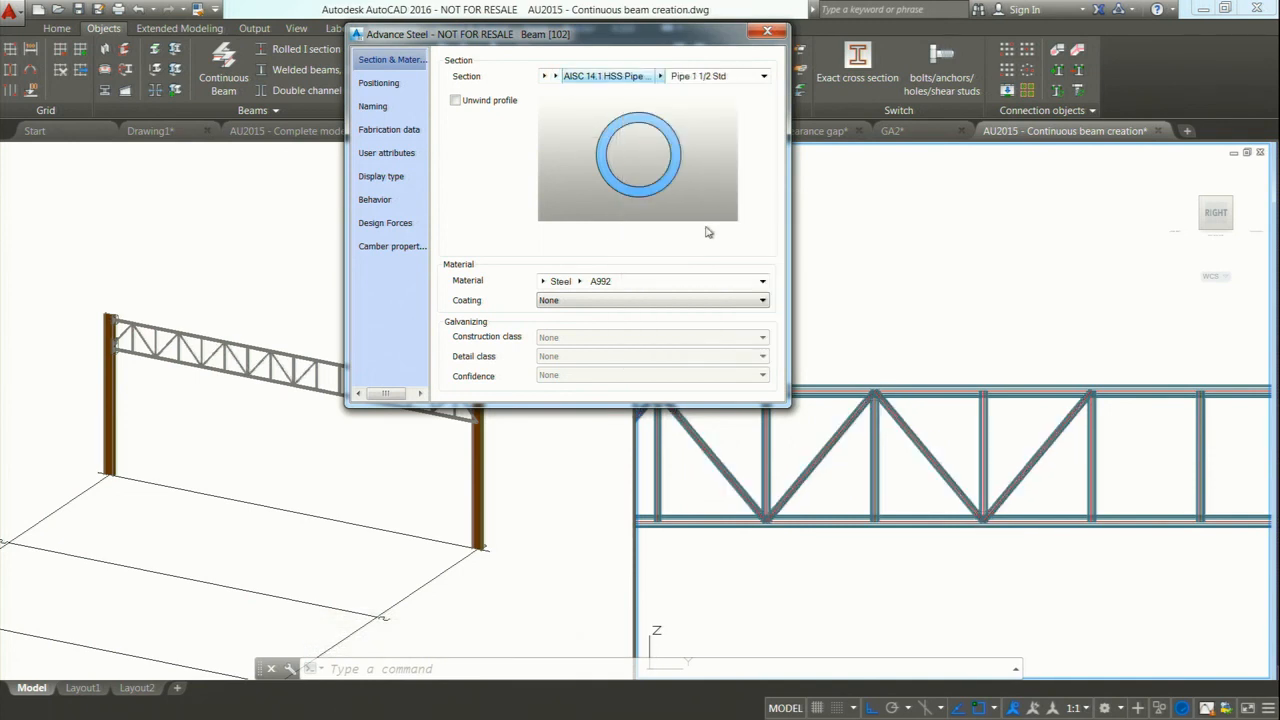
{"action": "left_click", "coordinate": [765, 33]}
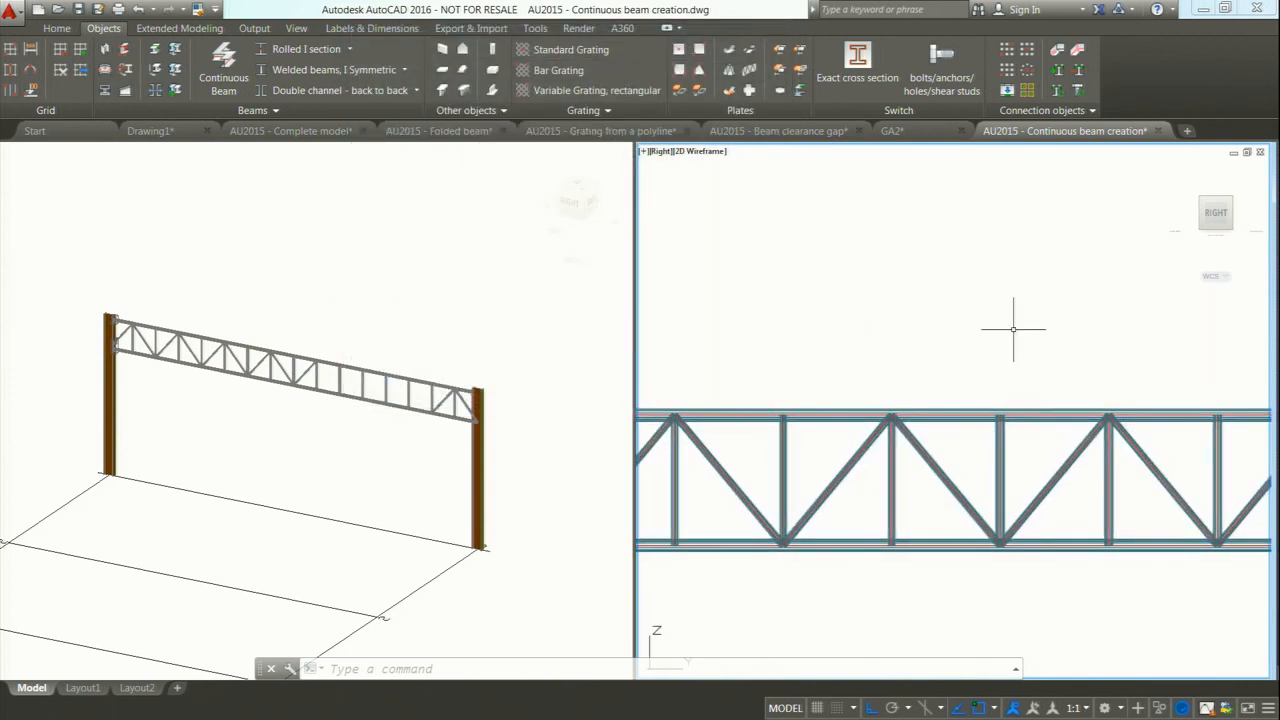
Switch to the presentation and advance to the slide about interoperability with Navisworks.
{"action": "key", "text": "alt+Tab"}
{"action": "key", "text": "alt+Tab"}
{"action": "key", "text": "alt+Tab"}
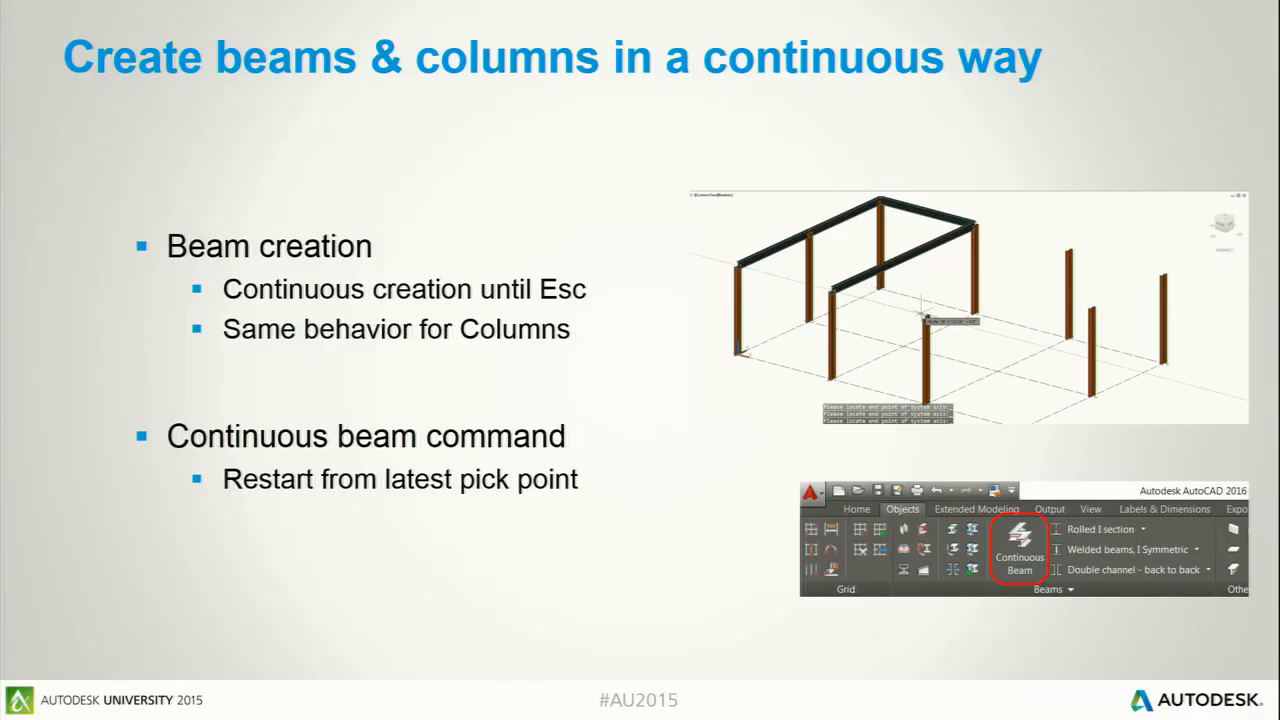
{"action": "key", "text": "Right"}
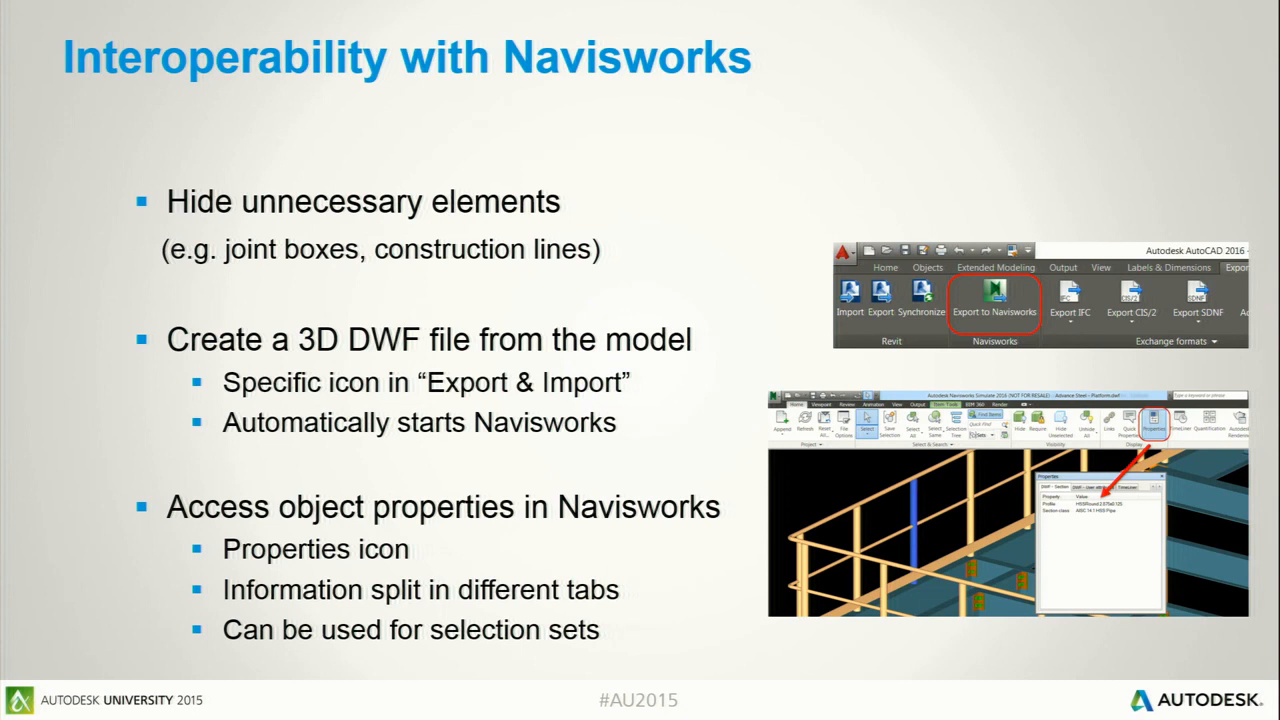
{"action": "key", "text": "alt+Tab"}
{"action": "key", "text": "Tab"}
{"action": "key", "text": "Tab"}
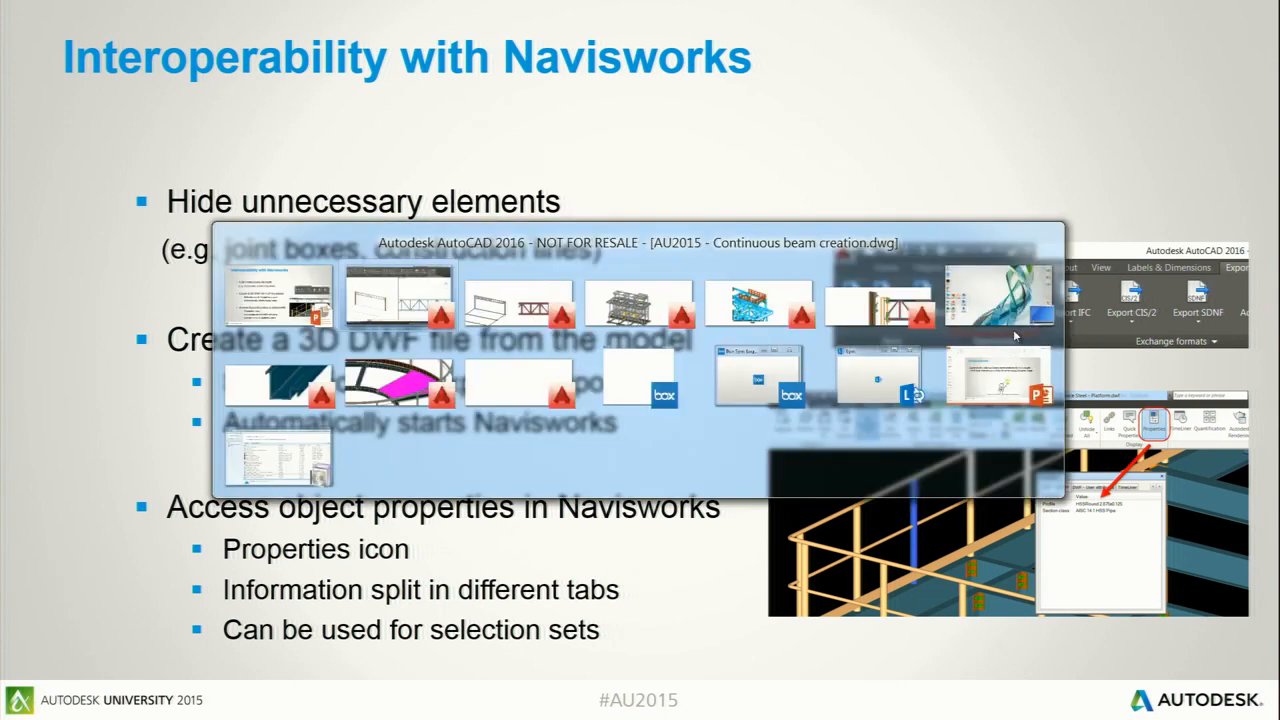
{"action": "key", "text": "Tab"}
{"action": "key", "text": "Tab"}
{"action": "key", "text": "Tab"}
{"action": "key", "text": "Tab"}
{"action": "key", "text": "Tab"}
{"action": "key", "text": "Tab"}
{"action": "key", "text": "Tab"}
{"action": "key", "text": "Tab"}
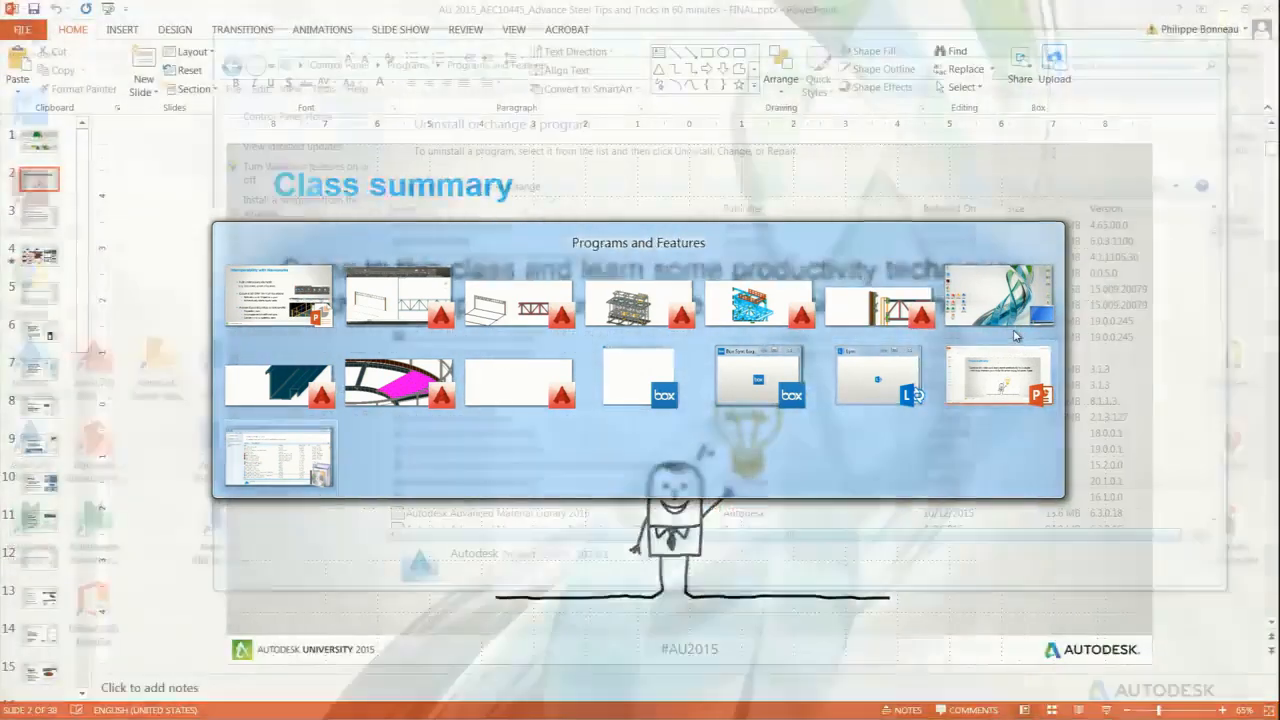
{"action": "key", "text": "Tab"}
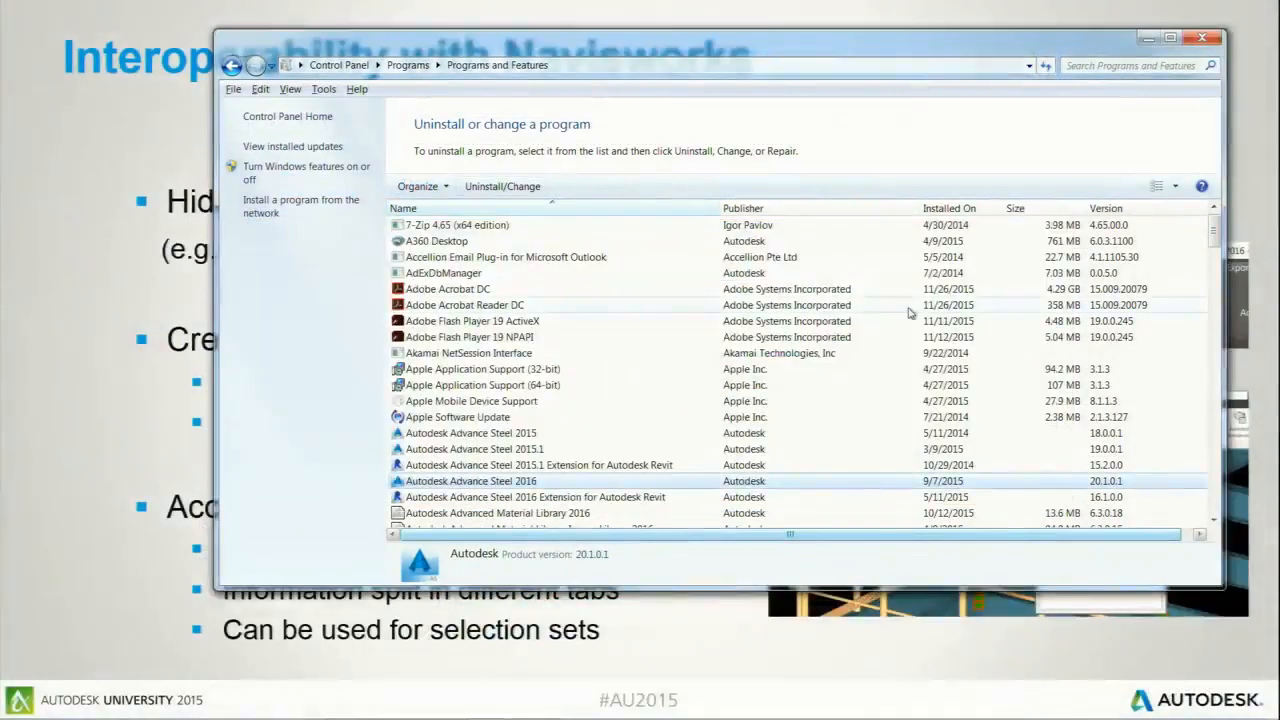
Switch back to AutoCAD and activate the AU2015 - Complete model drawing.
{"action": "key", "text": "alt+Tab"}
{"action": "key", "text": "Tab"}
{"action": "key", "text": "Tab"}
{"action": "key", "text": "Tab"}
{"action": "key", "text": "Tab"}
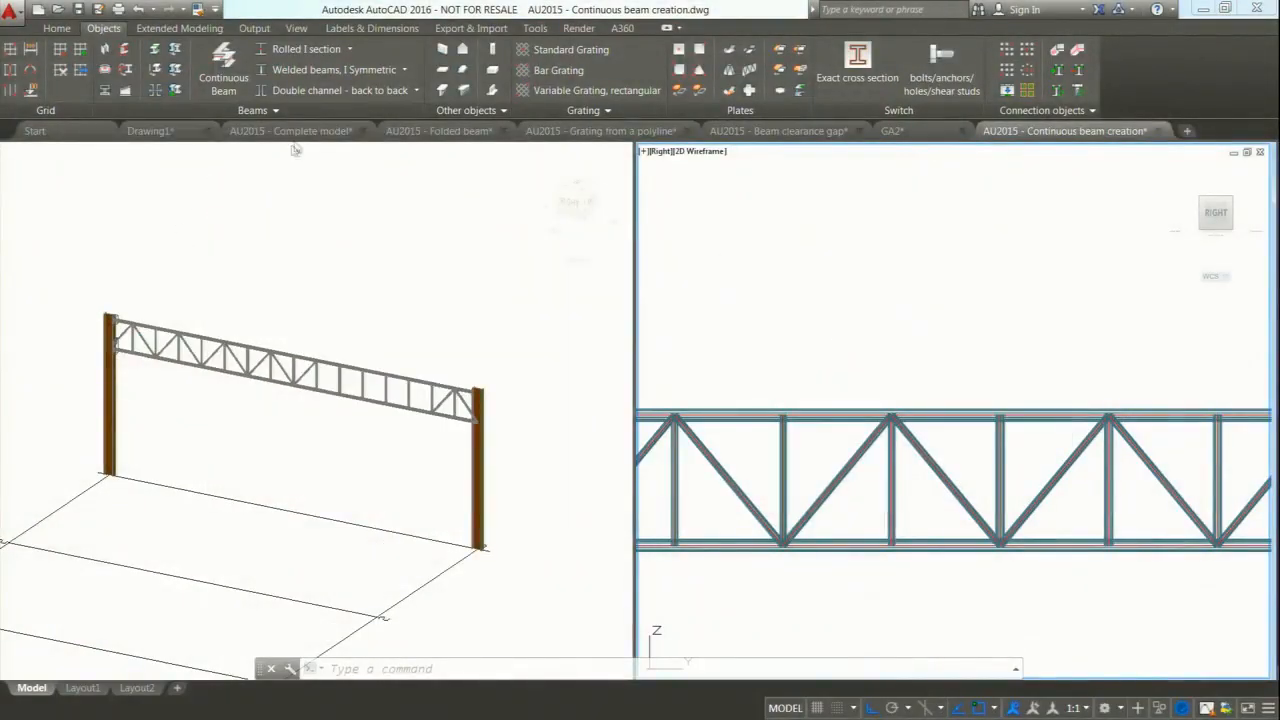
{"action": "left_click", "coordinate": [290, 131]}
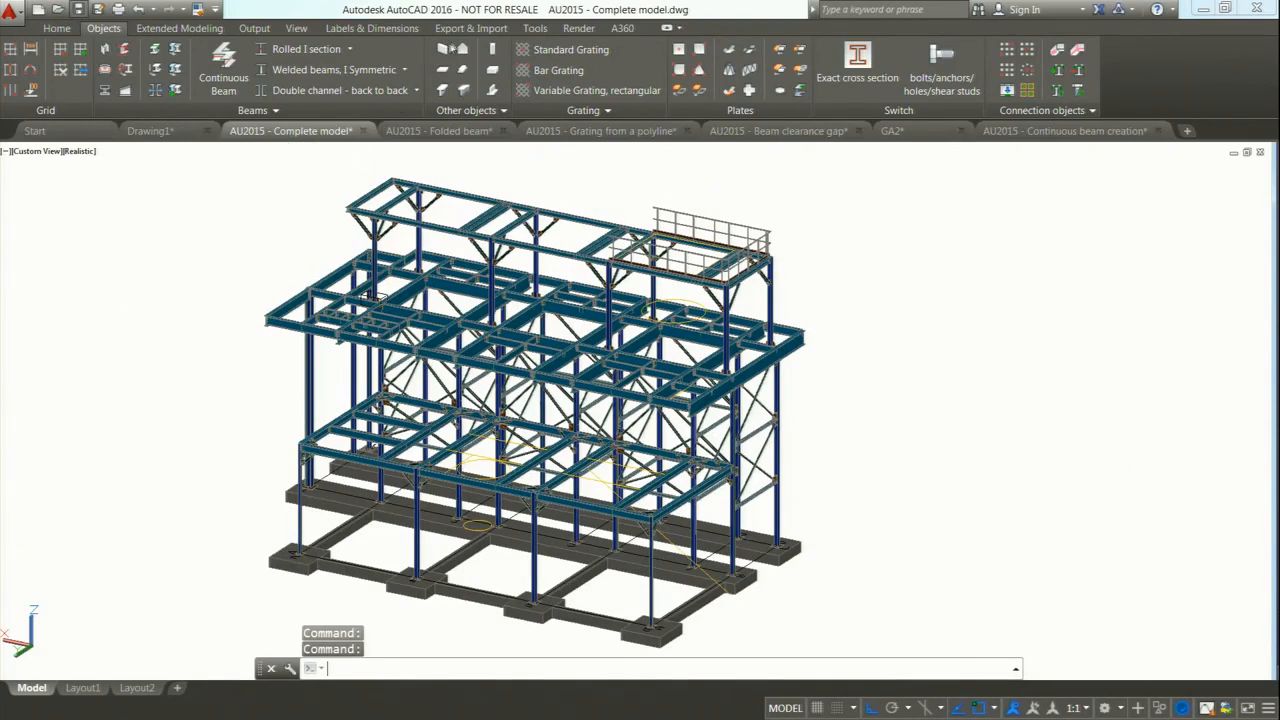
Save the complete model drawing, dismiss the detail drawing notice, and export the model to Navisworks.
{"action": "key", "text": "ctrl+s"}
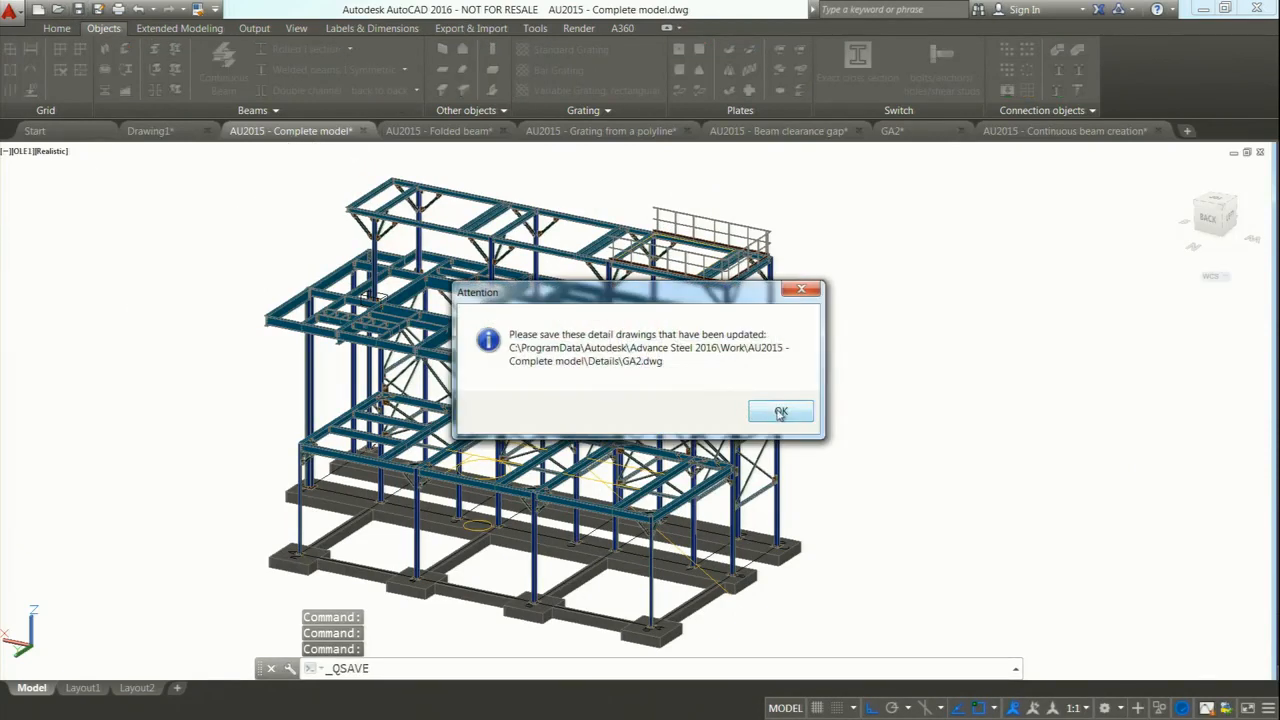
{"action": "left_click", "coordinate": [781, 413]}
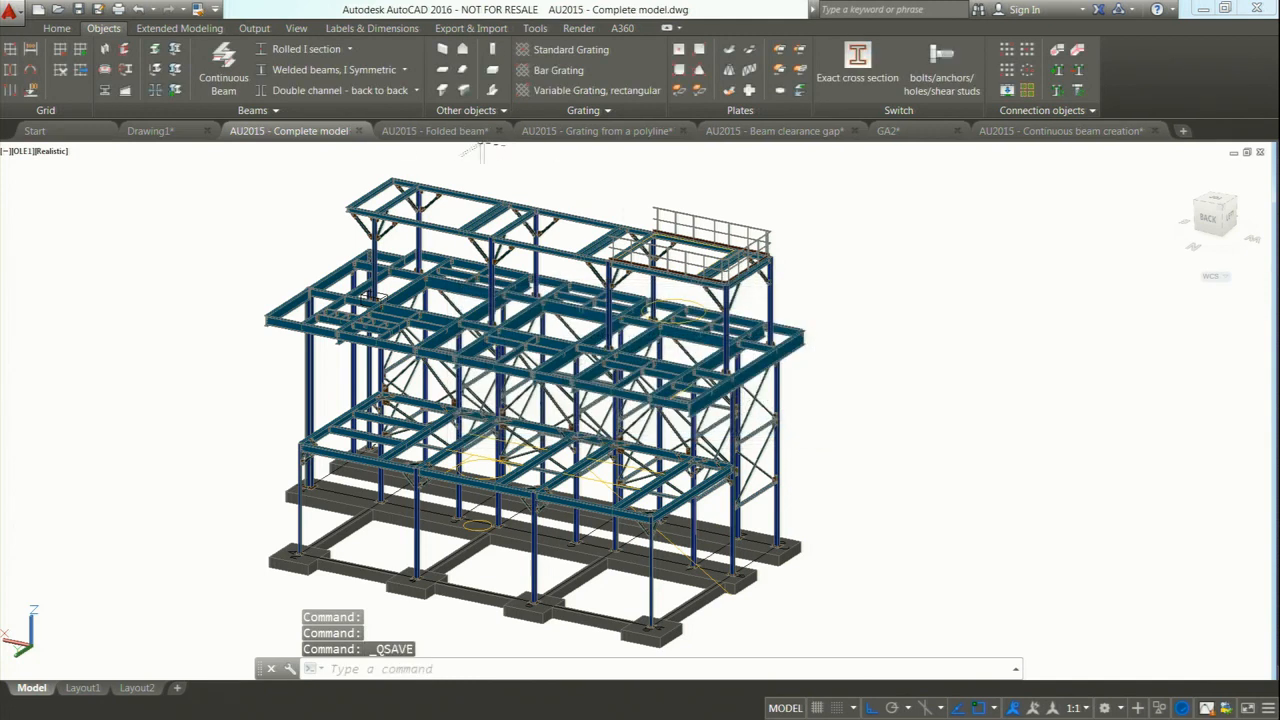
{"action": "left_click", "coordinate": [468, 30]}
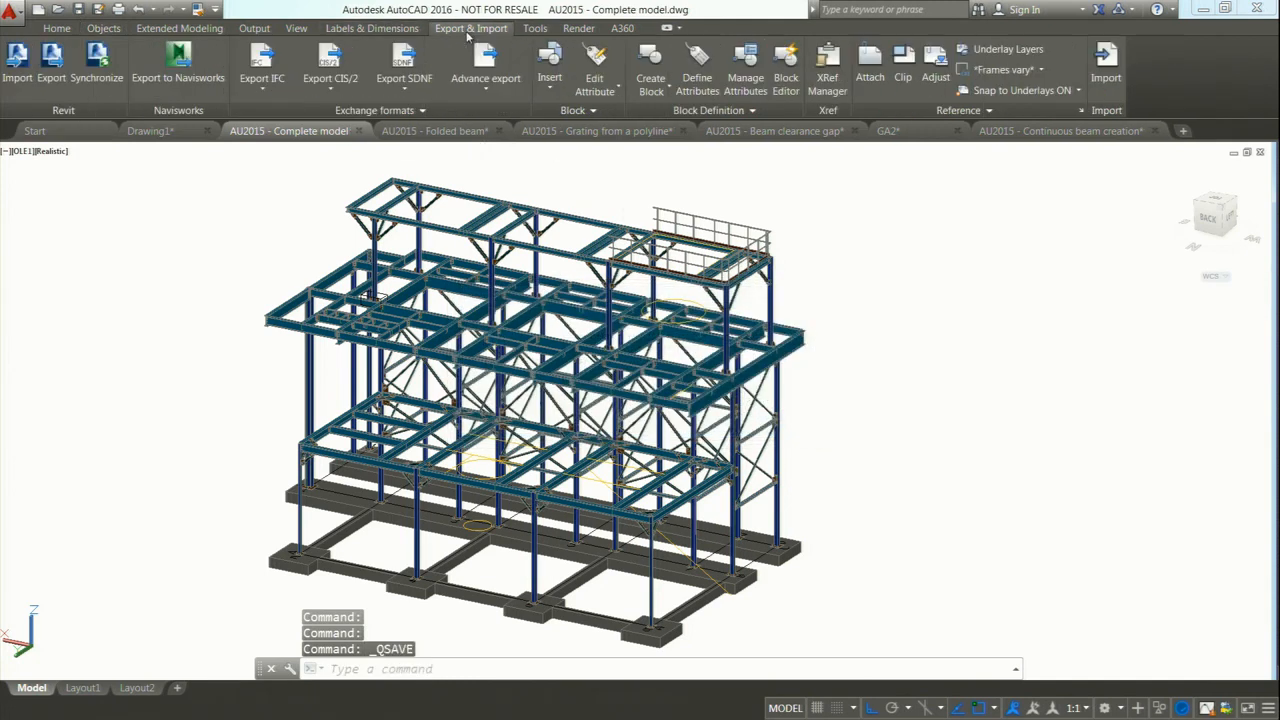
{"action": "left_click", "coordinate": [186, 76]}
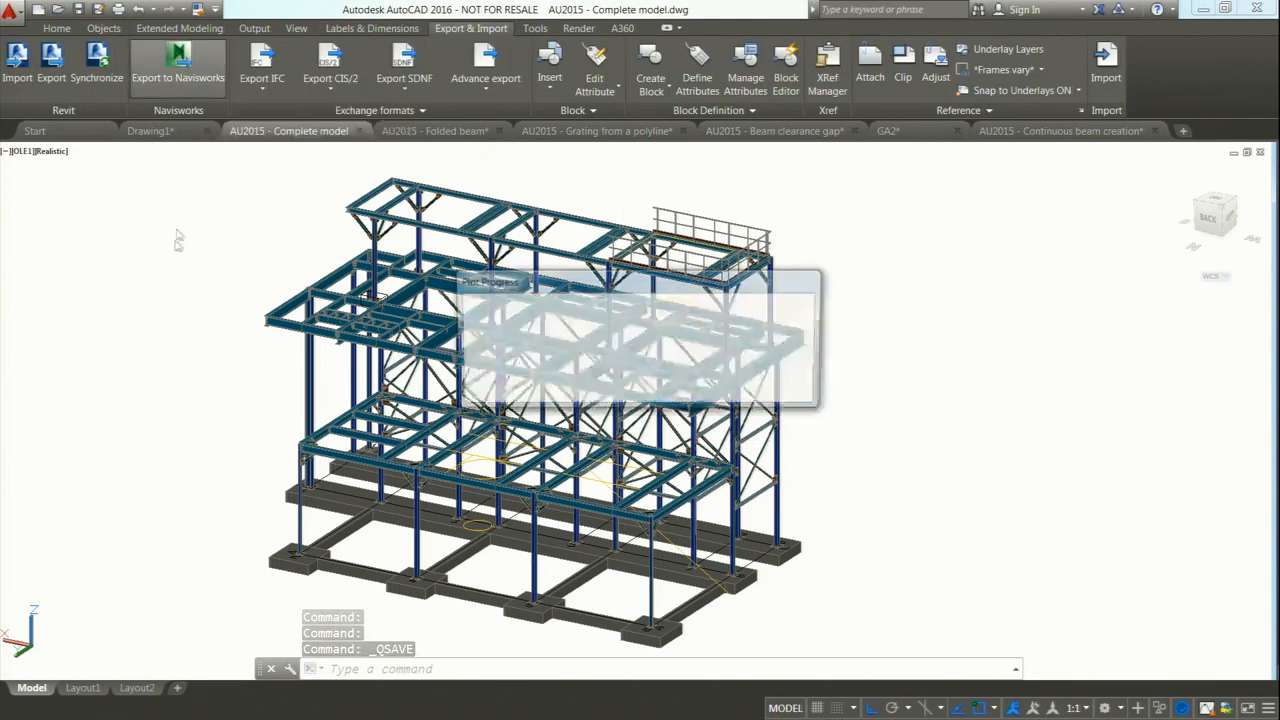